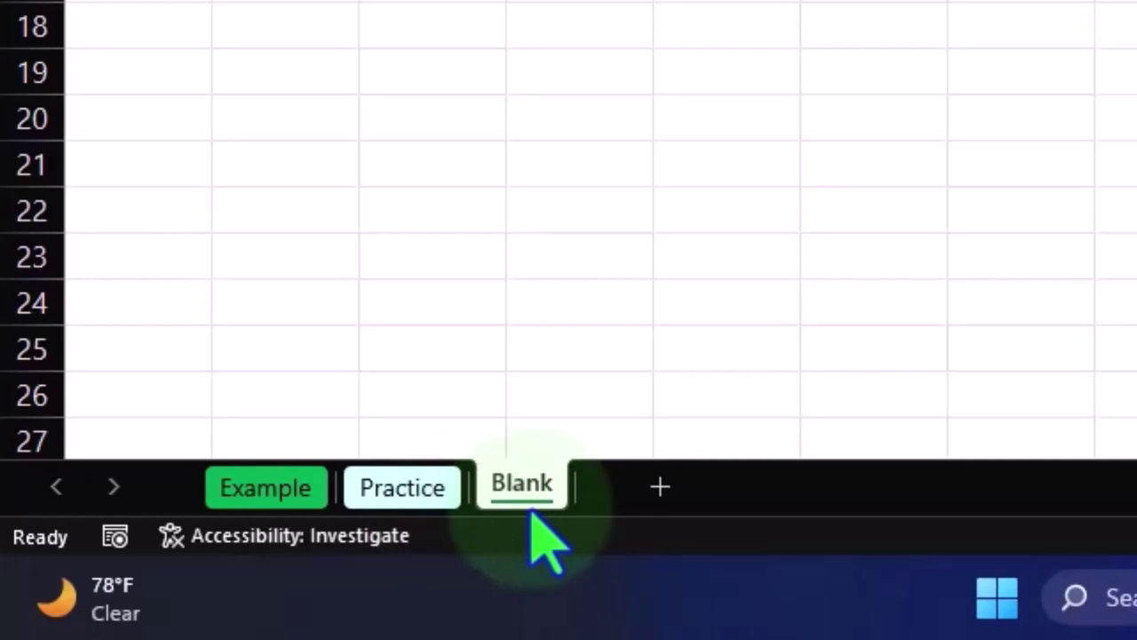
Step: Look over the Example sheet's Data B values and stats table for reference
left_click(280, 503)
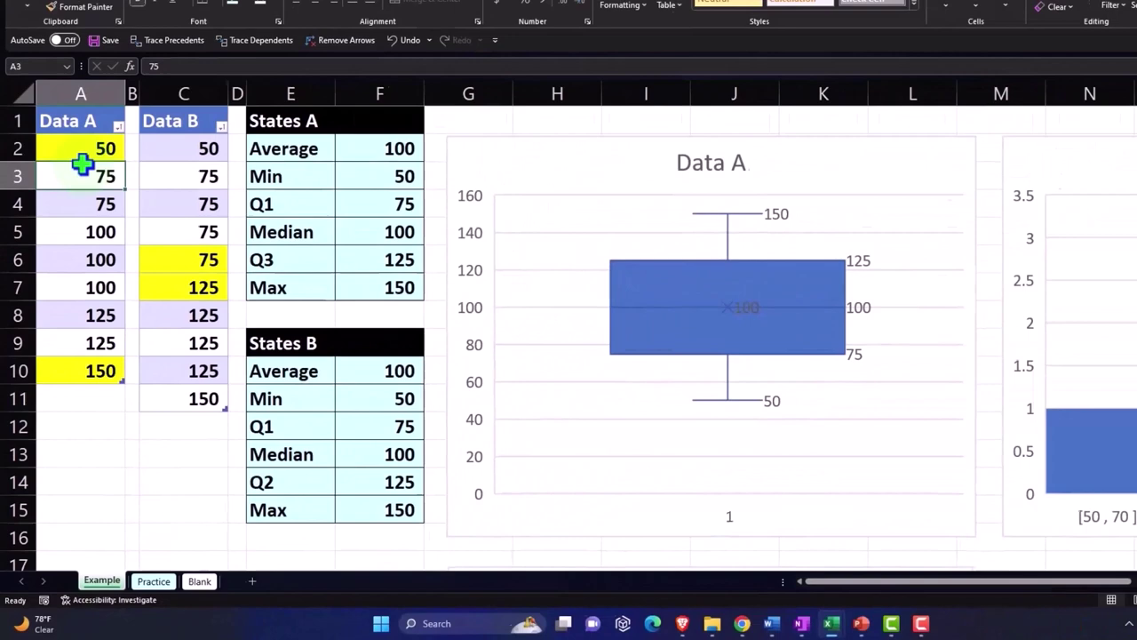
key("Right")
key("Right")
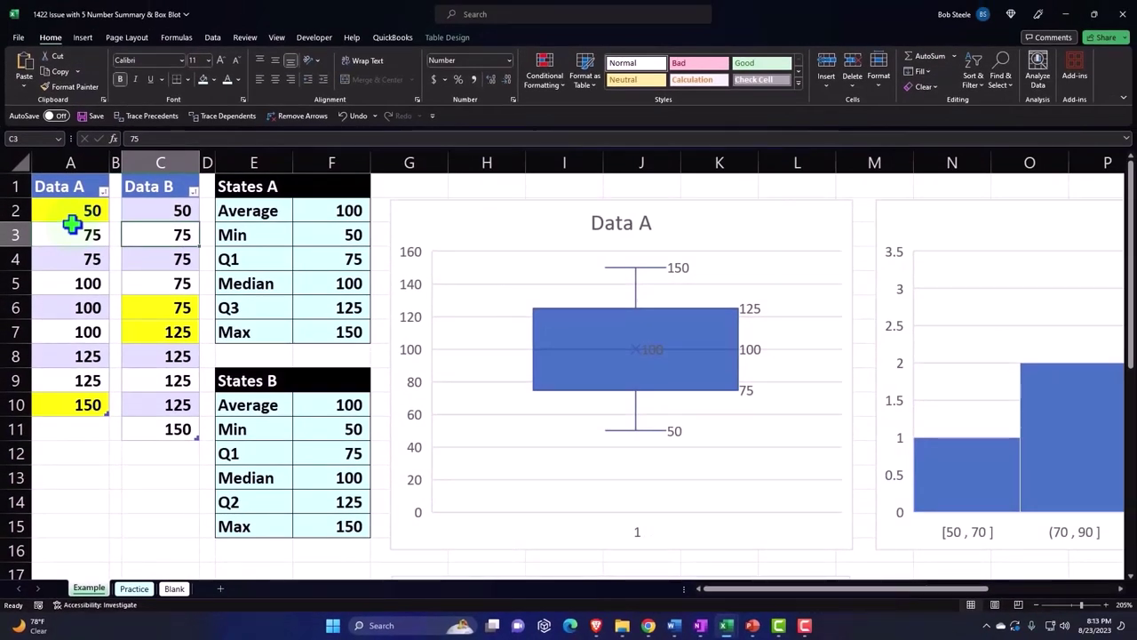
key("Right")
key("Right")
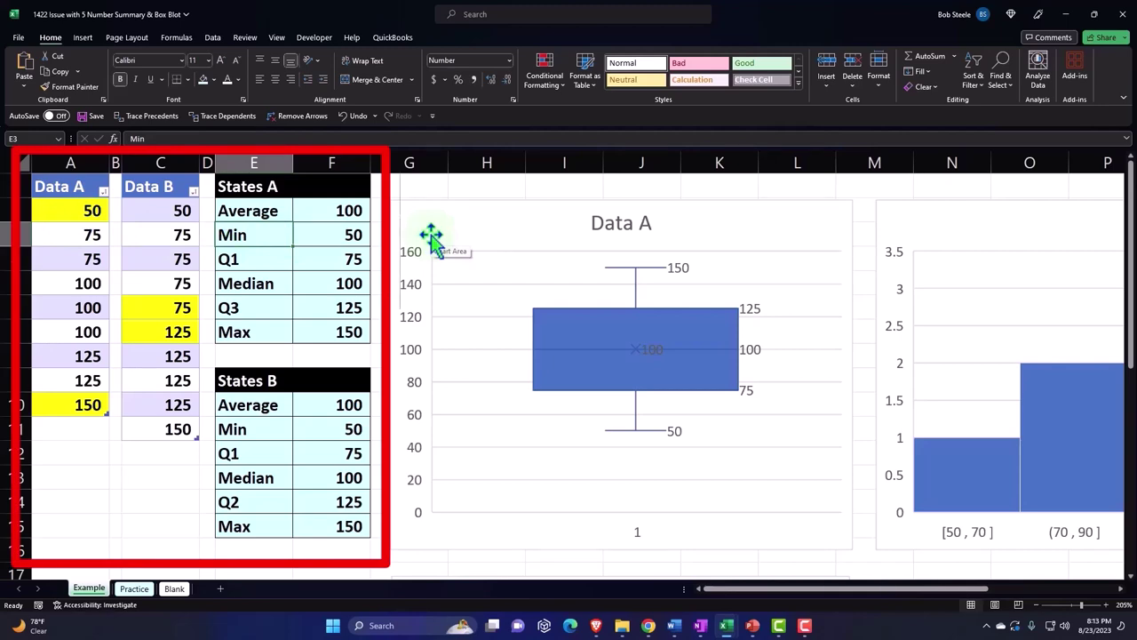
scroll(516, 240, "down", 2)
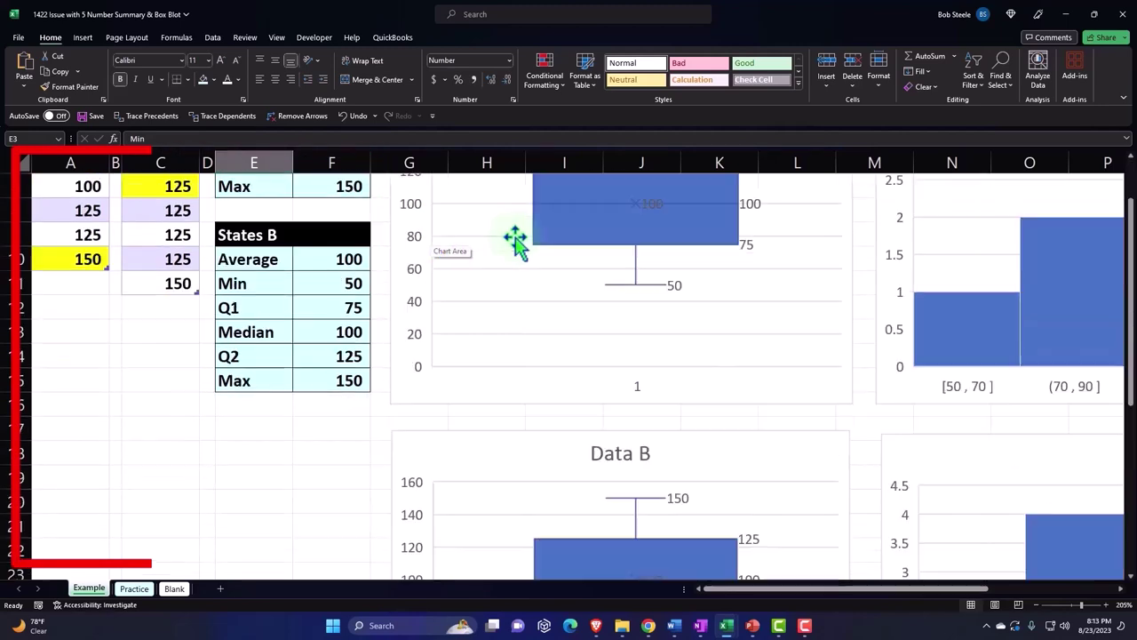
scroll(515, 240, "down", 2)
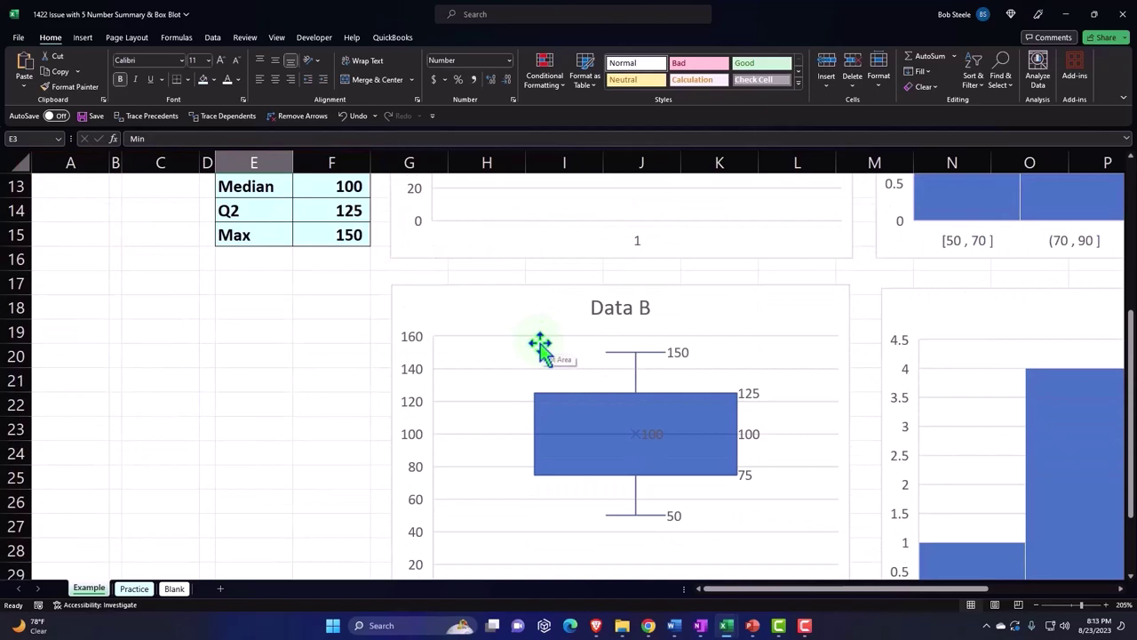
scroll(539, 345, "up", 3)
scroll(540, 344, "up", 1)
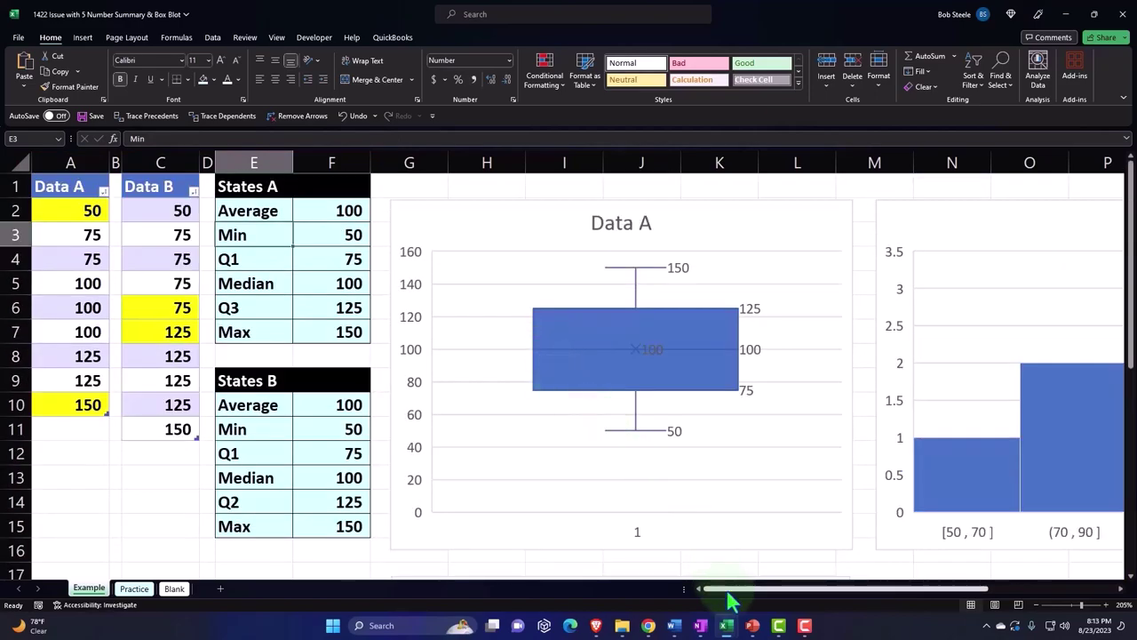
left_click_drag(728, 590, 811, 608)
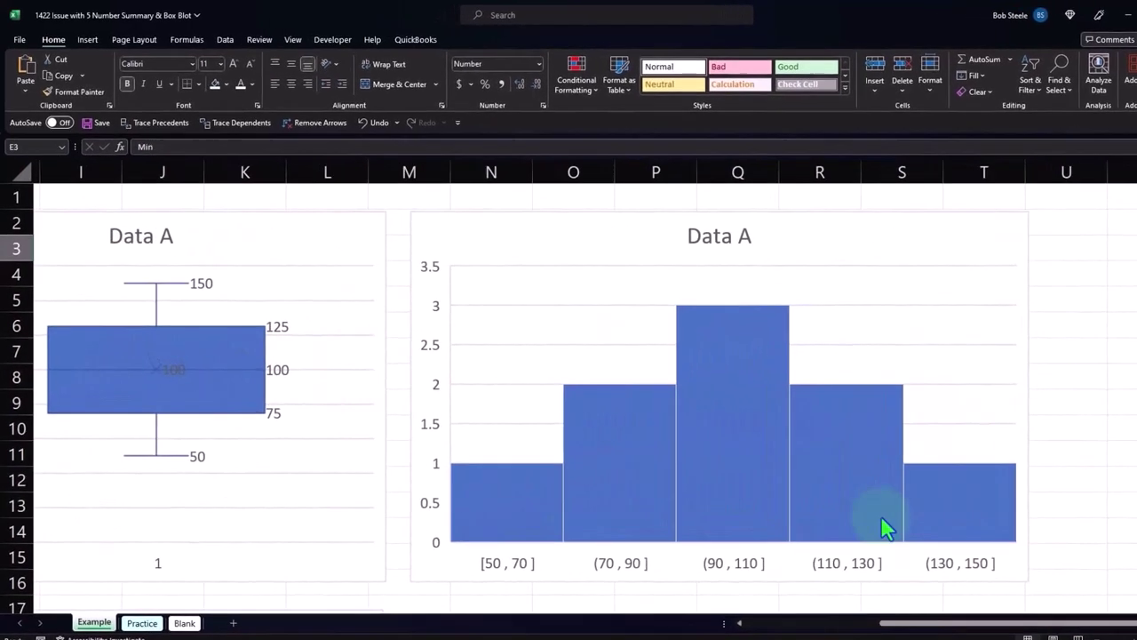
scroll(900, 533, "down", 3)
scroll(907, 538, "down", 1)
scroll(908, 537, "down", 1)
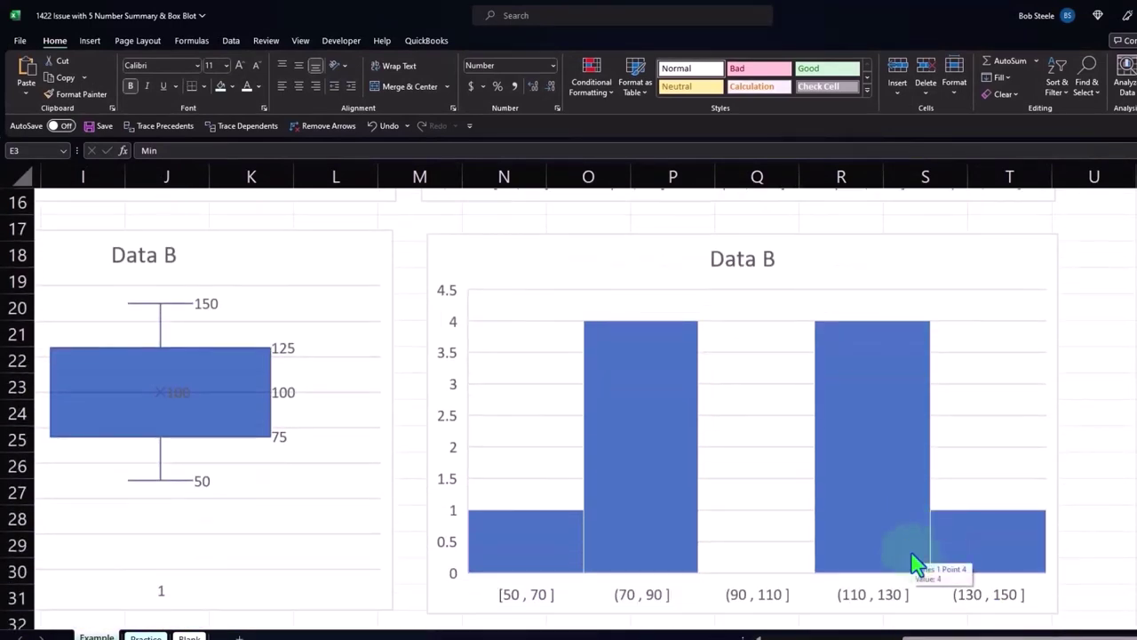
scroll(920, 568, "up", 3)
left_click_drag(954, 637, 800, 637)
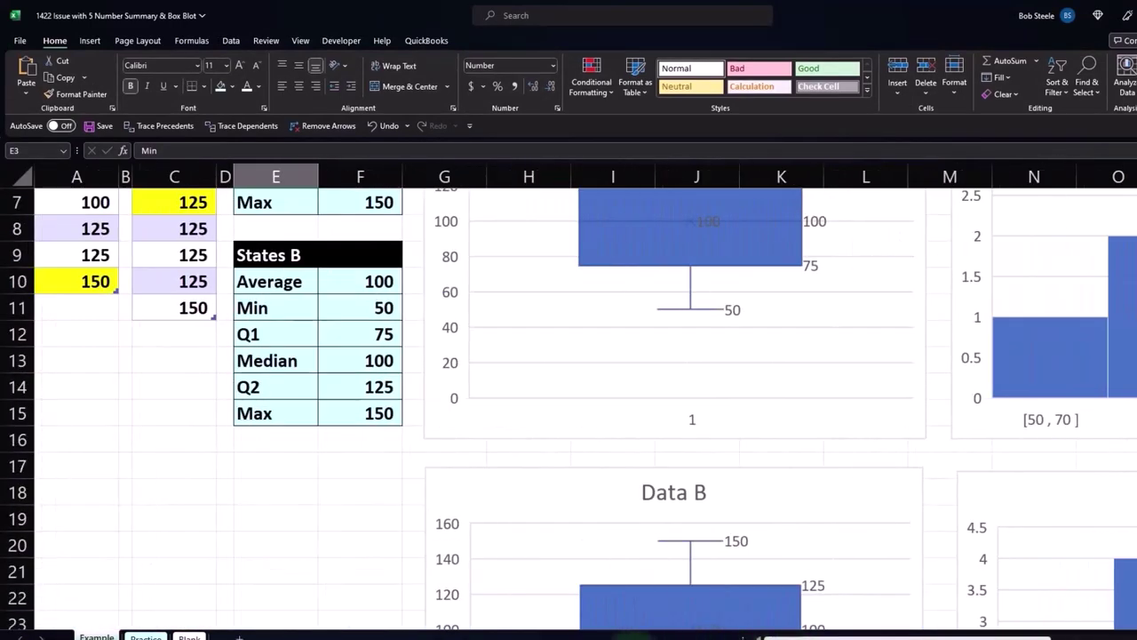
scroll(199, 566, "up", 2)
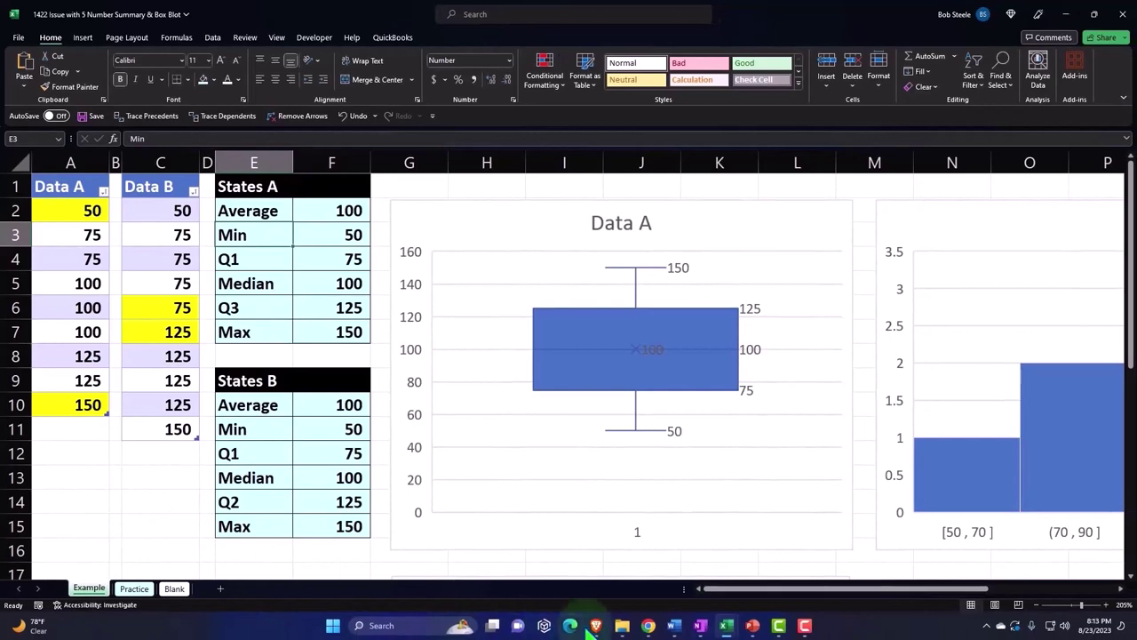
left_click_drag(773, 590, 870, 594)
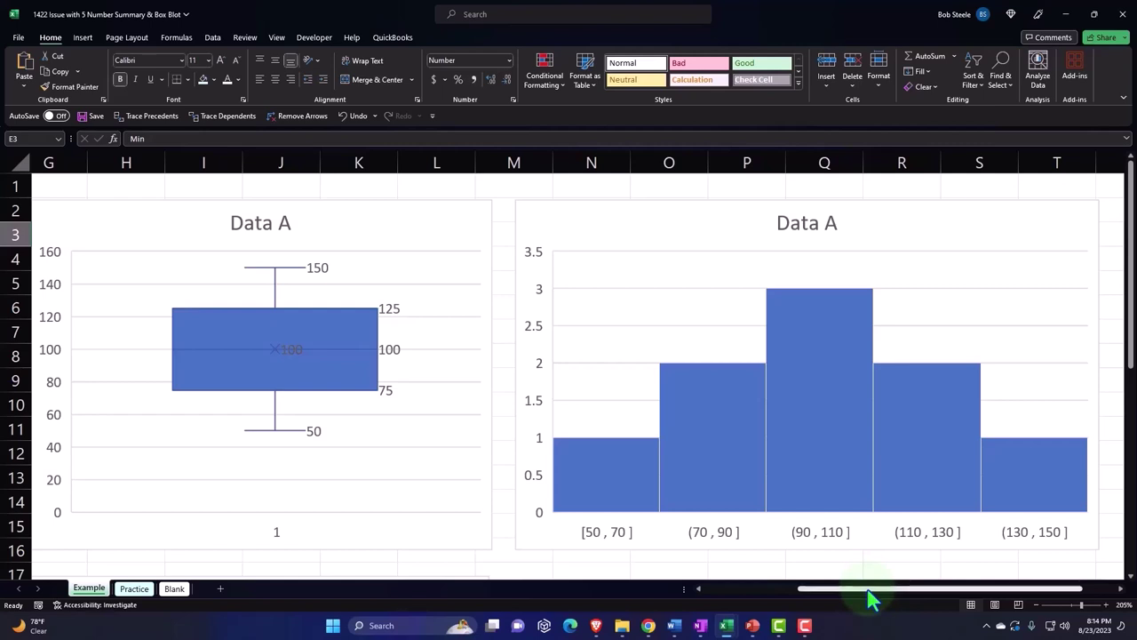
left_click_drag(870, 597, 736, 614)
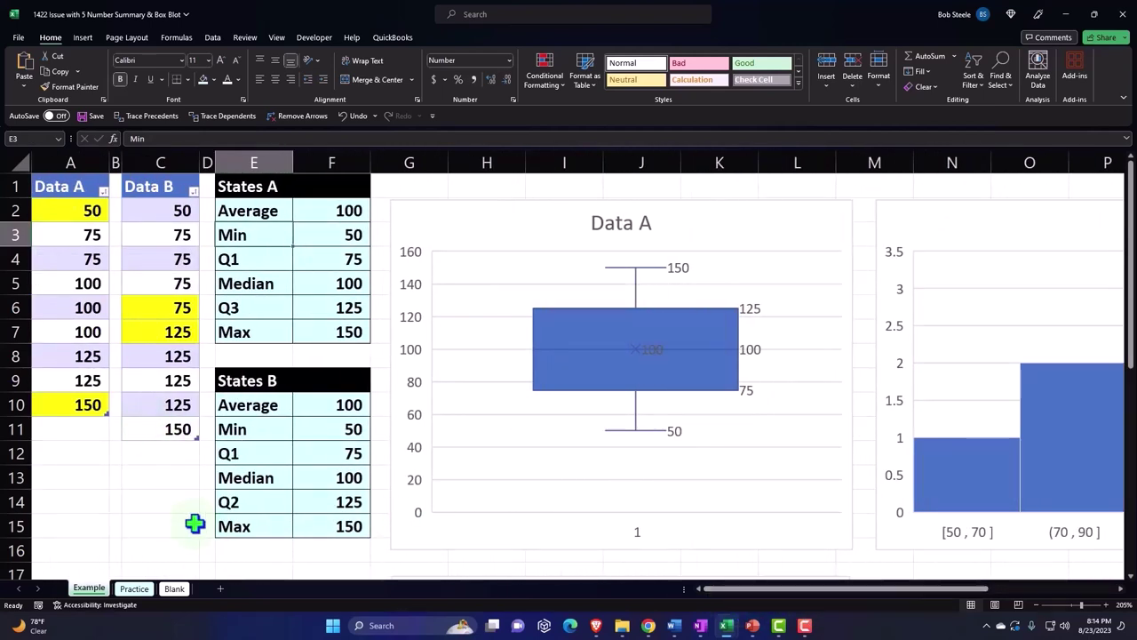
Step: Give every Blank sheet cell Currency format: symbol None, 0 decimals, red parenthesised negatives
left_click(180, 590)
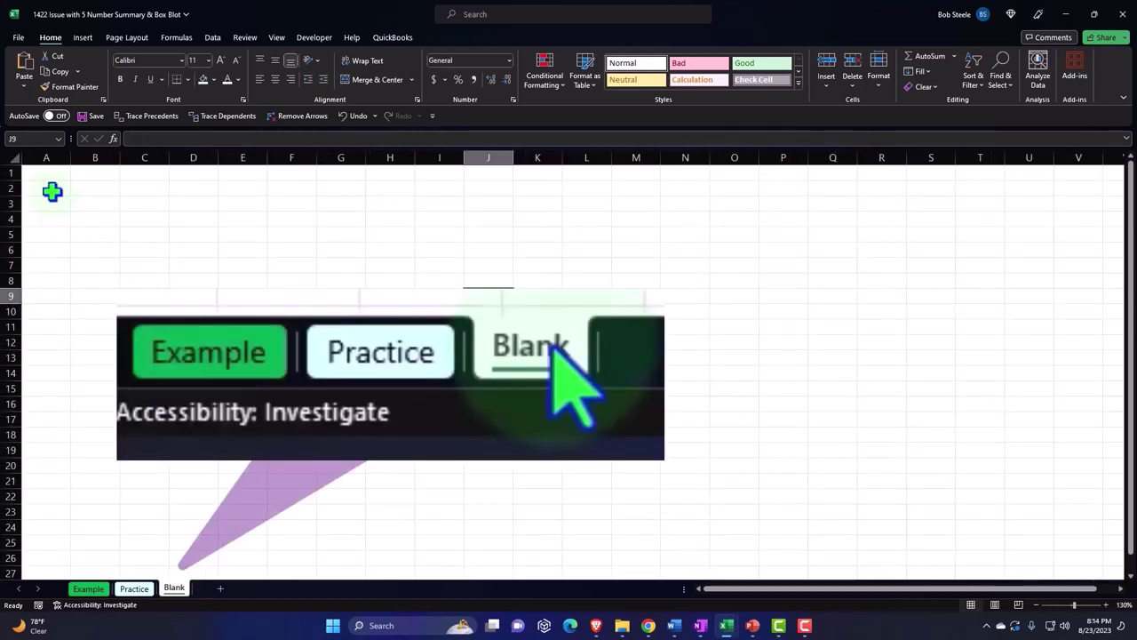
left_click(16, 160)
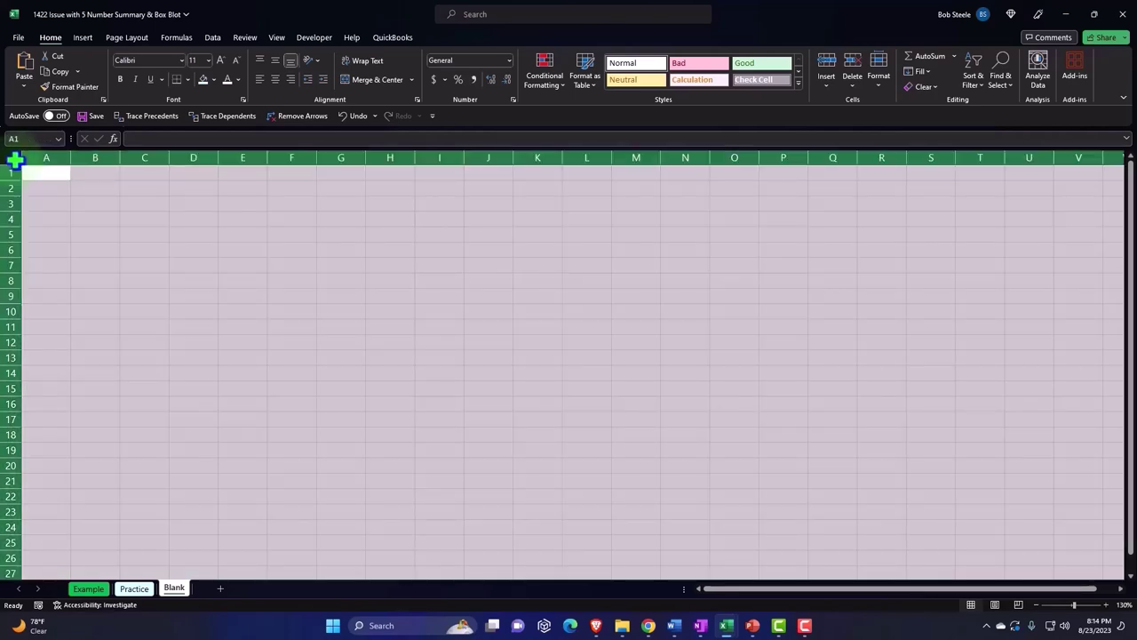
right_click(202, 237)
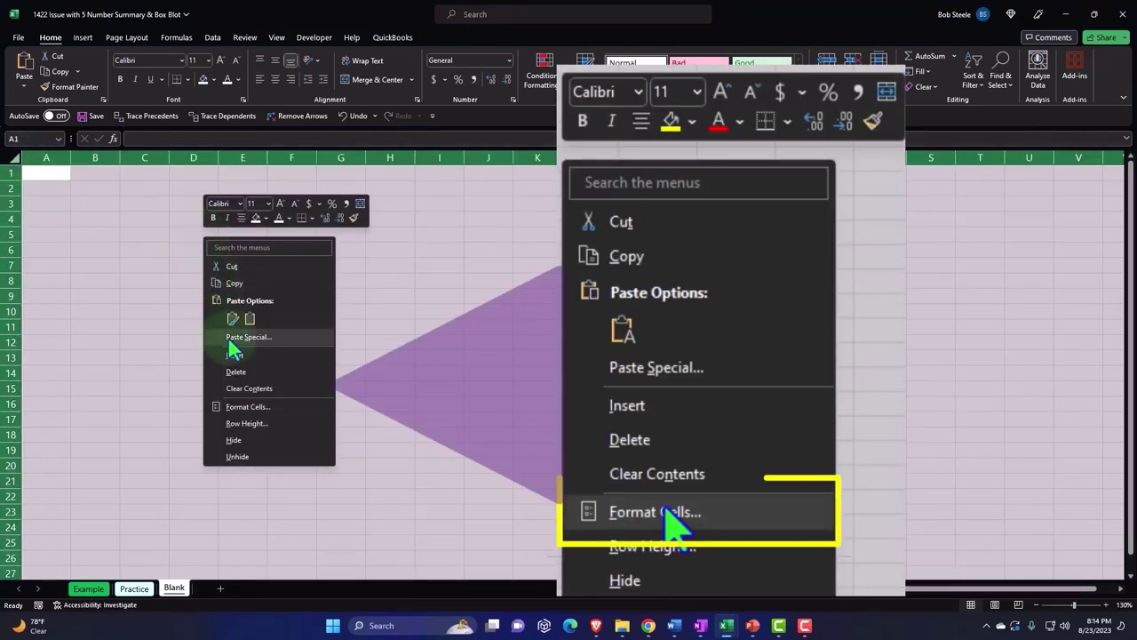
left_click(254, 406)
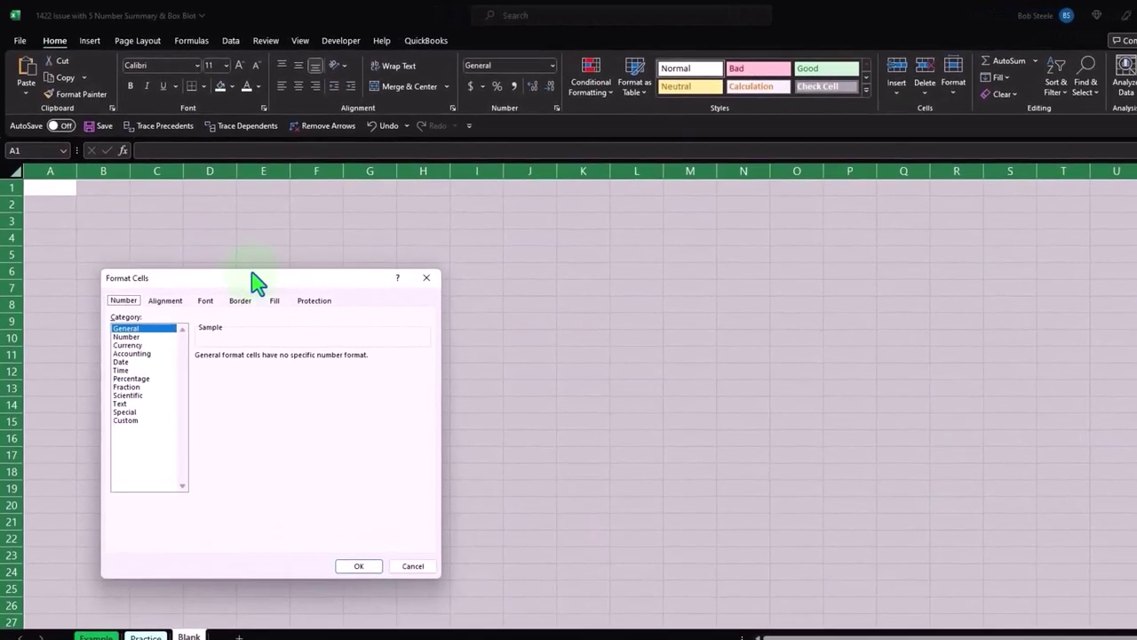
left_click_drag(249, 263, 330, 182)
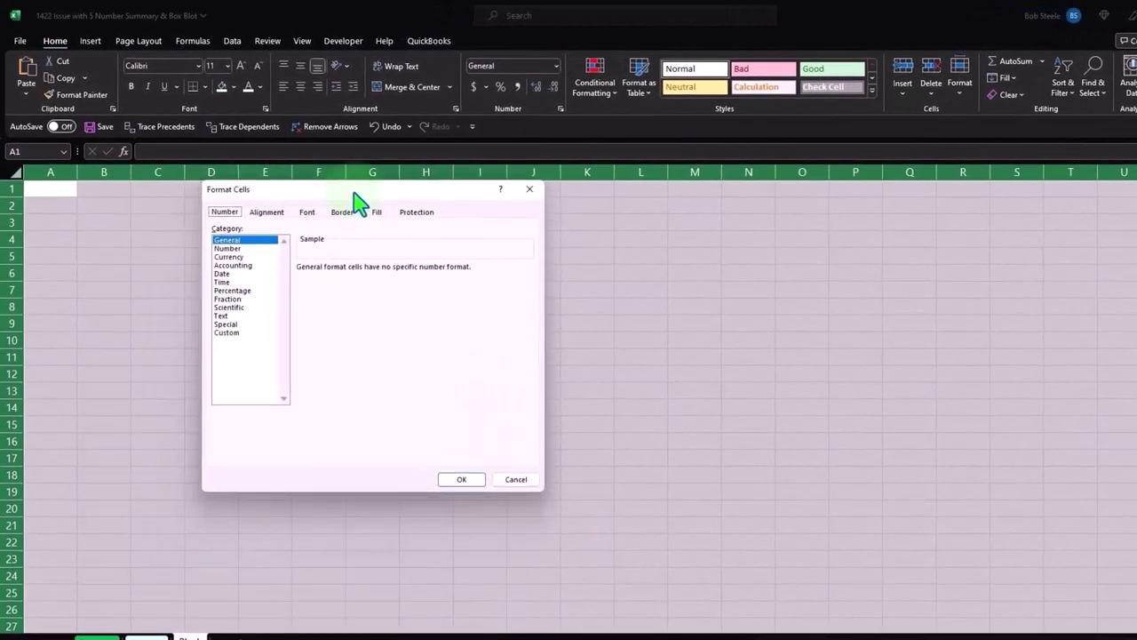
left_click(235, 257)
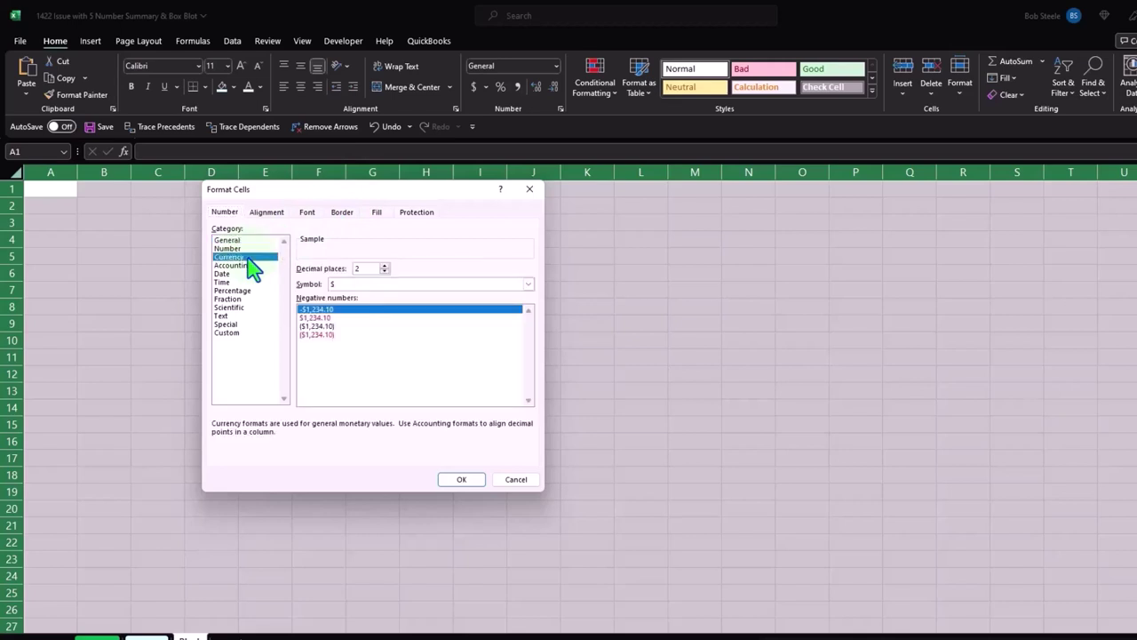
left_click(322, 335)
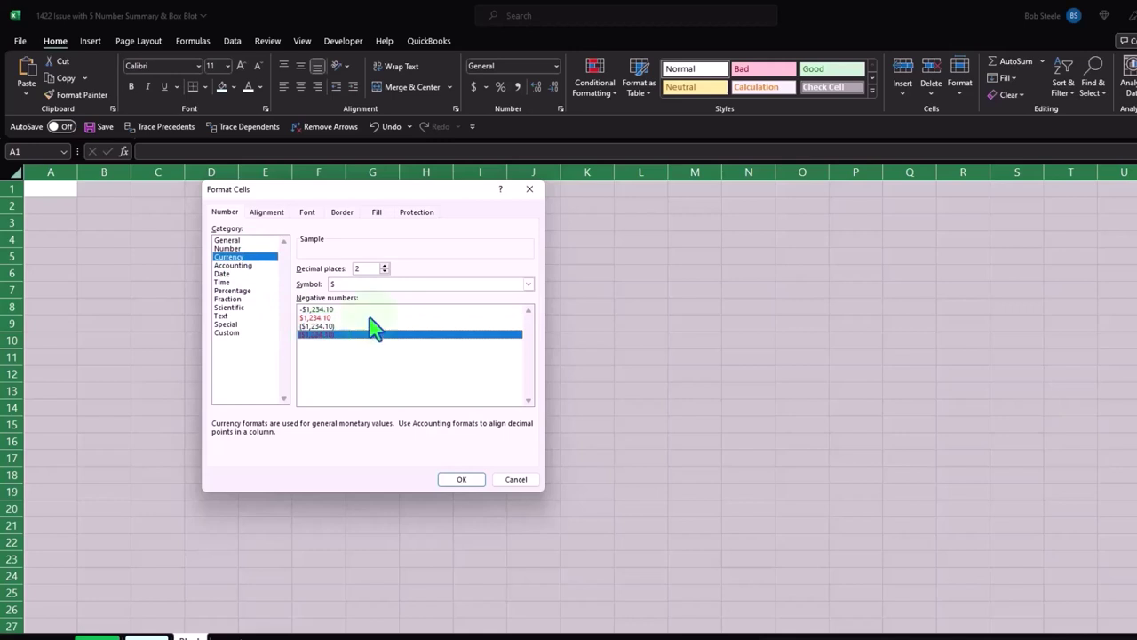
left_click(439, 285)
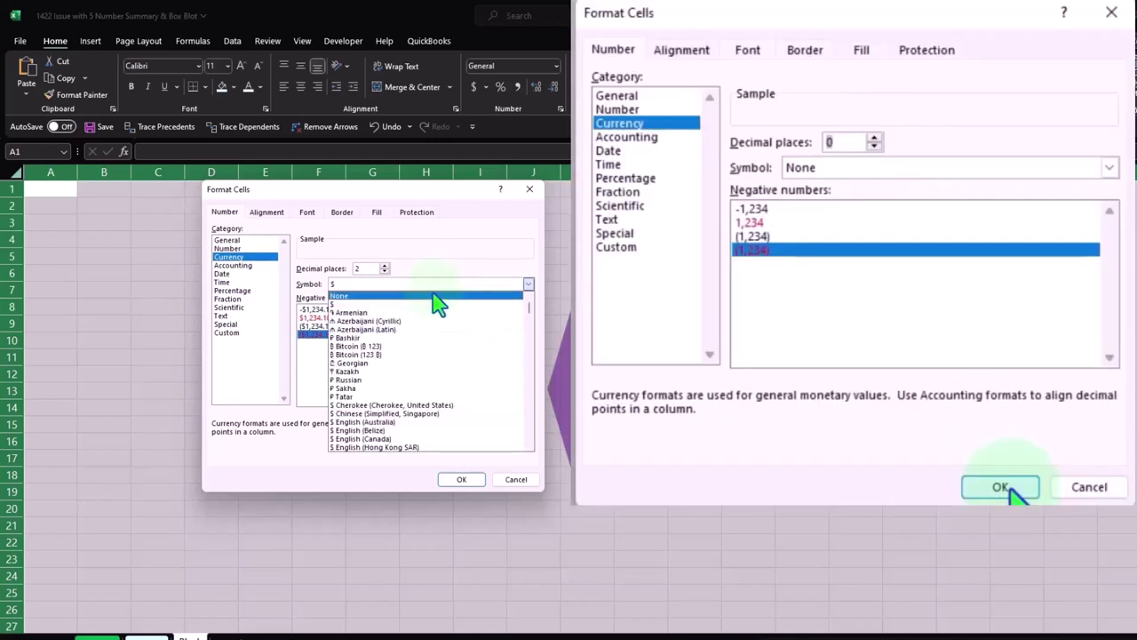
left_click(433, 296)
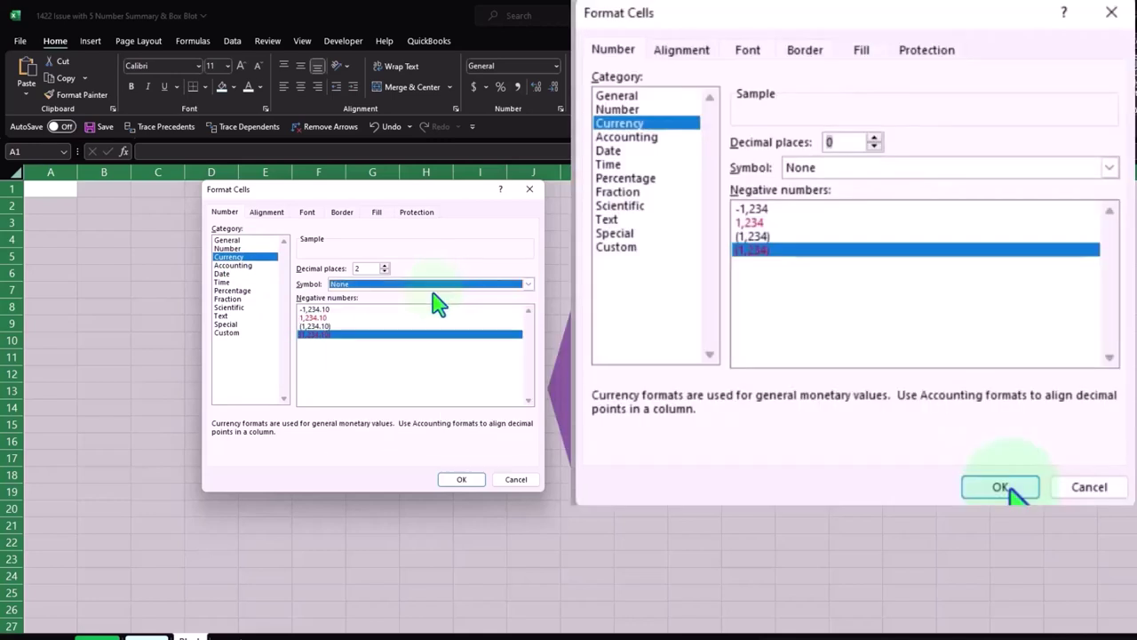
double_click(384, 271)
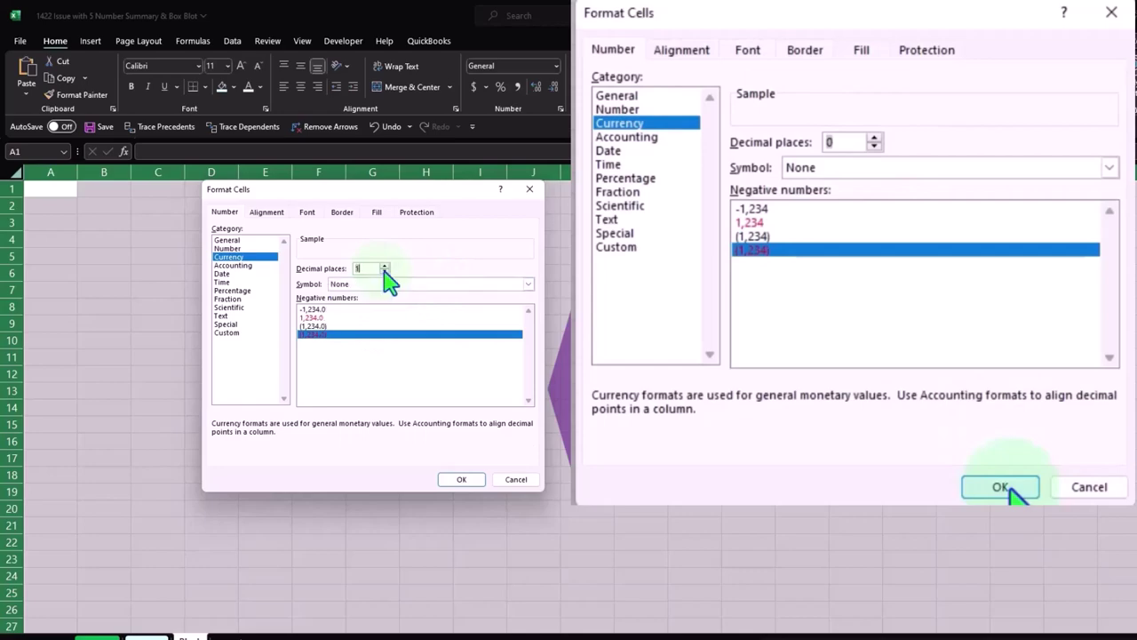
left_click(461, 480)
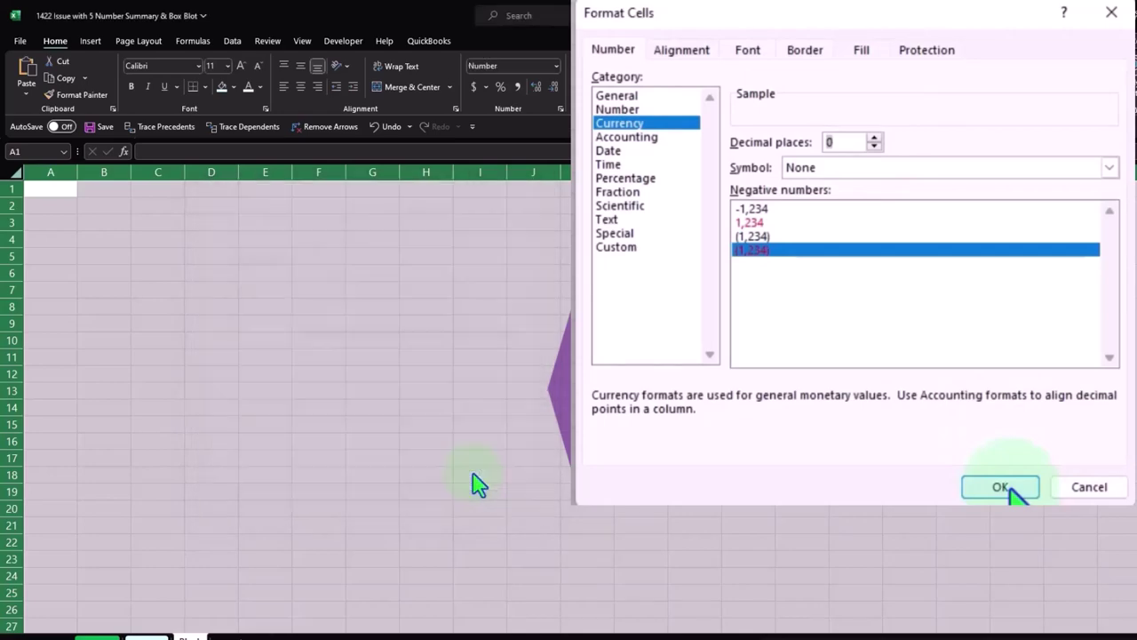
left_click(418, 404)
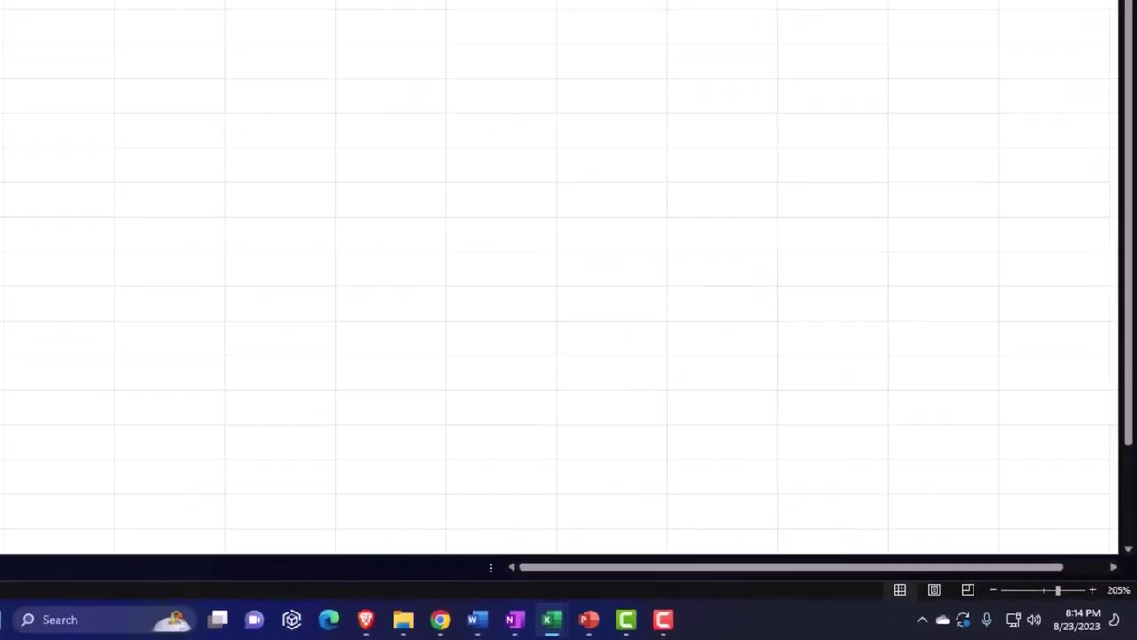
Step: Enter the Data A heading in A1 and make the sheet's text bold
left_click(152, 290)
scroll(151, 288, "up", 3)
scroll(152, 289, "up", 1)
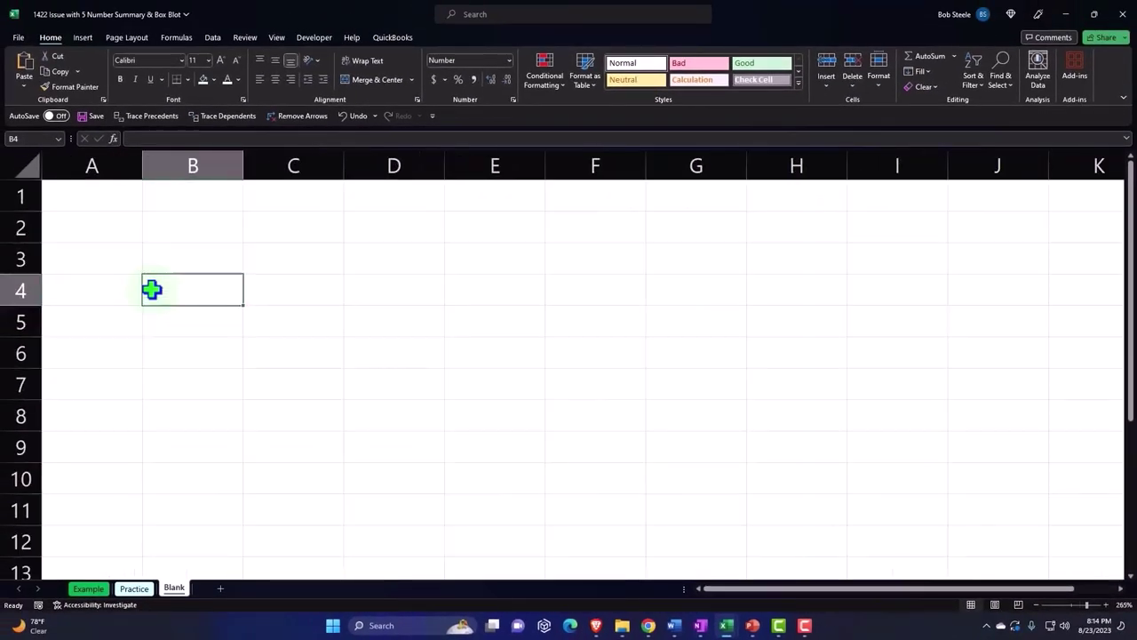
left_click(102, 202)
type("D")
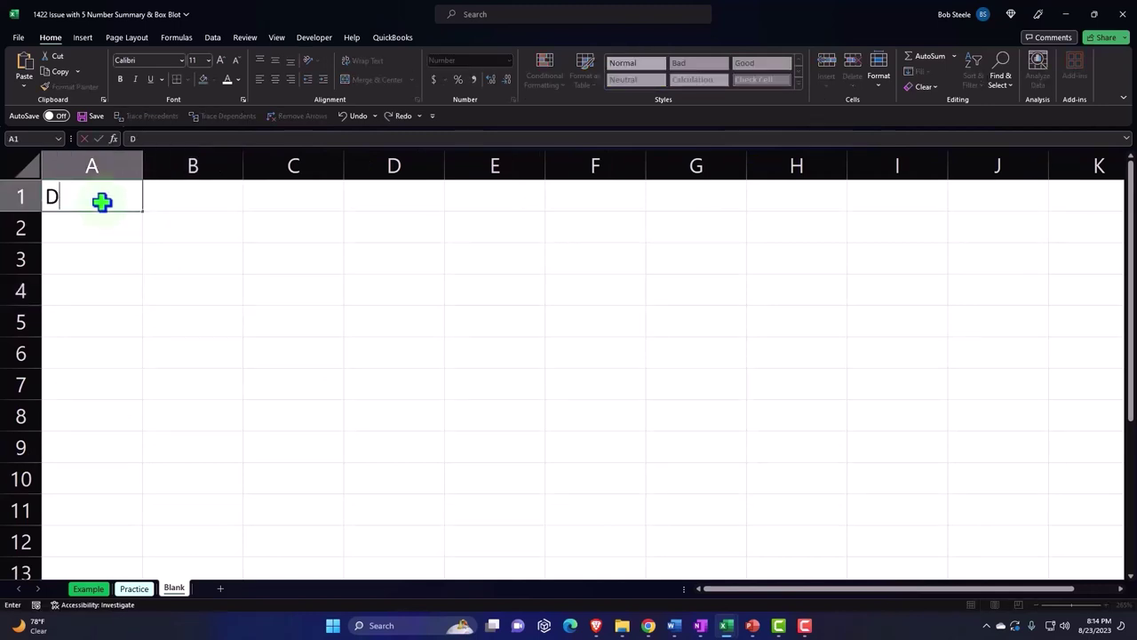
type("at")
type("a A")
key("Return")
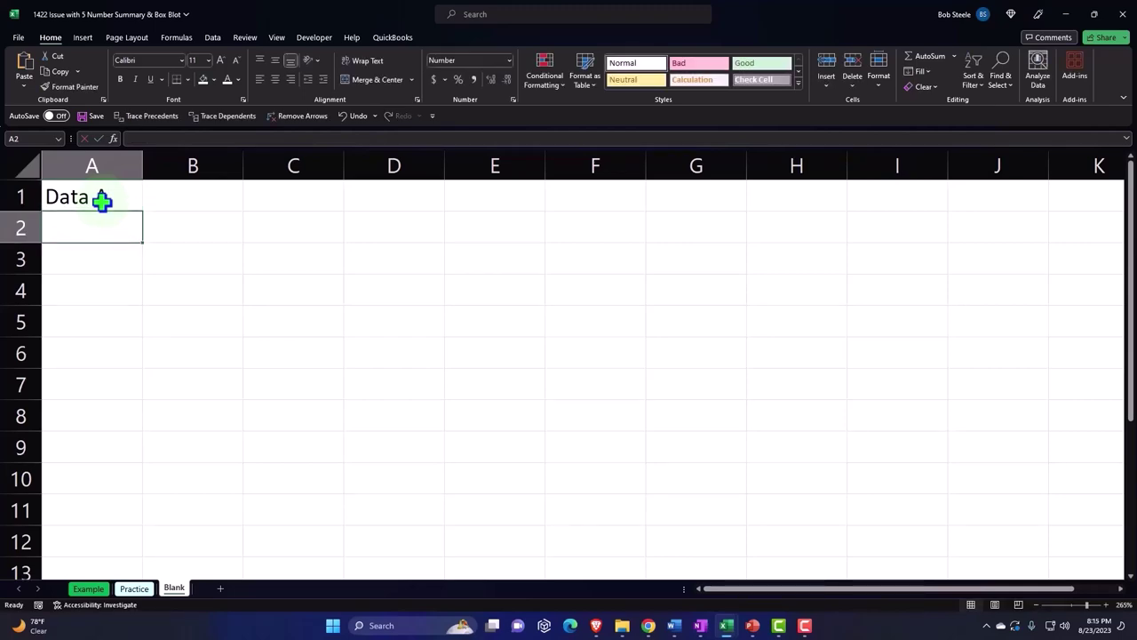
left_click(33, 170)
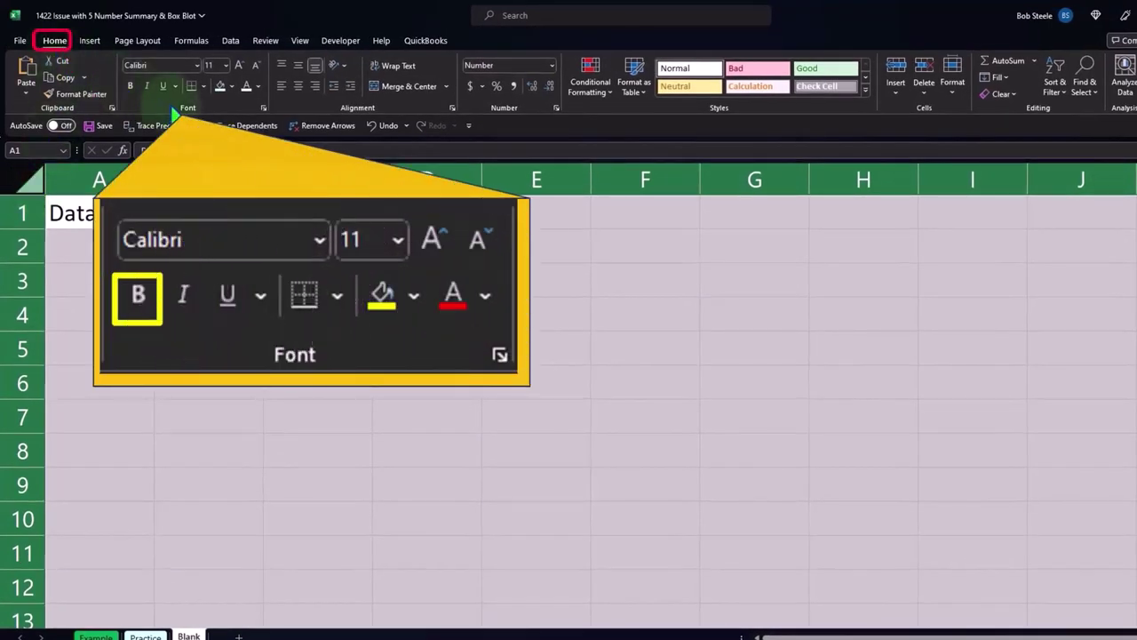
left_click(131, 87)
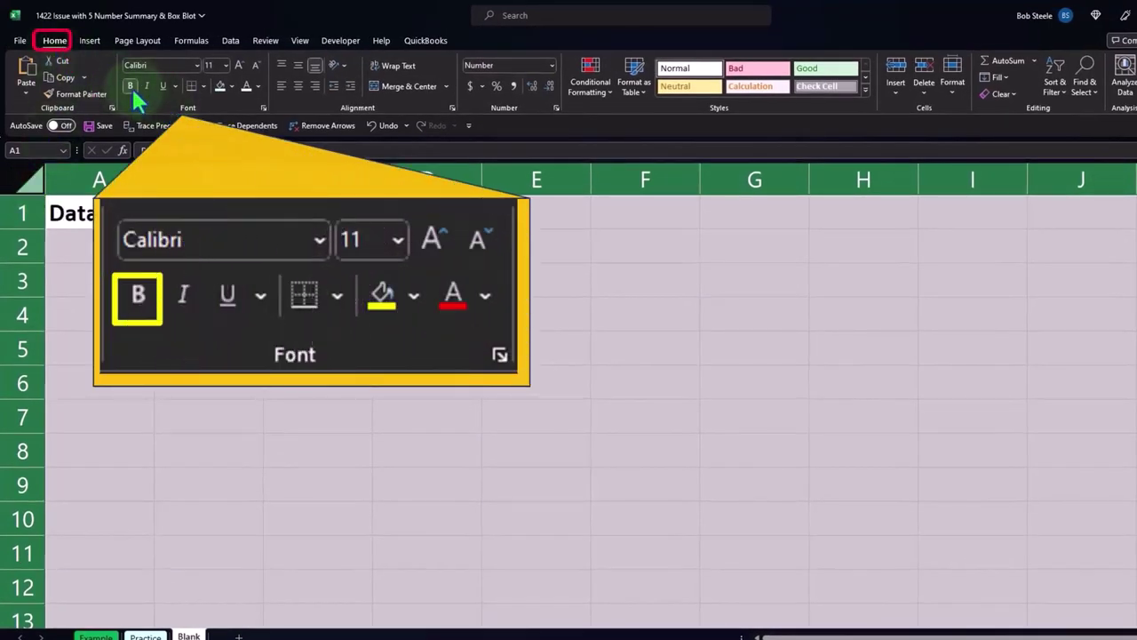
Step: Enter 50, 75, 75, 1,000, 1,000, 1,000, 125, 125, 150 down A2:A10
left_click(130, 239)
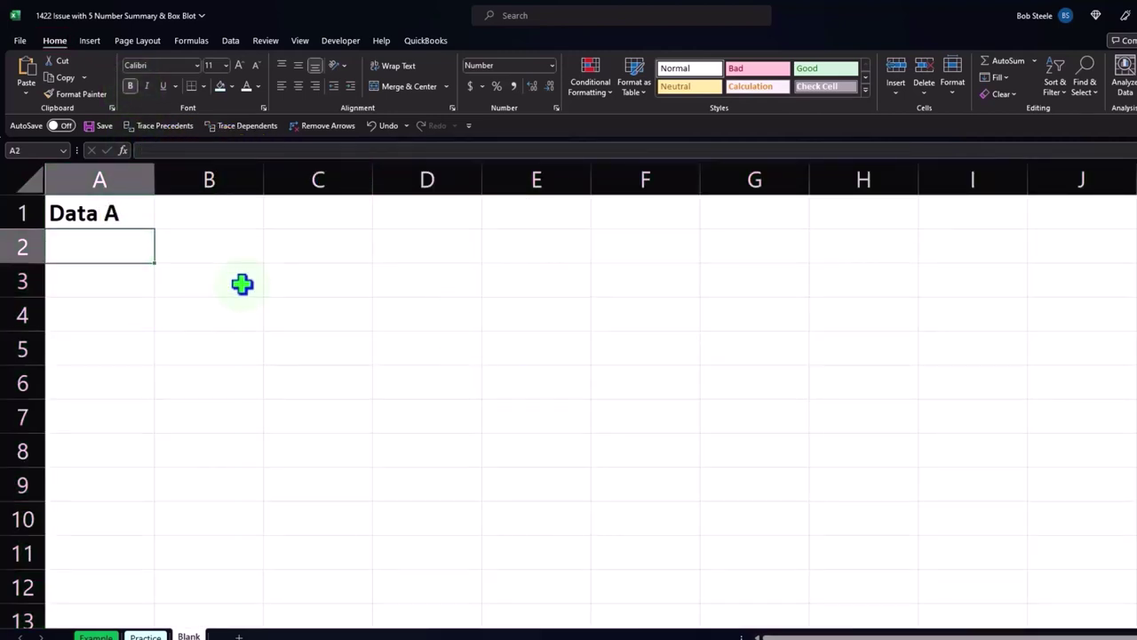
type("50")
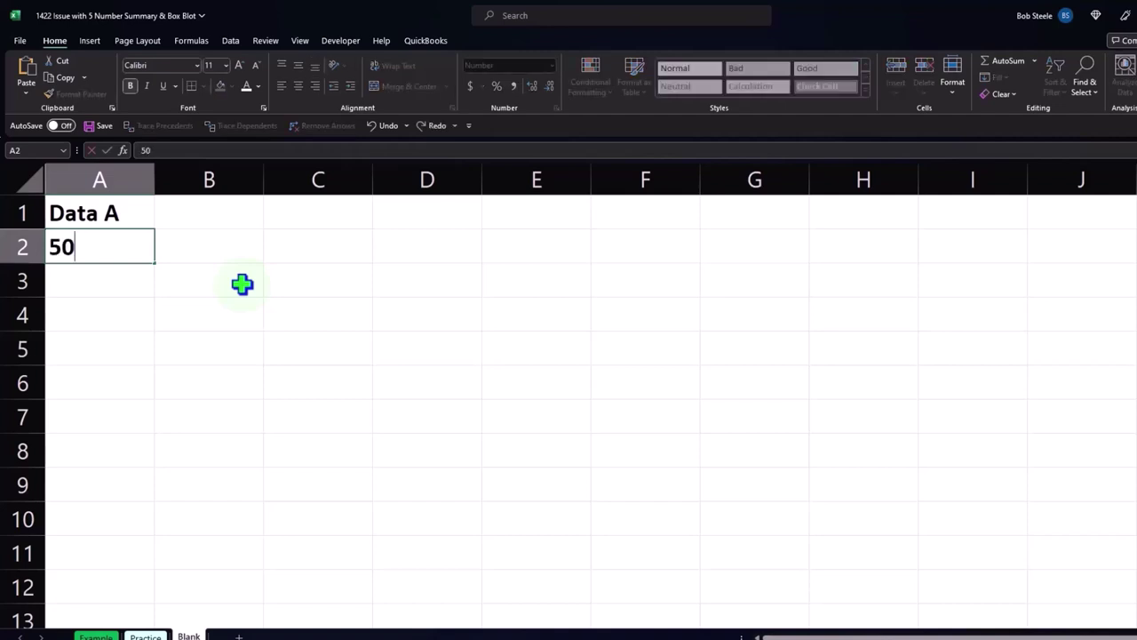
key("Return")
type("75")
key("Return")
type("75")
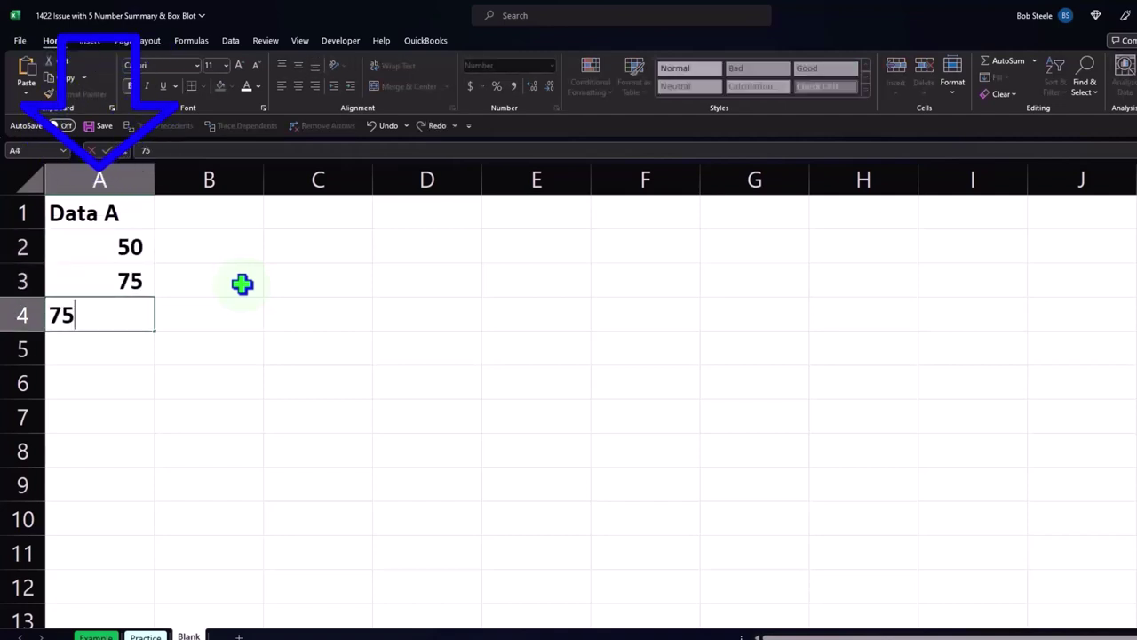
key("Return")
type("1000")
key("Return")
type("1,")
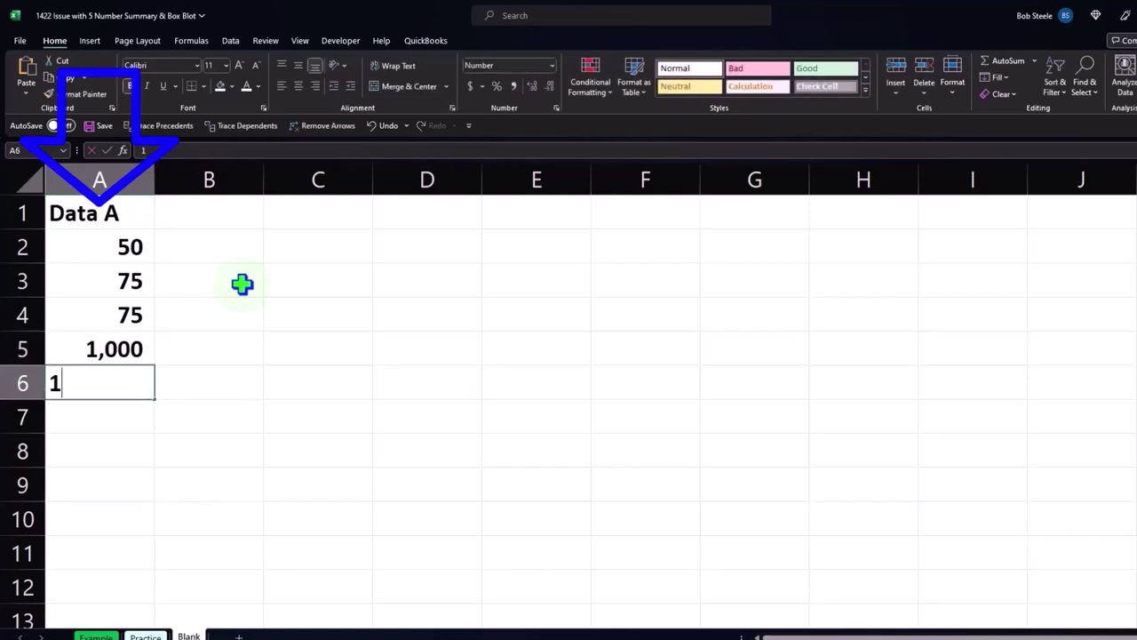
type("000")
key("Return")
type("1,000")
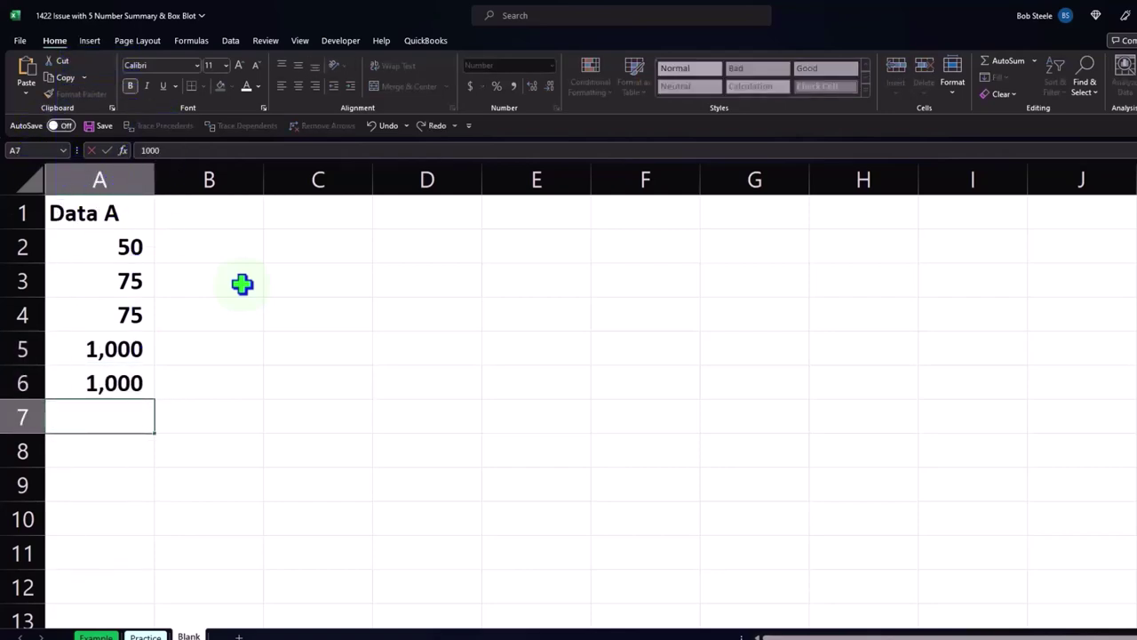
key("Return")
type("125")
key("Return")
type("125")
key("Return")
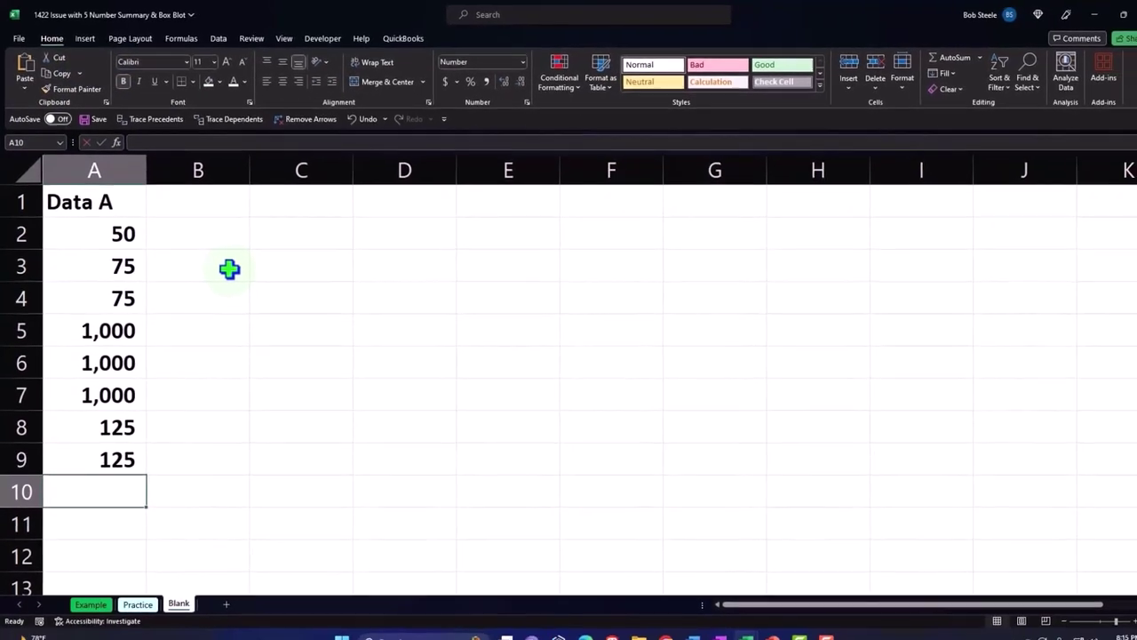
type("150")
key("Return")
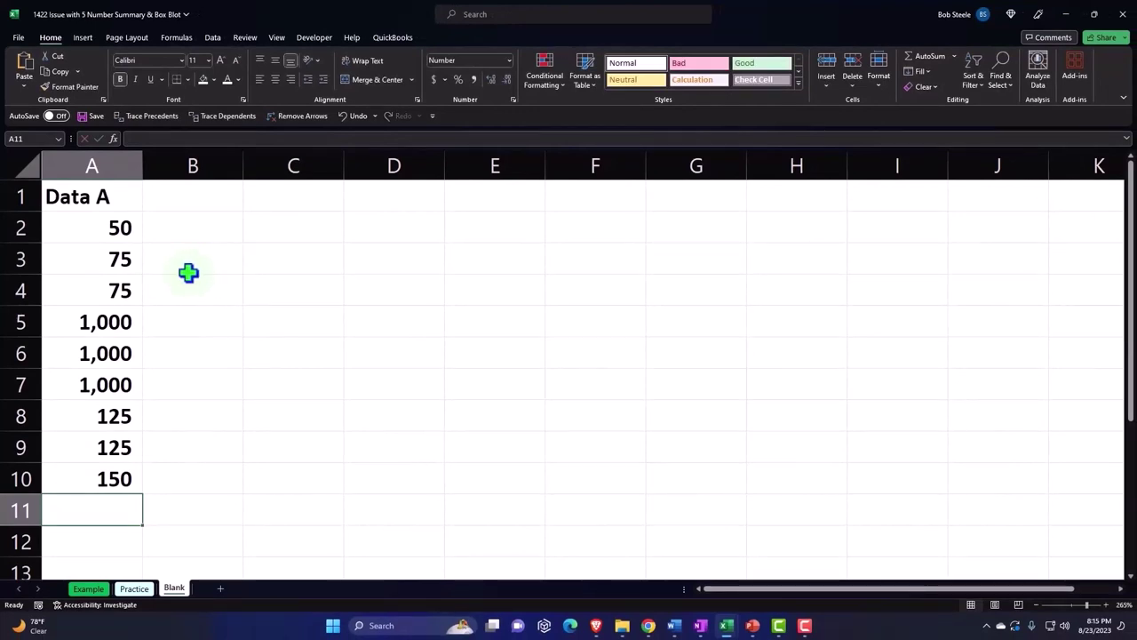
left_click(118, 259)
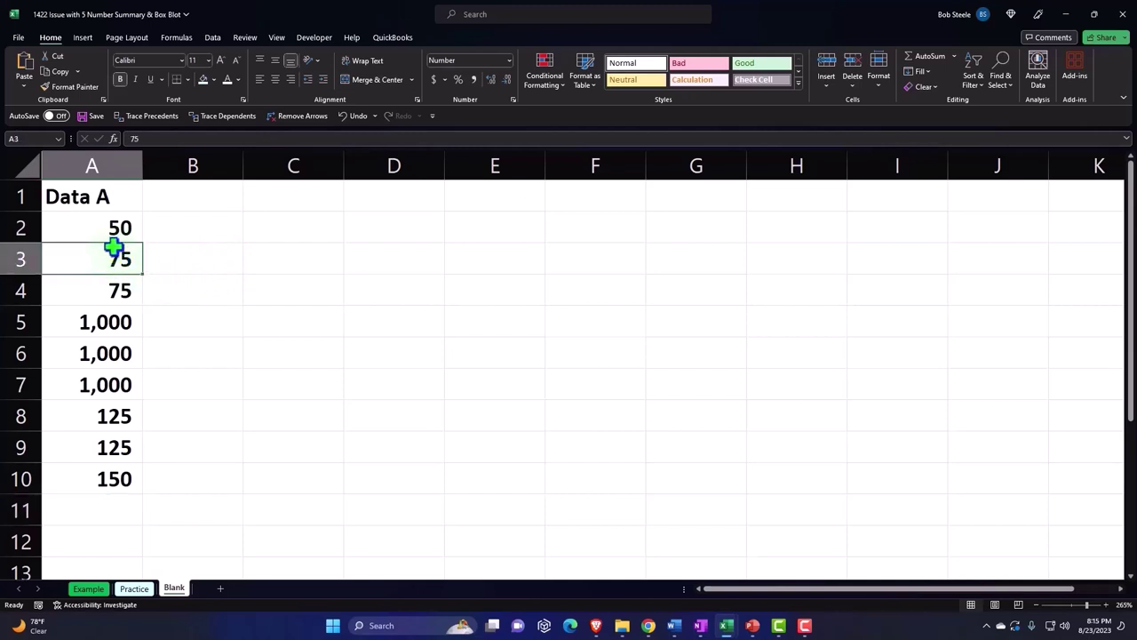
left_click(80, 39)
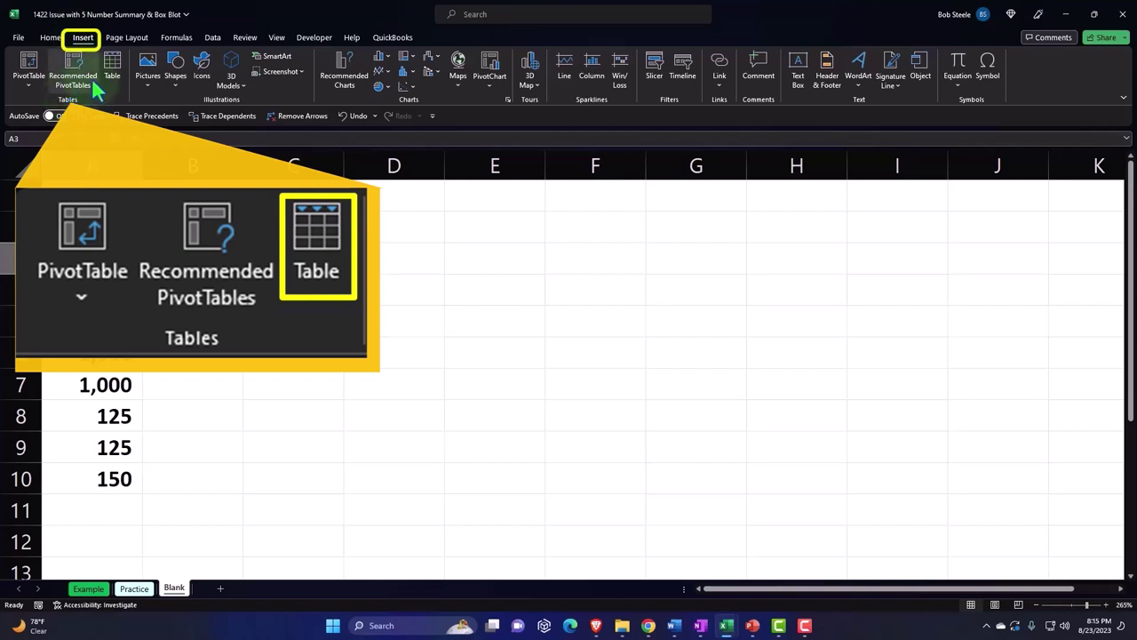
Step: Turn A1:A10 into a table with headers and sort Data A smallest to largest
left_click(108, 60)
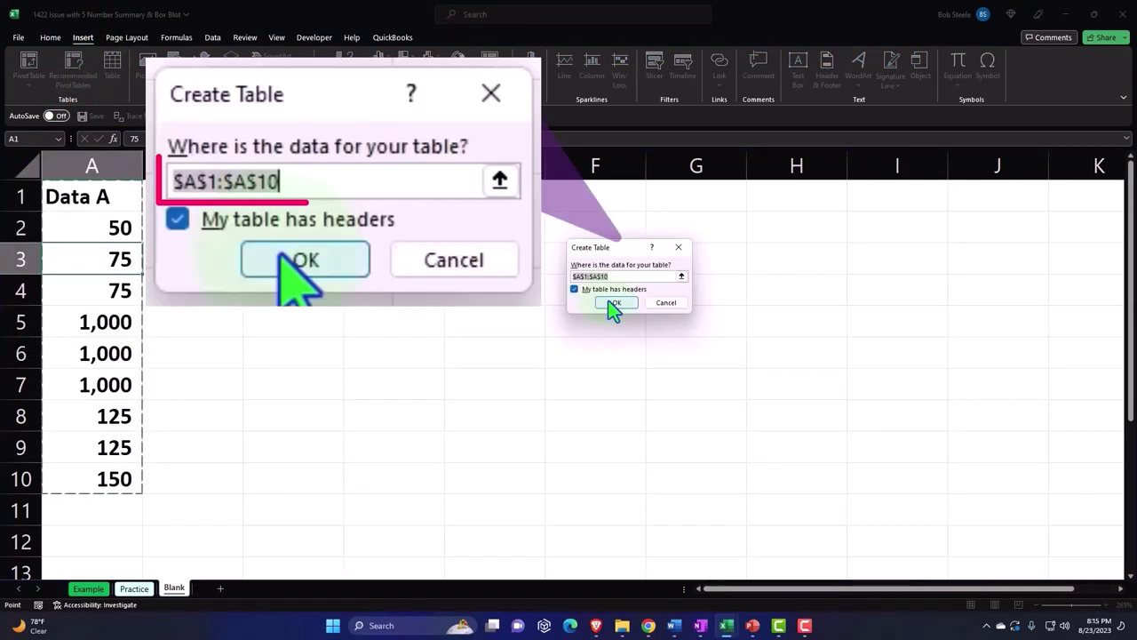
left_click(611, 303)
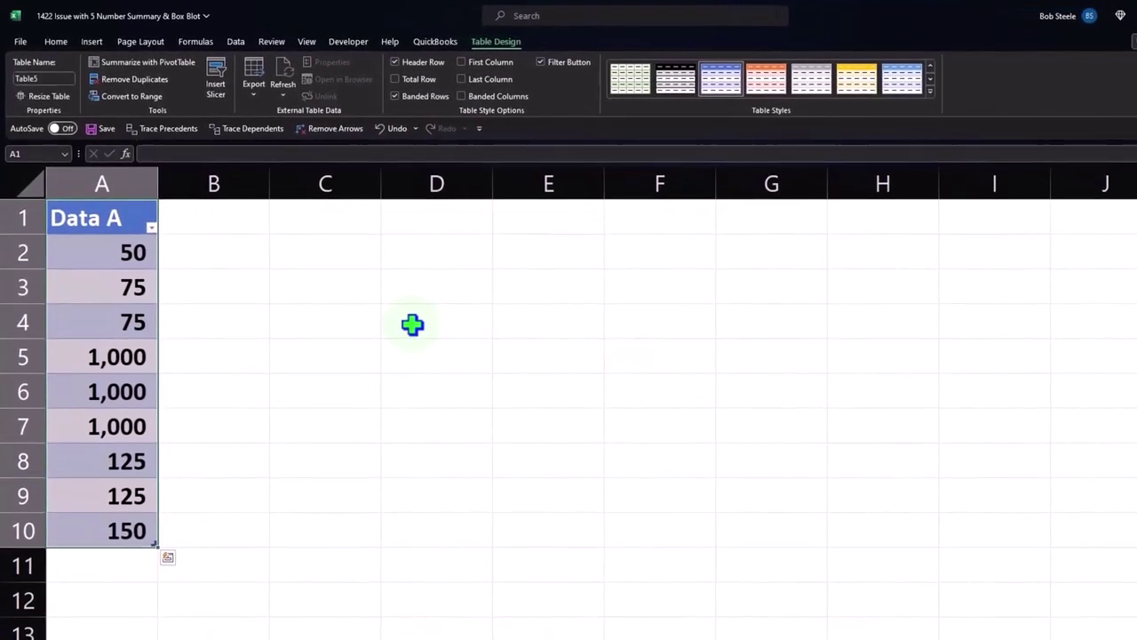
left_click(154, 230)
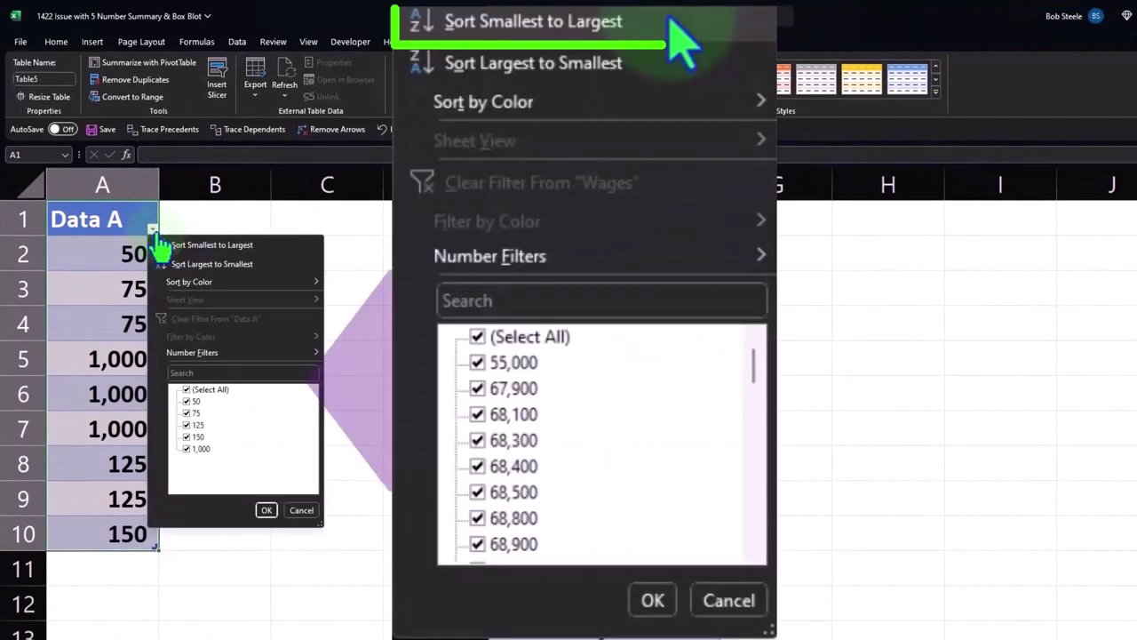
left_click(179, 245)
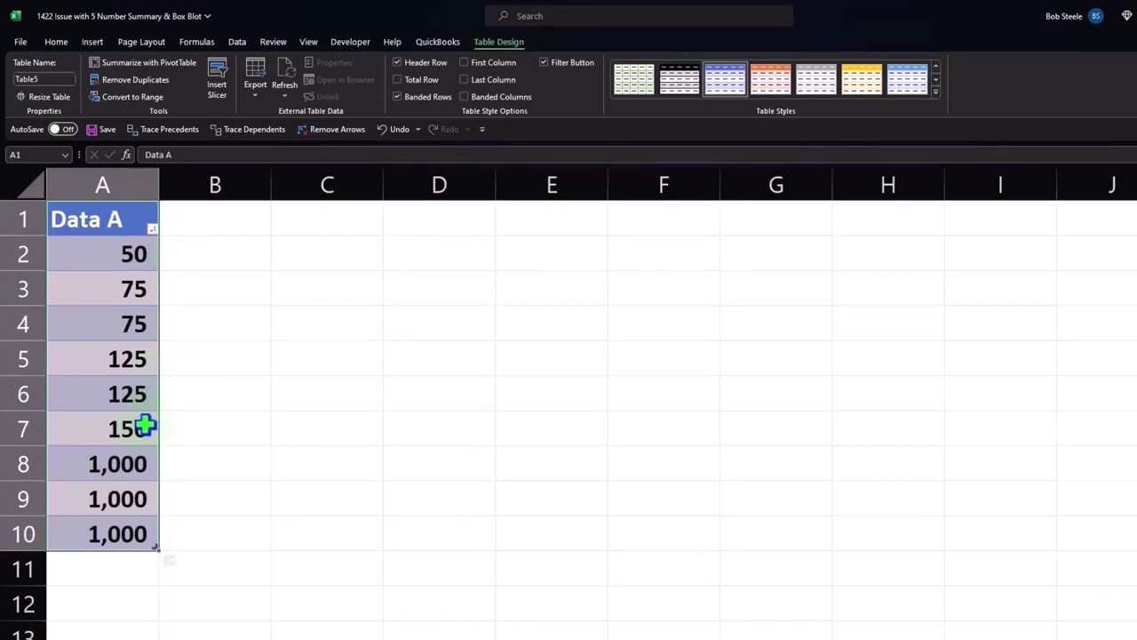
Step: Replace the three 1,000 values with 100 and re-sort Data A smallest to largest
left_click(132, 463)
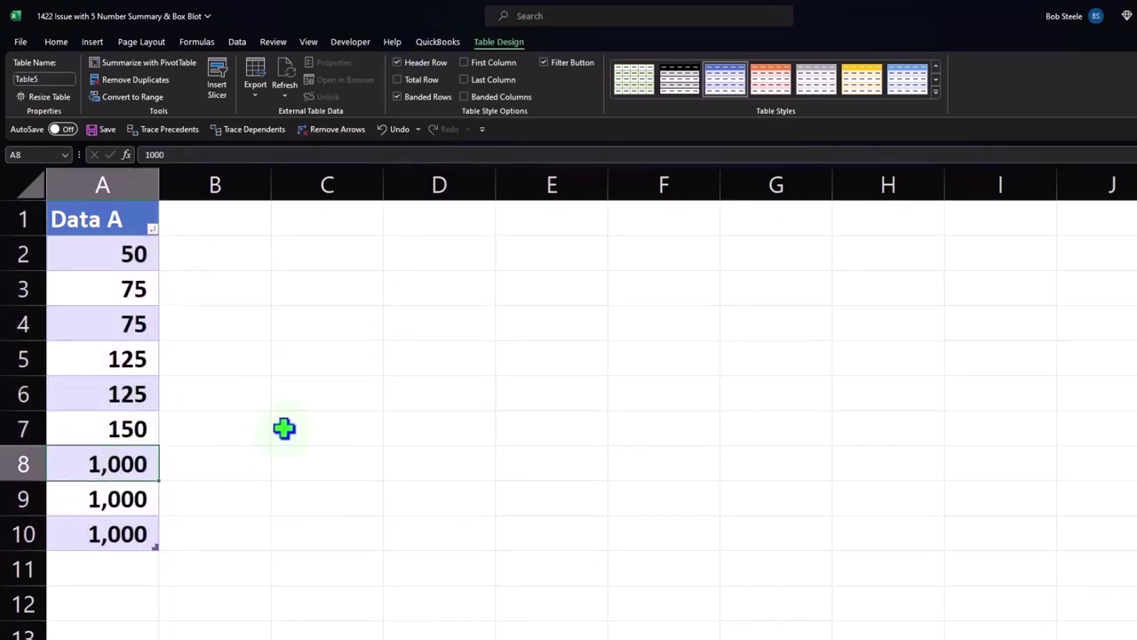
type("100")
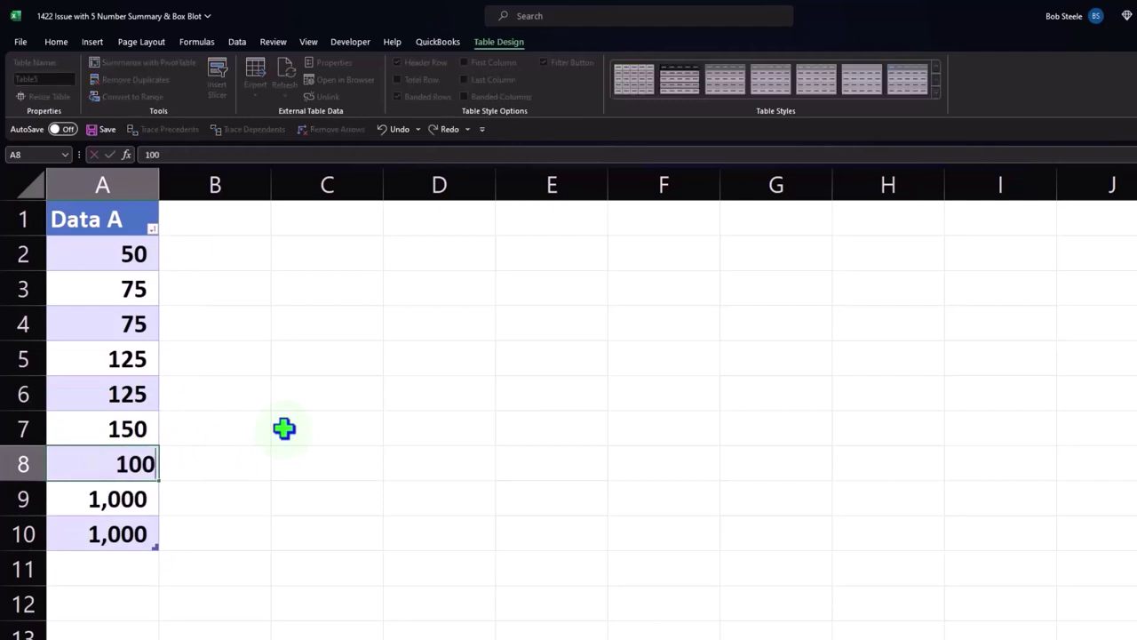
key("Return")
type("100")
key("Return")
type("100")
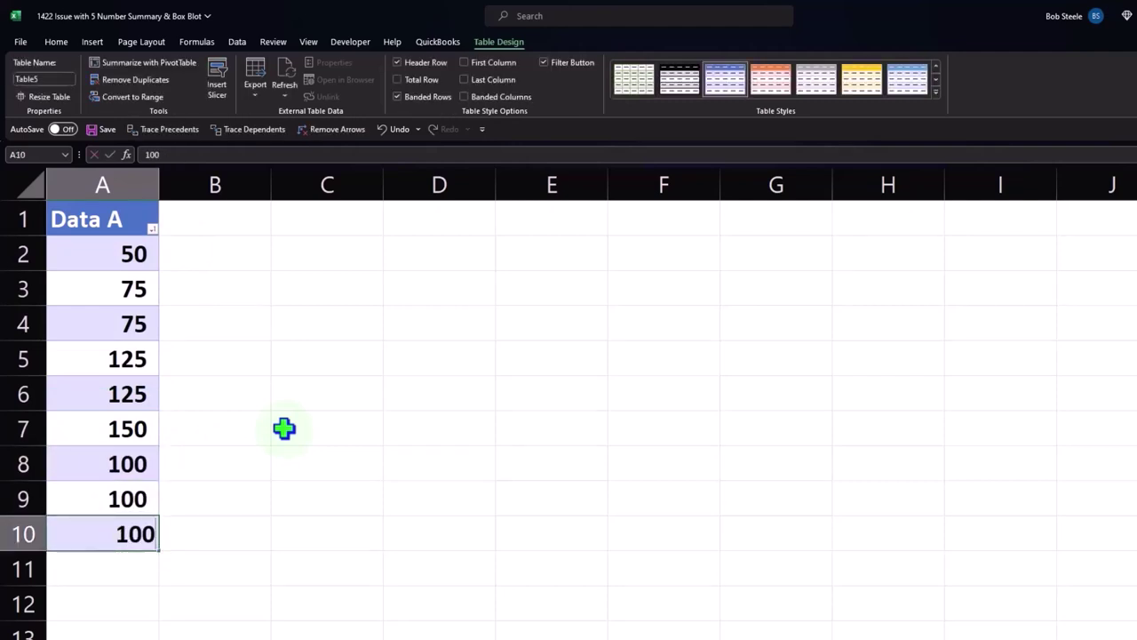
key("Return")
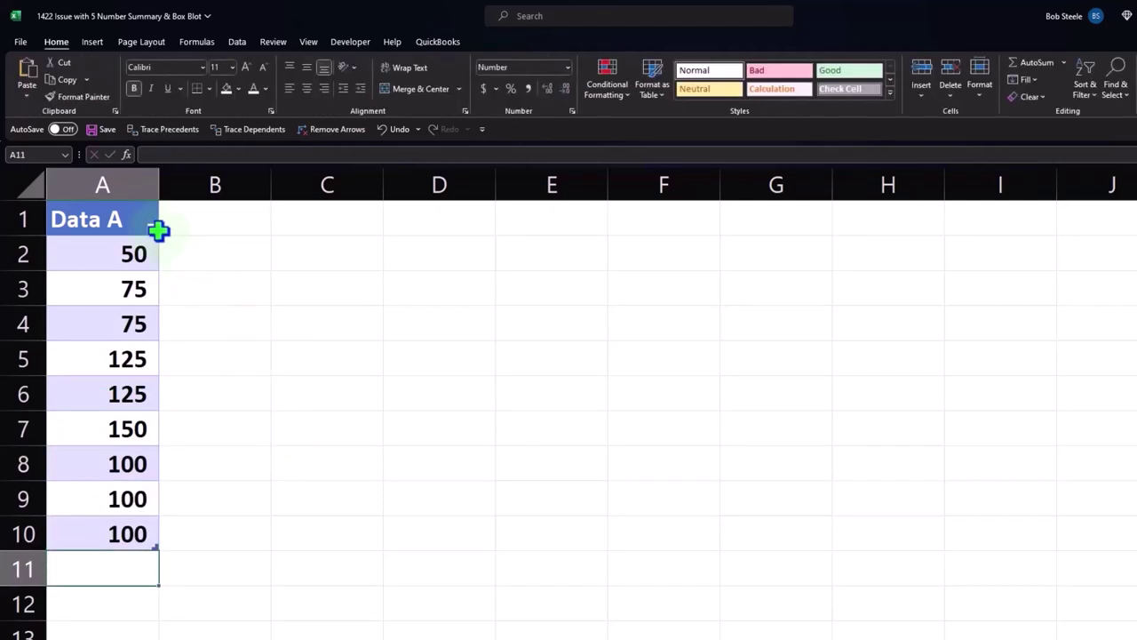
left_click(153, 230)
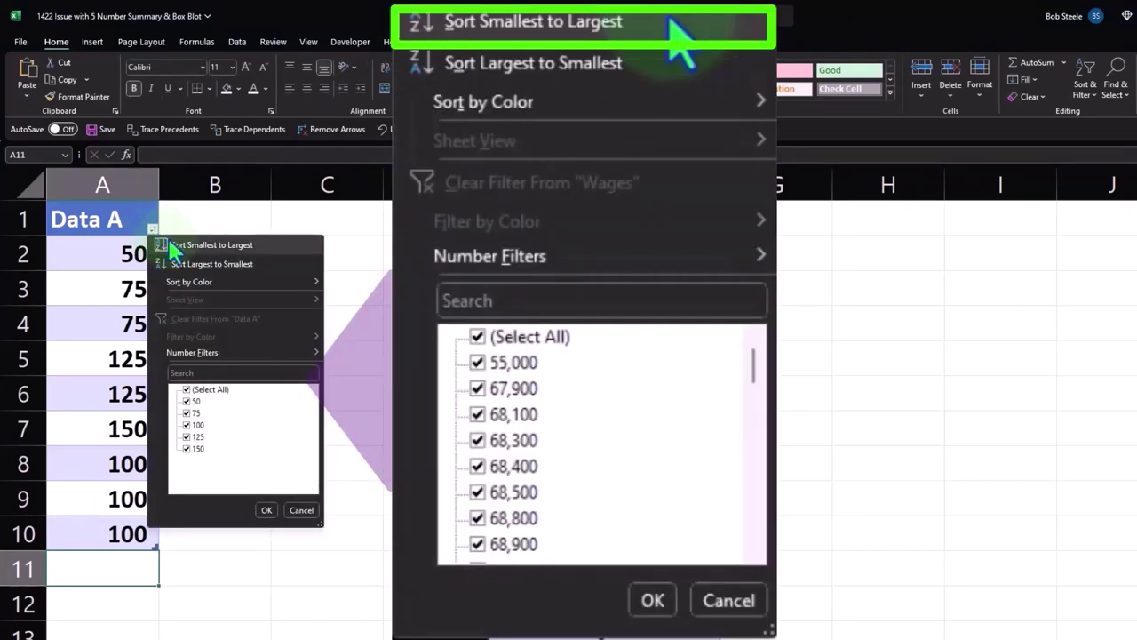
left_click(170, 246)
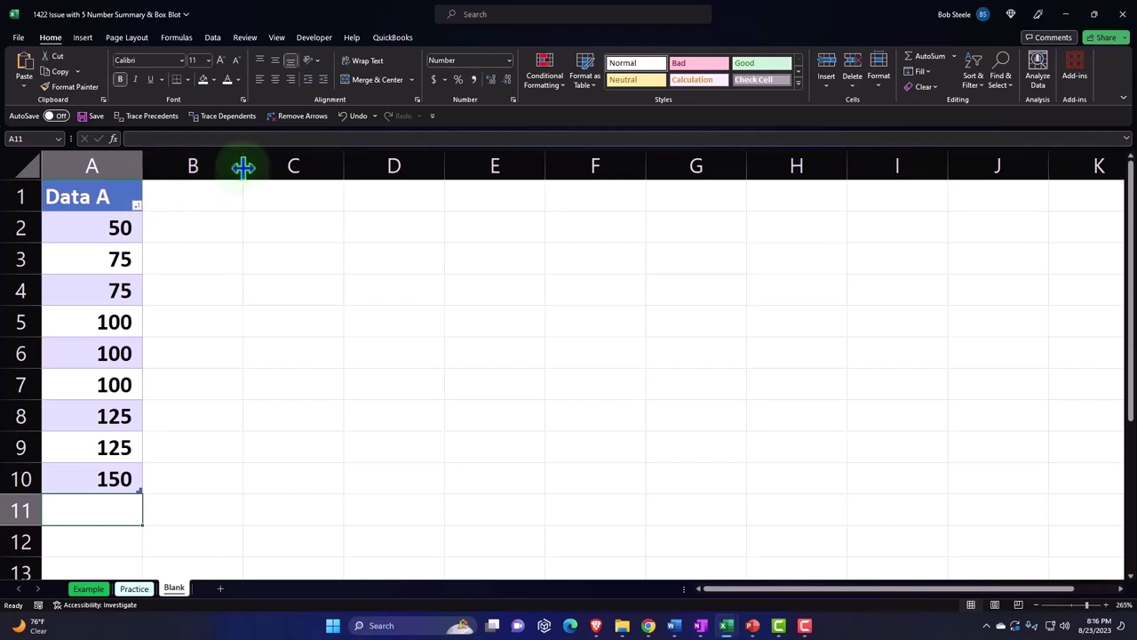
Step: Narrow column B to a thin spacer and enter the 'Data B' heading in C1
left_click_drag(243, 167, 157, 170)
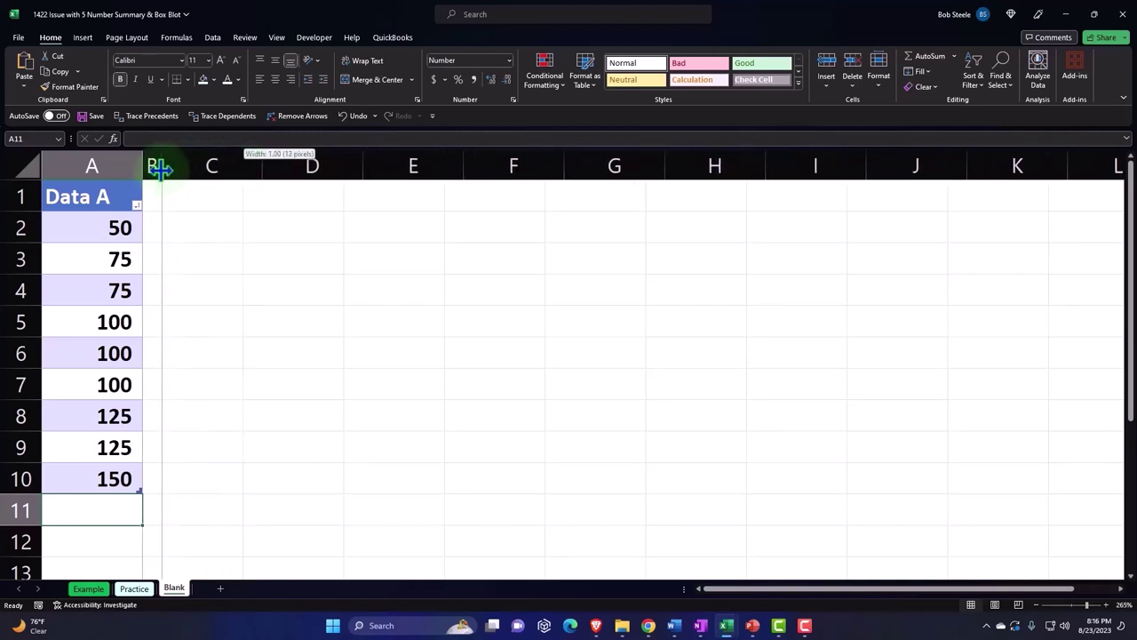
left_click(192, 192)
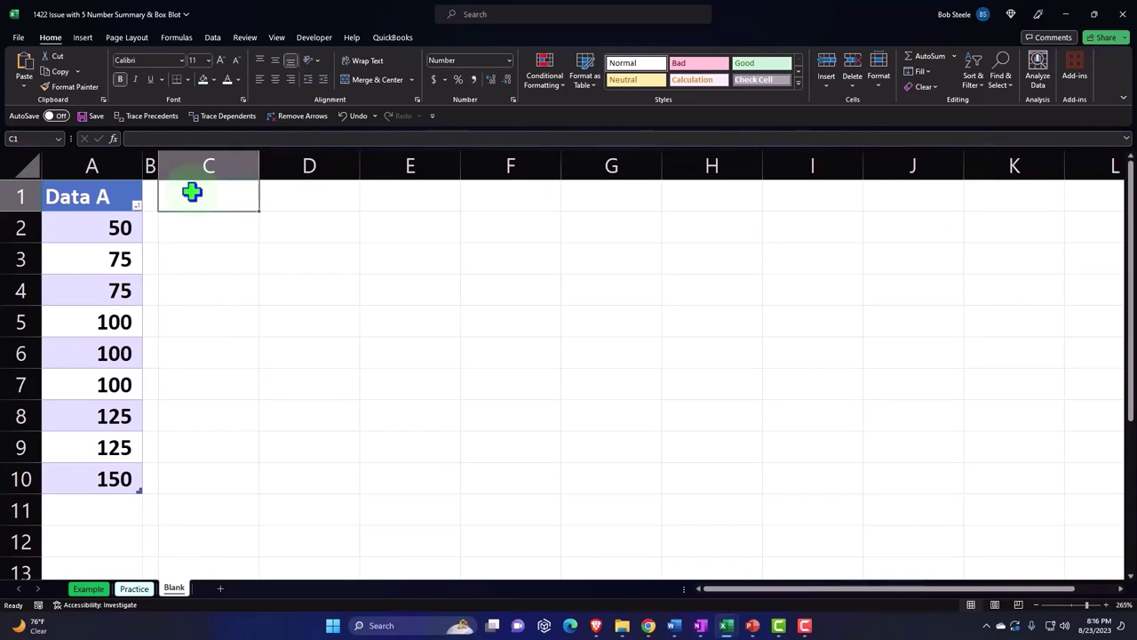
type("Data B")
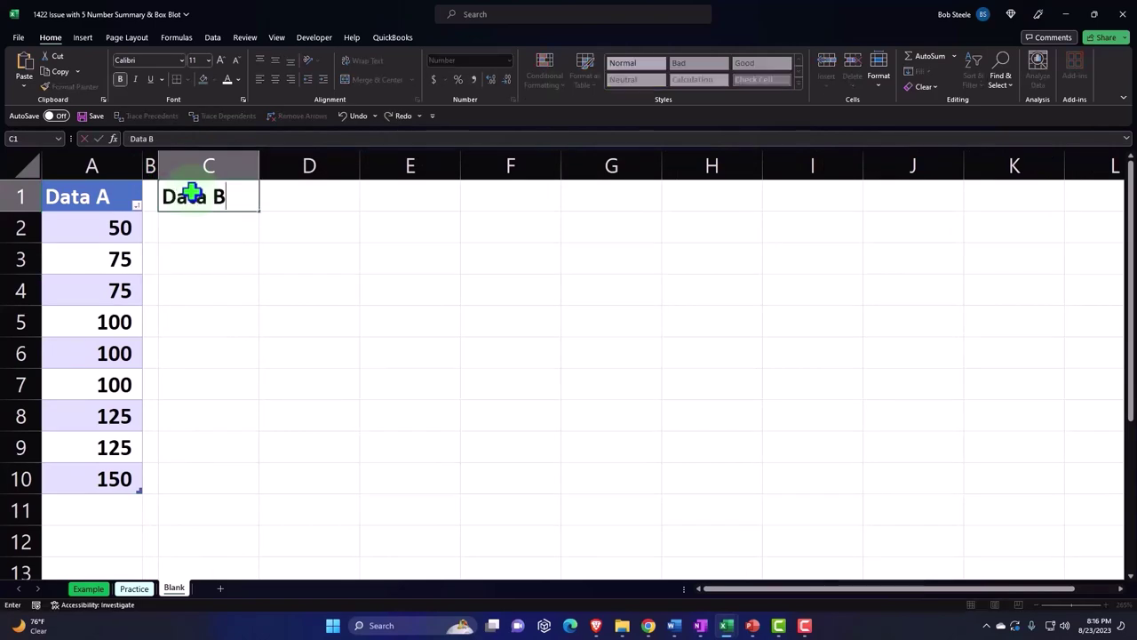
key("Return")
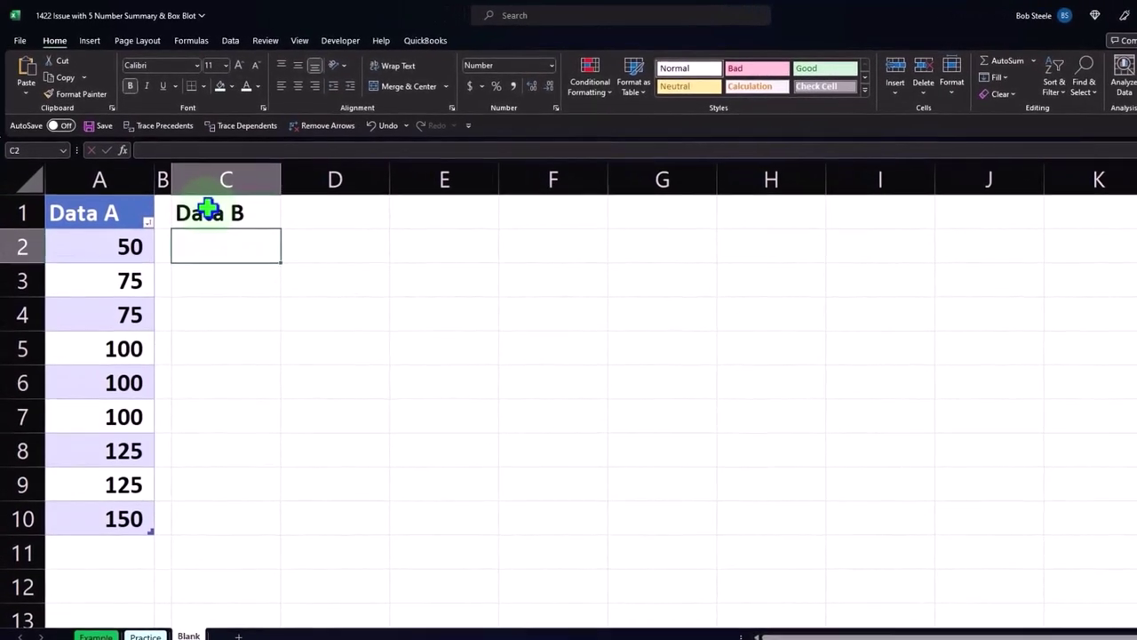
Step: Enter 50, four 75s, four 125s and 150 down C2:C11
type("50")
key("Return")
type("75")
key("Return")
type("75 ")
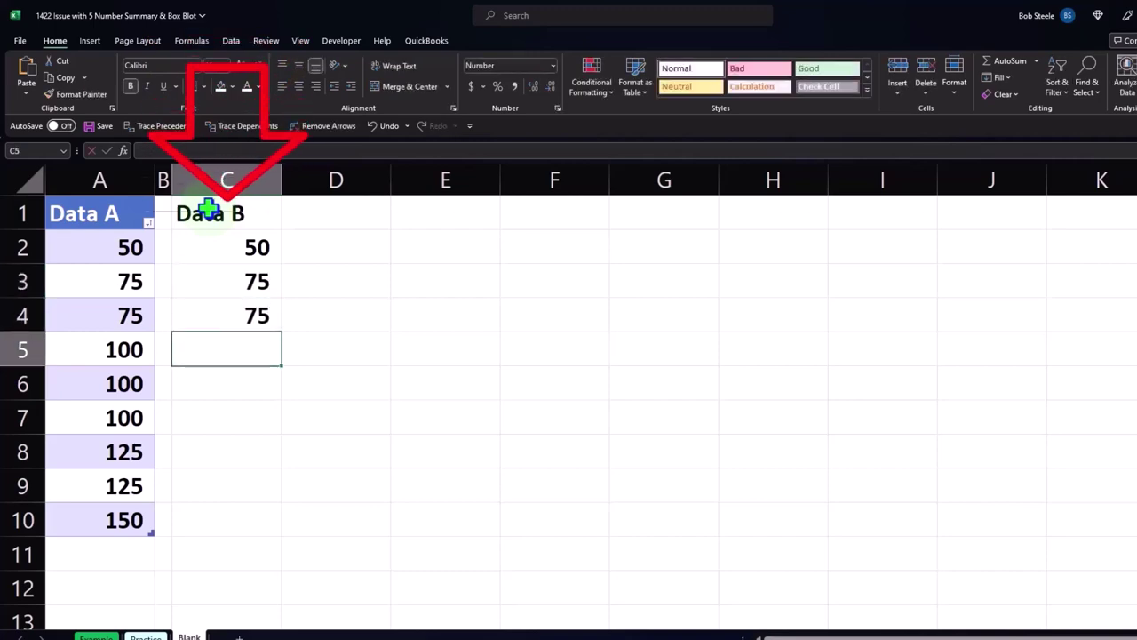
type("75")
key("Return")
type("75")
key("Return")
type("125")
key("Return")
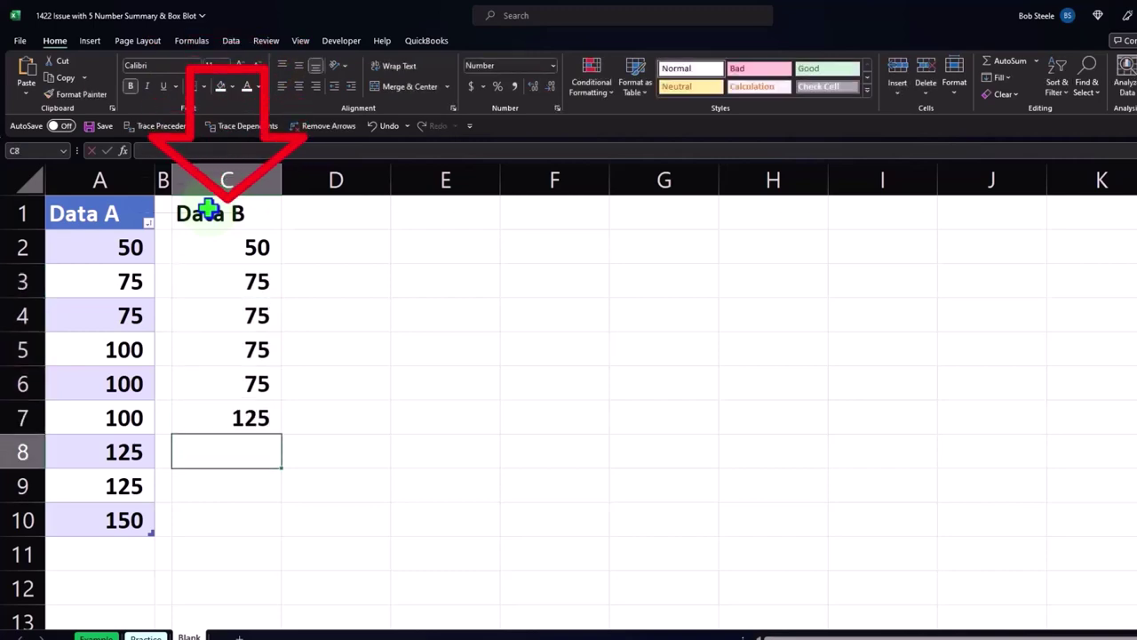
type("125")
key("Return")
type("125")
key("Return")
type("12")
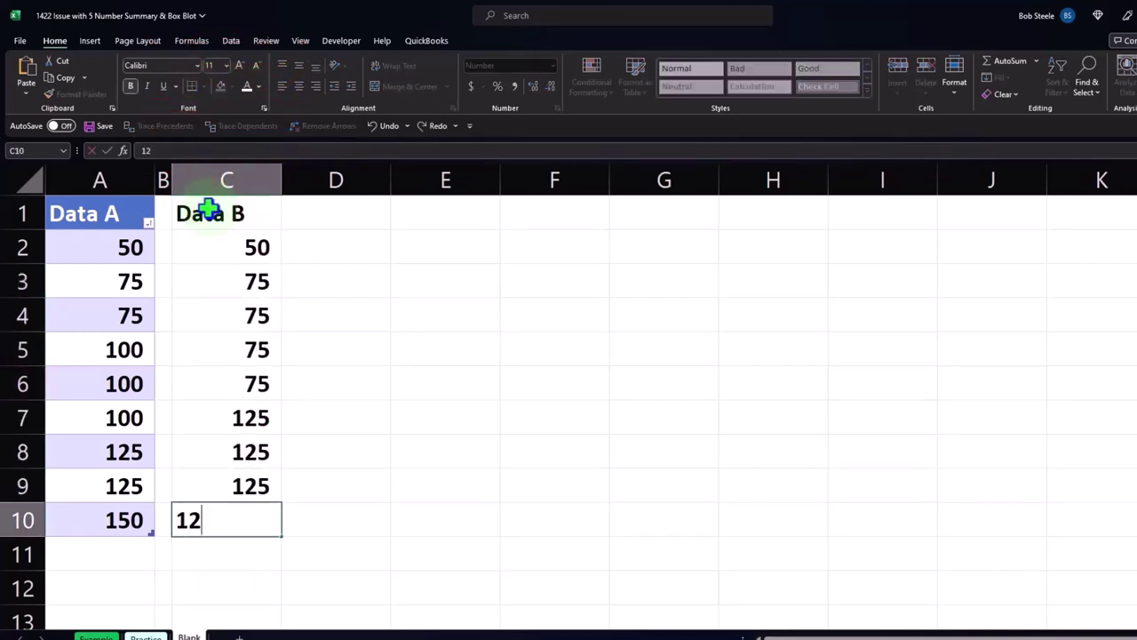
type("5")
key("Return")
type("150")
key("Return")
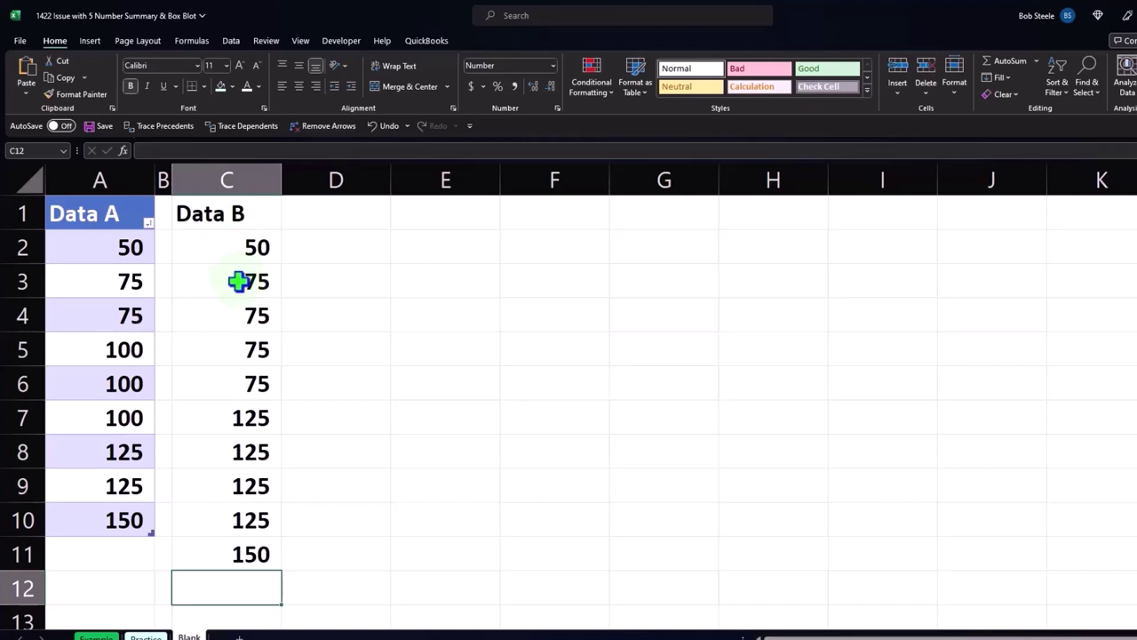
left_click(238, 310)
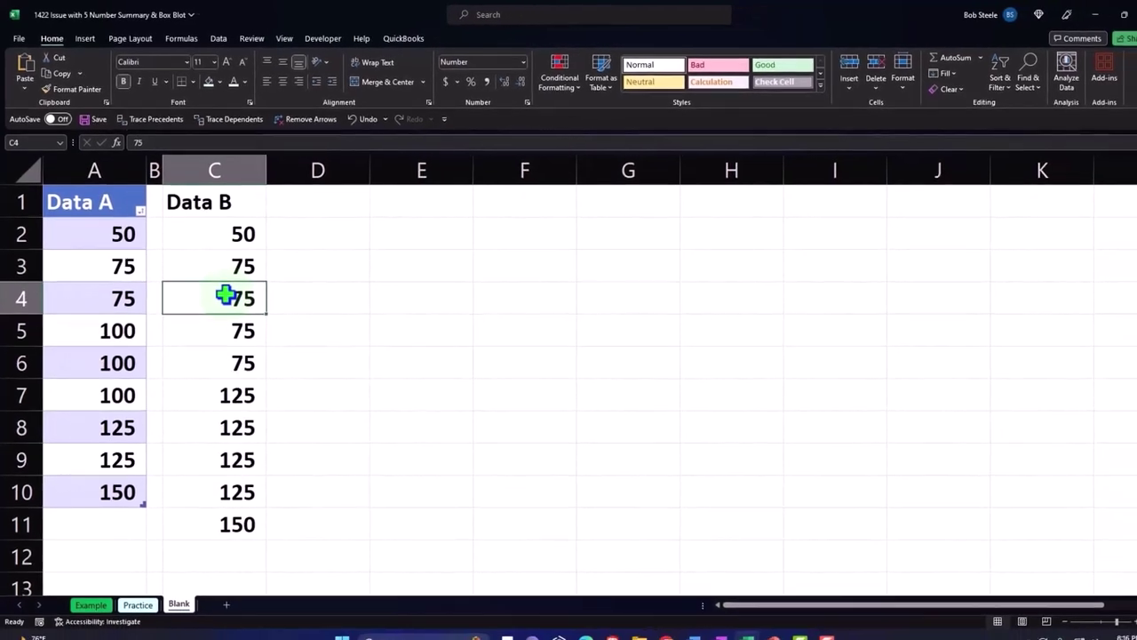
Step: Convert C1:C11 into a table with 'My table has headers' checked
left_click(84, 39)
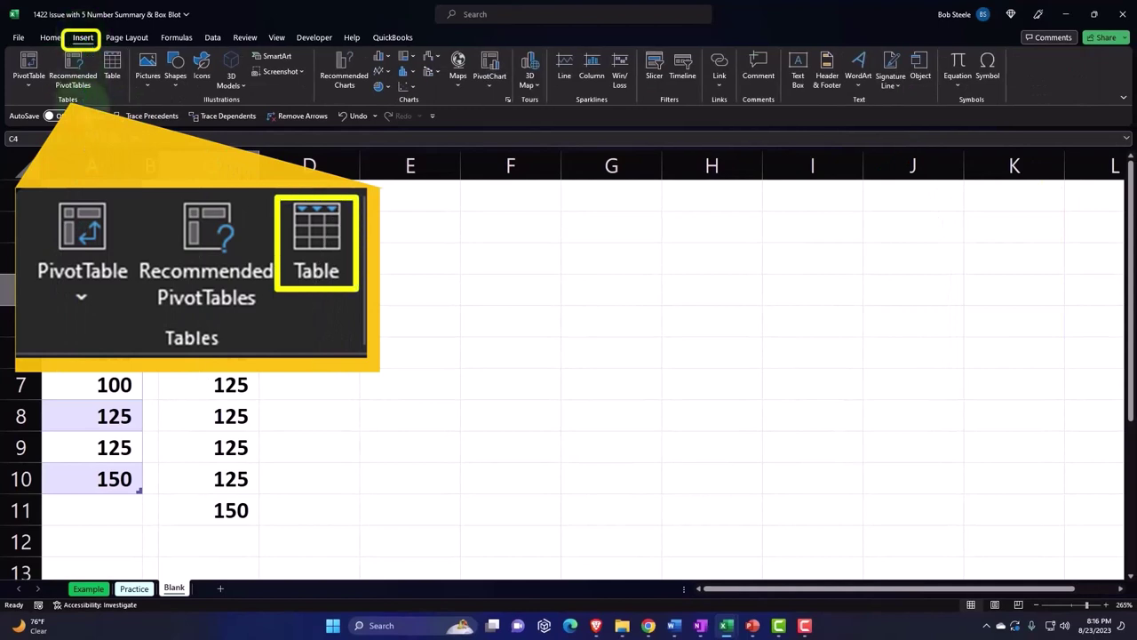
left_click(118, 72)
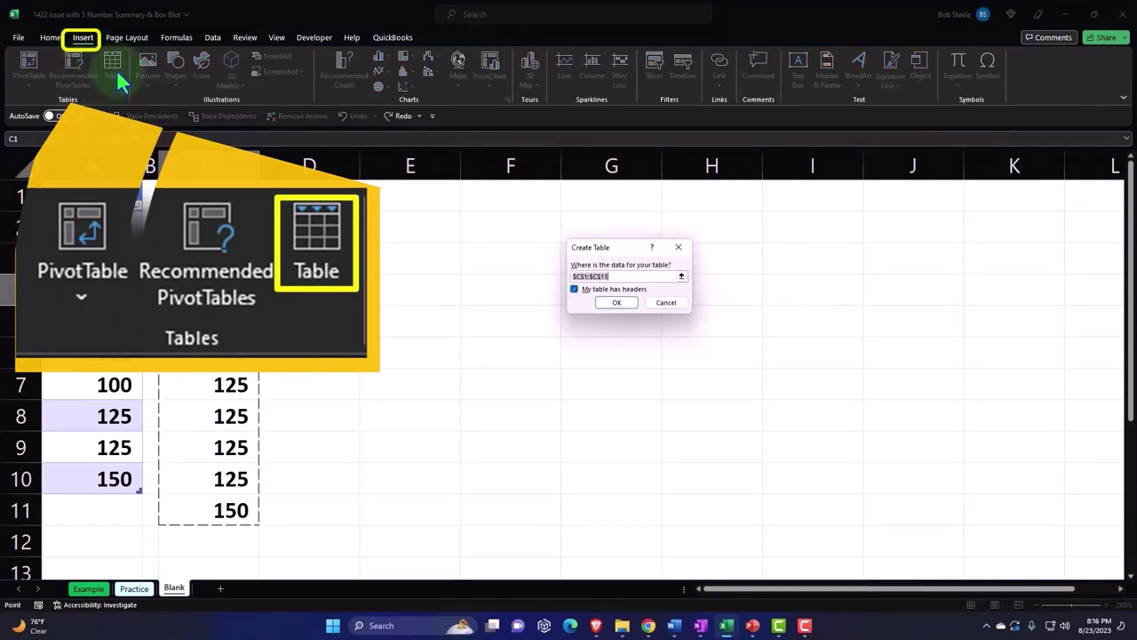
left_click_drag(592, 256, 335, 219)
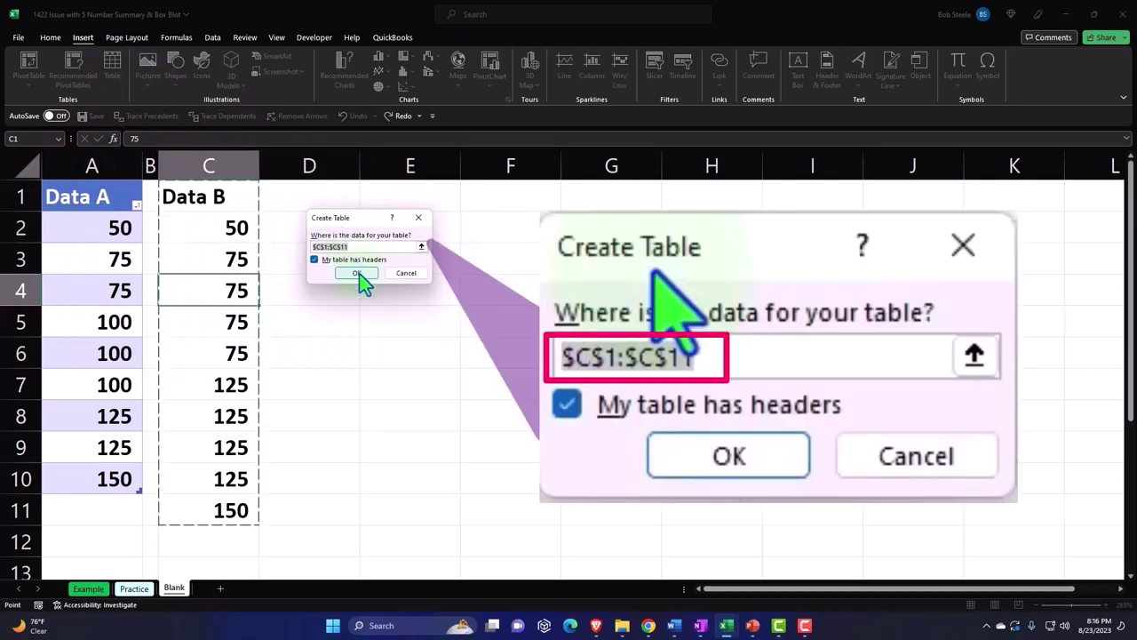
left_click(359, 275)
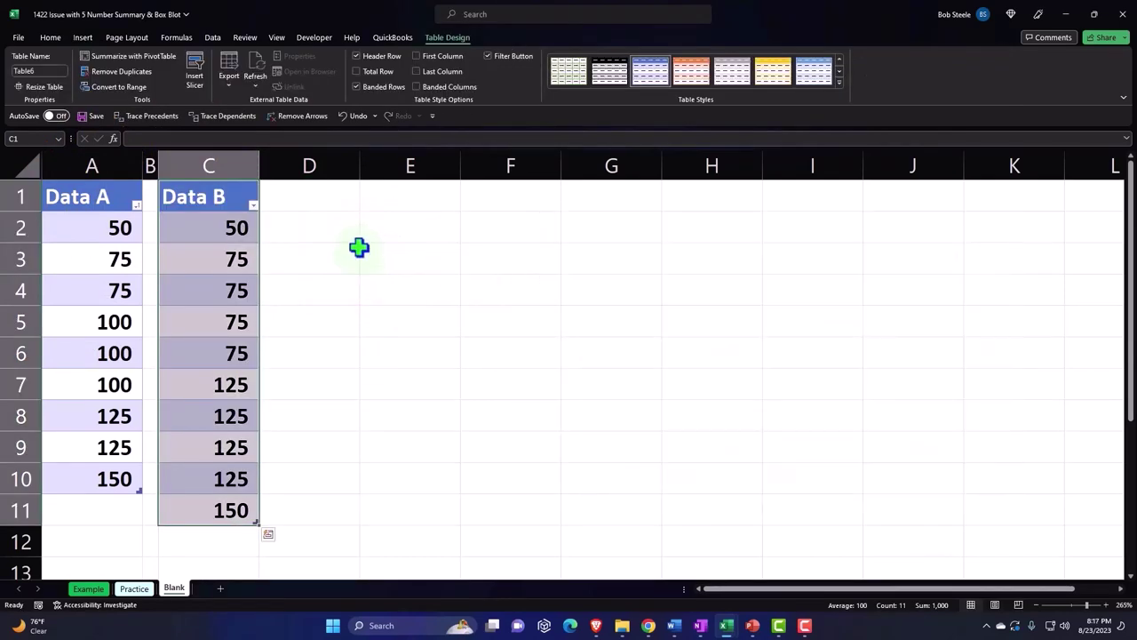
left_click(363, 236)
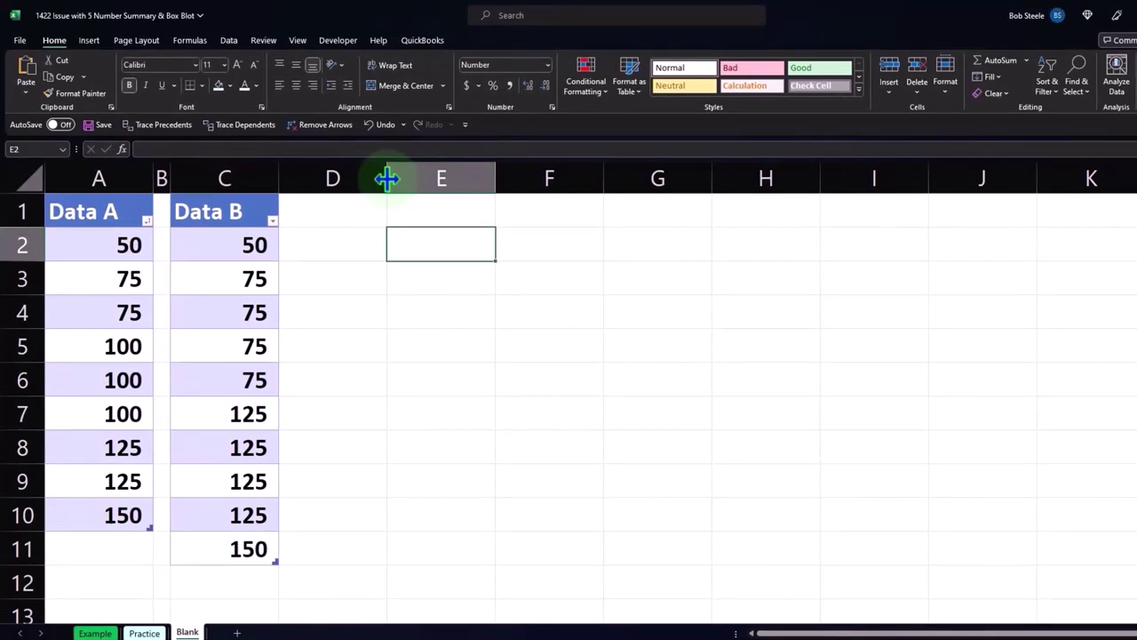
Step: Narrow column D to a spacer and type 'States A' in E1
left_click_drag(386, 178, 293, 192)
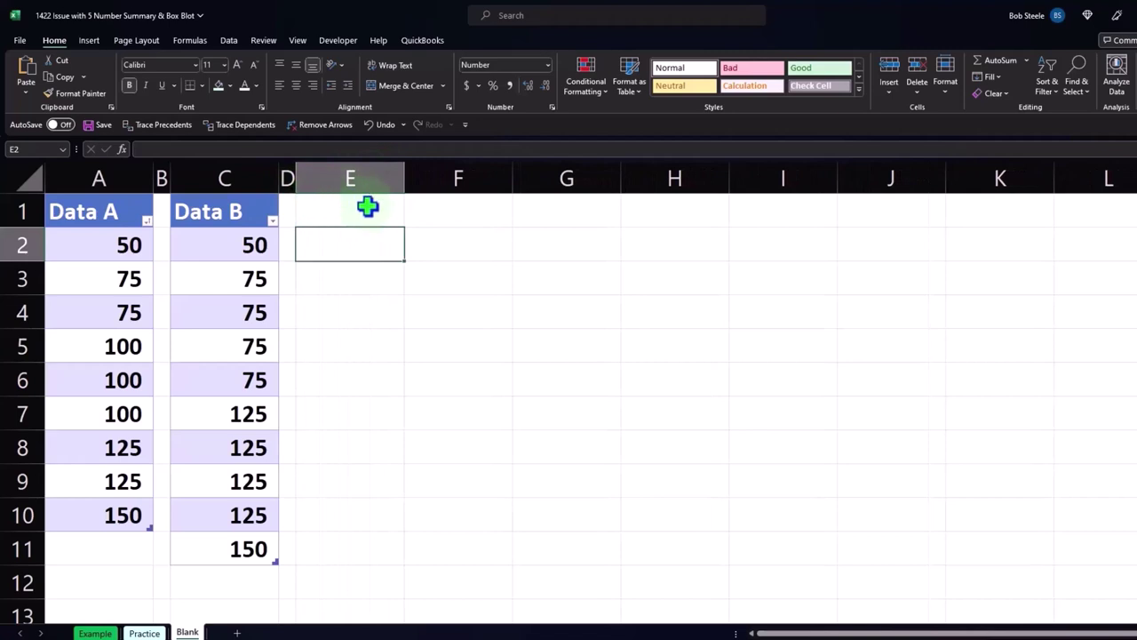
left_click(367, 206)
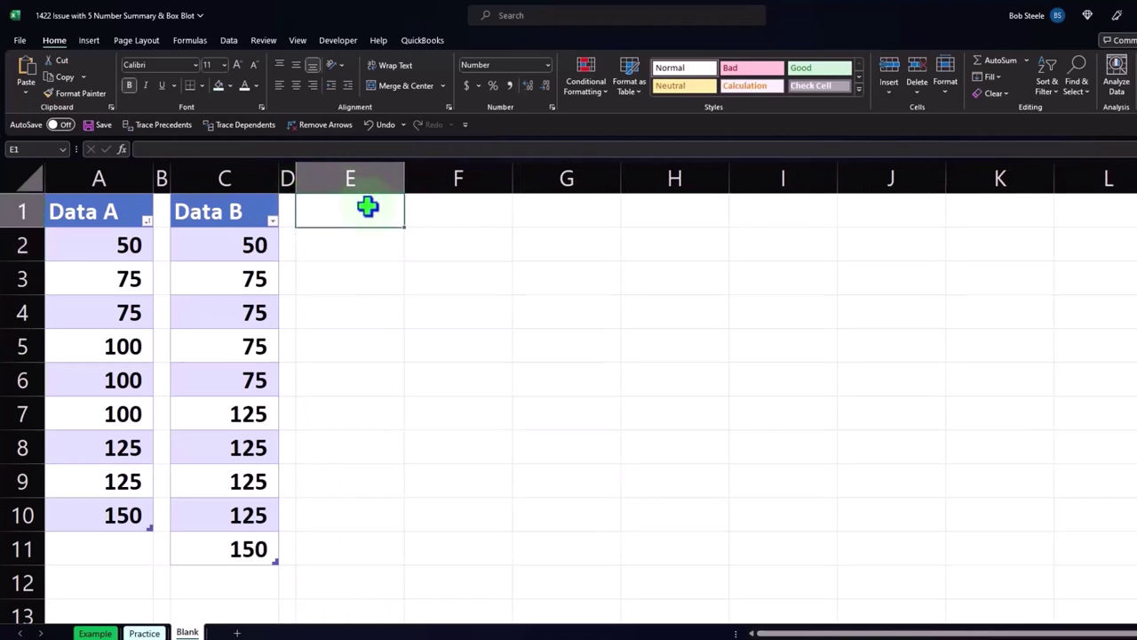
type("States")
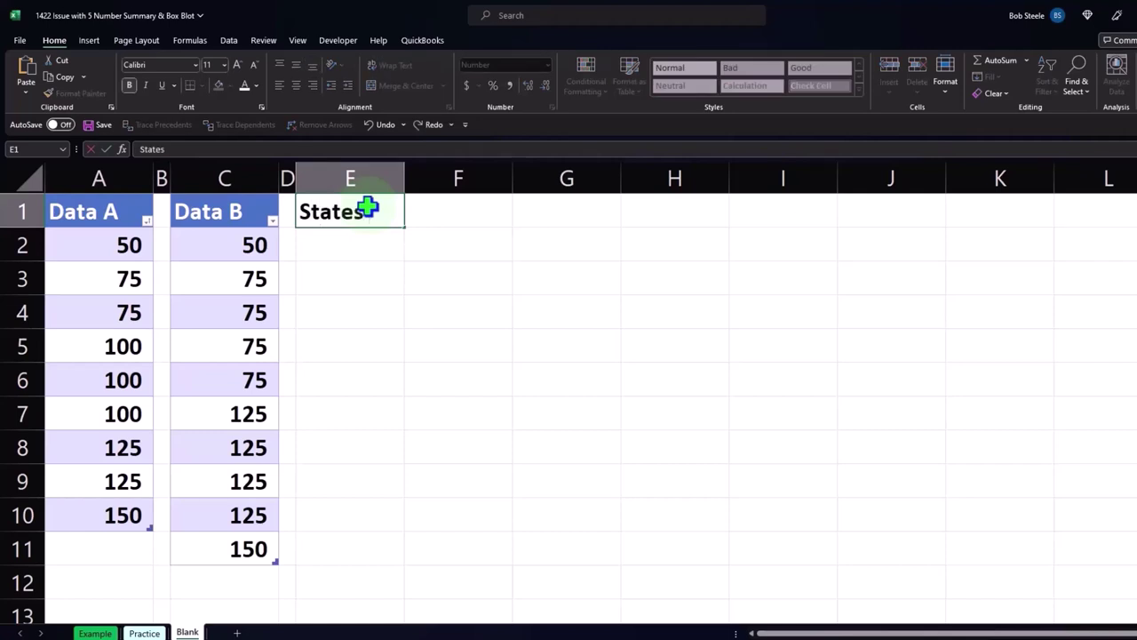
type(" A")
key("Return")
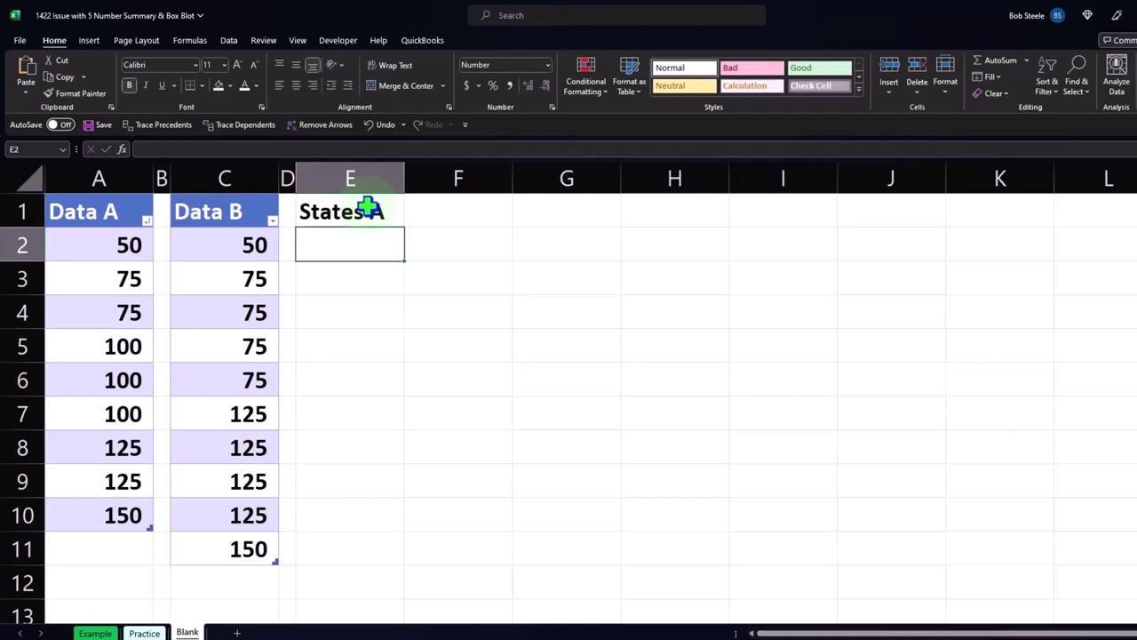
Step: Give E1:F1 a black fill with white font, then widen column E
left_click_drag(367, 208, 430, 211)
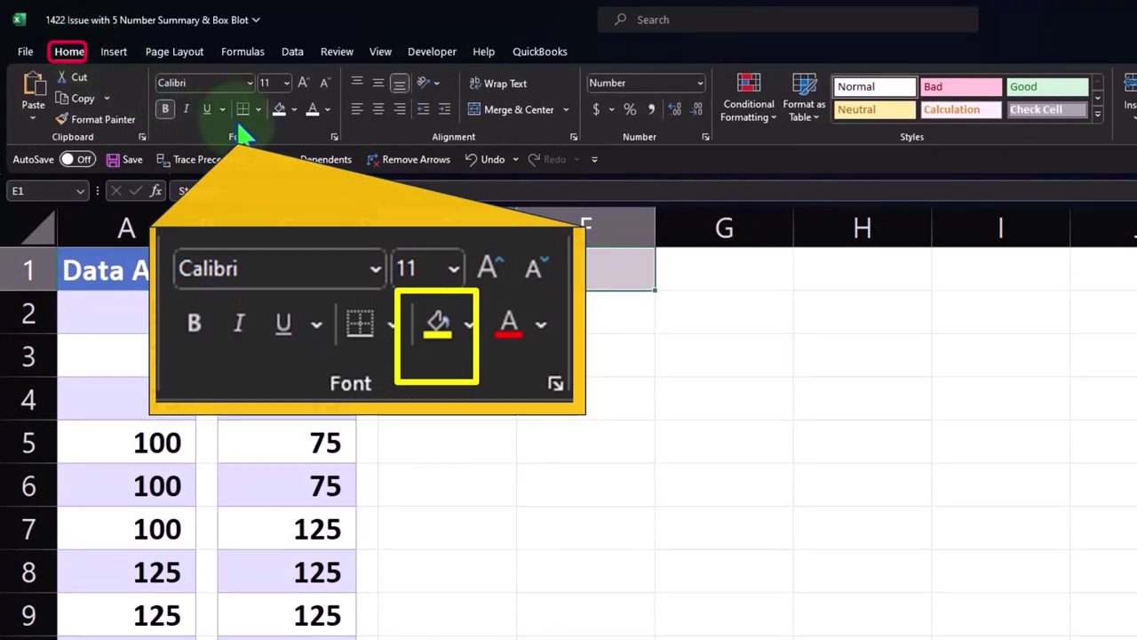
left_click(293, 110)
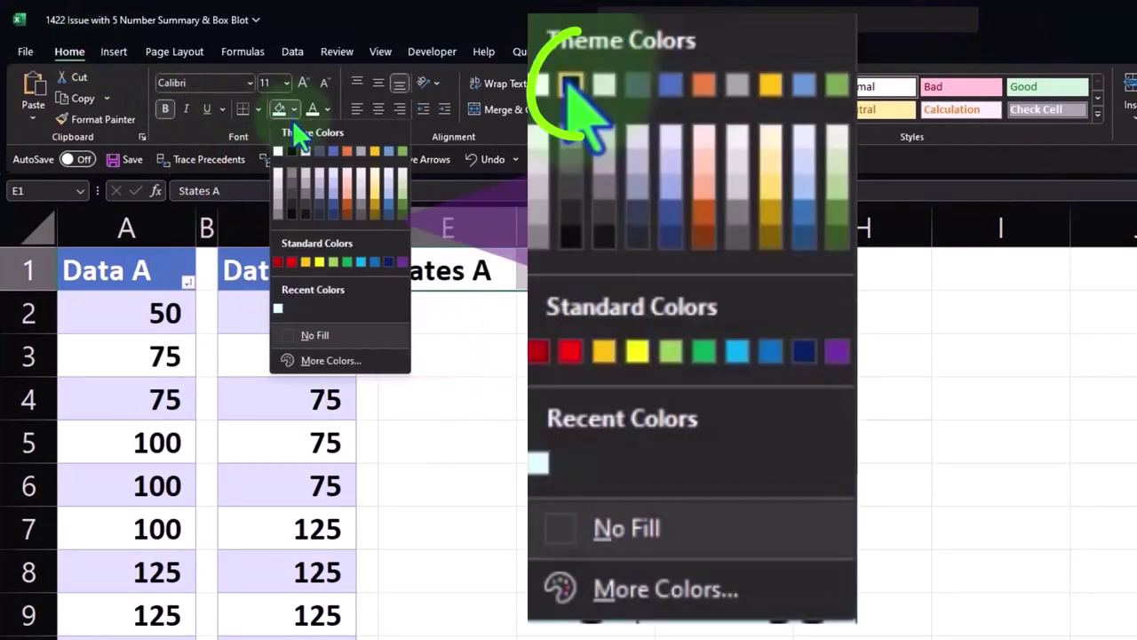
left_click(293, 151)
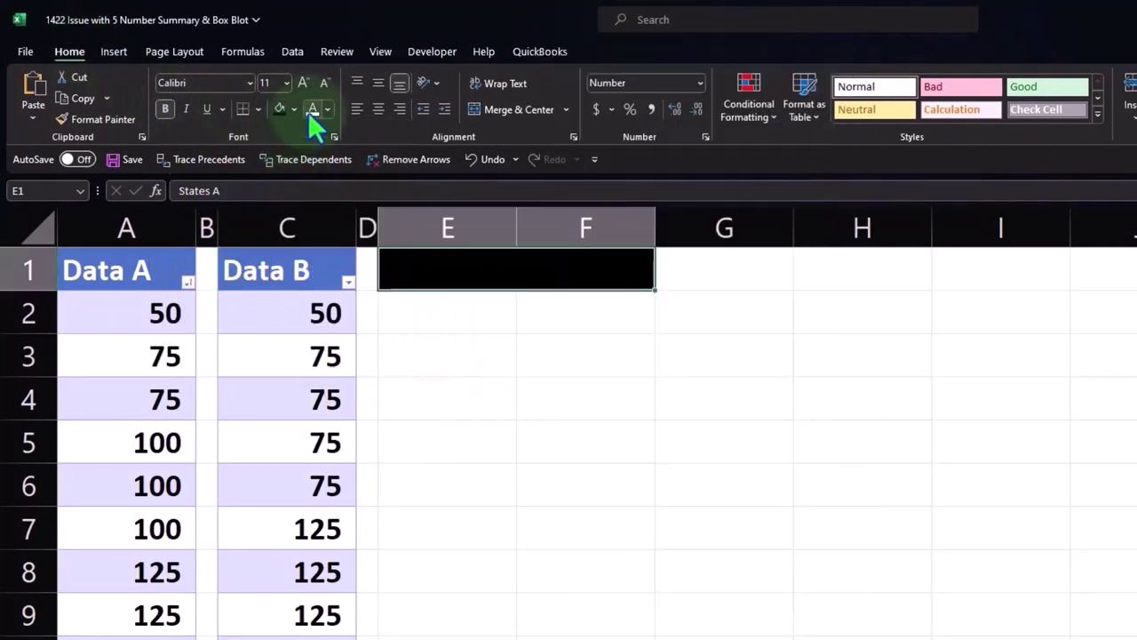
left_click(311, 108)
left_click(559, 355)
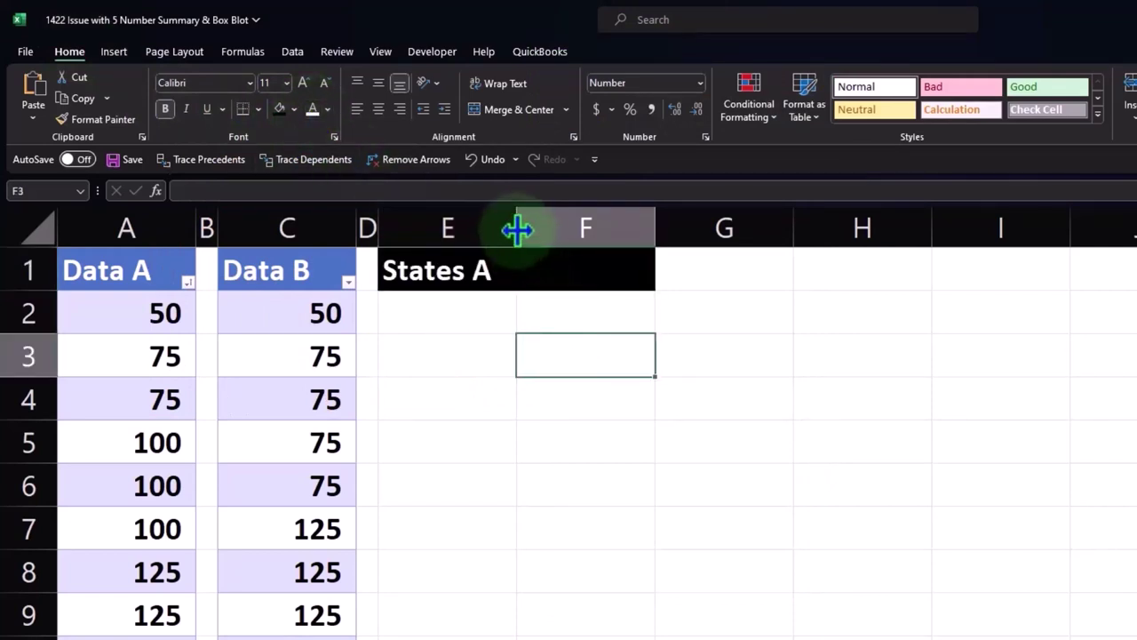
left_click_drag(516, 230, 590, 228)
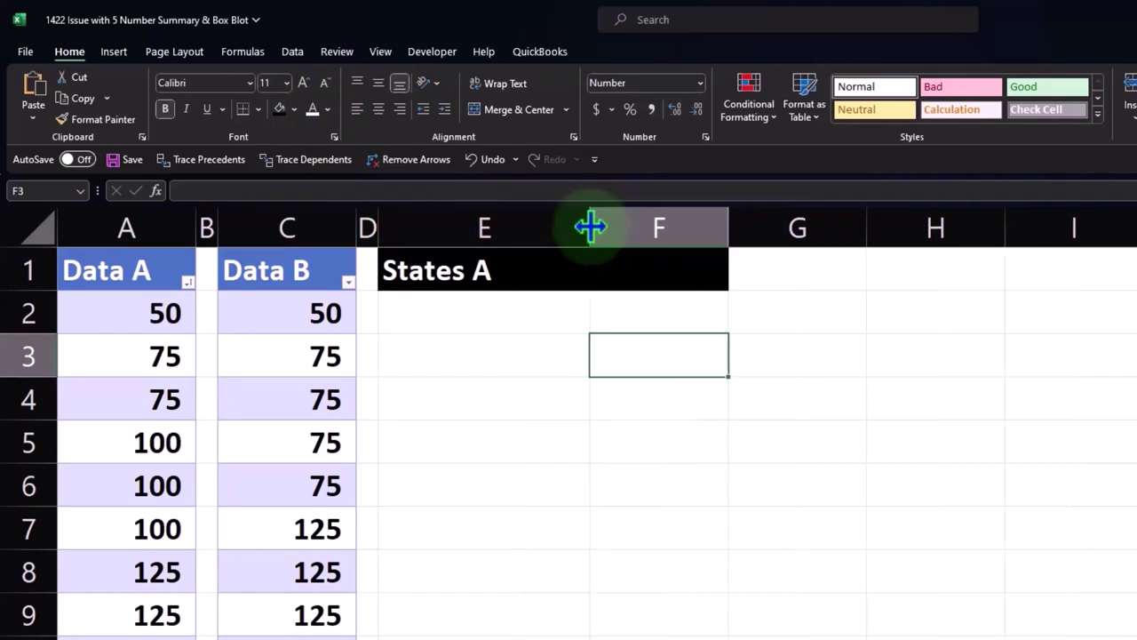
left_click(544, 321)
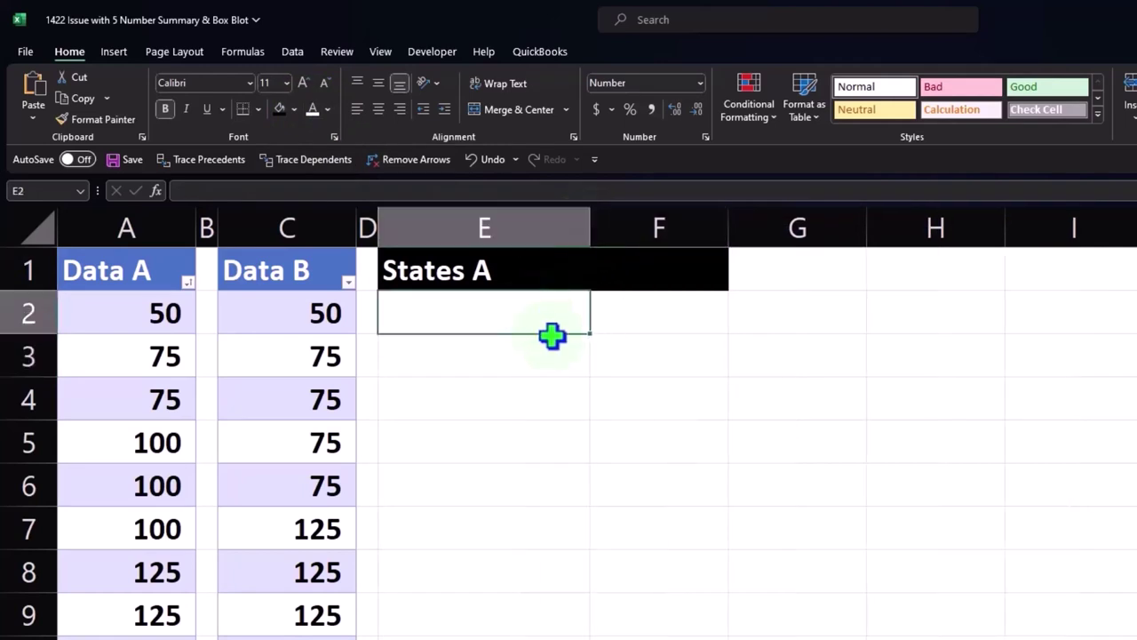
Step: Type Average, Min, Q1, Median Q2, Q3 and Max into E2:E7
type("Av")
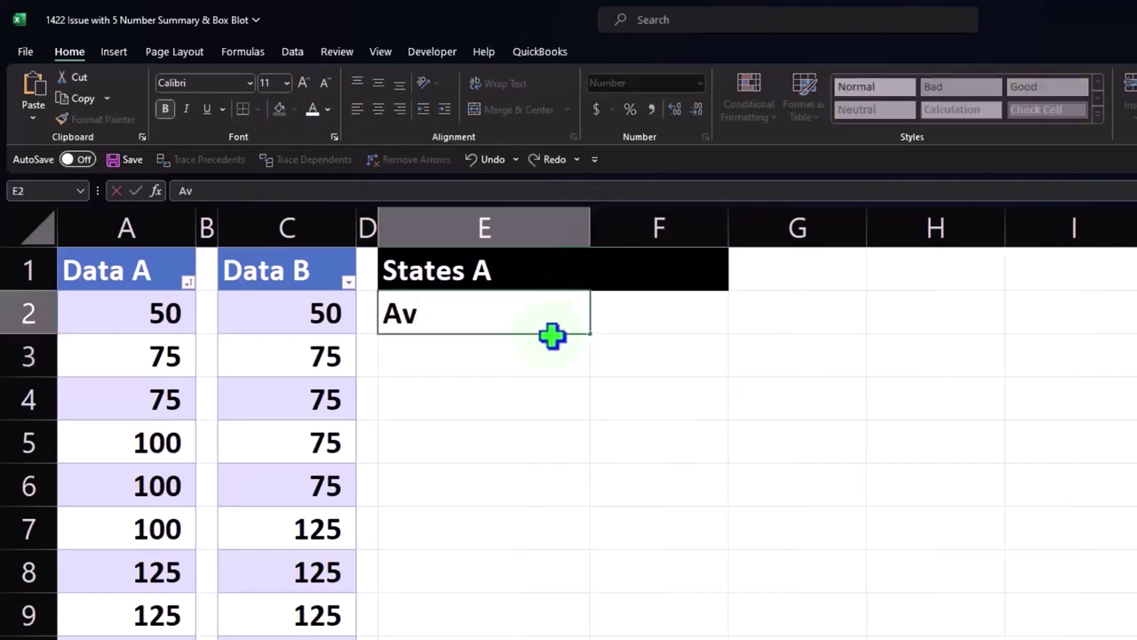
type("erage")
key("Return")
type("M")
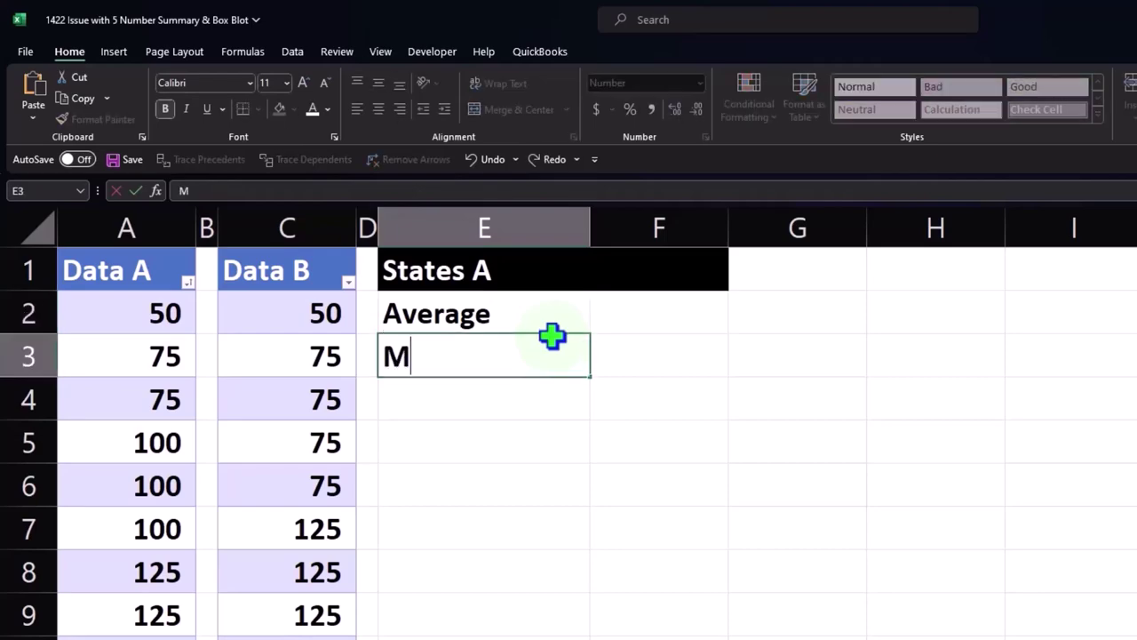
type("in")
key("Return")
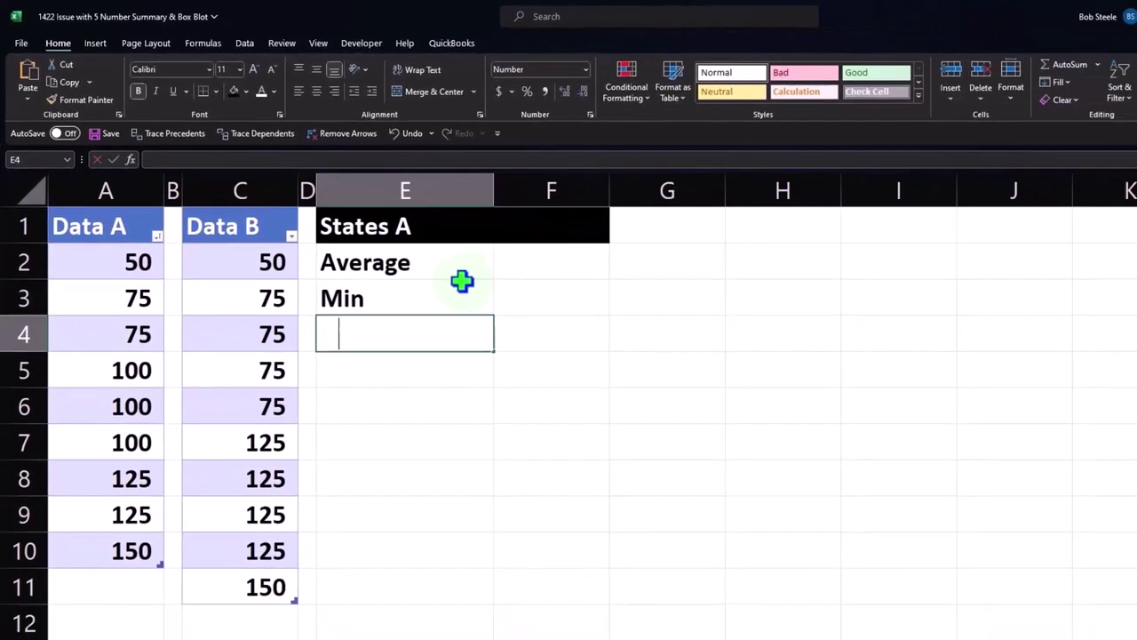
type("Q1")
key("Return")
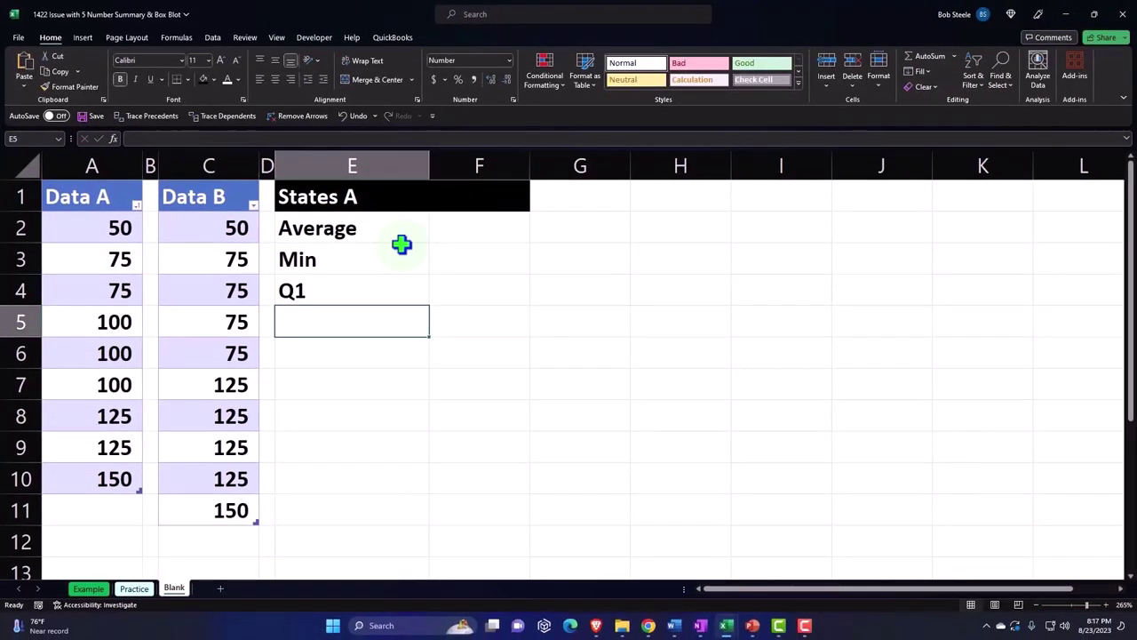
type("Median")
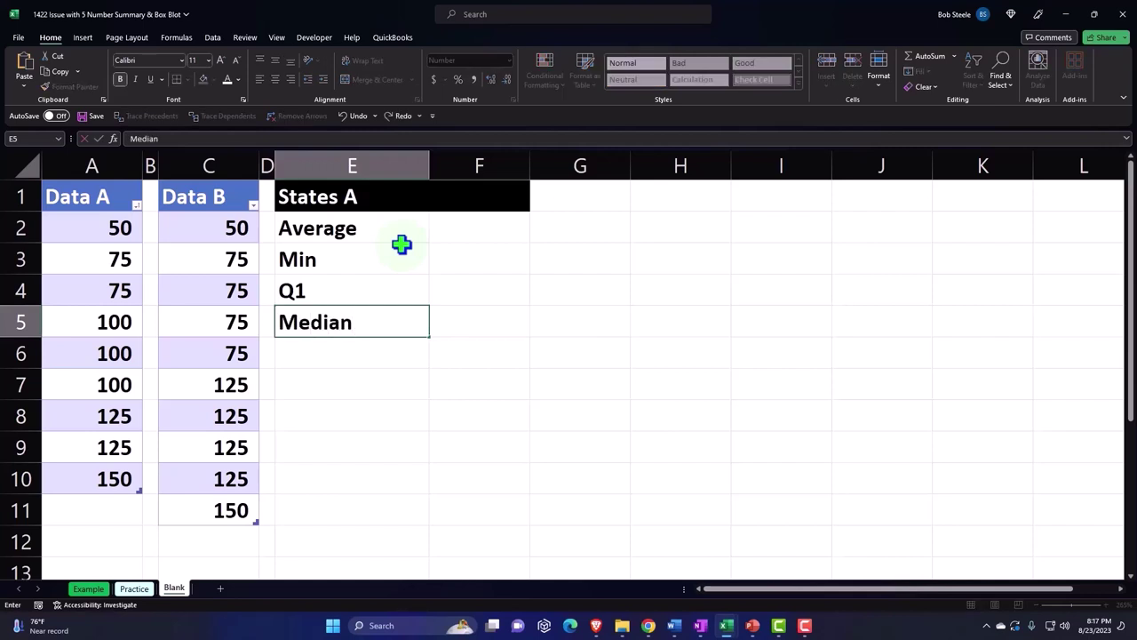
type(" Q2")
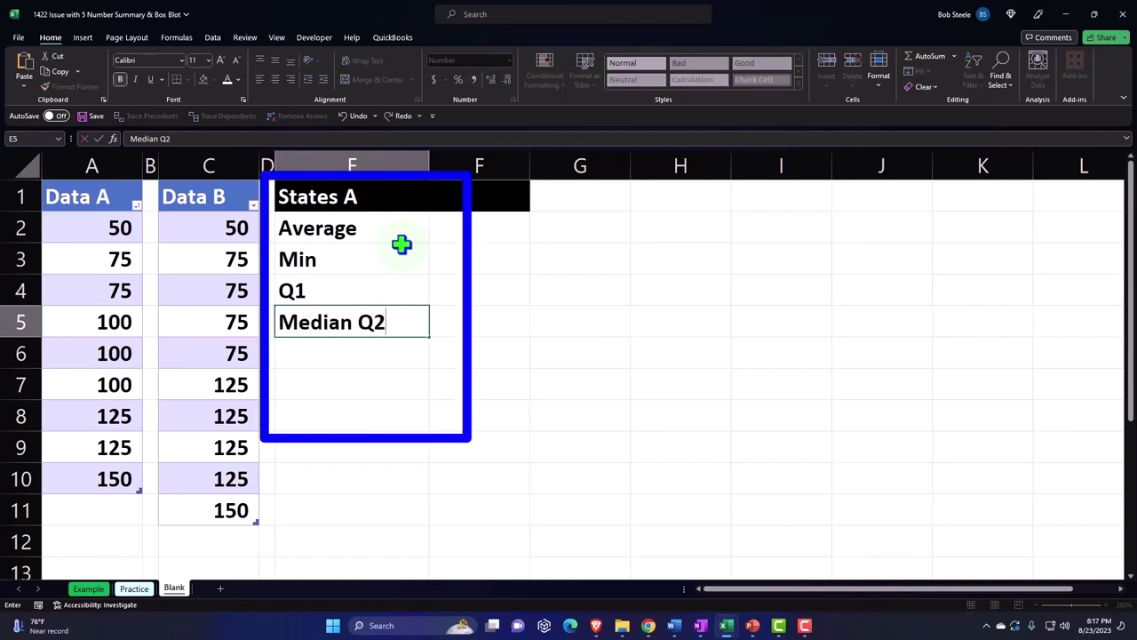
key("Return")
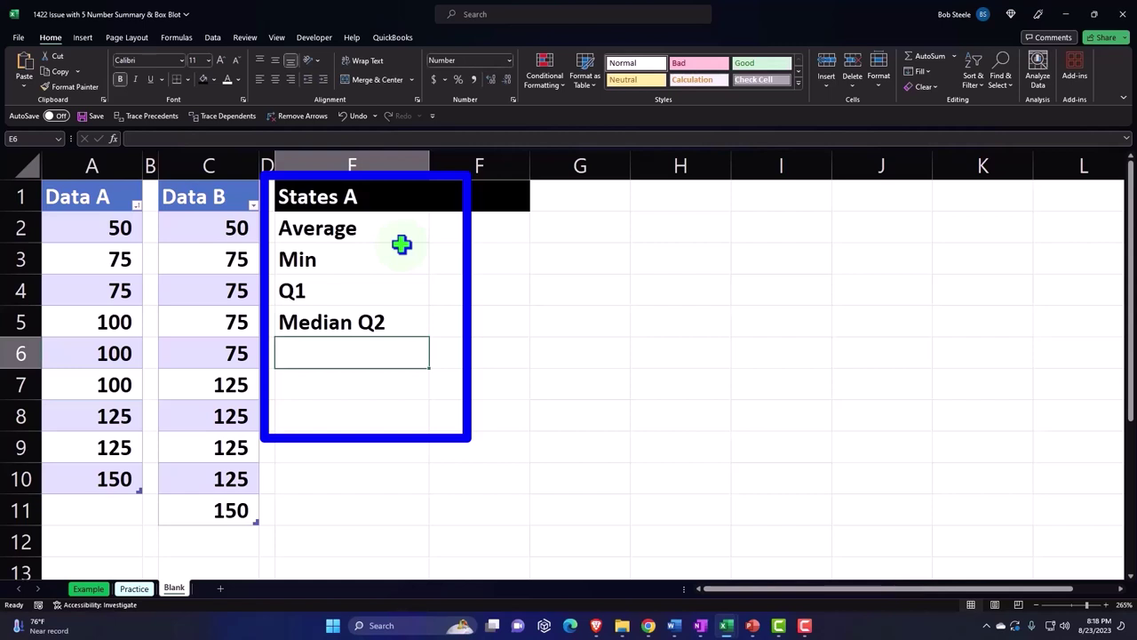
type("Q3")
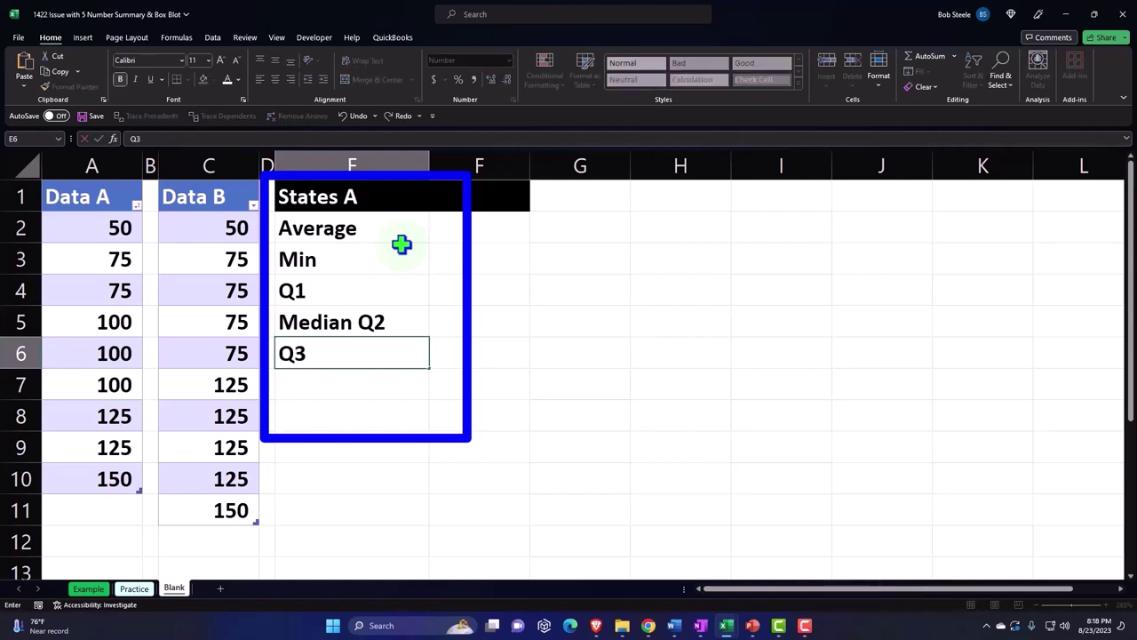
key("Return")
type("Max")
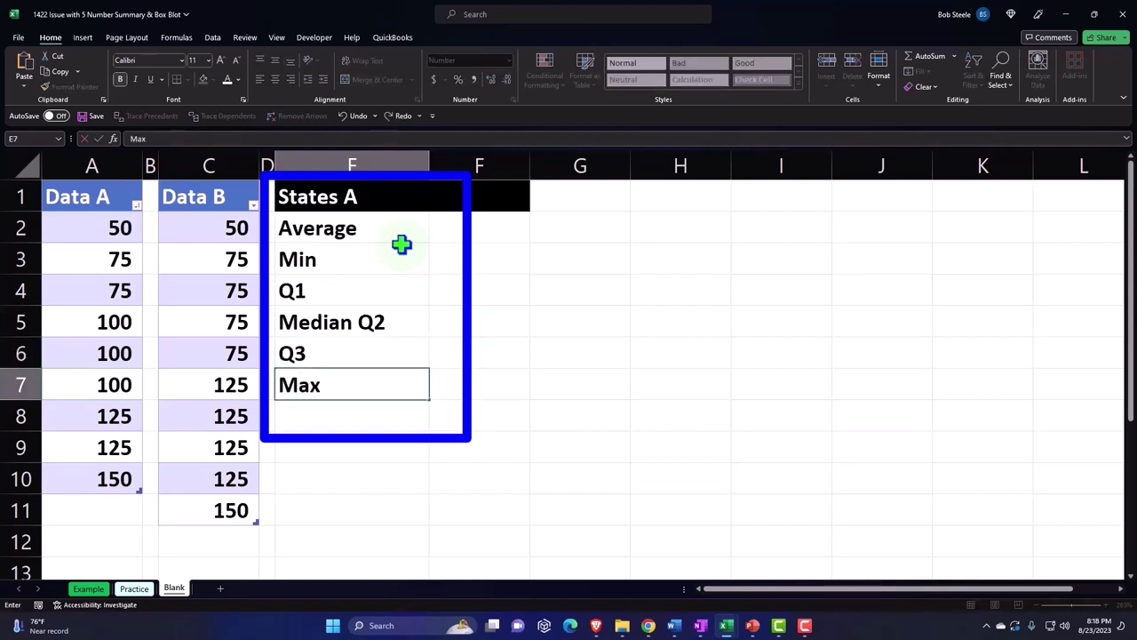
key("Tab")
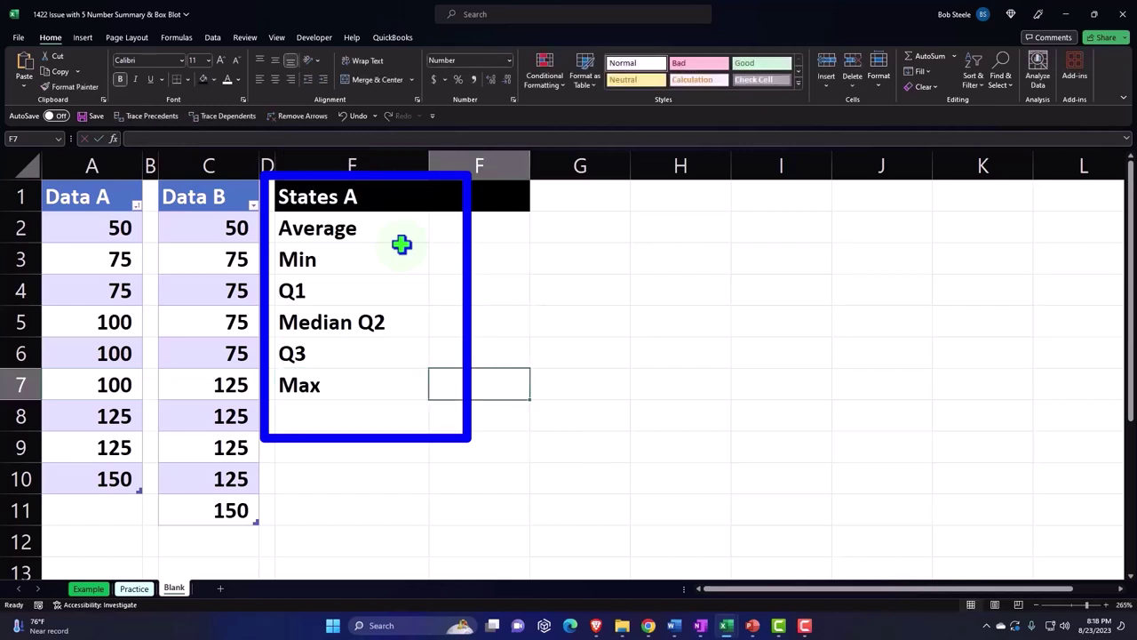
key("Up")
key("Up")
key("Up")
key("Up")
key("Up")
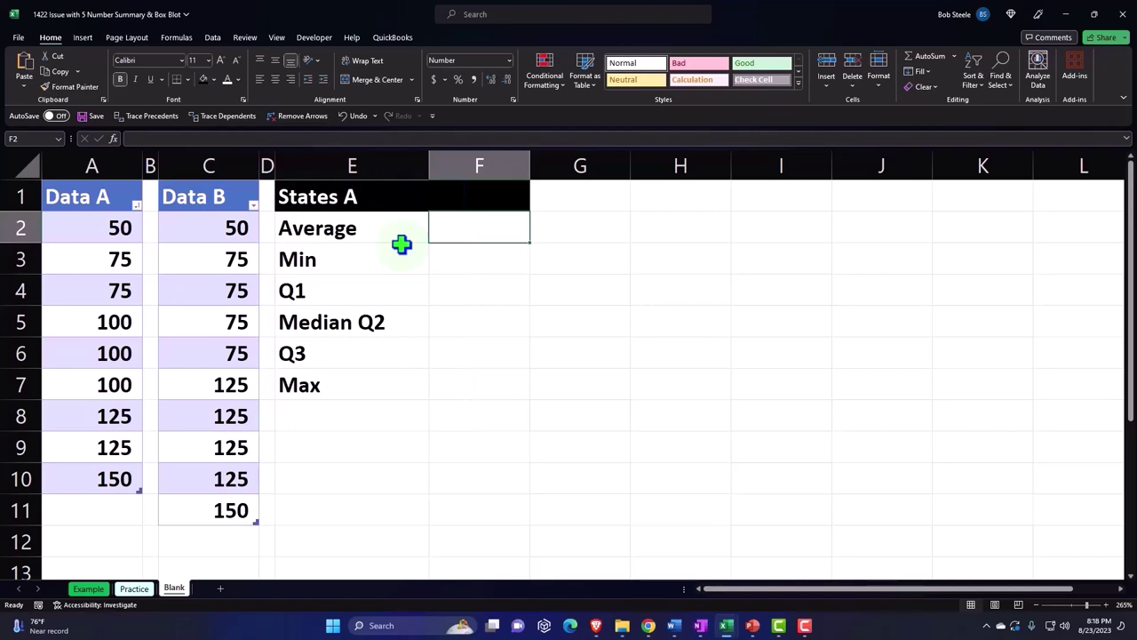
Step: Enter AVERAGE and MIN formulas on Data A in F2 and F3, giving 100 and 50
type("=avera")
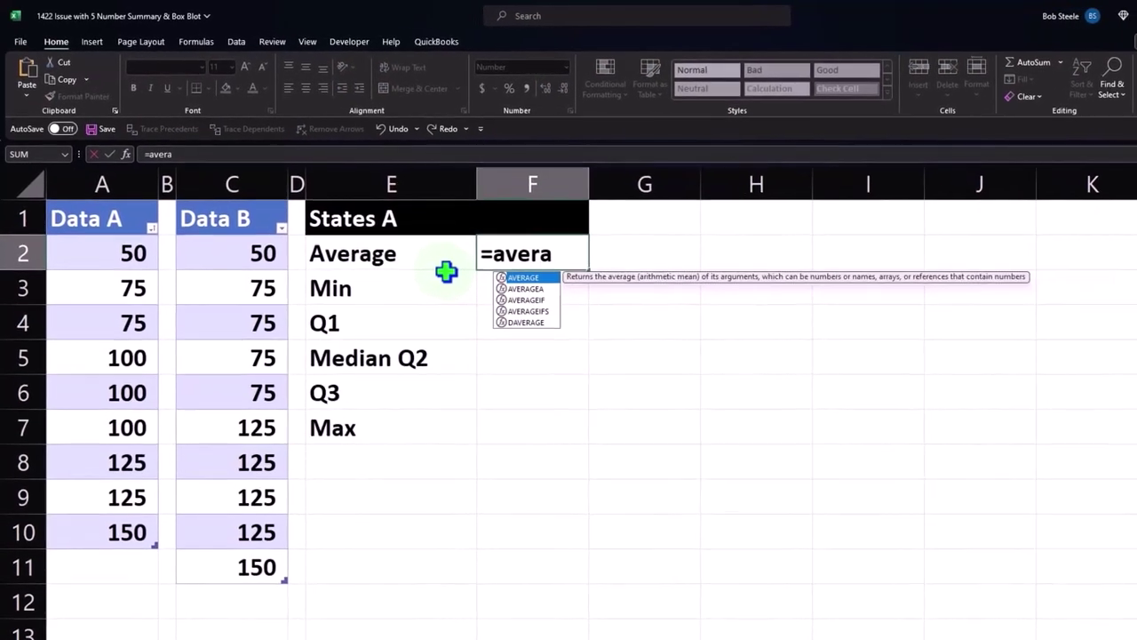
type("ge")
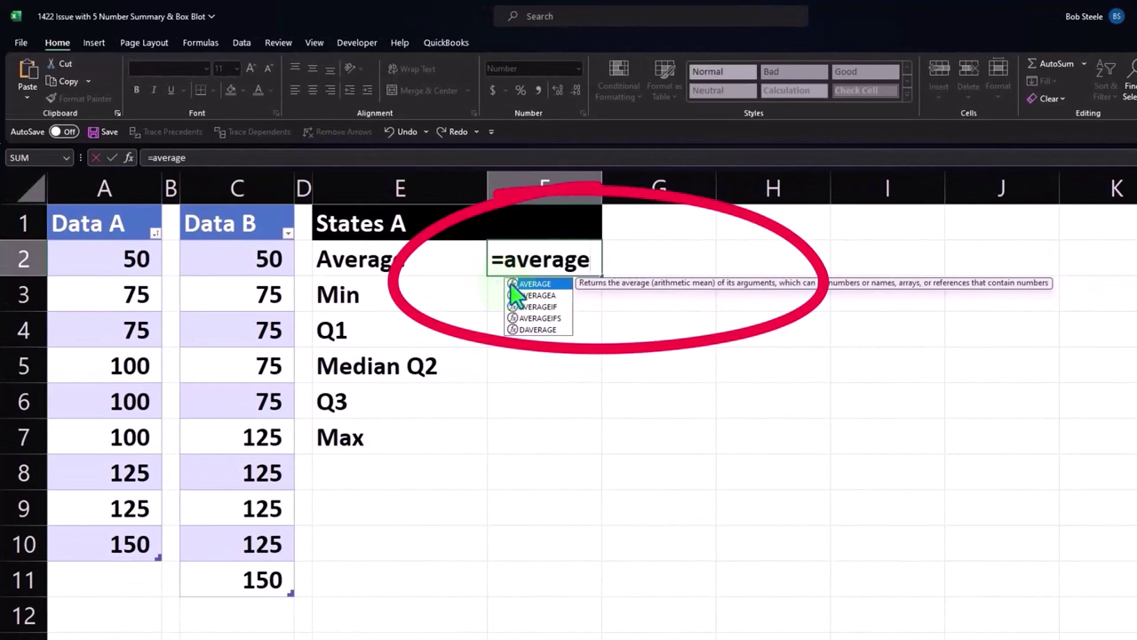
key("Tab")
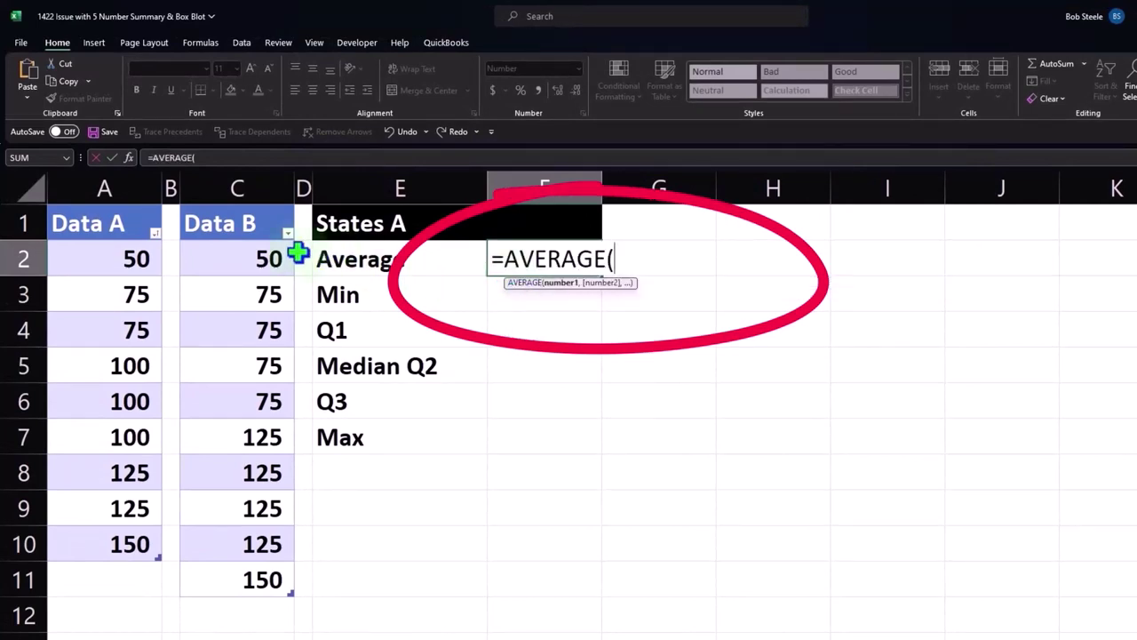
left_click(123, 203)
key("Return")
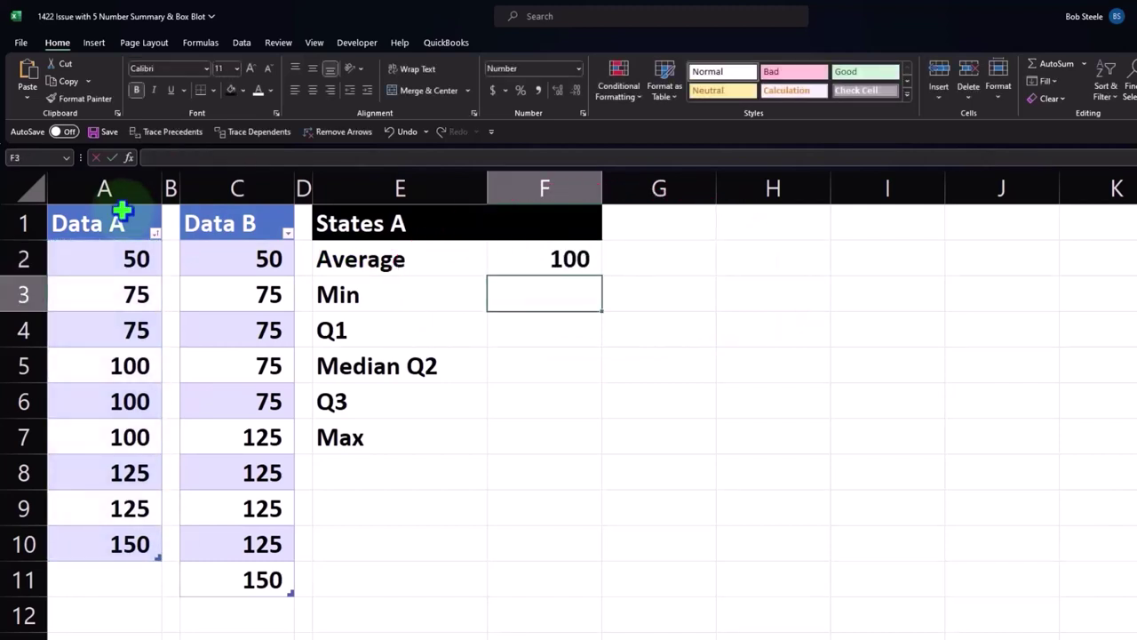
type("=")
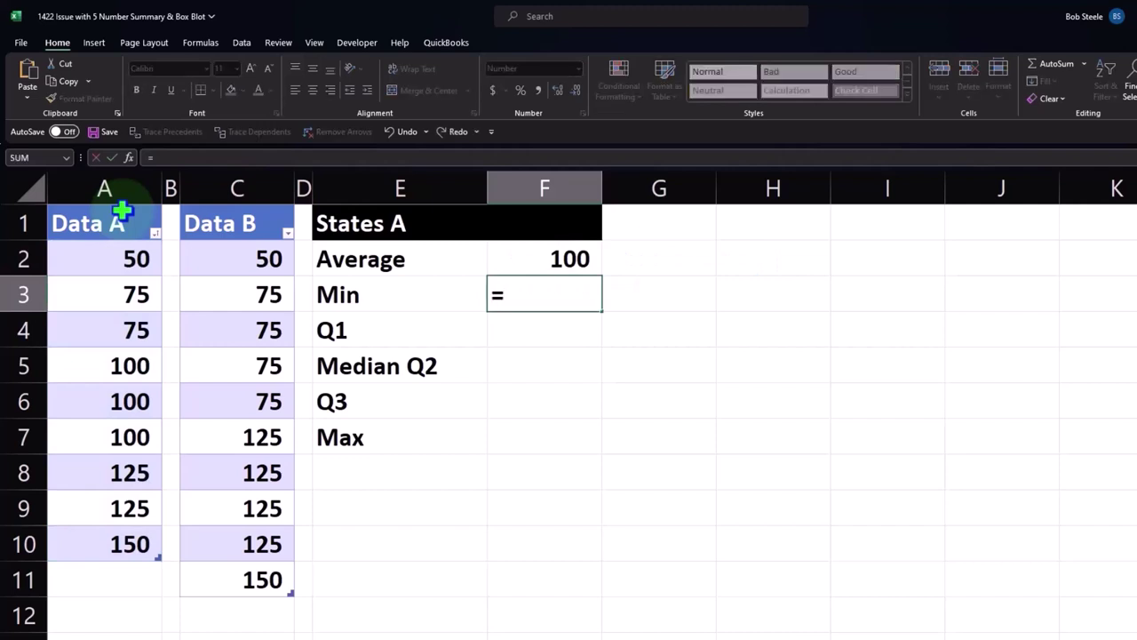
type("min")
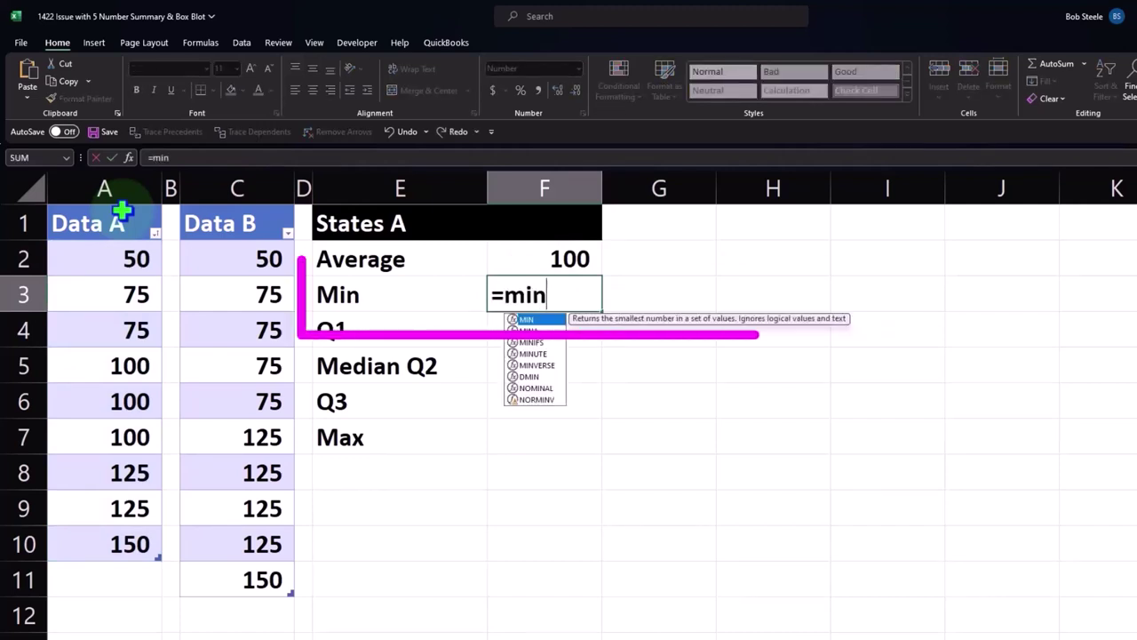
type("(")
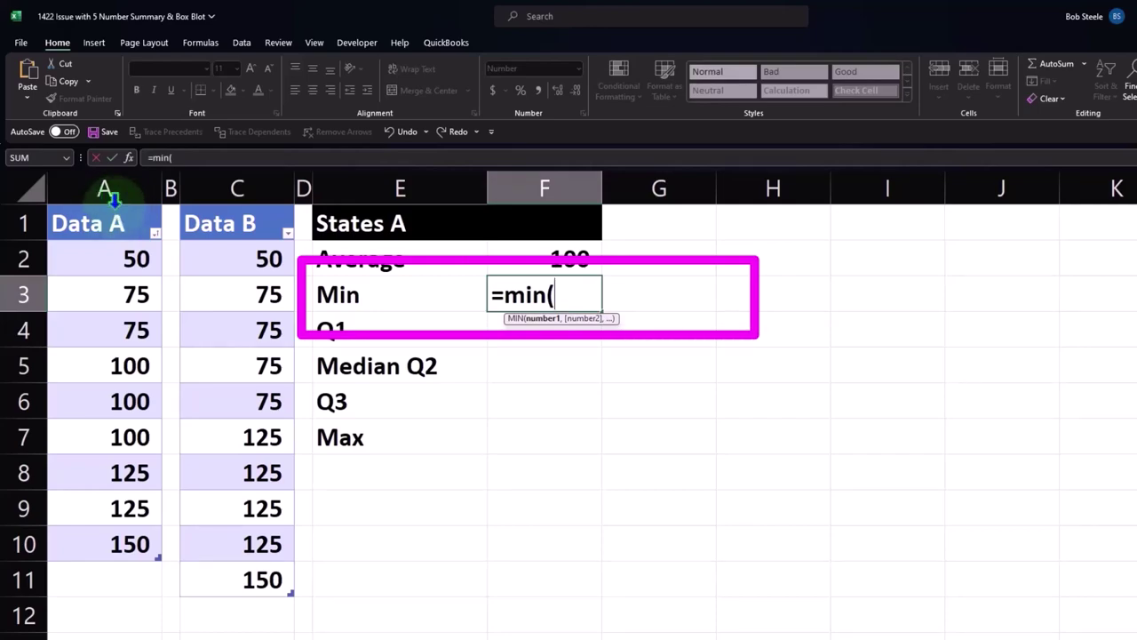
left_click(114, 201)
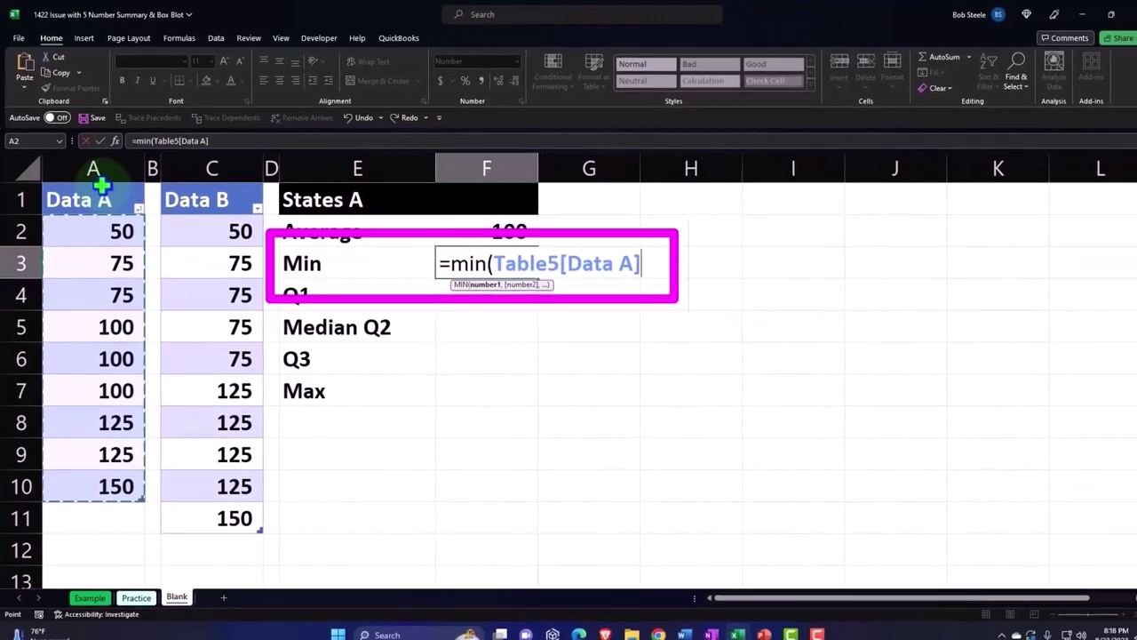
key("Return")
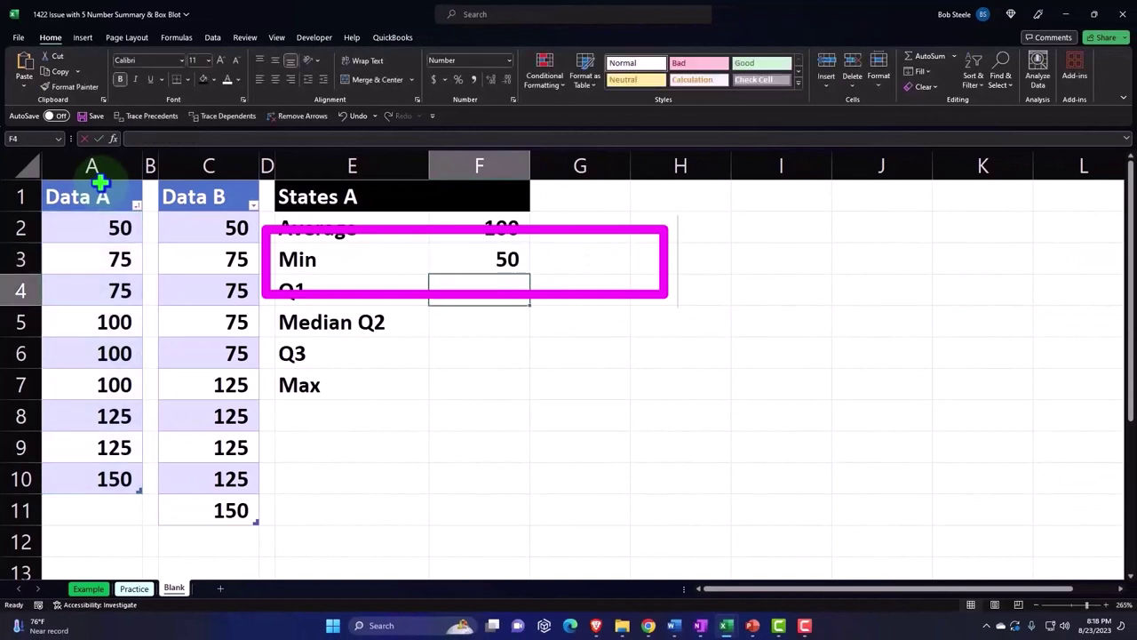
Step: Start the Q1 formula =QUARTILE.EXC(Table5[Data A], in F4
type("=")
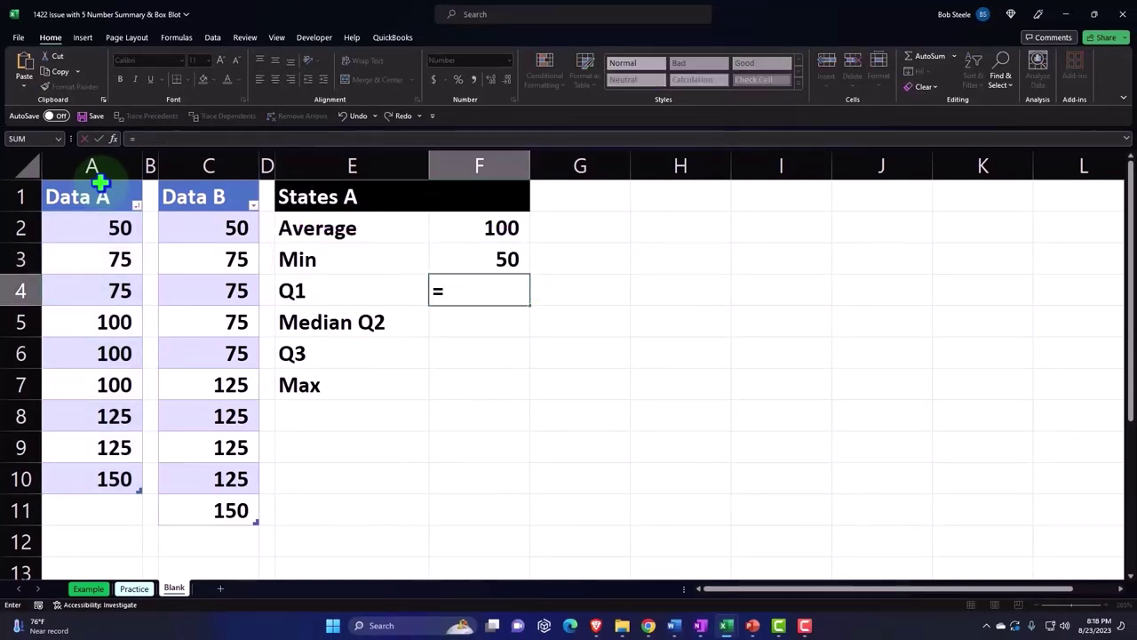
type("qui")
key("BackSpace")
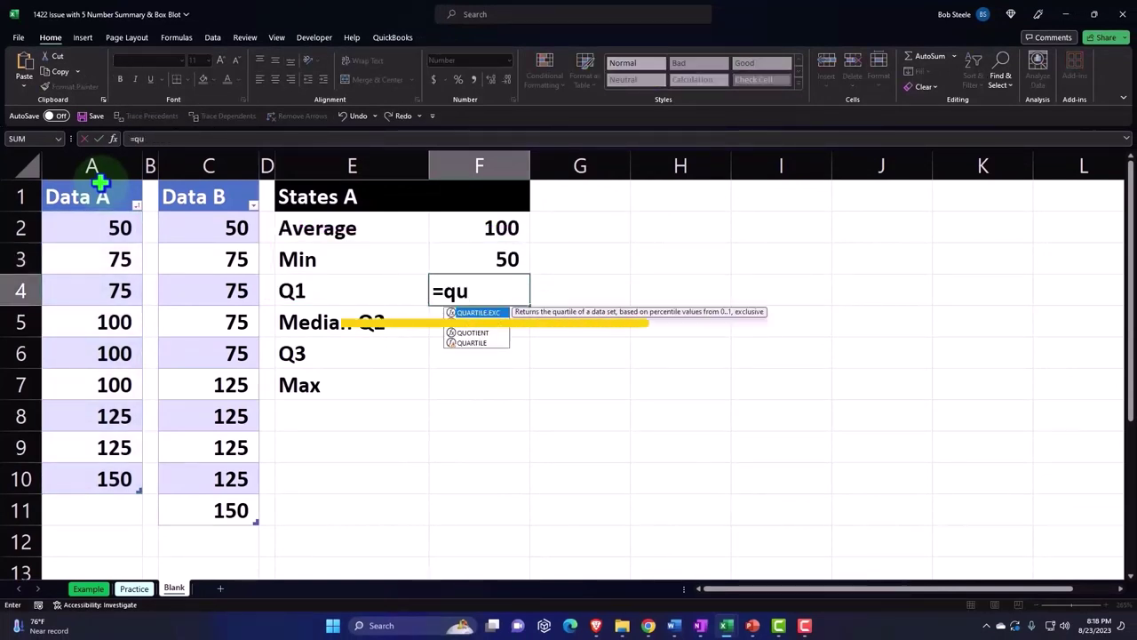
type("a")
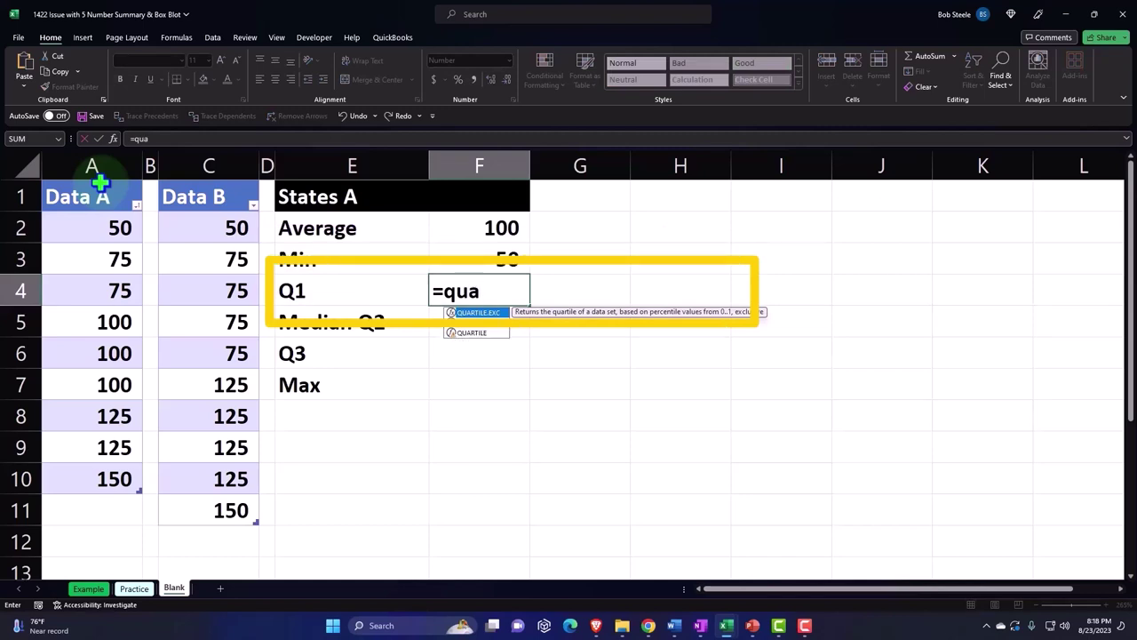
key("Tab")
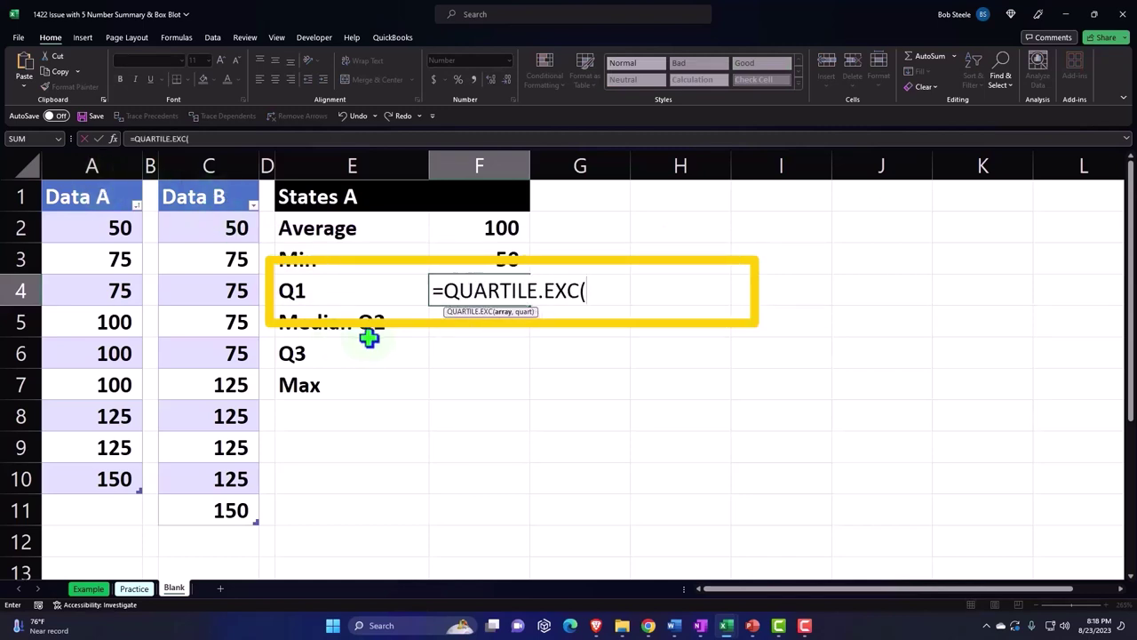
left_click(103, 178)
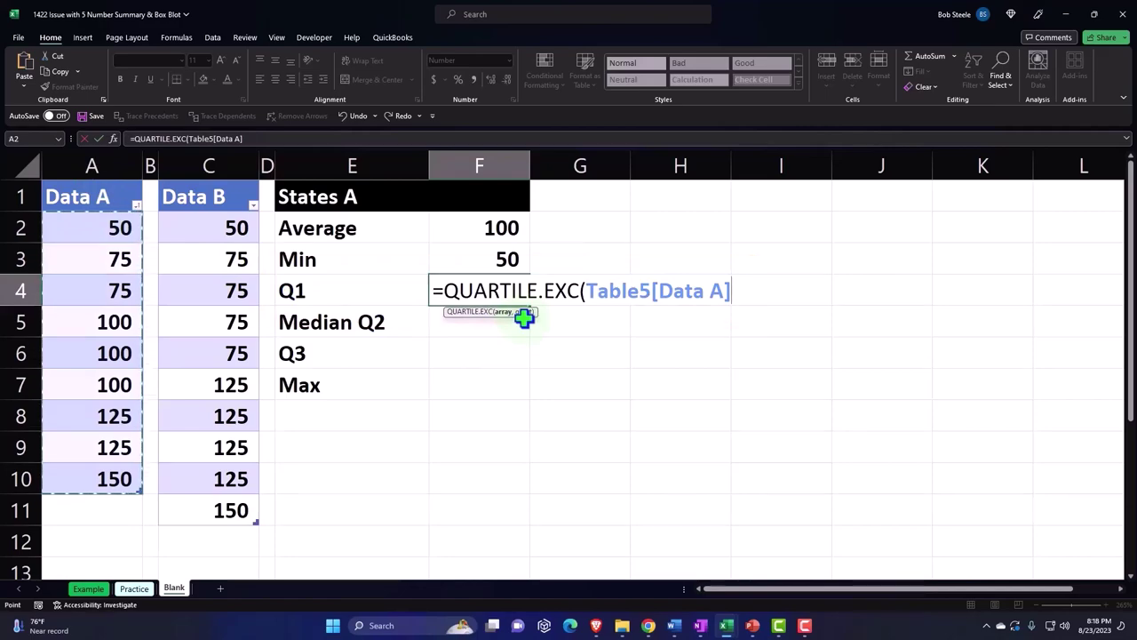
type(",")
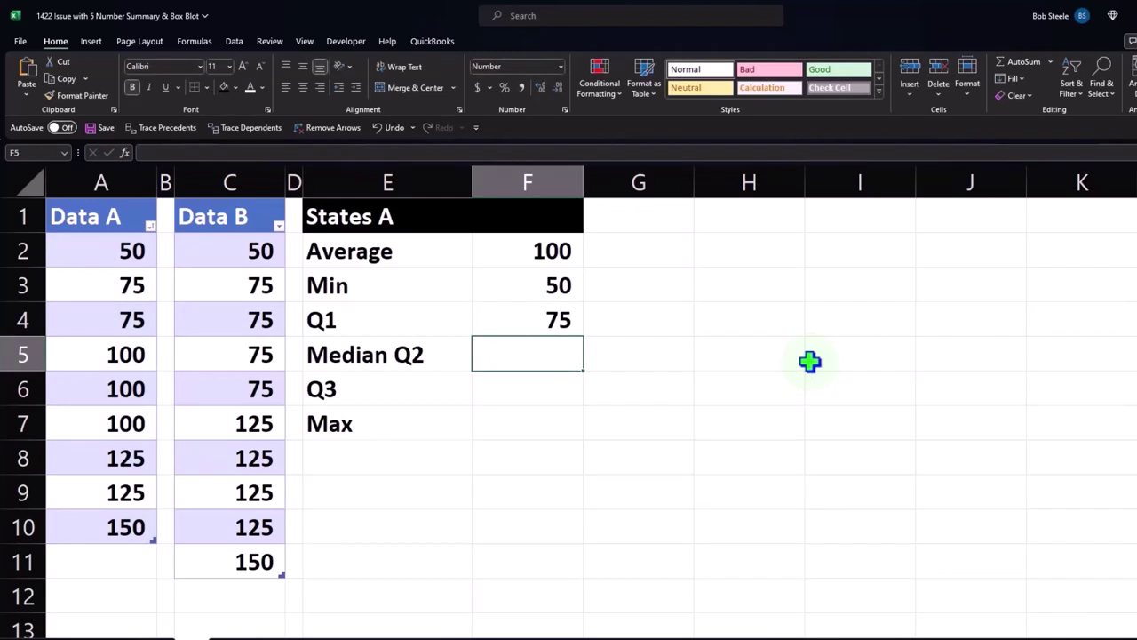
Step: Enter Data A's median (=MEDIAN, 100) in F5 and third quartile (=QUARTILE.EXC(...,3), 125) in F6
type("=")
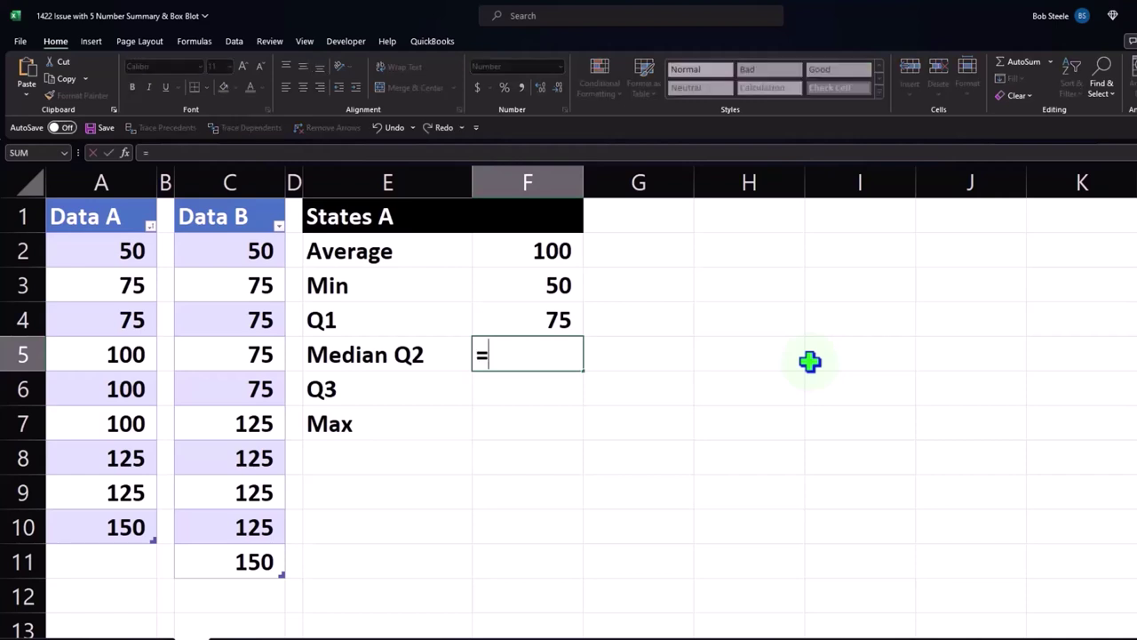
type("med")
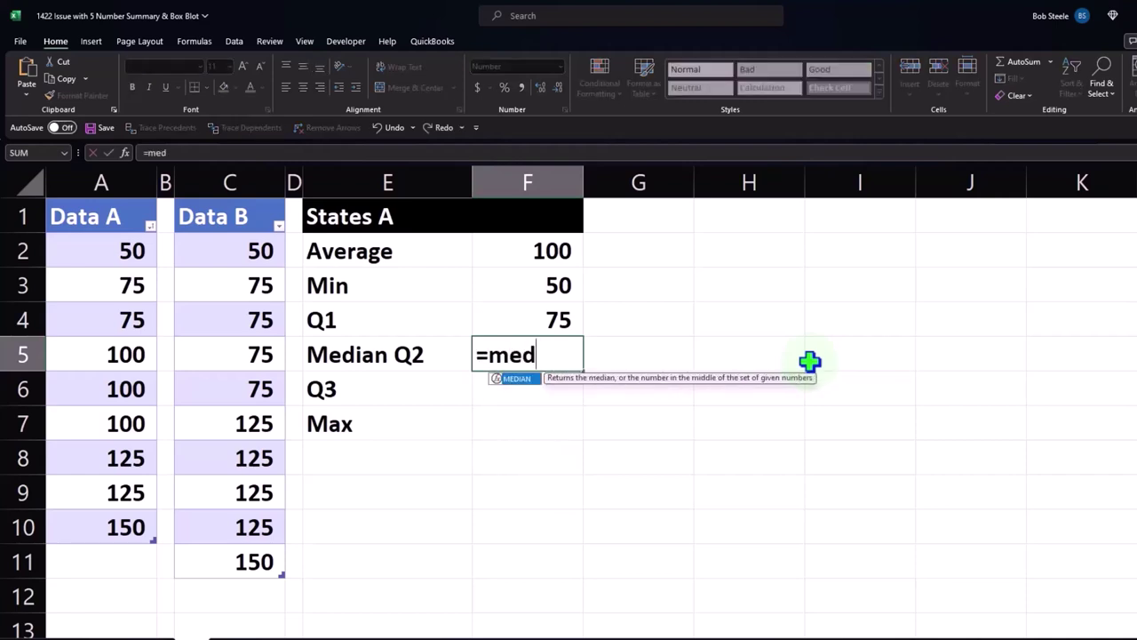
double_click(523, 379)
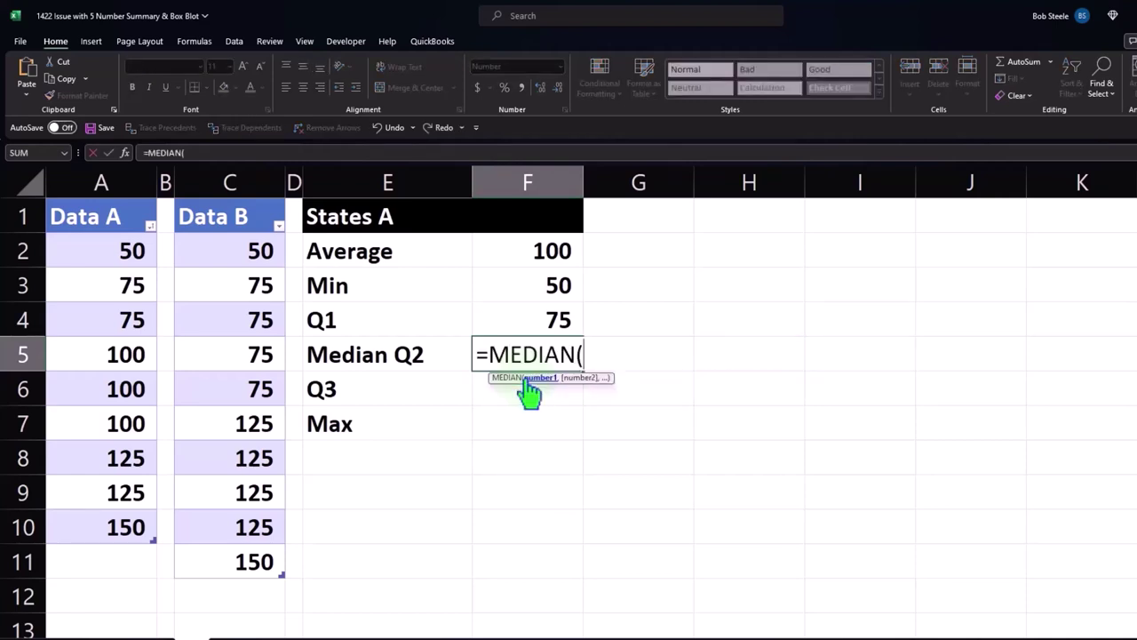
left_click(100, 190)
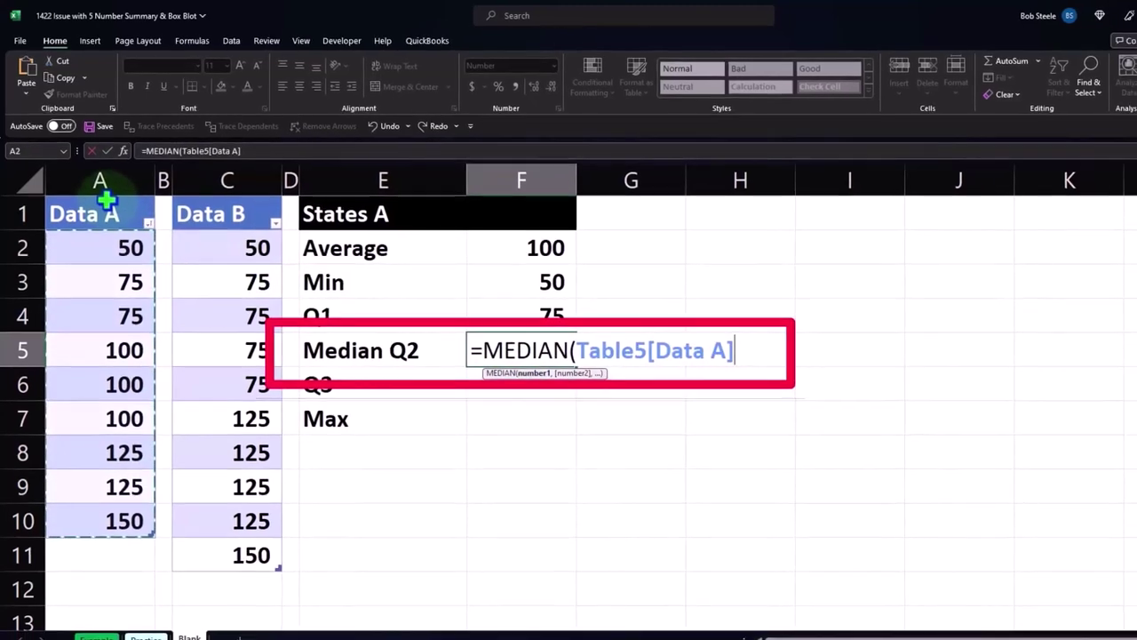
type(")")
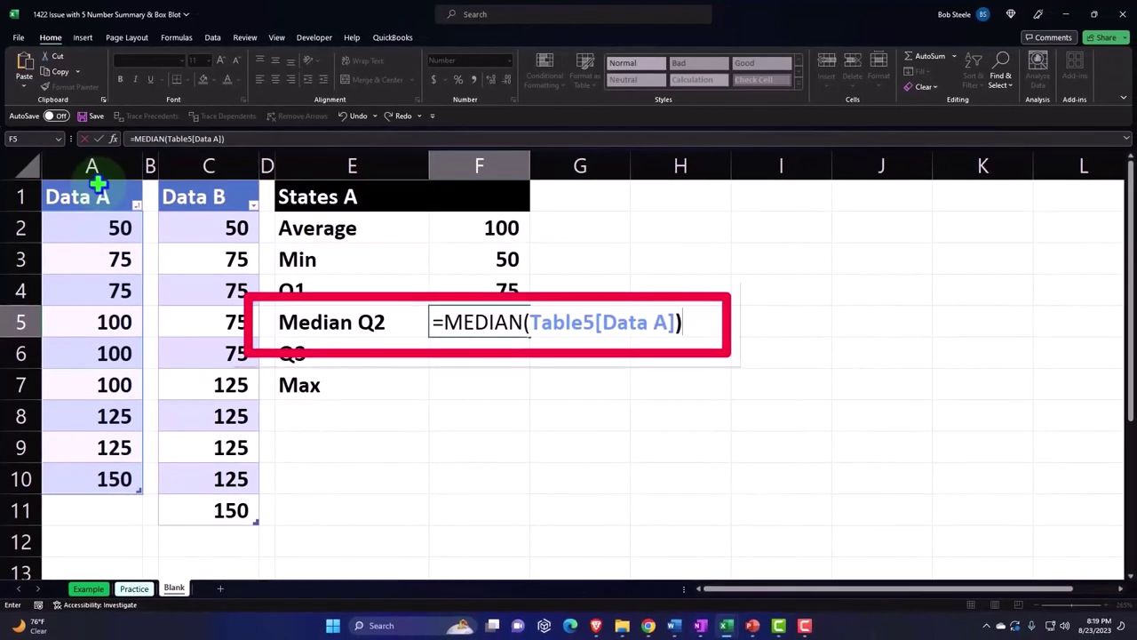
key("Return")
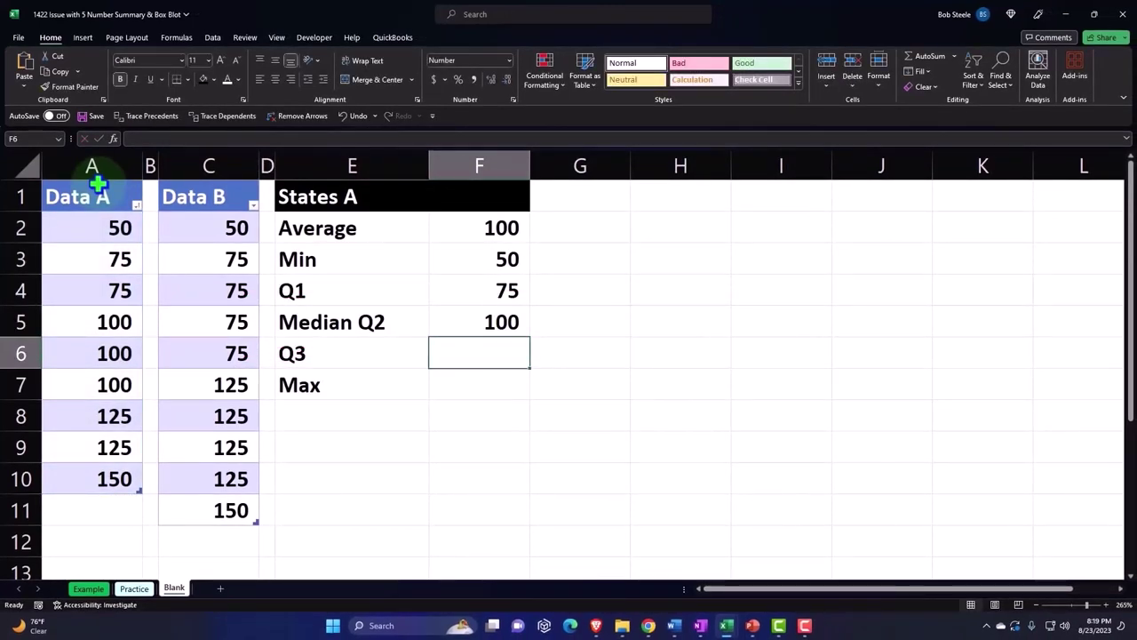
type("=qu")
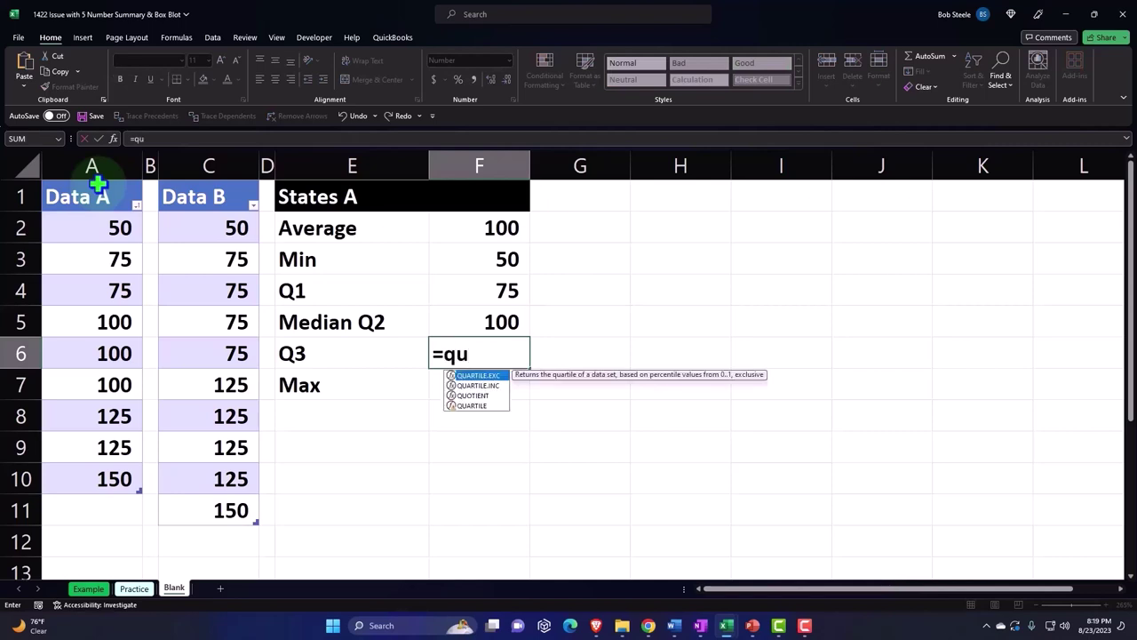
key("Tab")
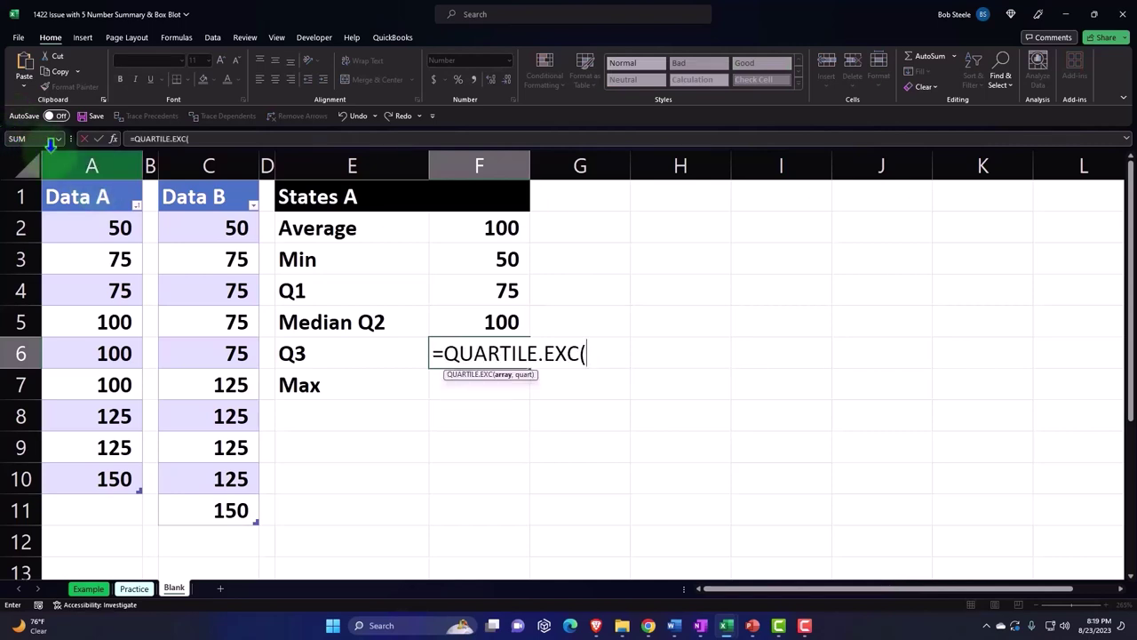
left_click(90, 178)
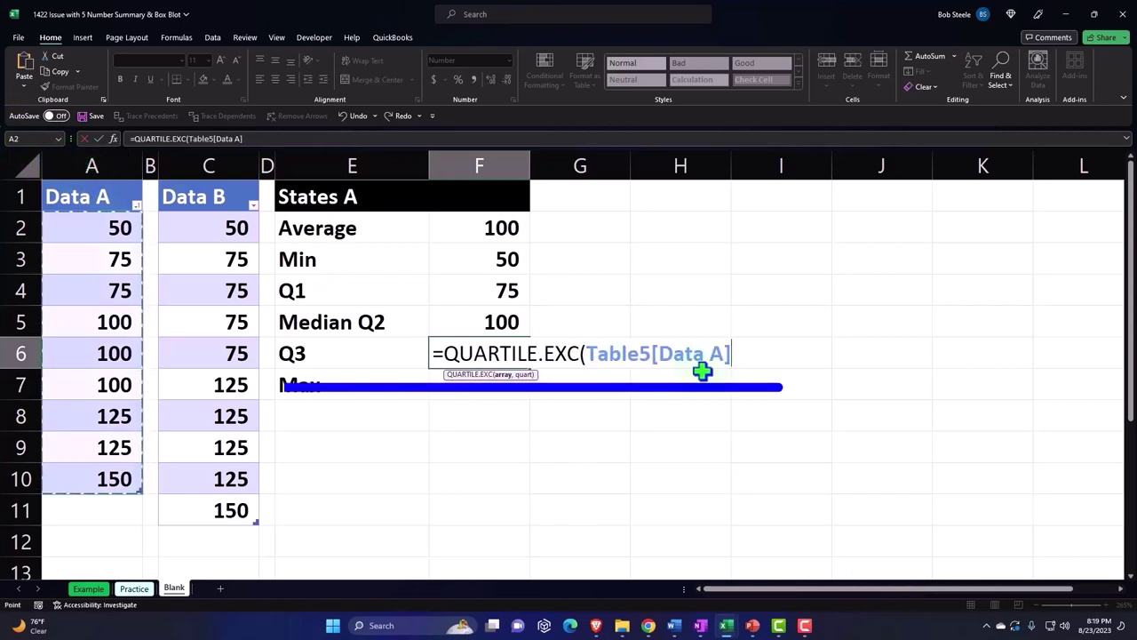
type(",")
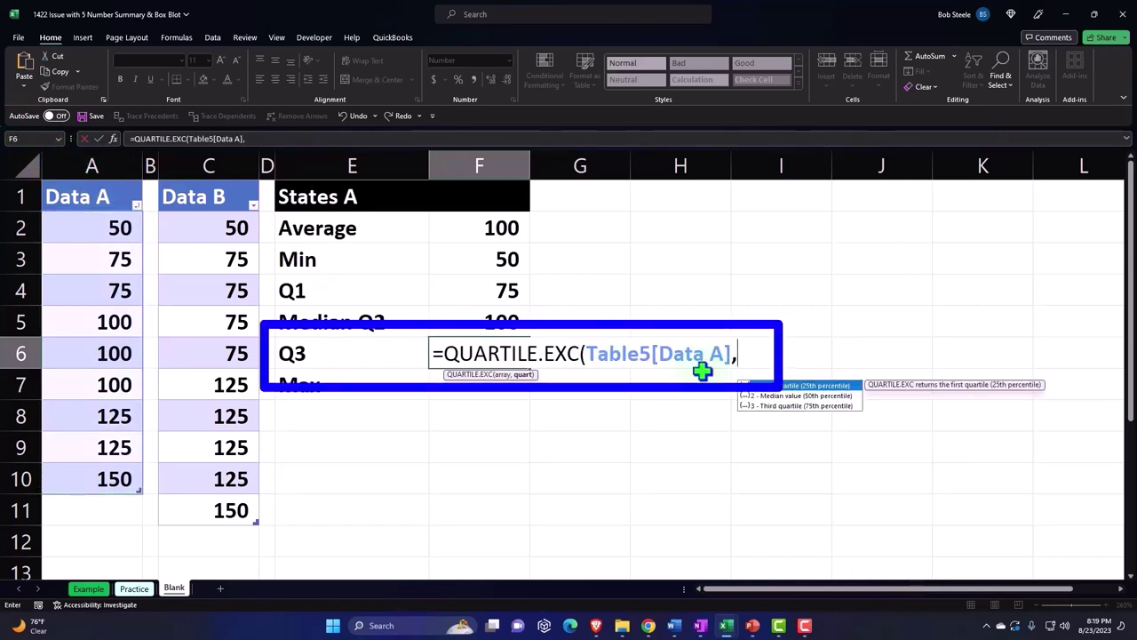
type("3")
key("Return")
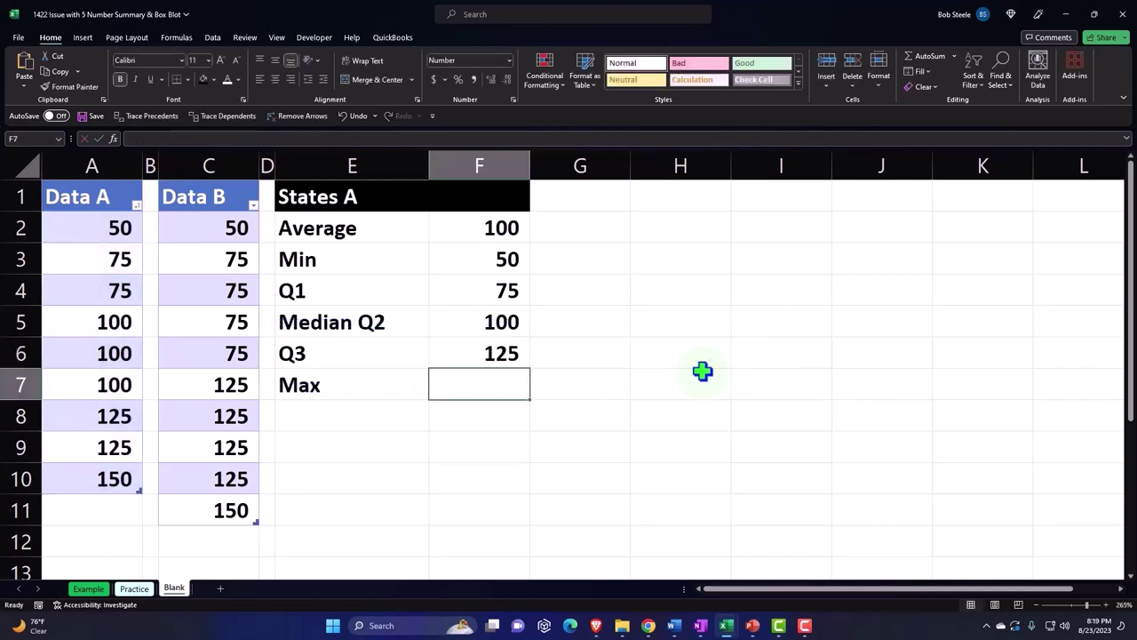
Step: Enter =MAX(Table5[Data A]) in F7 to show the maximum 150
type("=max")
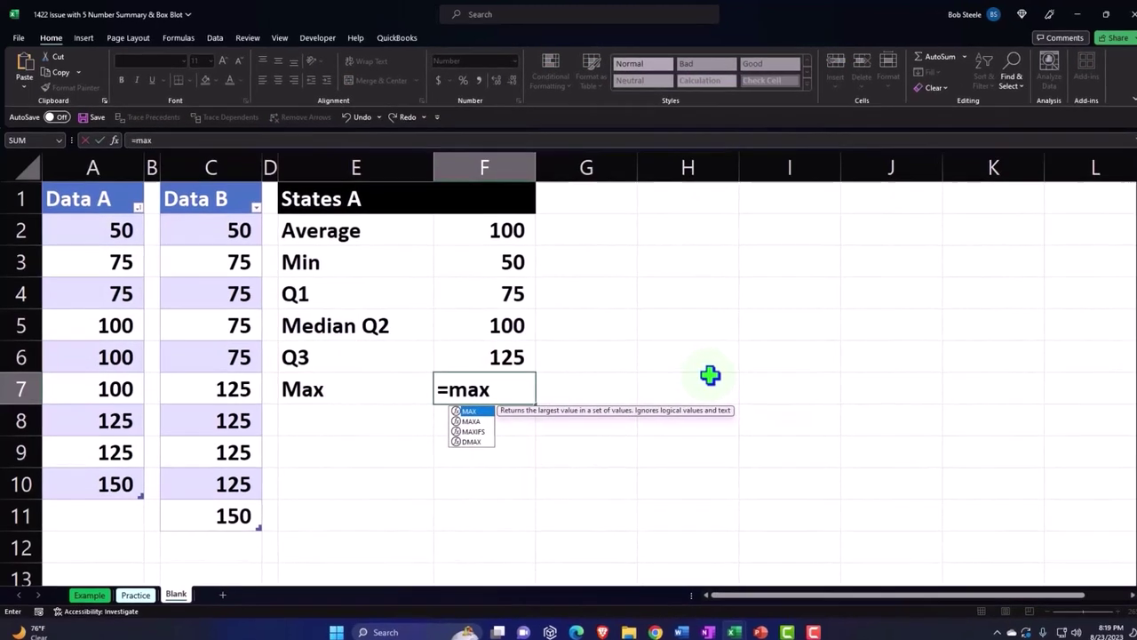
type("(")
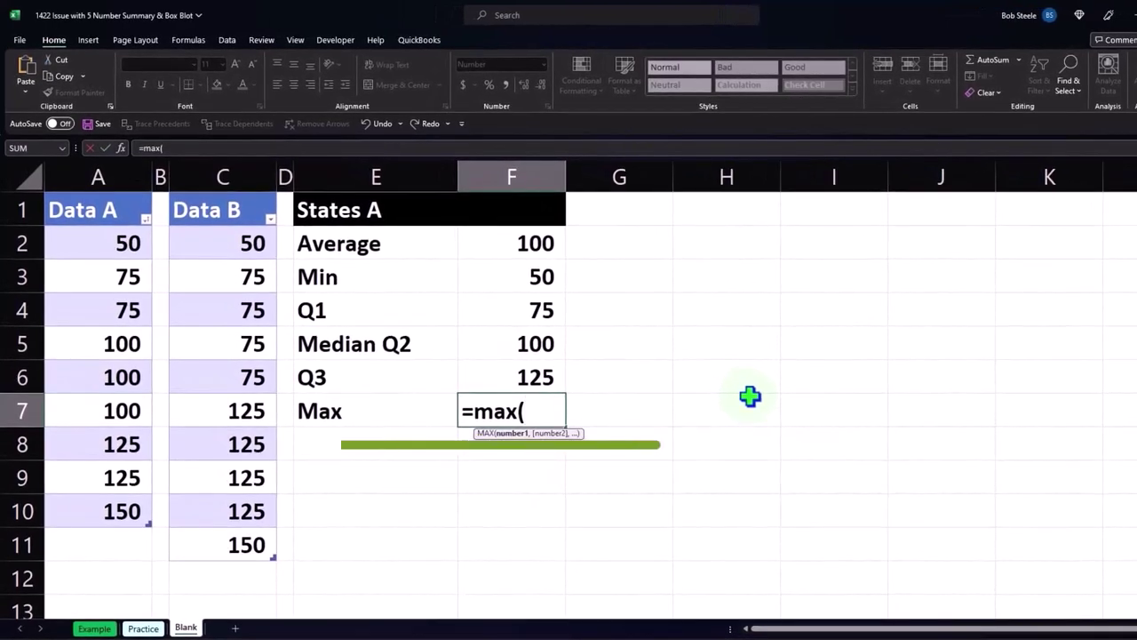
left_click(109, 193)
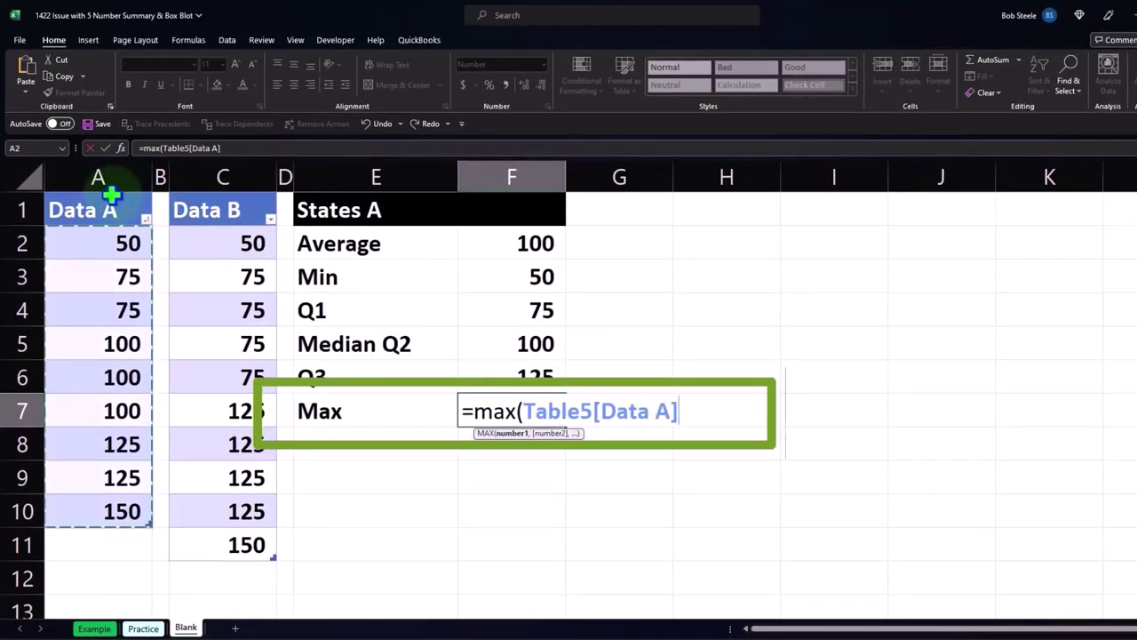
key("Return")
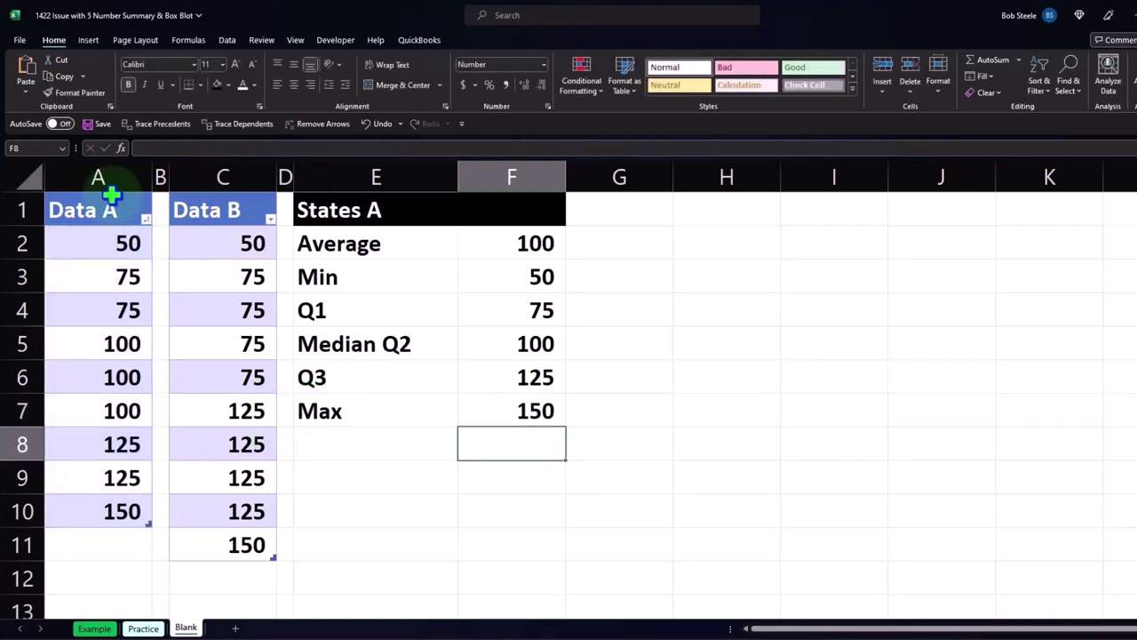
key("Down")
key("Left")
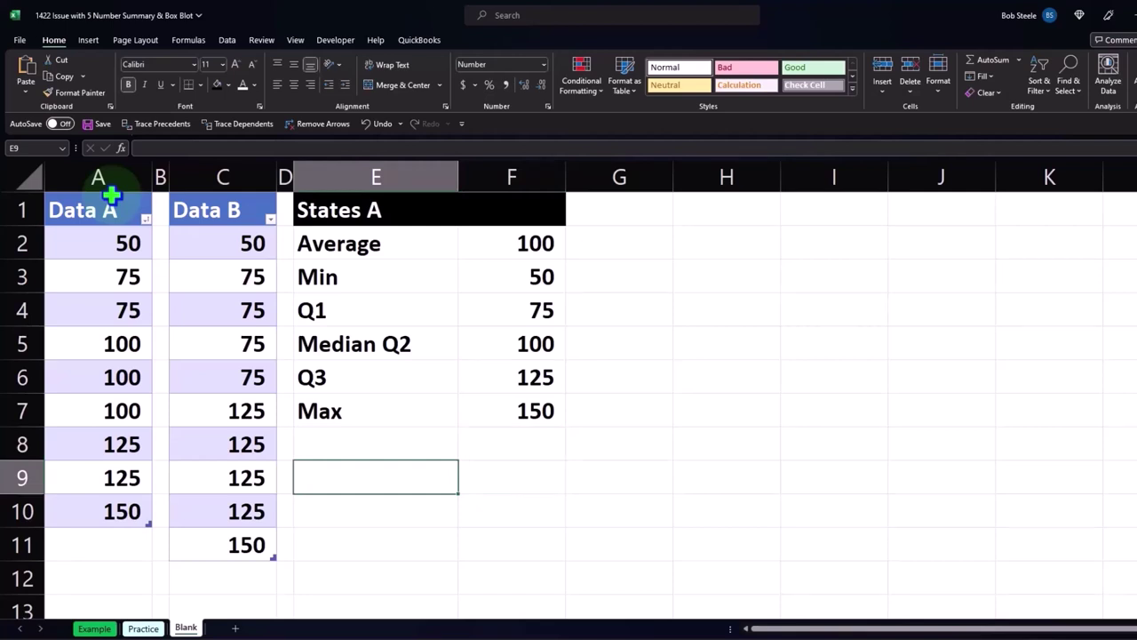
Step: Type the 'States B' heading in E9 and give E9:F9 a black fill with white text
type("State")
key("BackSpace")
type("t")
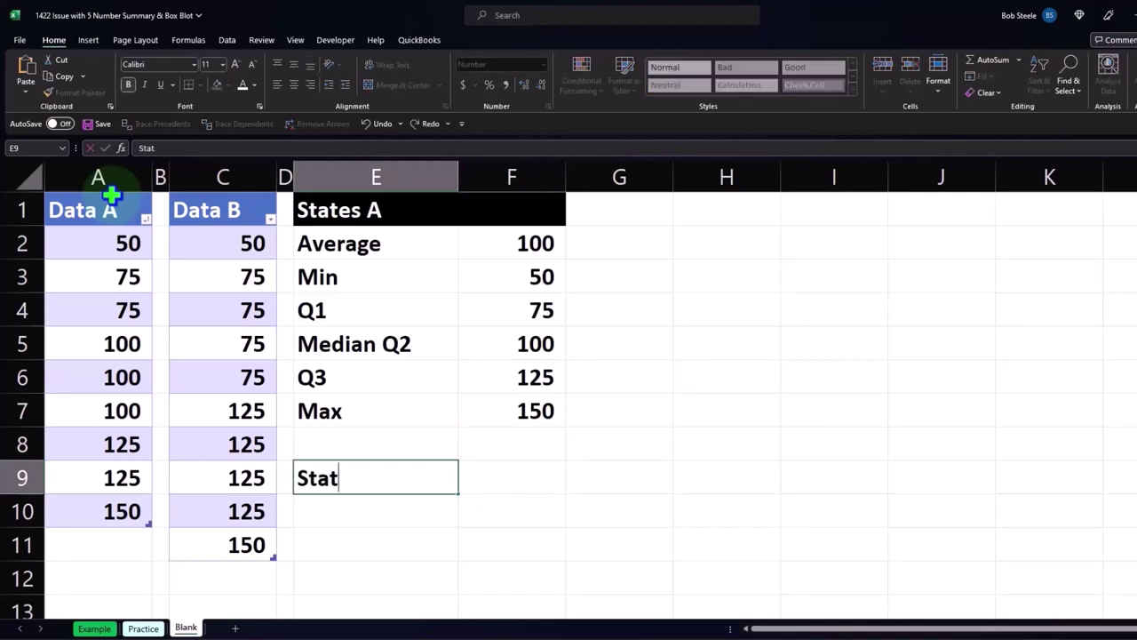
type("es")
type("s")
type(" B")
key("Return")
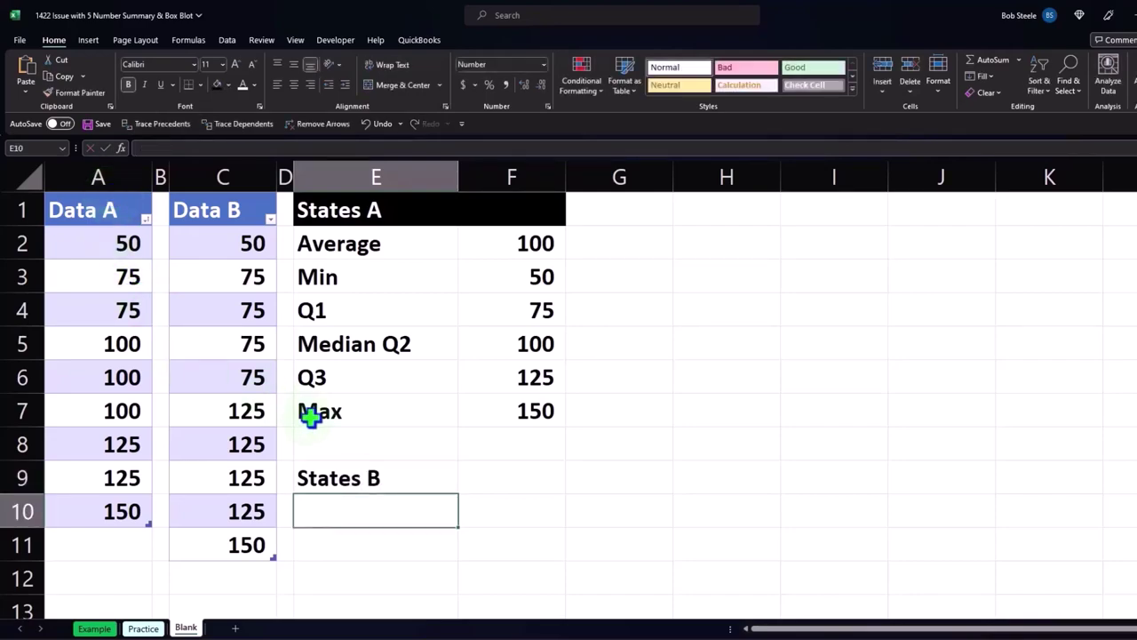
left_click_drag(393, 481, 476, 479)
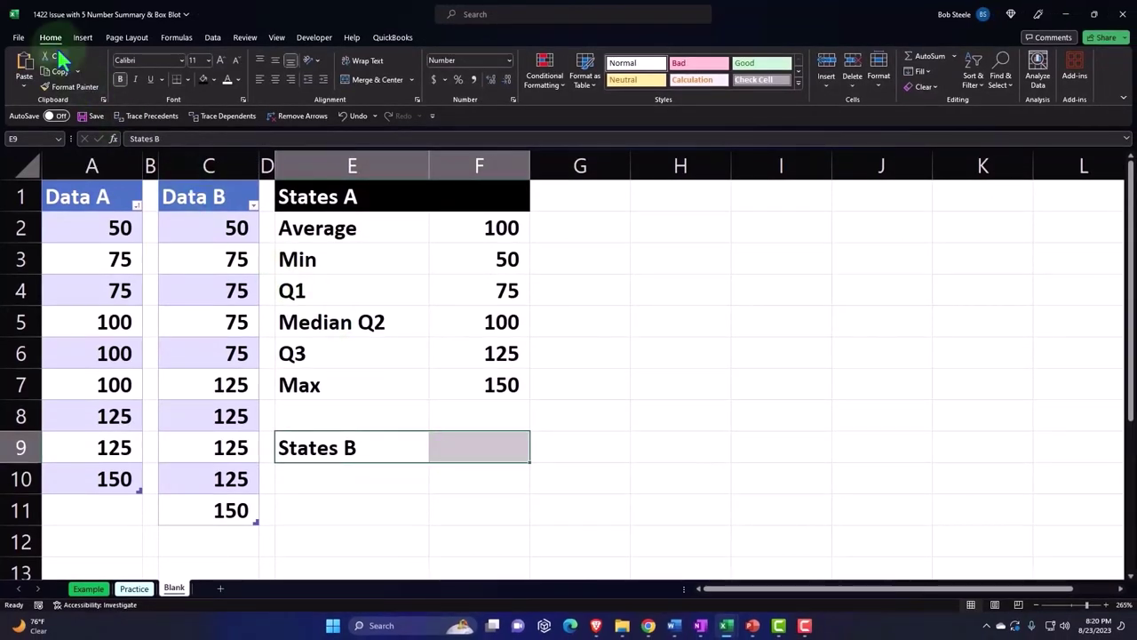
left_click(204, 80)
left_click(227, 78)
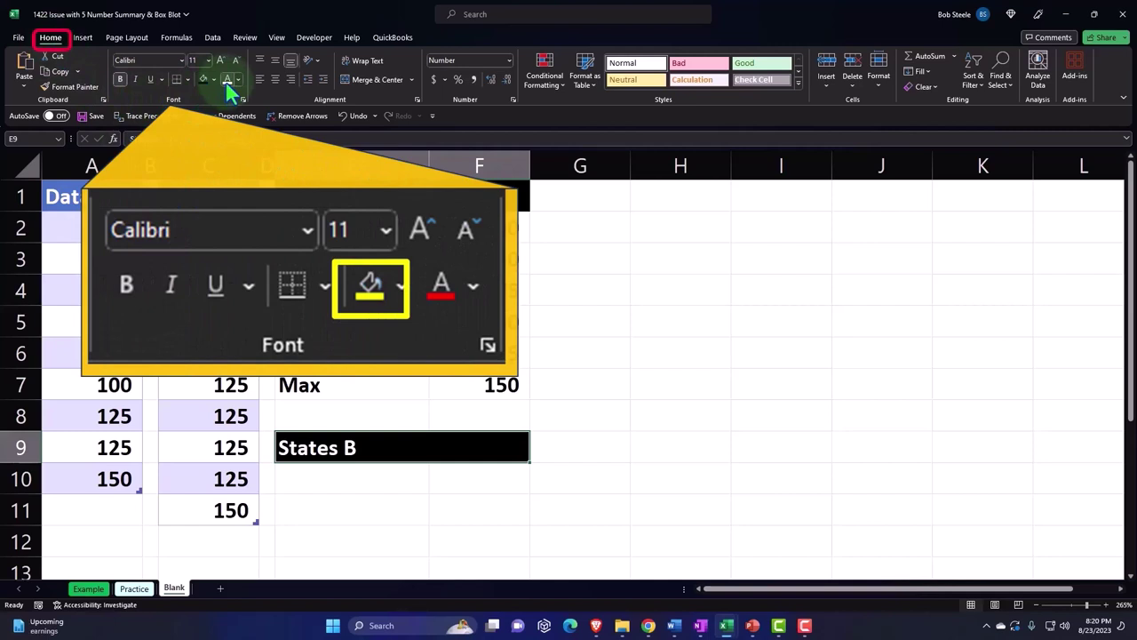
Step: Link E10 to the Average label with =E2 and fill the labels down through Max in E15
key("Down")
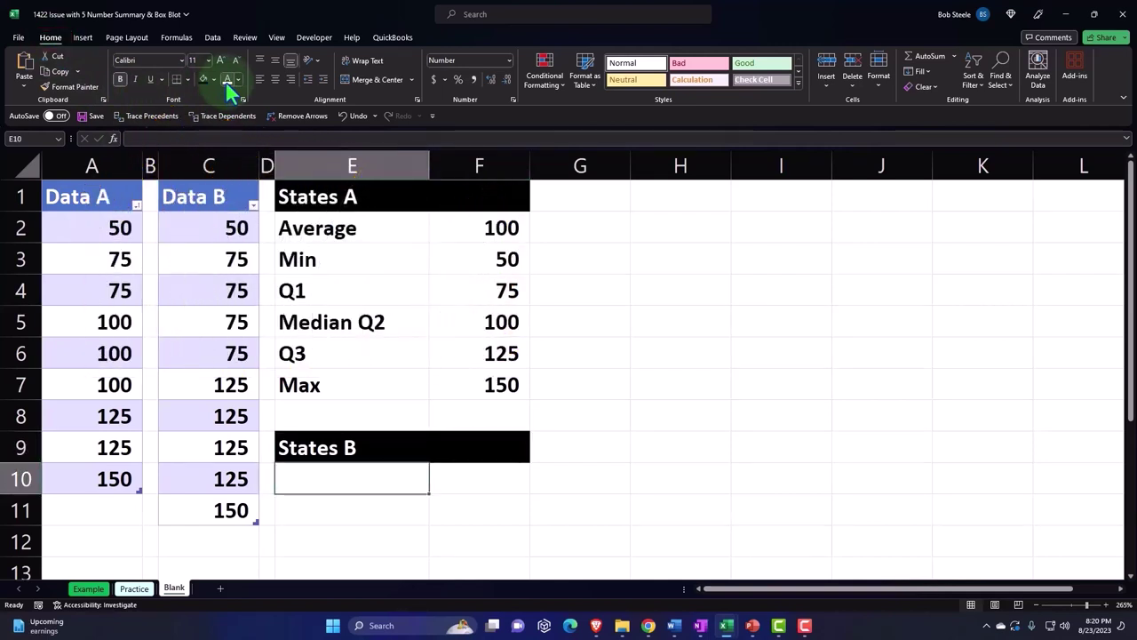
type("=")
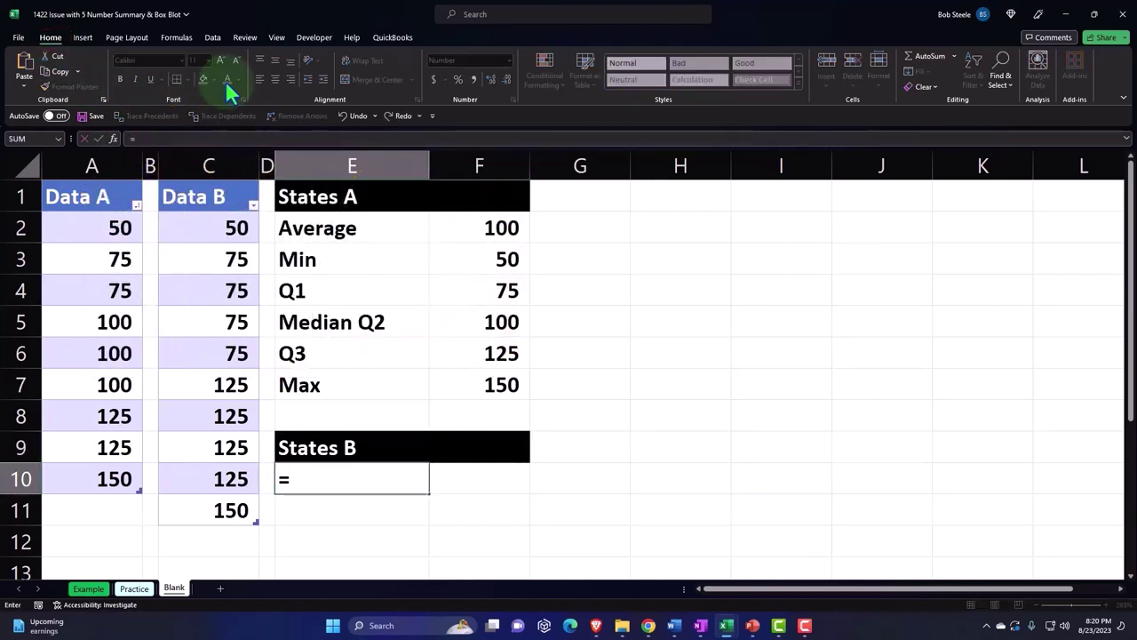
key("Up")
key("Up")
key("Up")
key("Up")
key("Up")
key("Up")
key("Up")
key("Up")
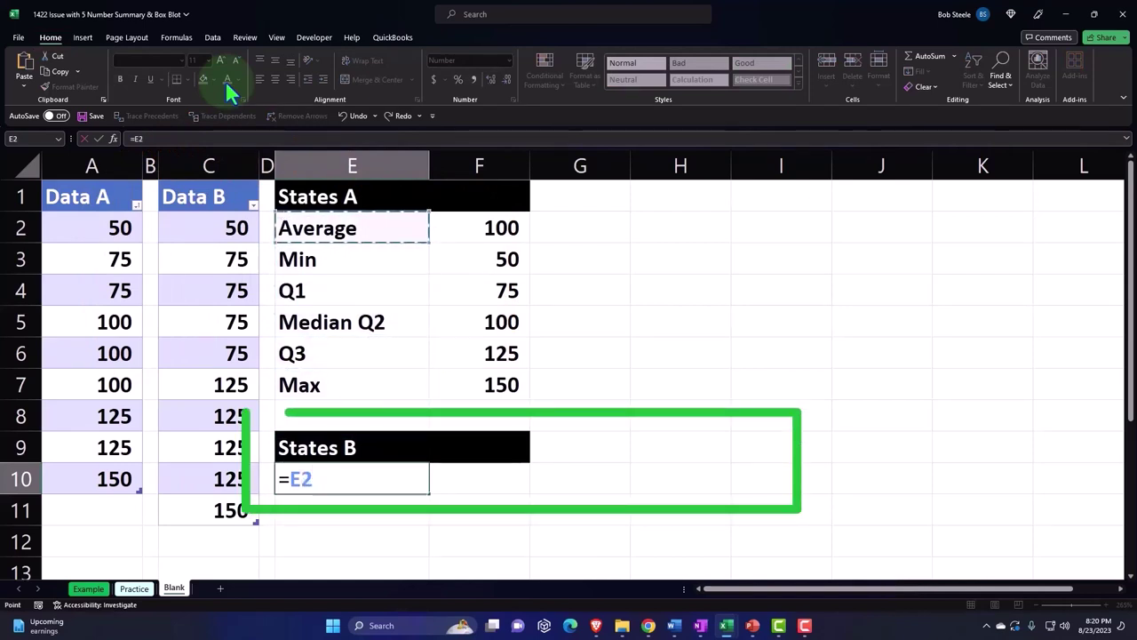
key("Return")
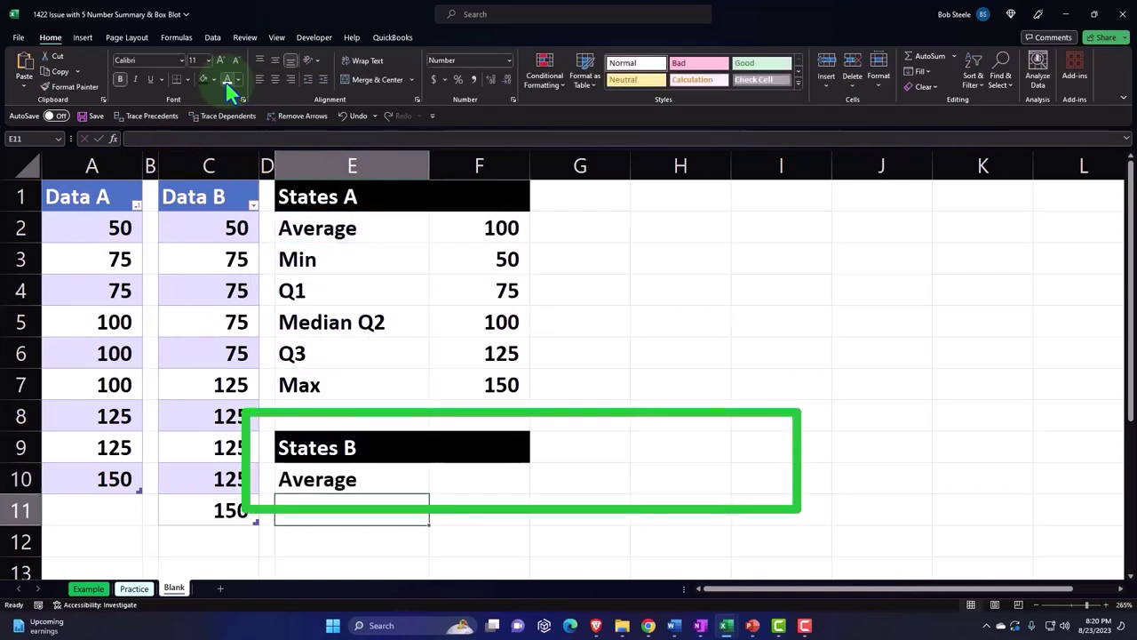
left_click(408, 478)
scroll(409, 478, "down", 1)
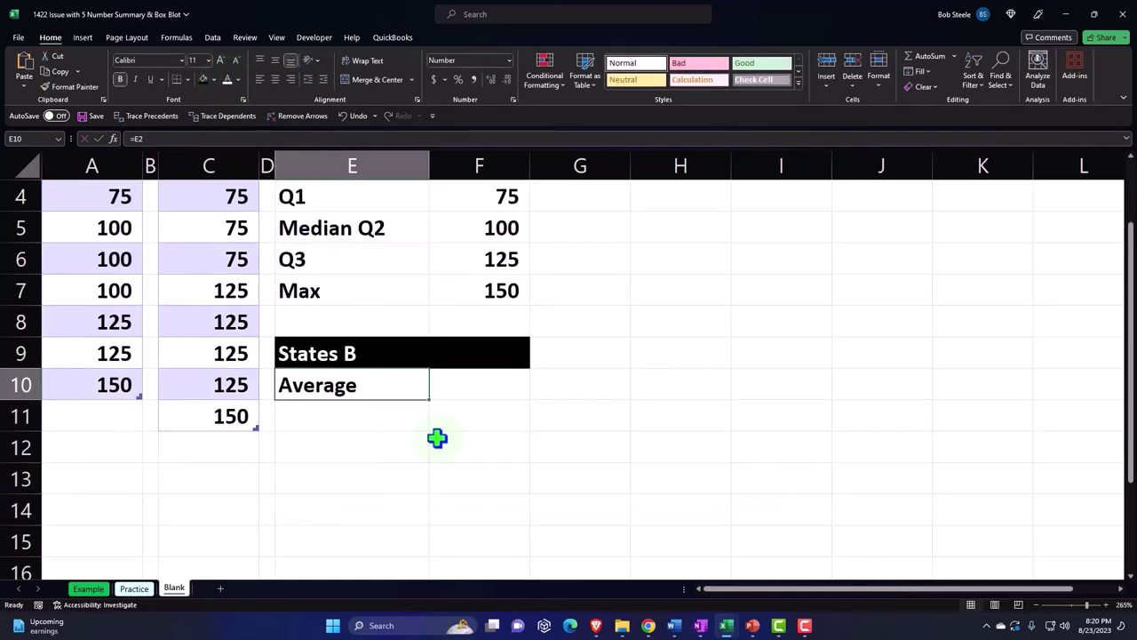
left_click_drag(431, 401, 432, 550)
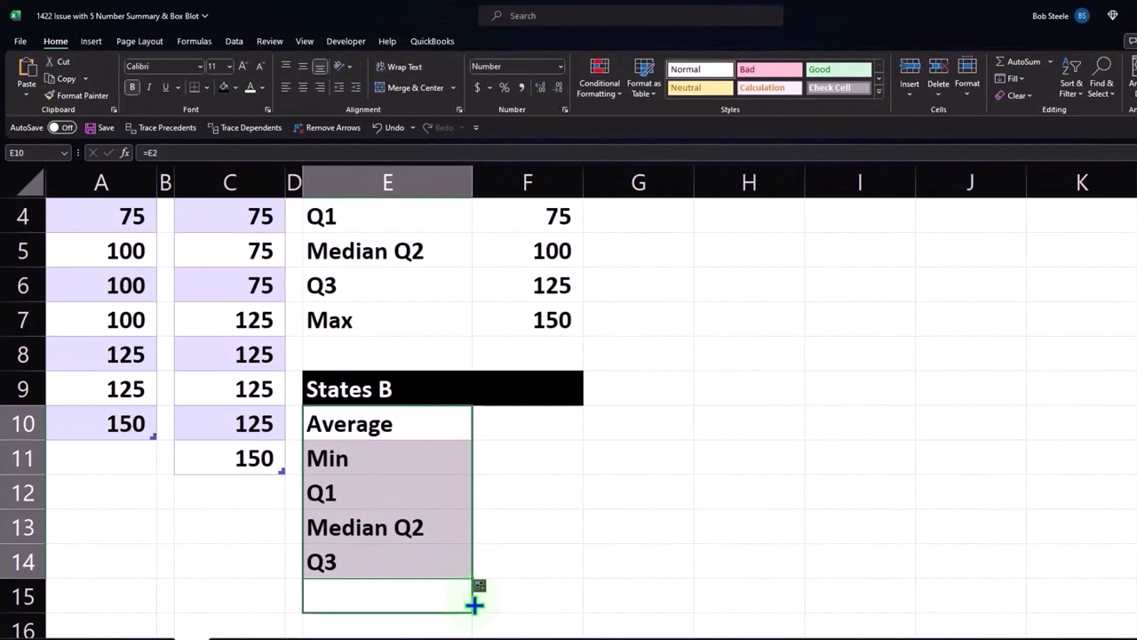
left_click_drag(473, 605, 473, 604)
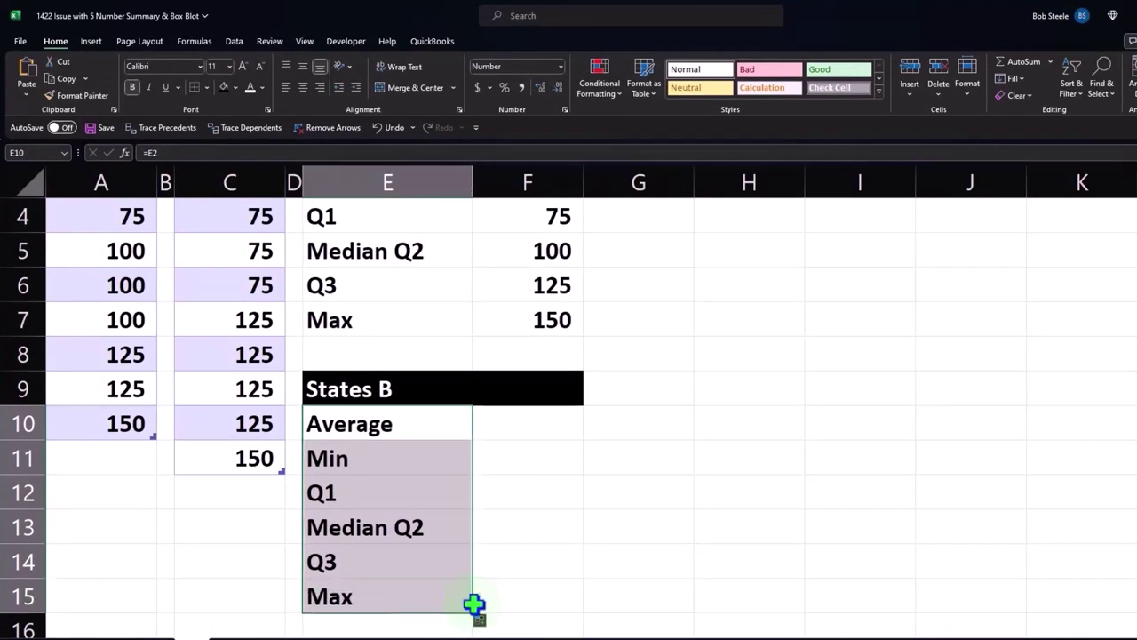
scroll(521, 596, "up", 1)
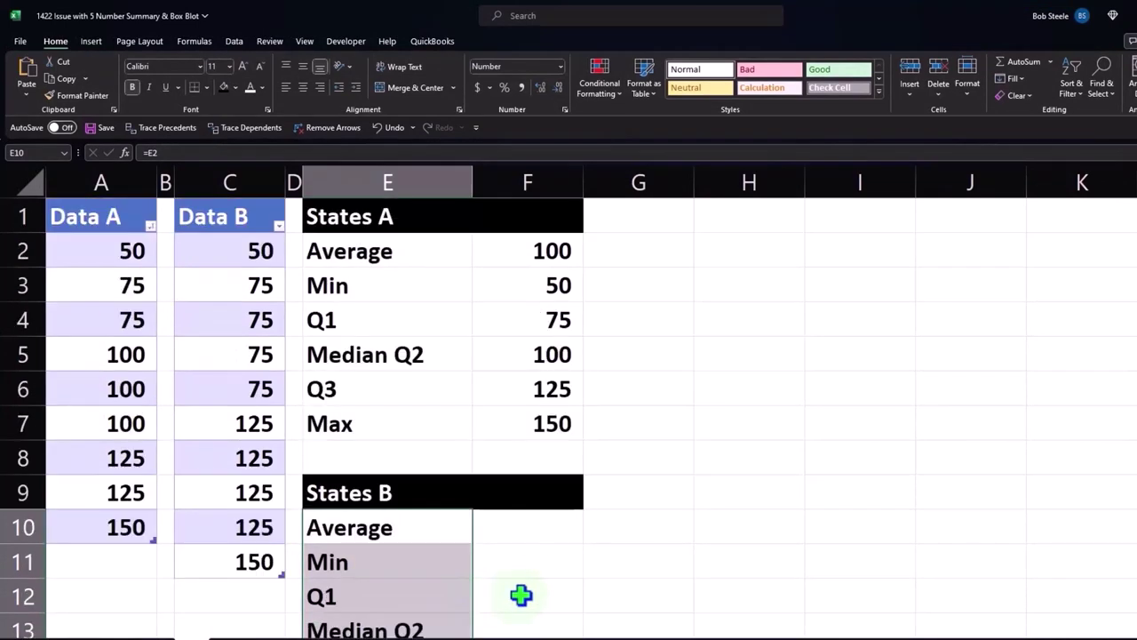
left_click(540, 530)
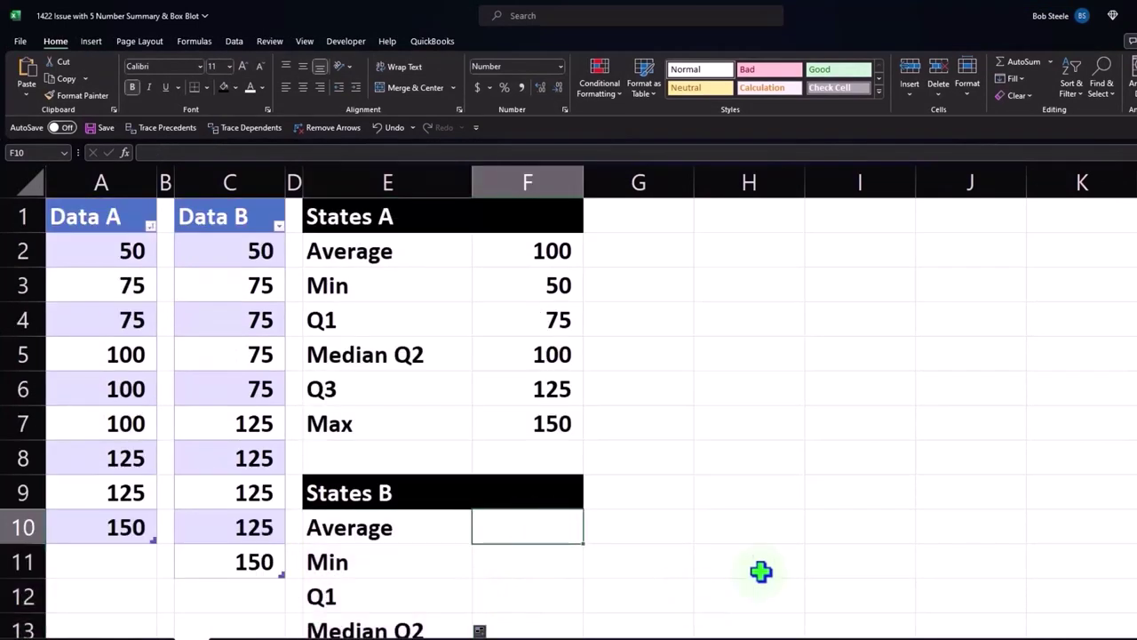
Step: Enter Data B's AVERAGE (100) in F10 and MIN (50) in F11
type("=a")
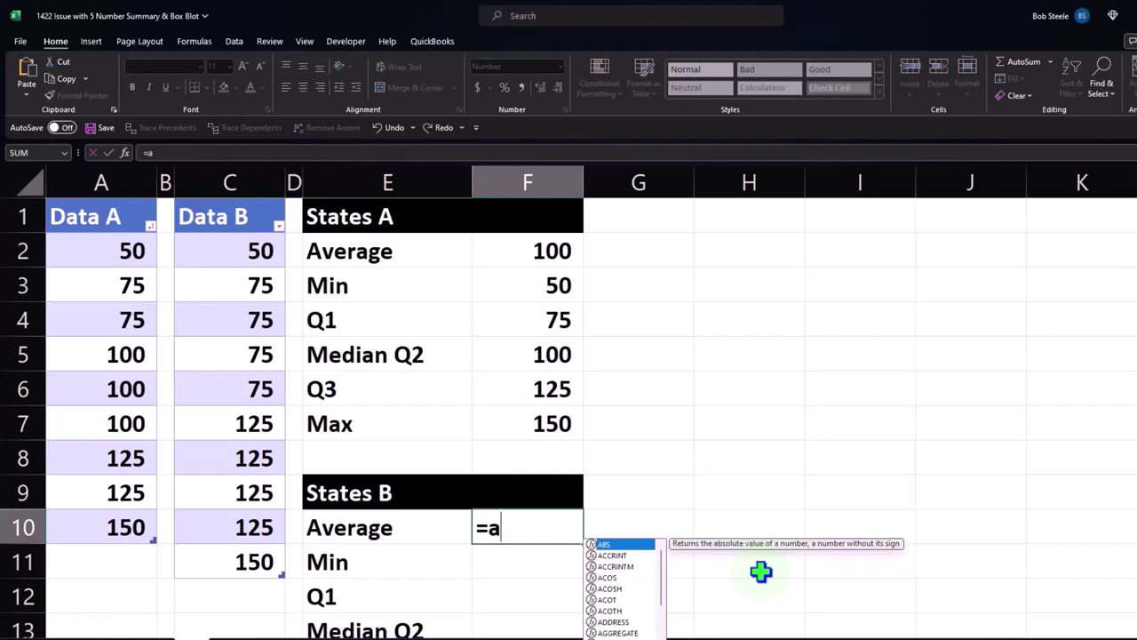
type("ver")
key("Tab")
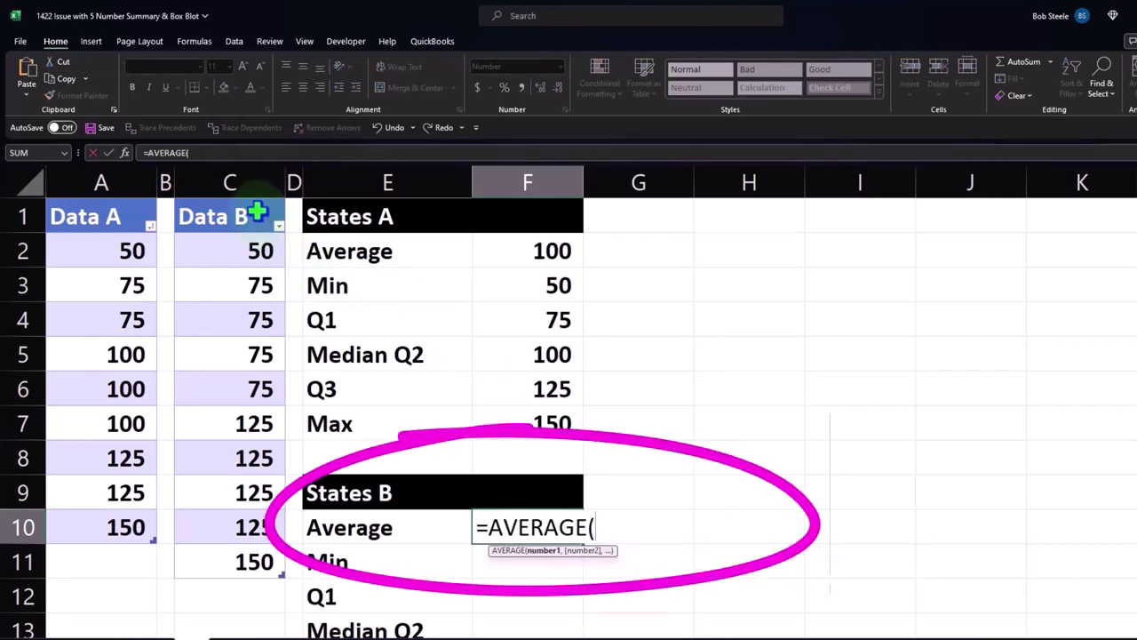
left_click(240, 191)
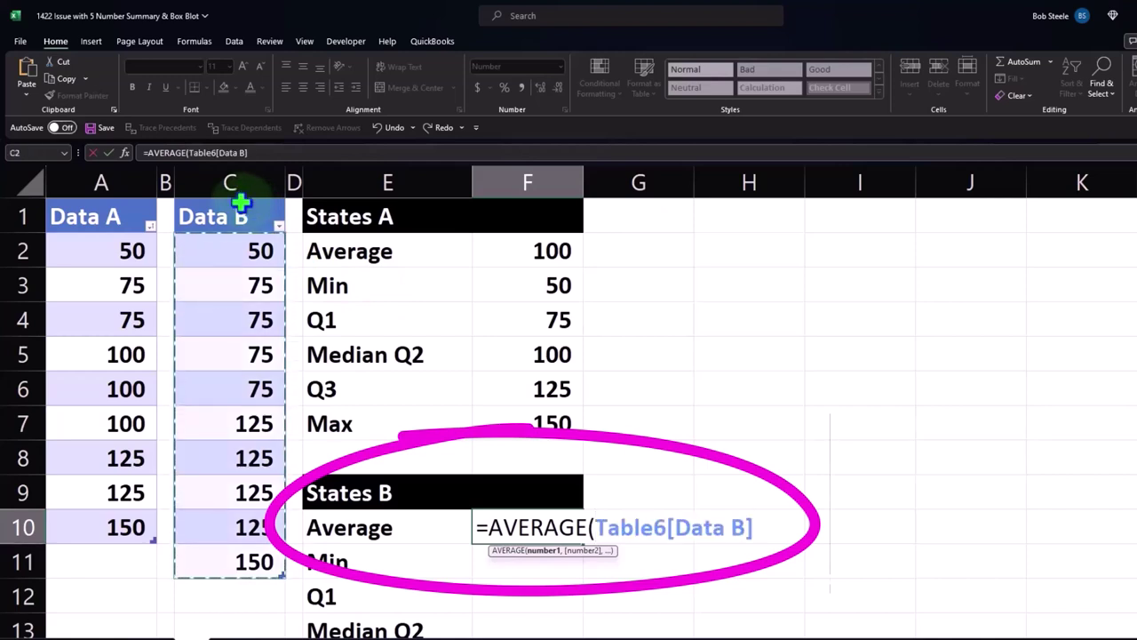
key("Return")
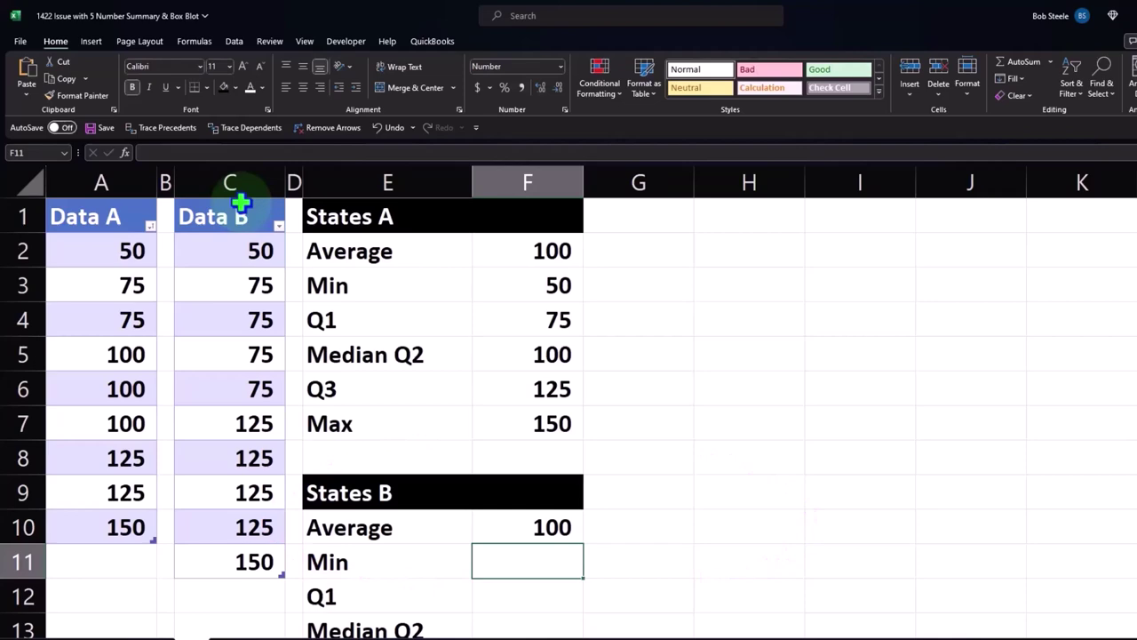
type("=min")
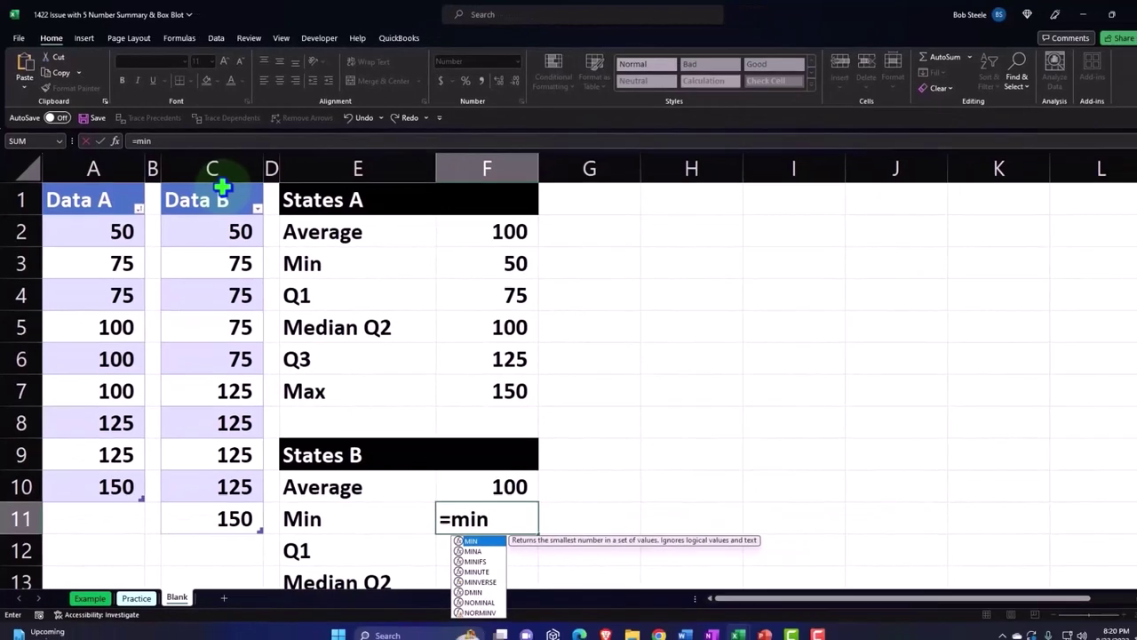
key("Tab")
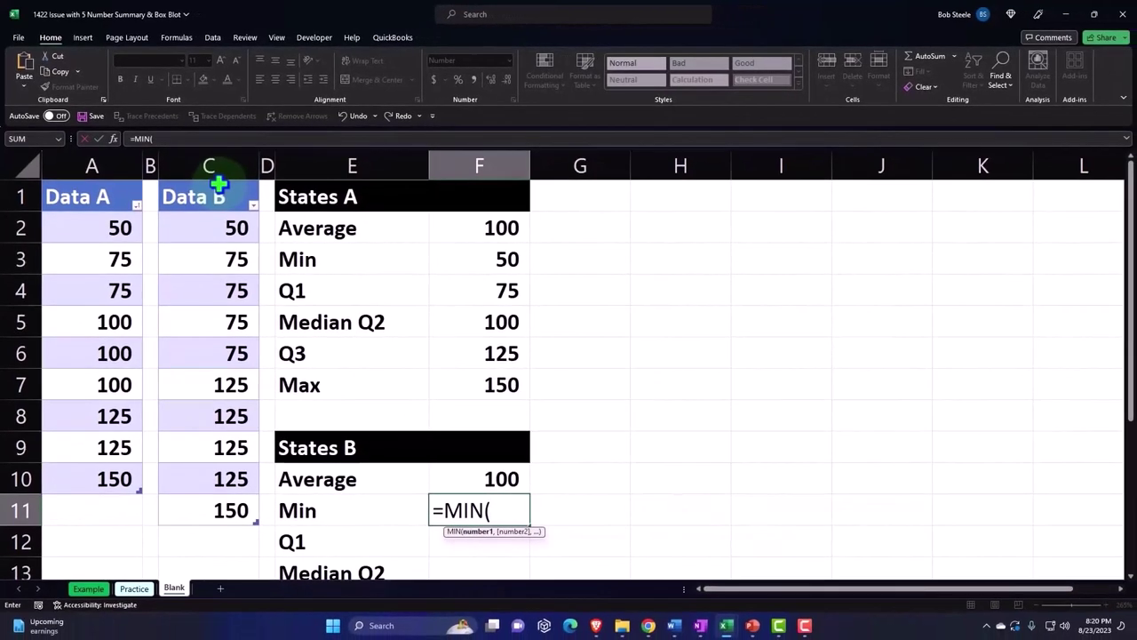
left_click(217, 184)
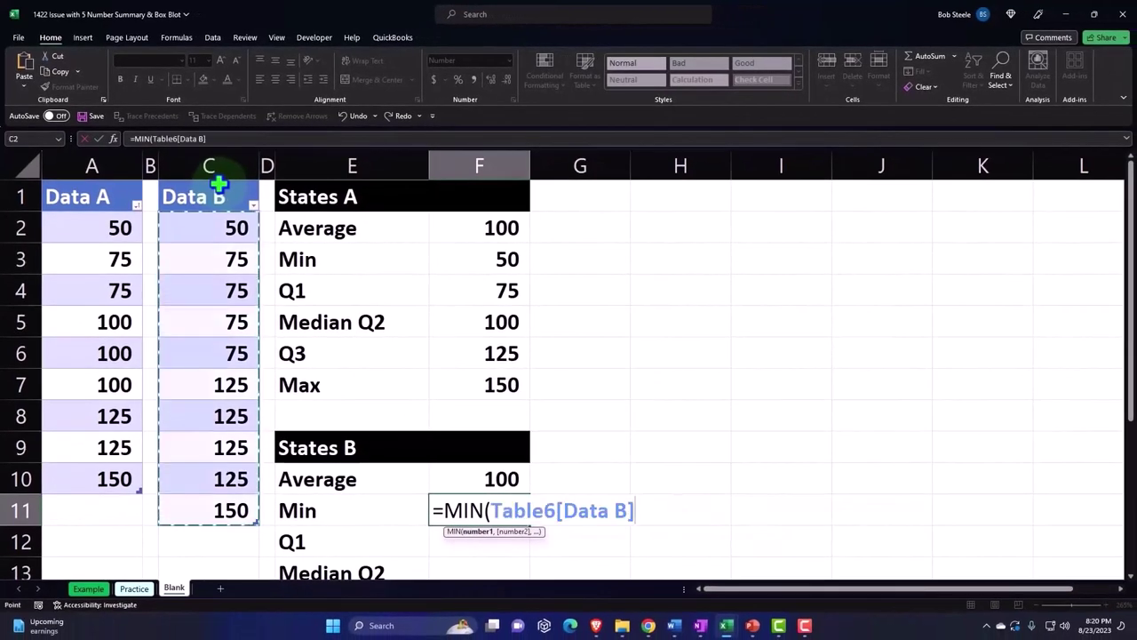
key("Return")
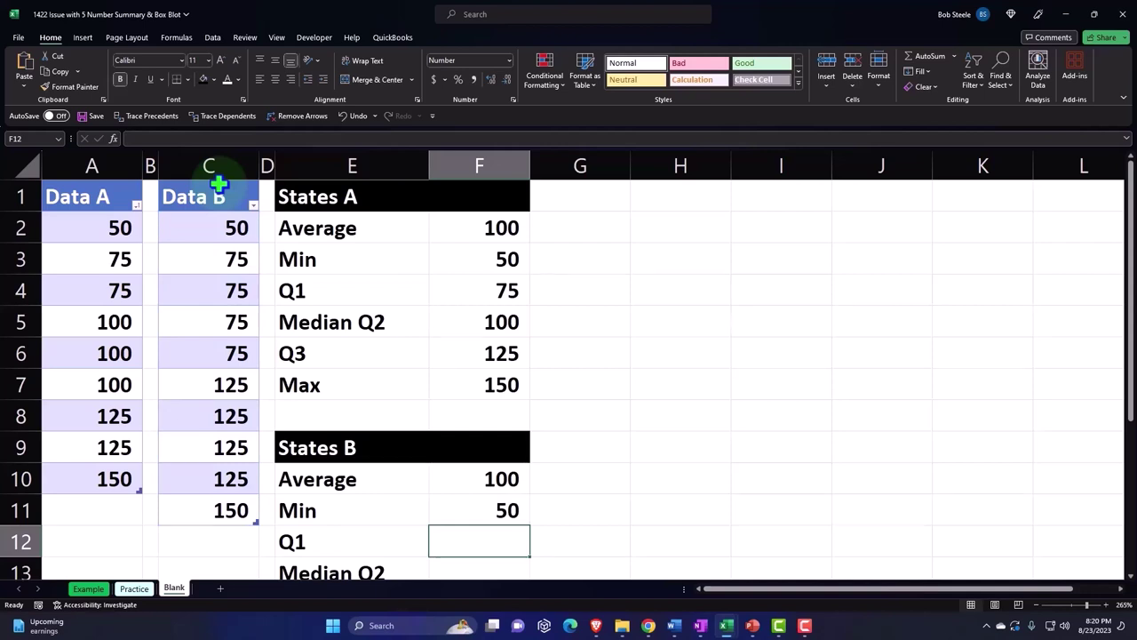
Step: Enter Data B's first quartile QUARTILE.EXC(...,1) (75) in F12 and MEDIAN (100) in F13
type("=")
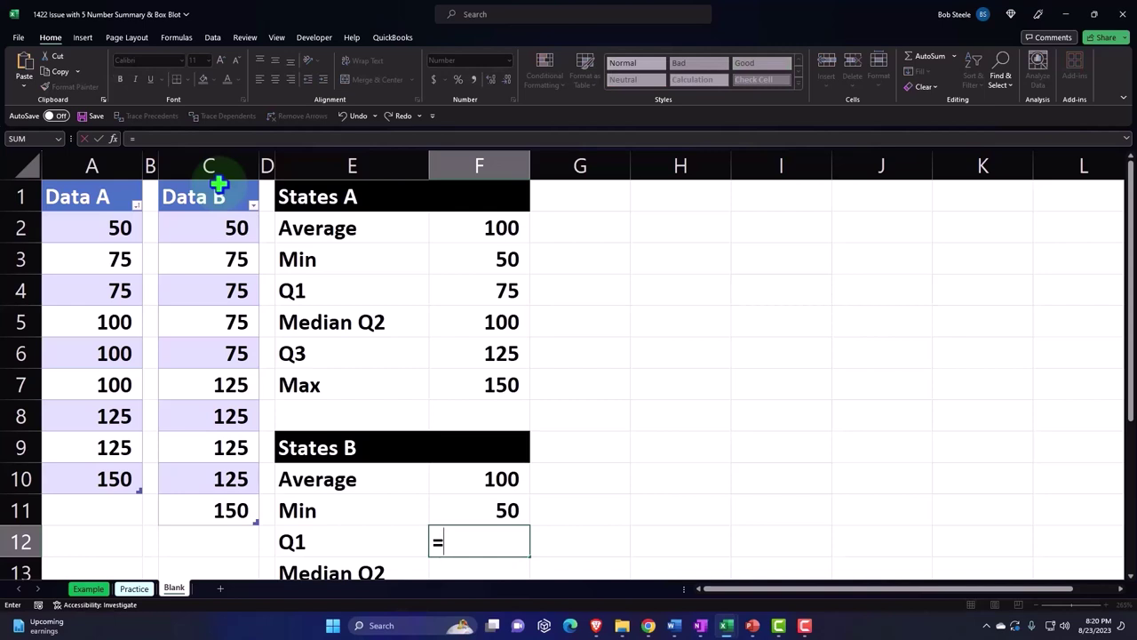
type("qua")
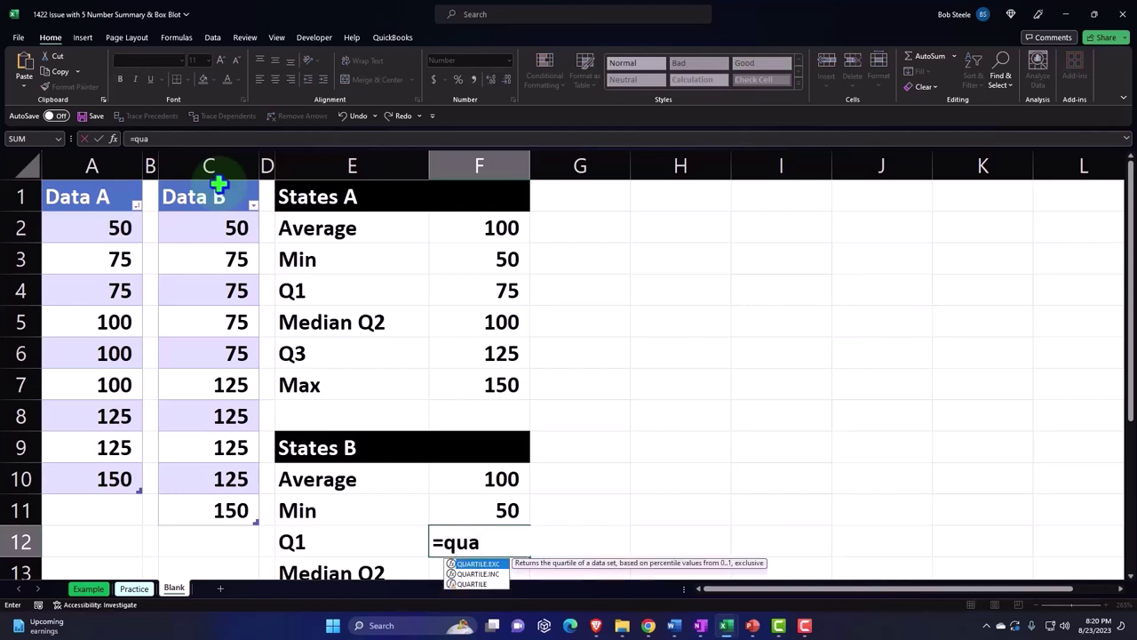
key("Tab")
left_click(219, 184)
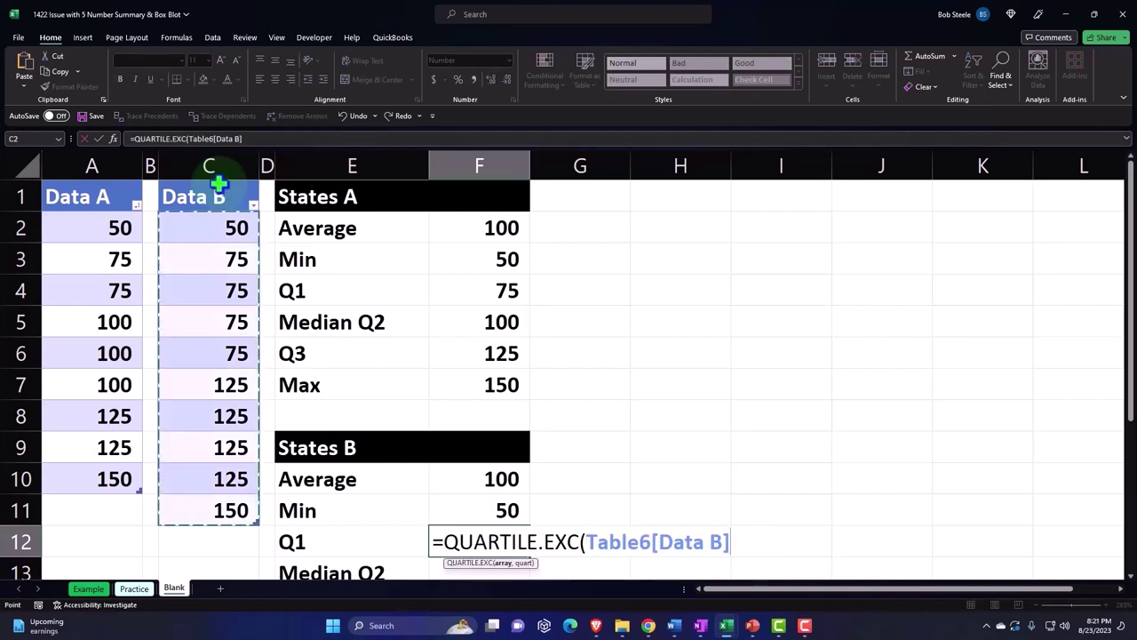
type(",")
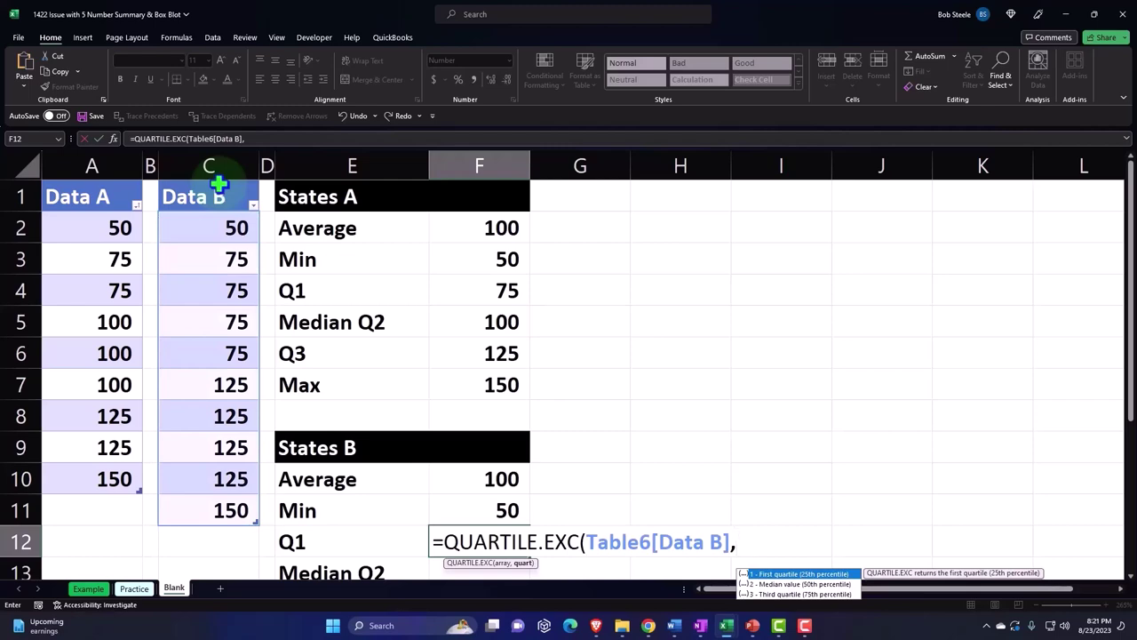
type("1")
key("Return")
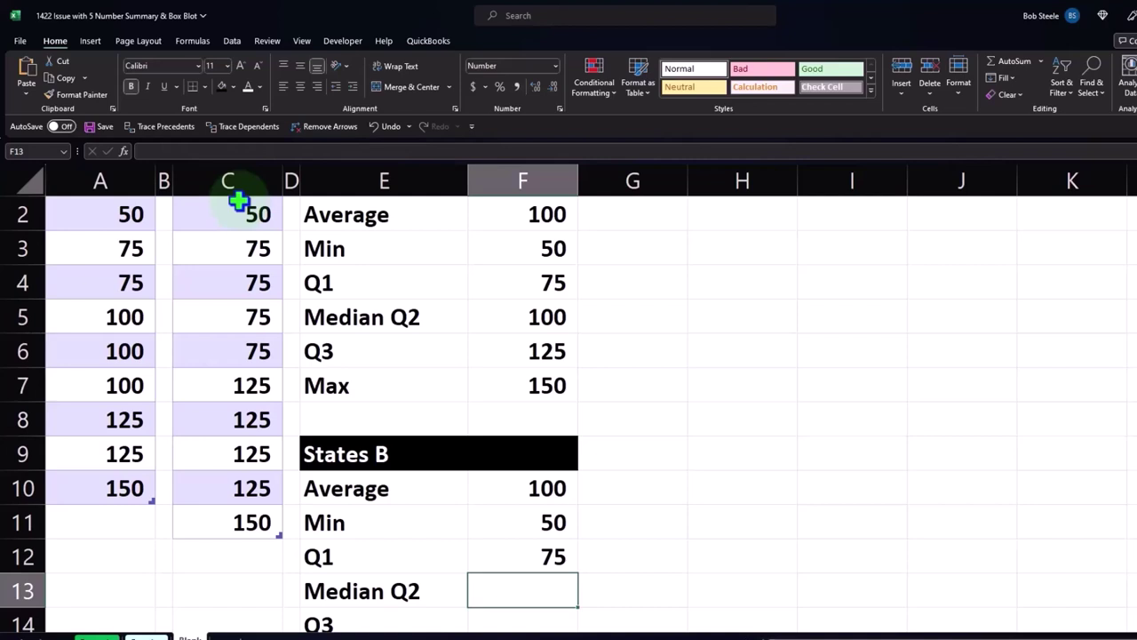
type("=me")
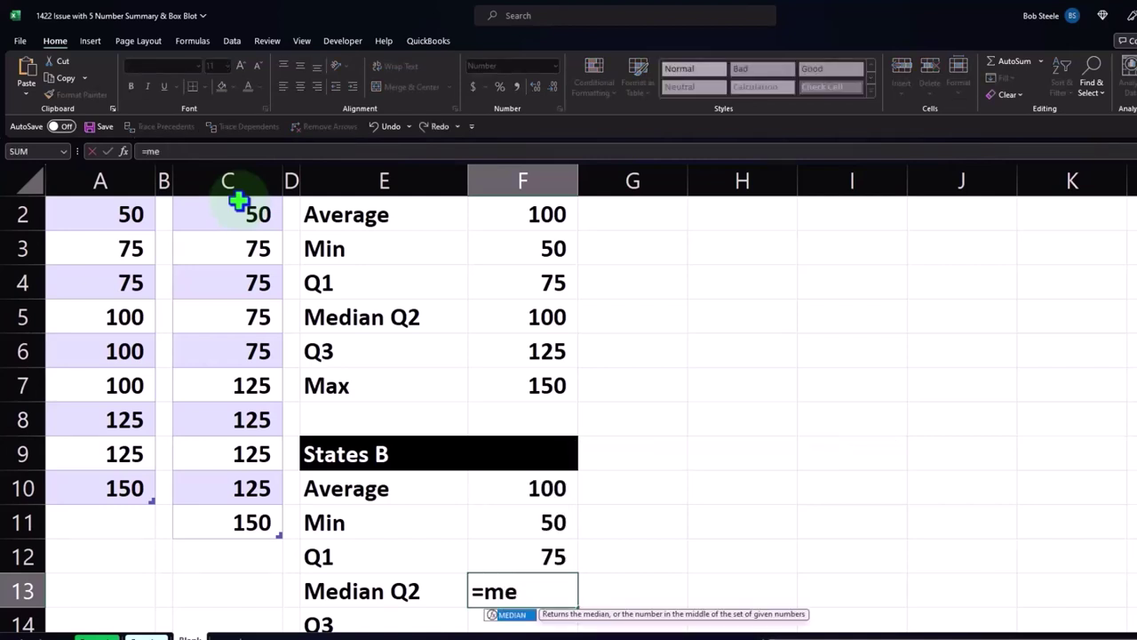
type("d")
key("Tab")
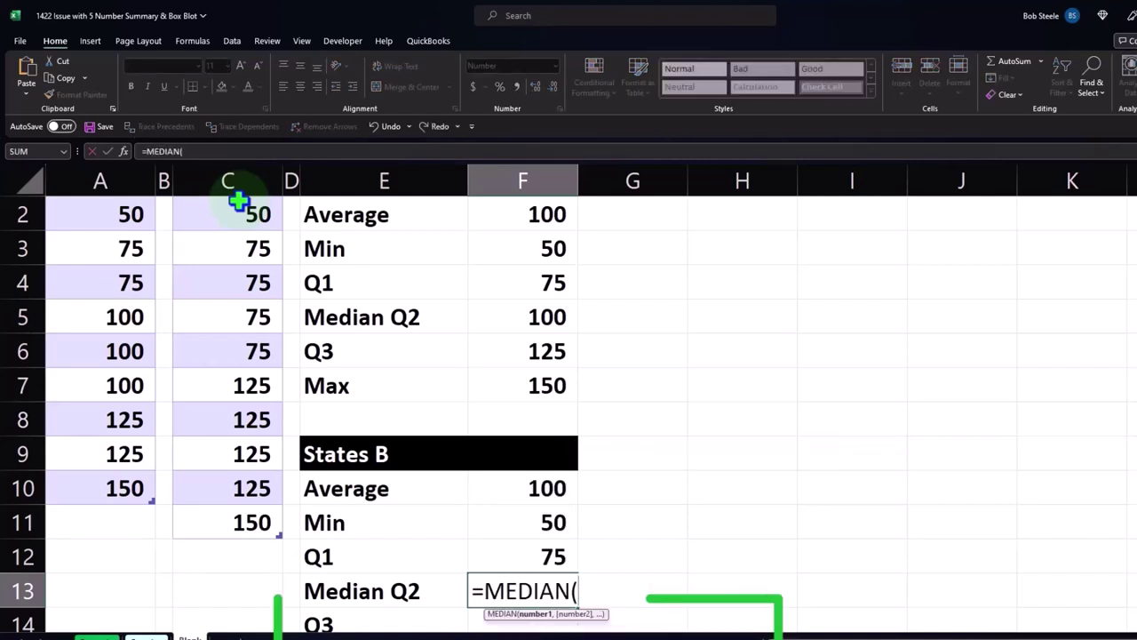
scroll(238, 201, "up", 1)
left_click(238, 200)
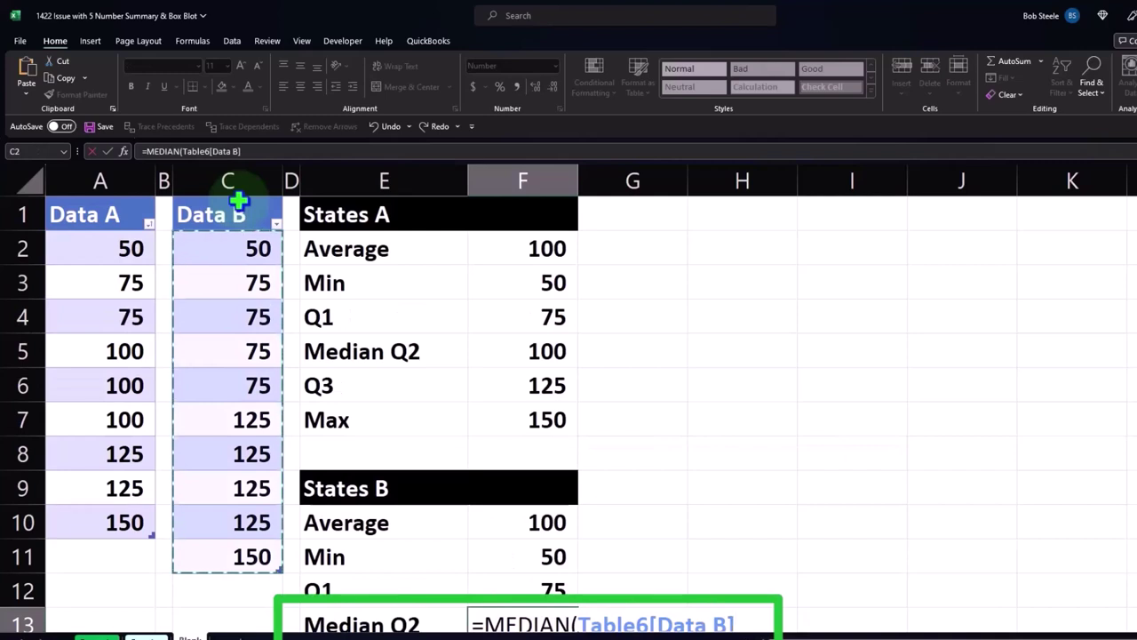
key("Return")
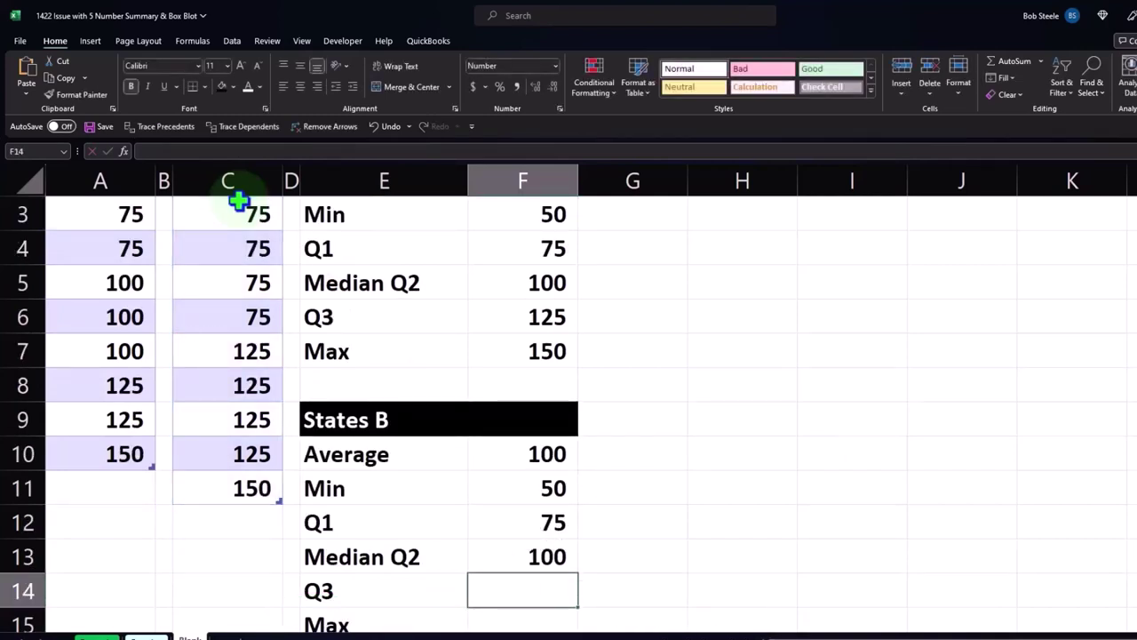
Step: Enter Data B's third quartile QUARTILE.EXC(...,3) (125) in F14 and MAX (150) in F15
type("=")
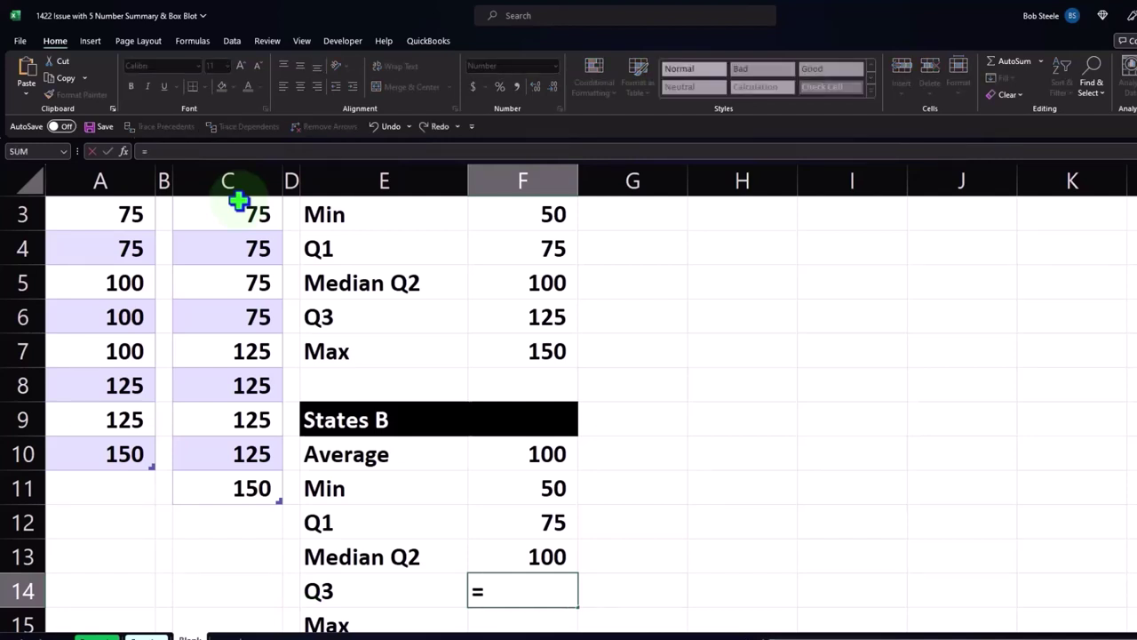
type("q")
key("Tab")
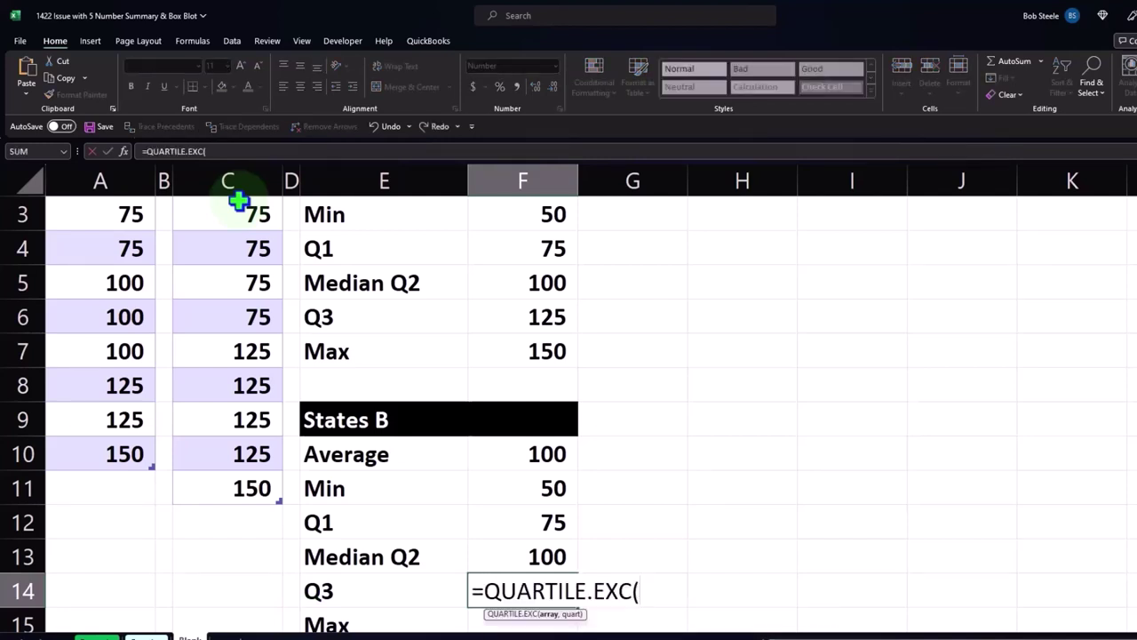
scroll(238, 201, "up", 1)
left_click(238, 199)
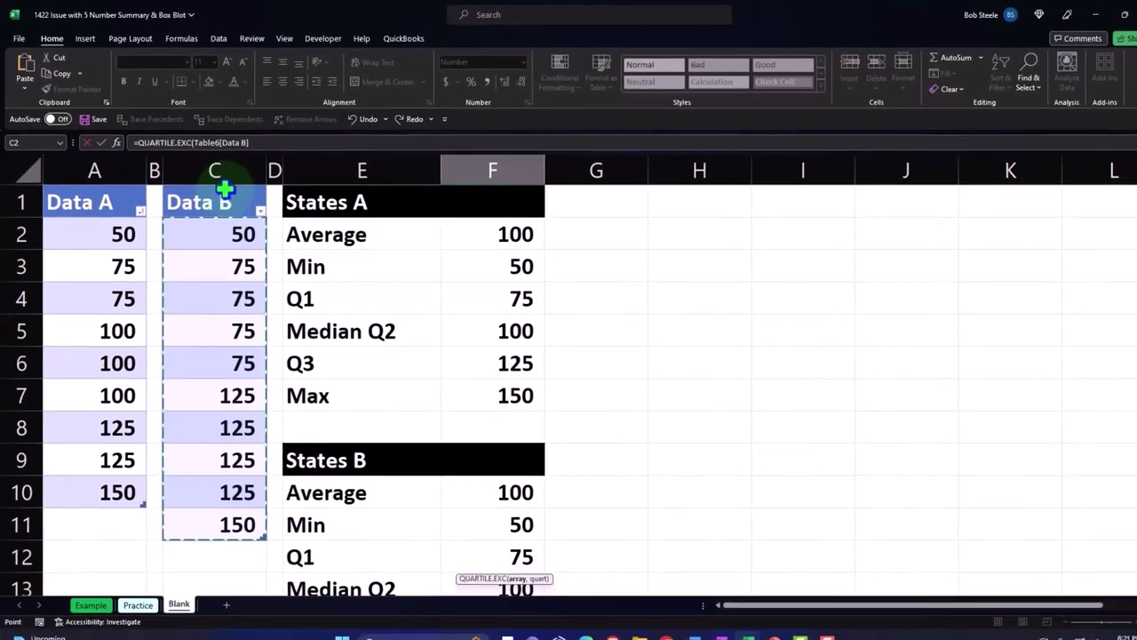
scroll(224, 188, "down", 1)
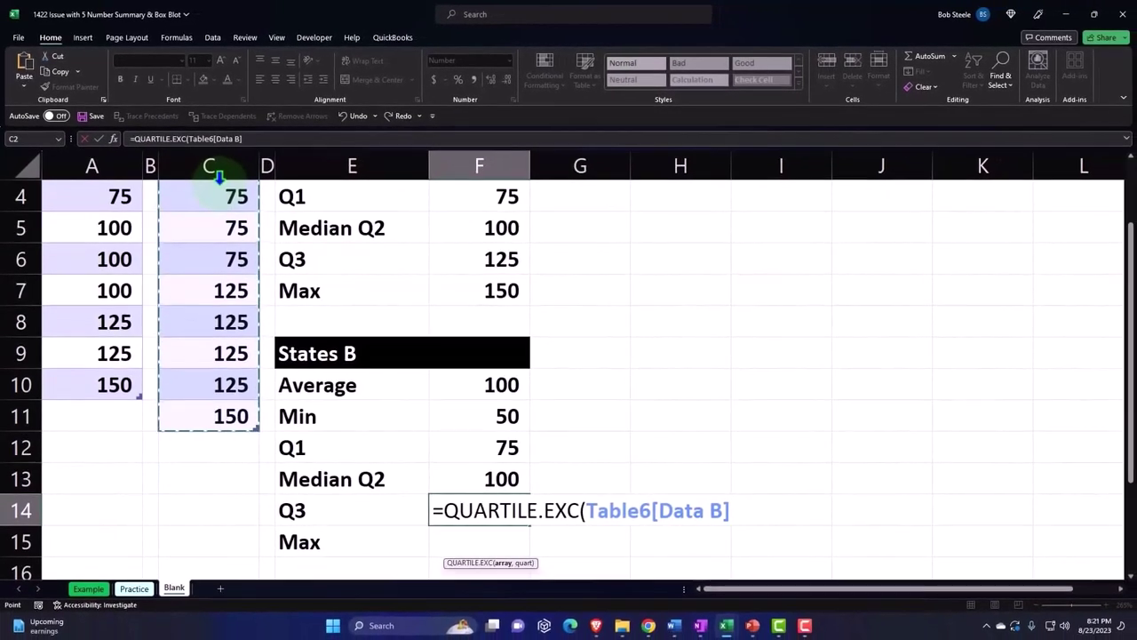
type(",3")
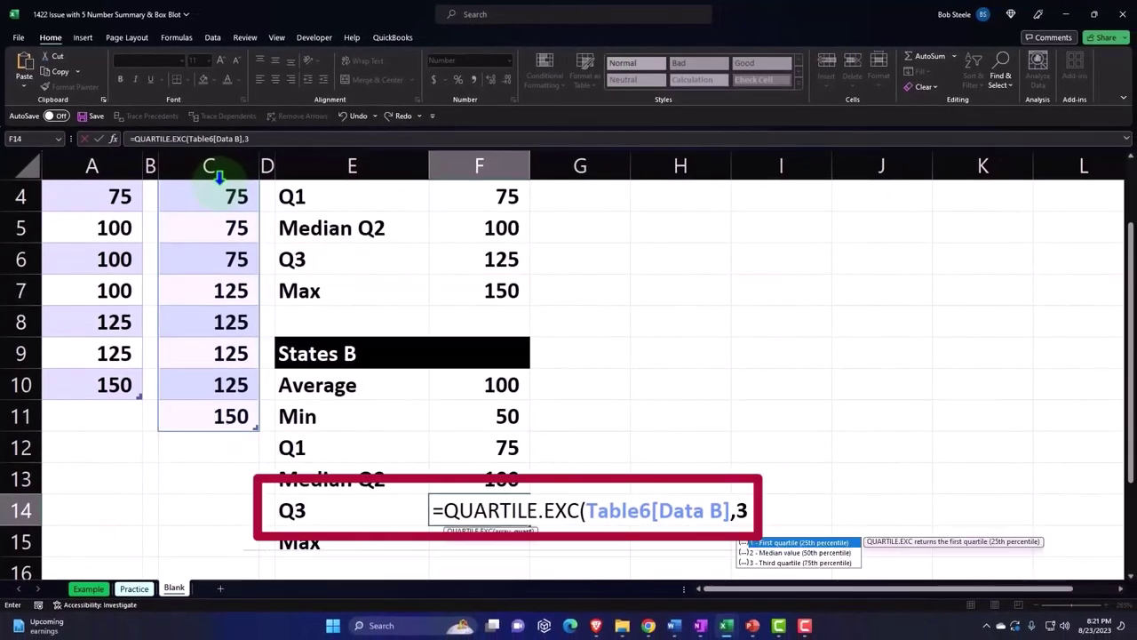
key("Return")
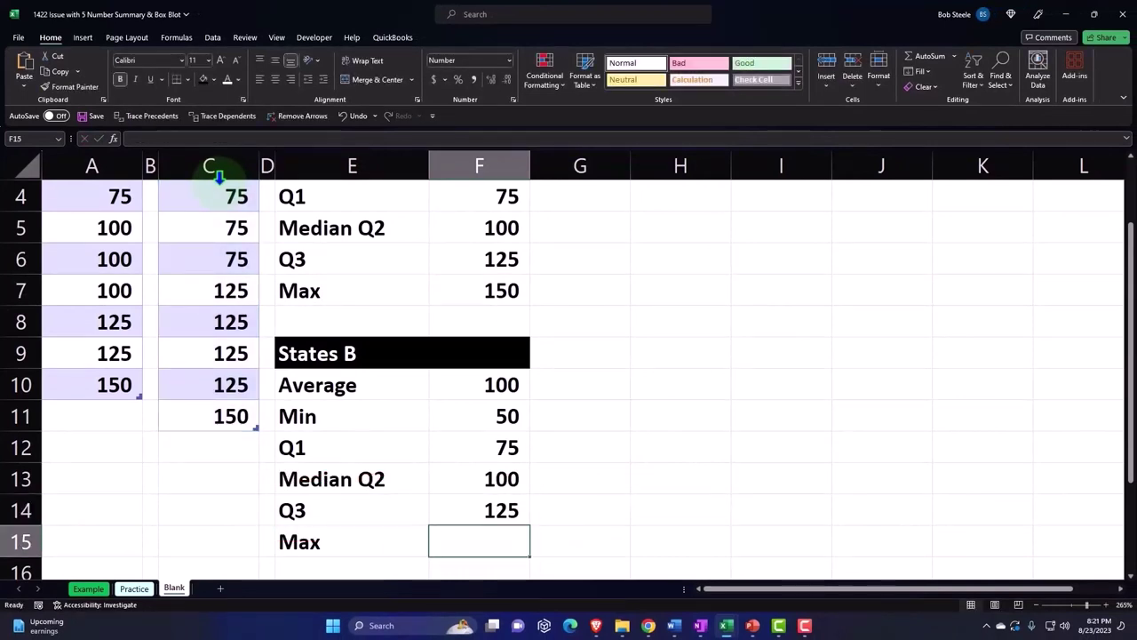
type("=")
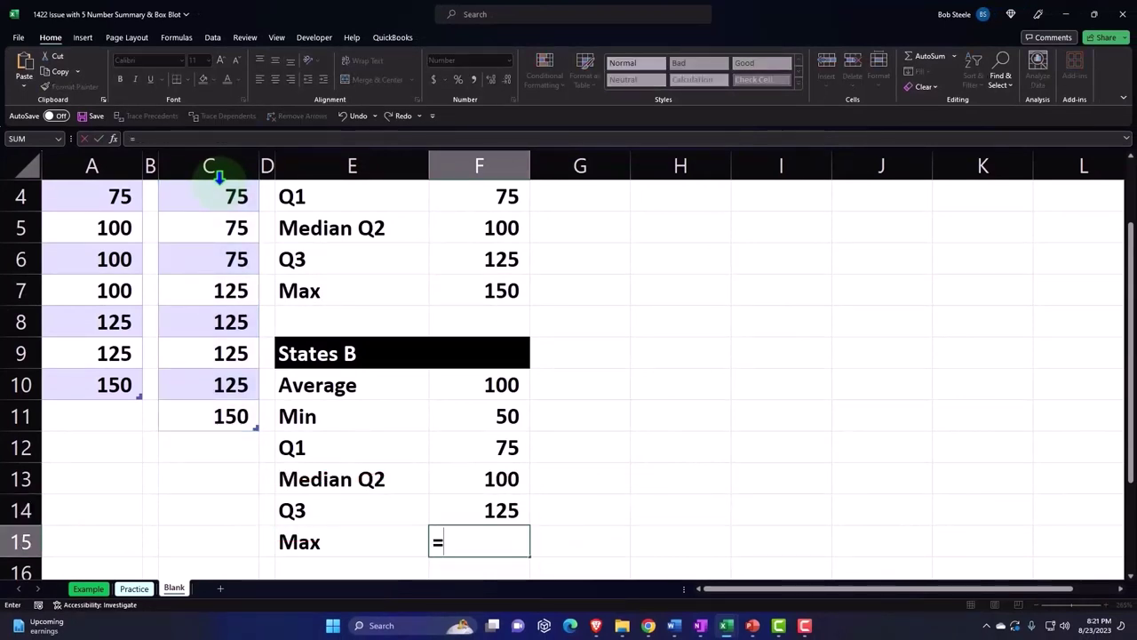
type("max")
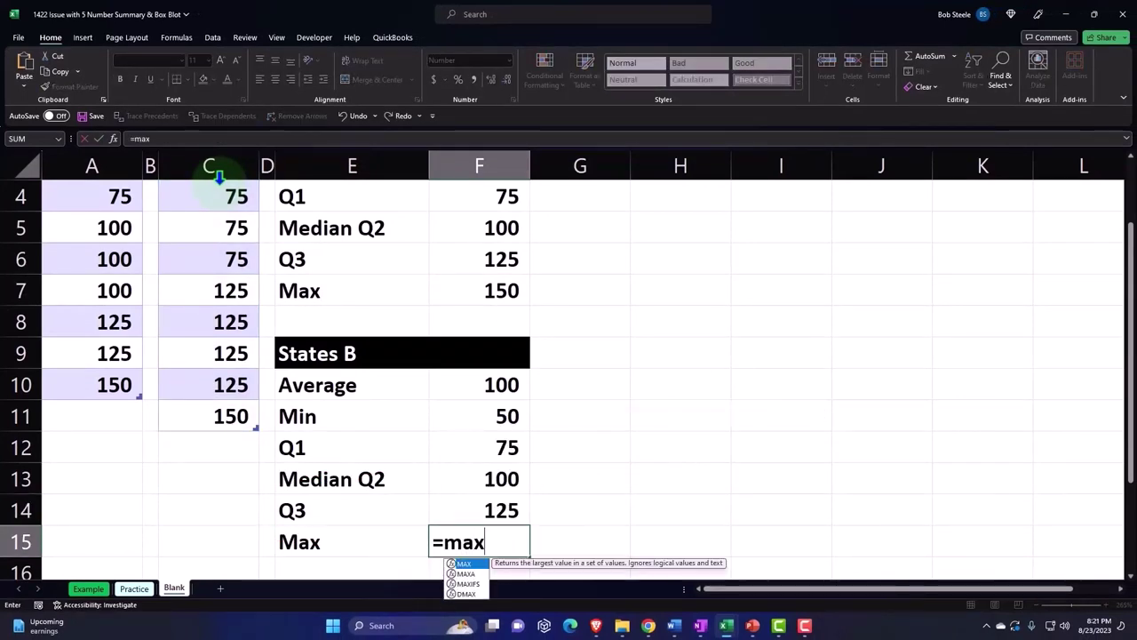
key("Tab")
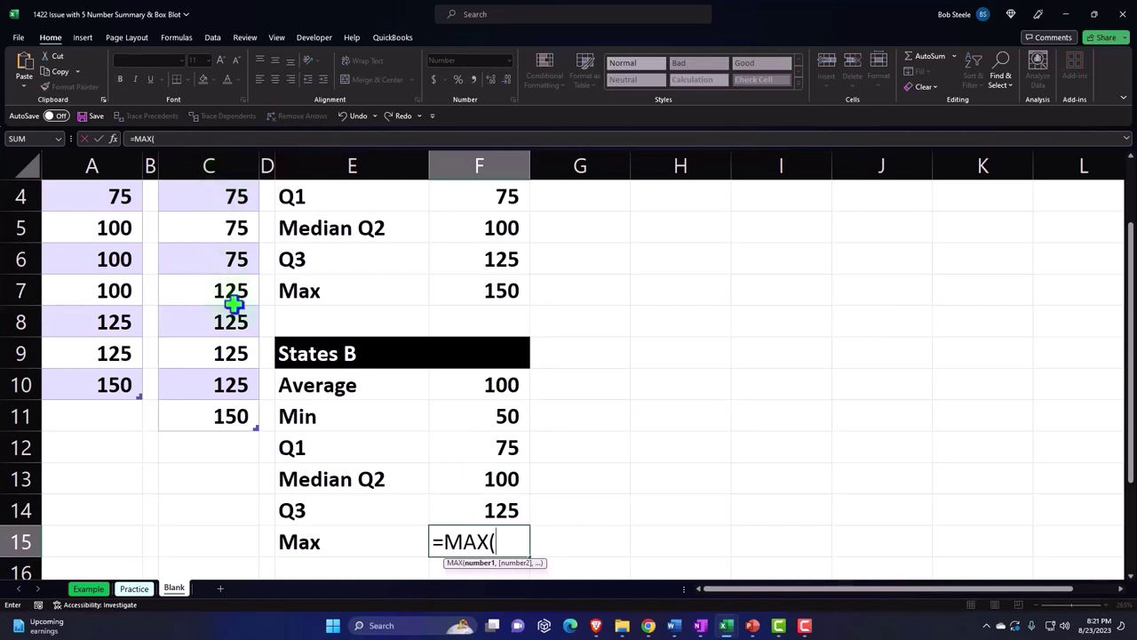
scroll(231, 294, "up", 1)
left_click(218, 187)
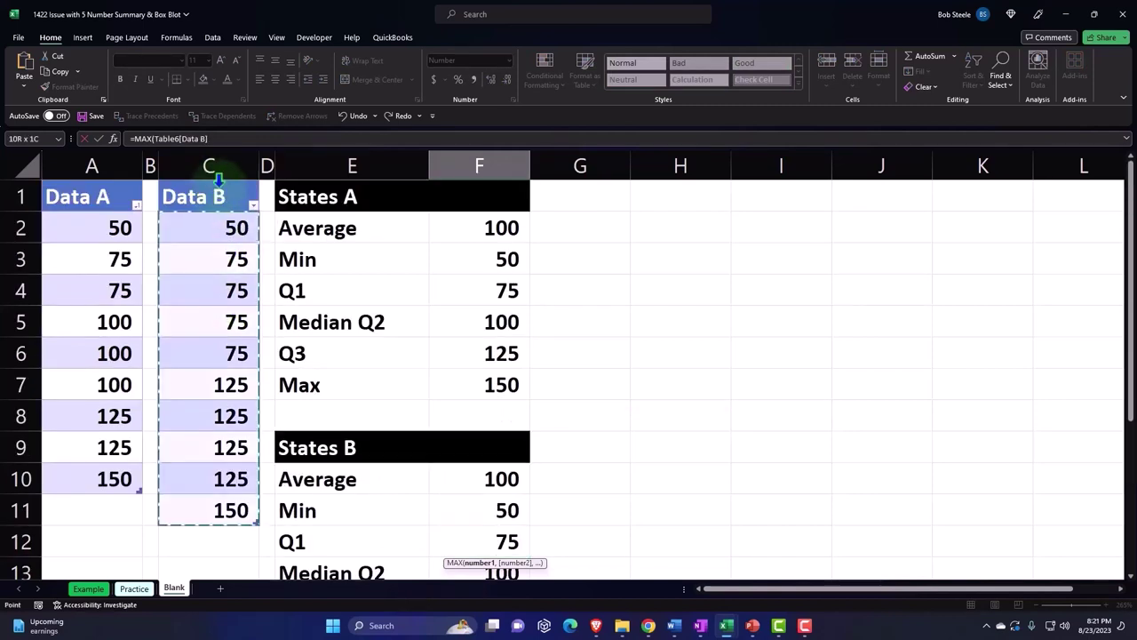
key("Return")
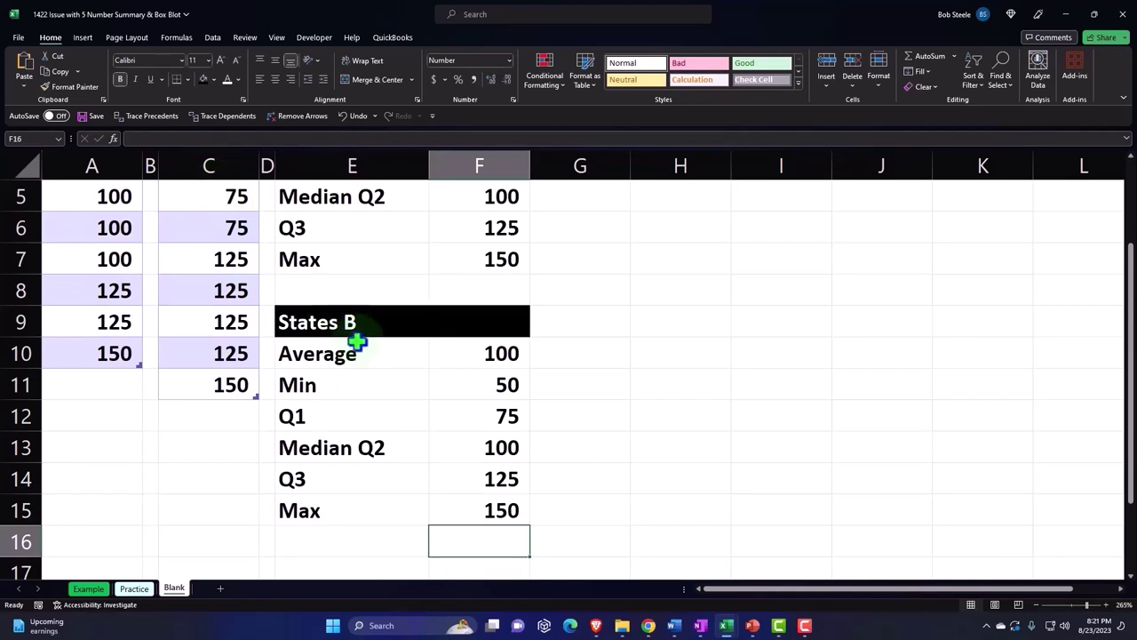
scroll(362, 345, "up", 2)
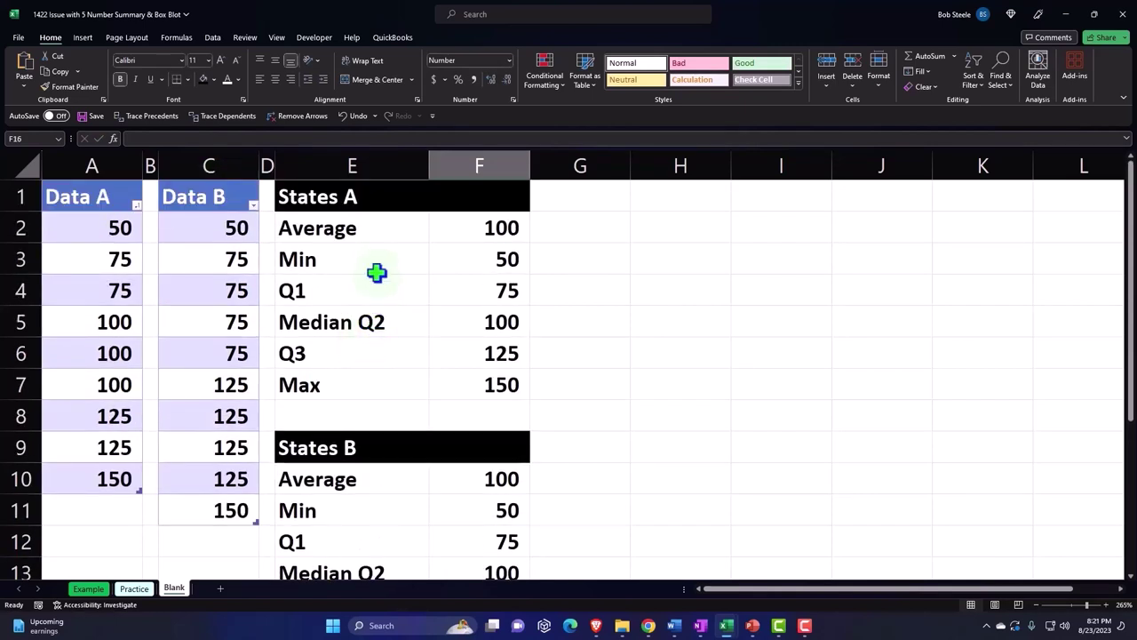
Step: Give the States A statistics table All Borders and a light cyan fill
left_click_drag(356, 229, 459, 369)
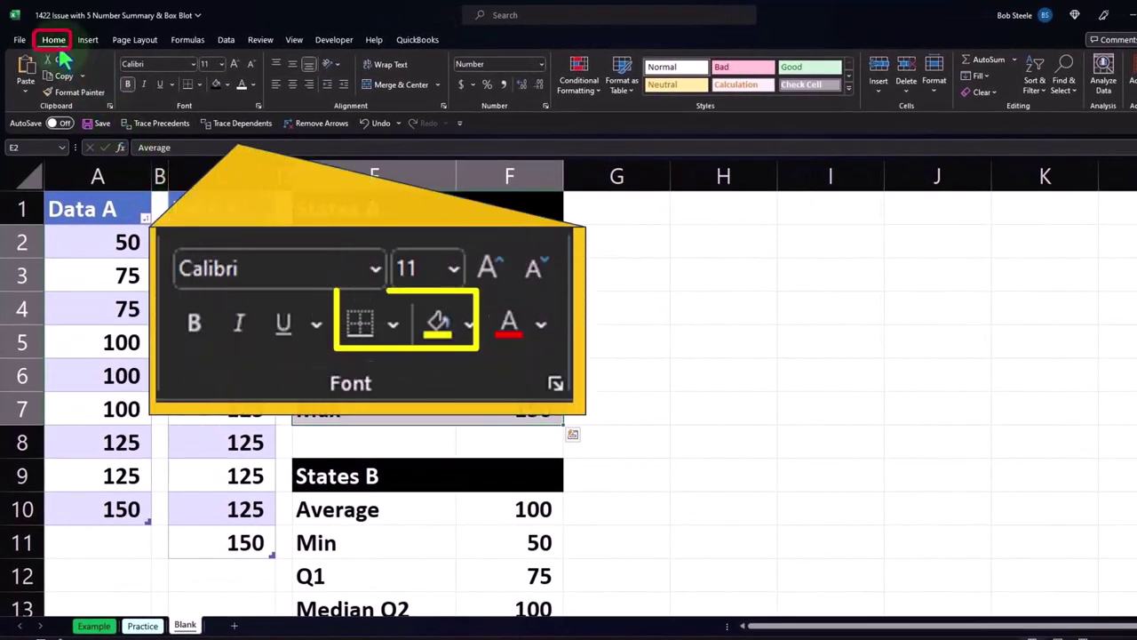
left_click(199, 84)
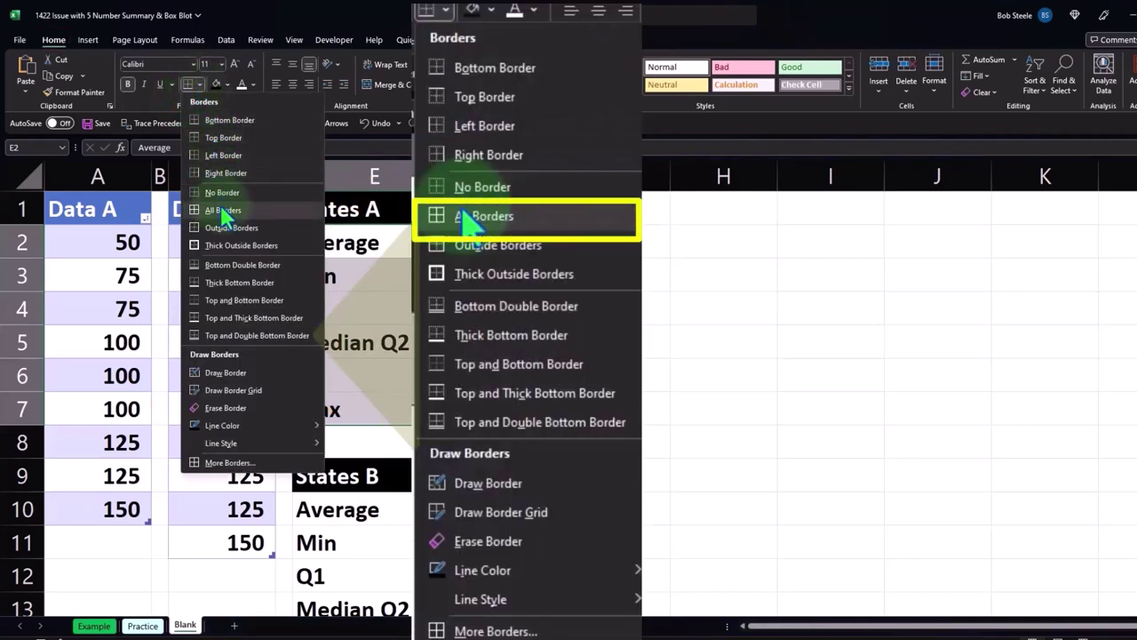
left_click(222, 209)
left_click(226, 84)
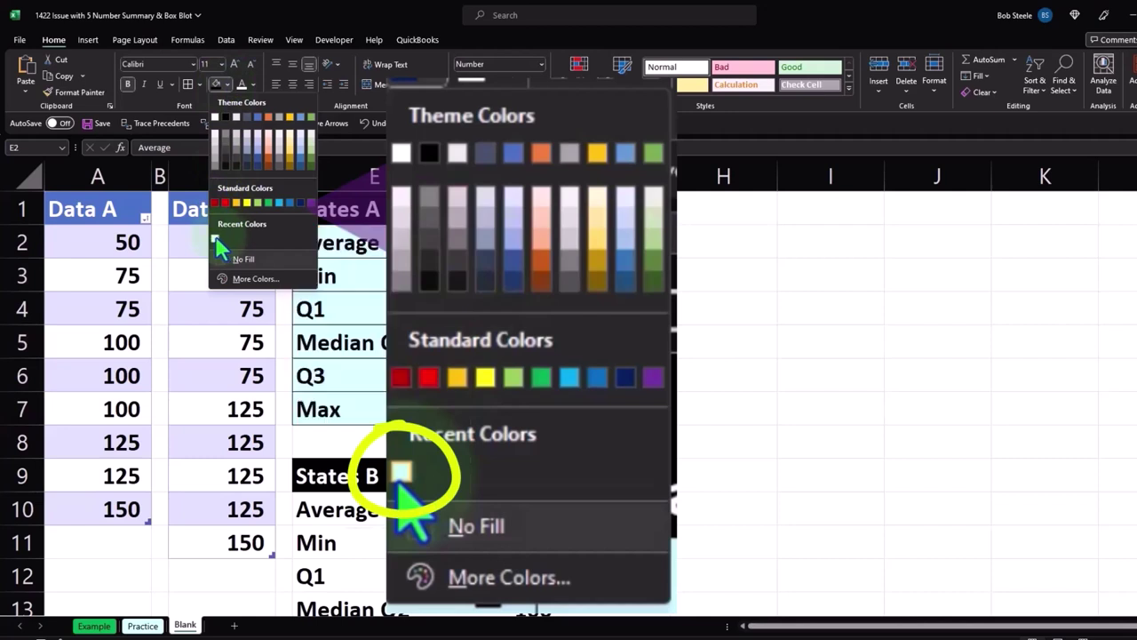
left_click(258, 279)
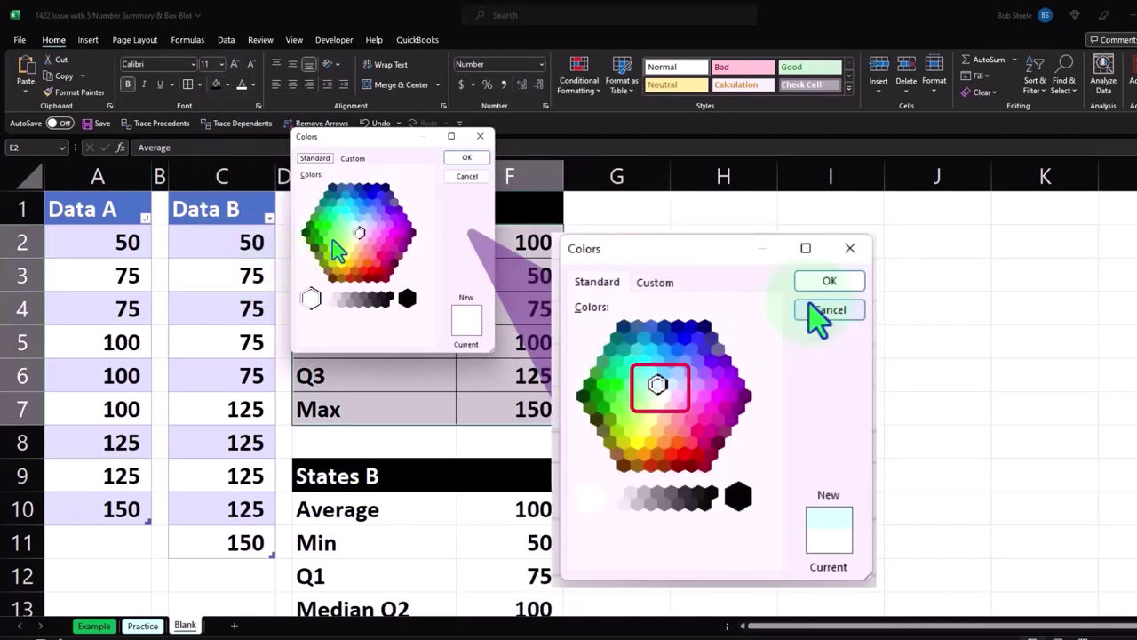
left_click(355, 226)
left_click(464, 160)
Step: Add borders to the States B statistics rows E10:F15
scroll(503, 284, "down", 1)
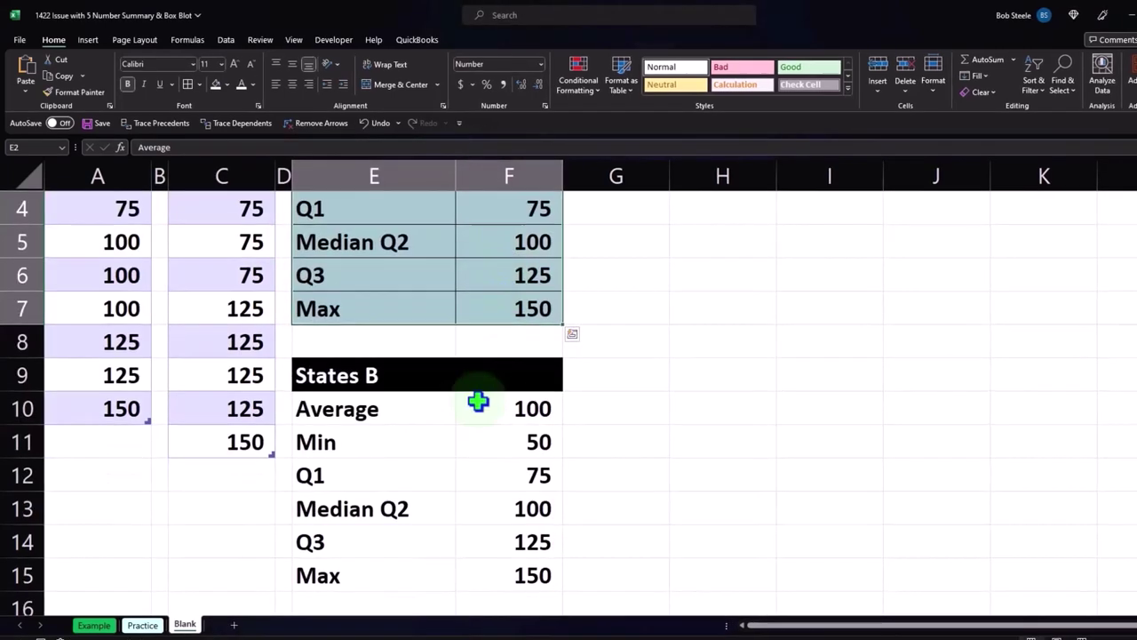
left_click_drag(471, 404, 460, 532)
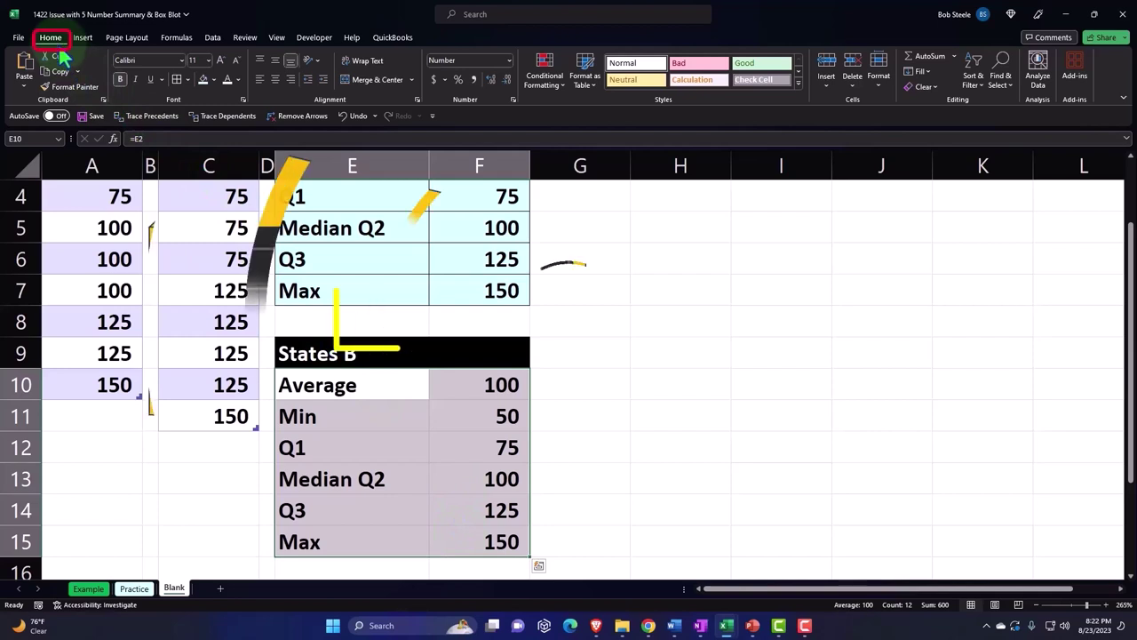
left_click(177, 79)
left_click(614, 363)
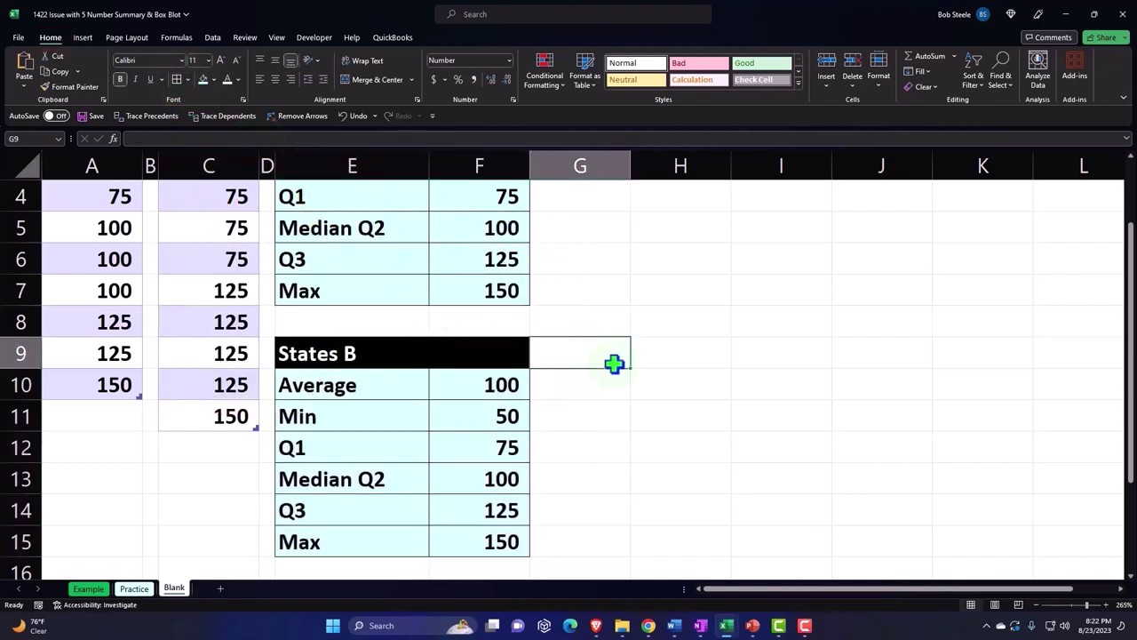
scroll(614, 363, "up", 1)
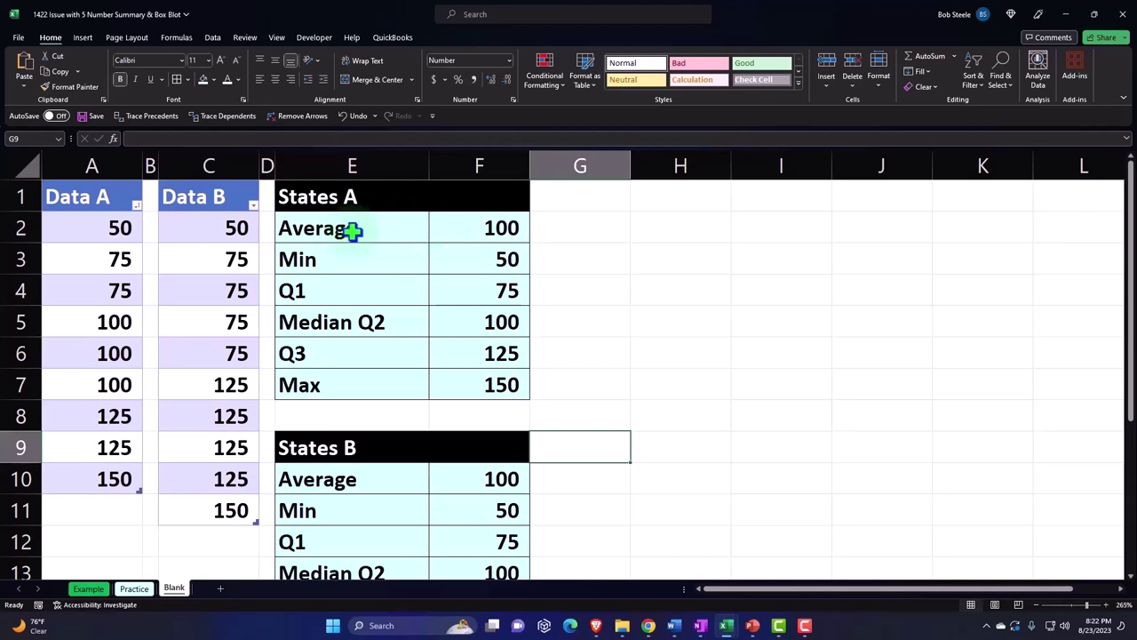
Step: Insert a Box and Whisker chart of the Data A column titled 'Data A' and move it beside the tables
left_click(102, 183)
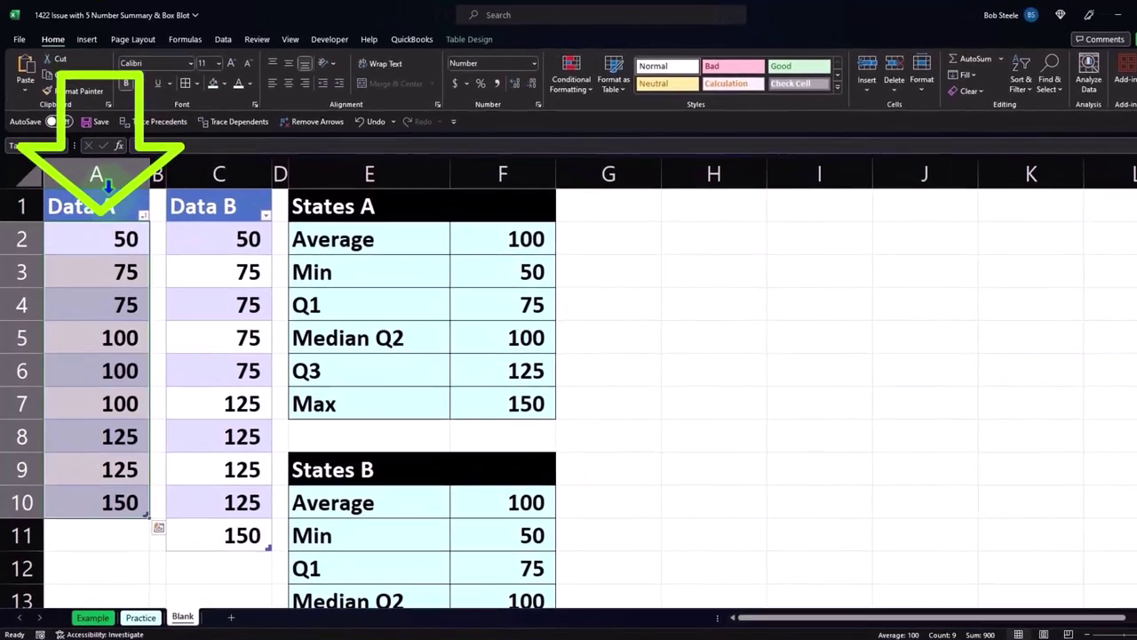
left_click(89, 43)
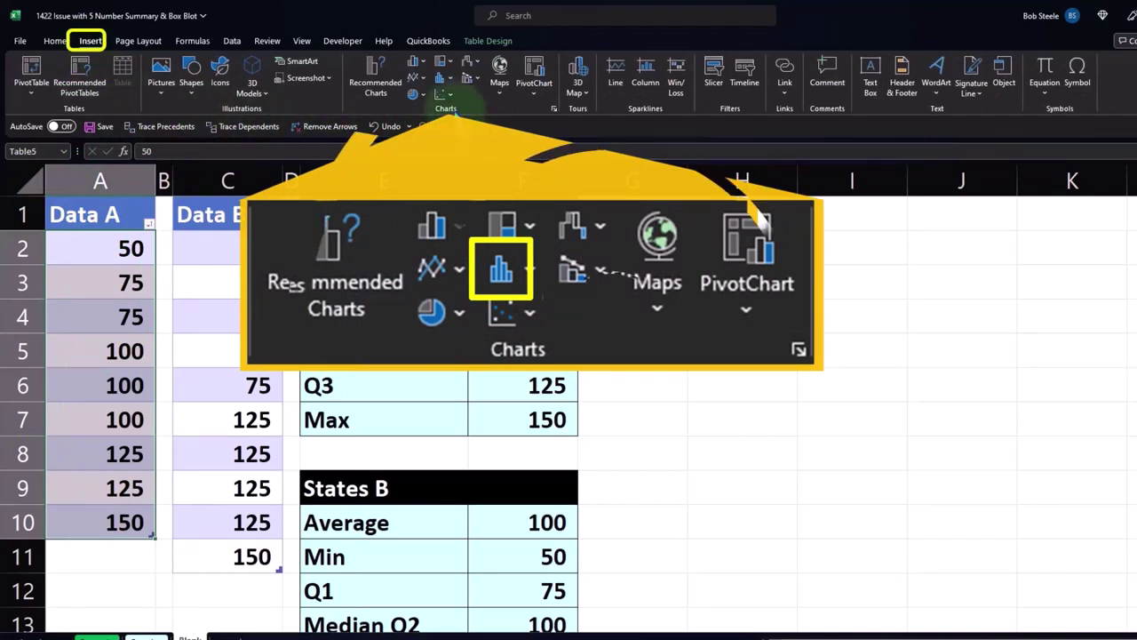
left_click(450, 81)
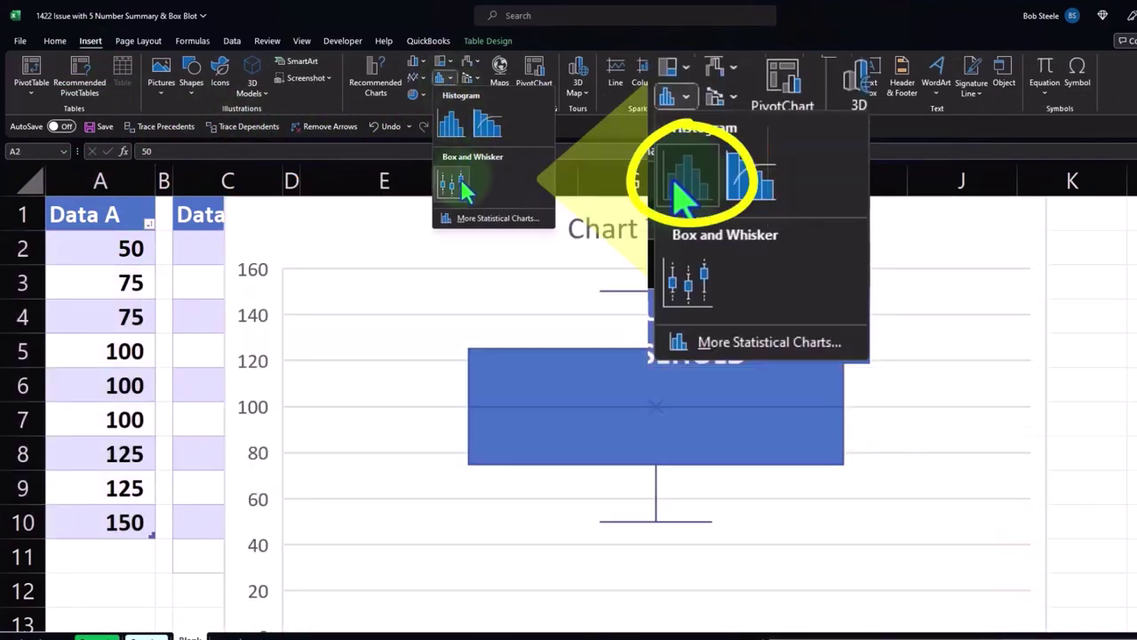
left_click(459, 176)
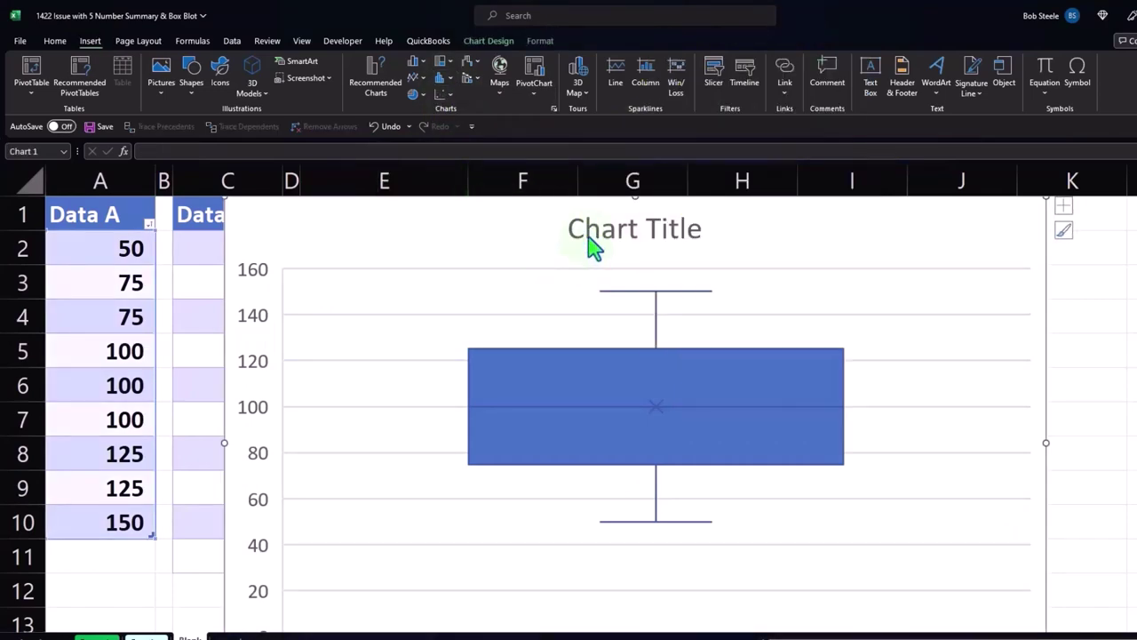
type("Da")
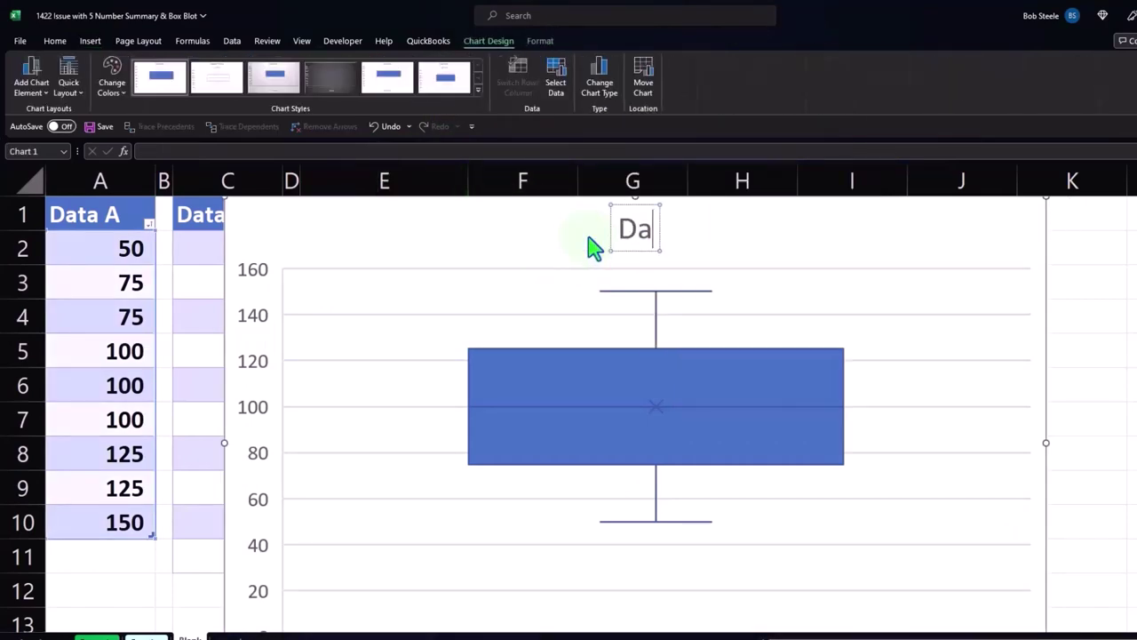
type("ta")
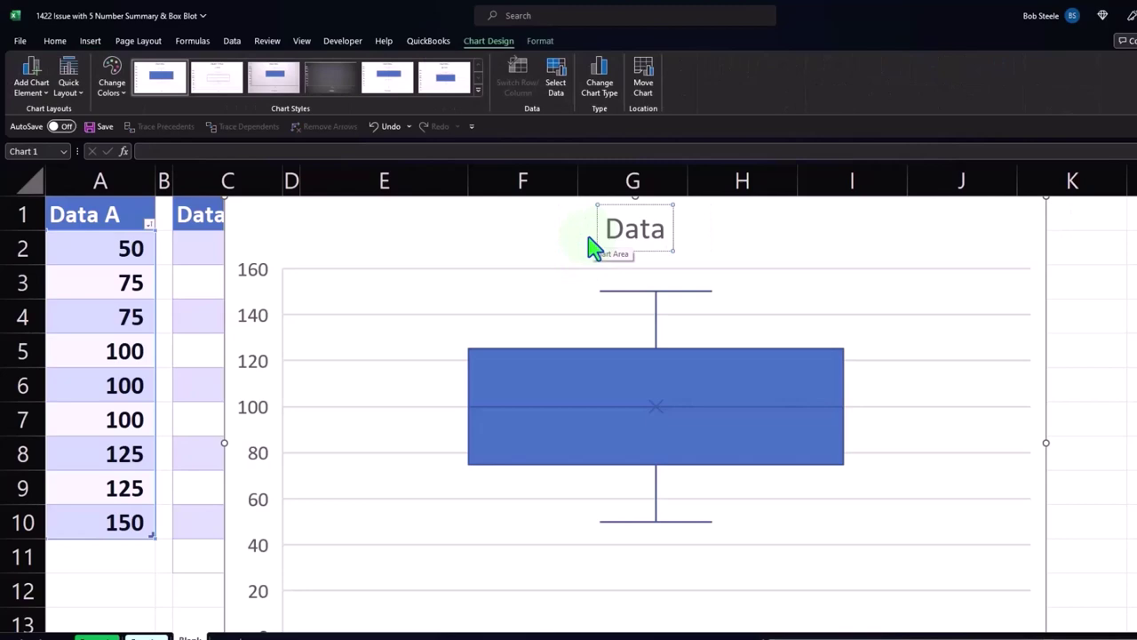
type(" A")
left_click_drag(262, 229, 639, 231)
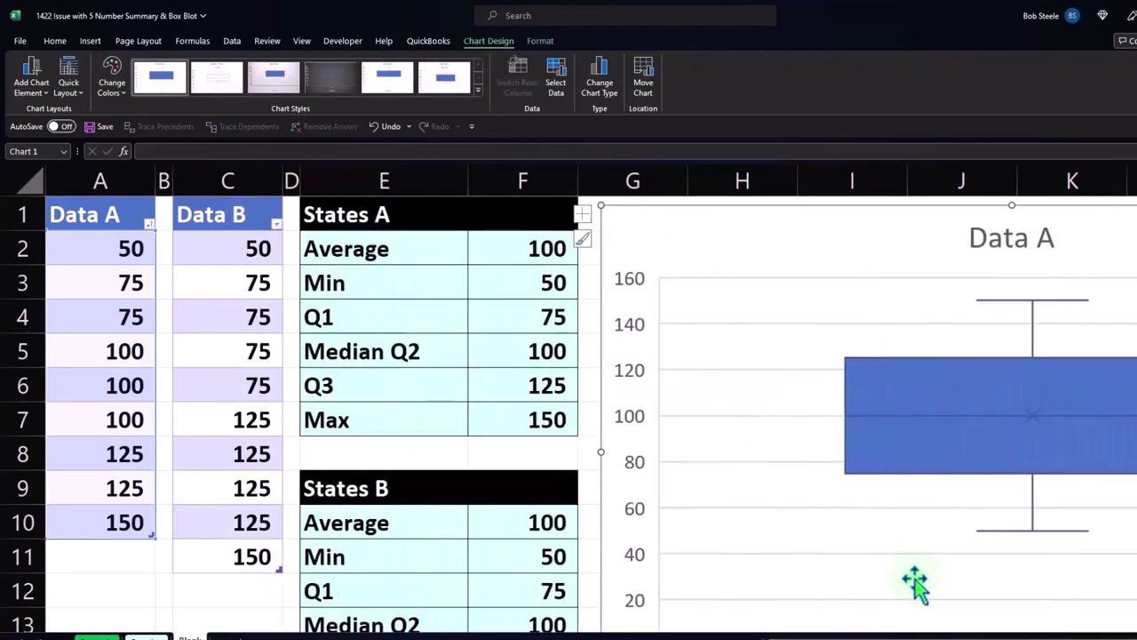
Step: Add right-side data labels (150, 125, 100, 75, 50) to the Data A box plot
scroll(1000, 633, "right", 2)
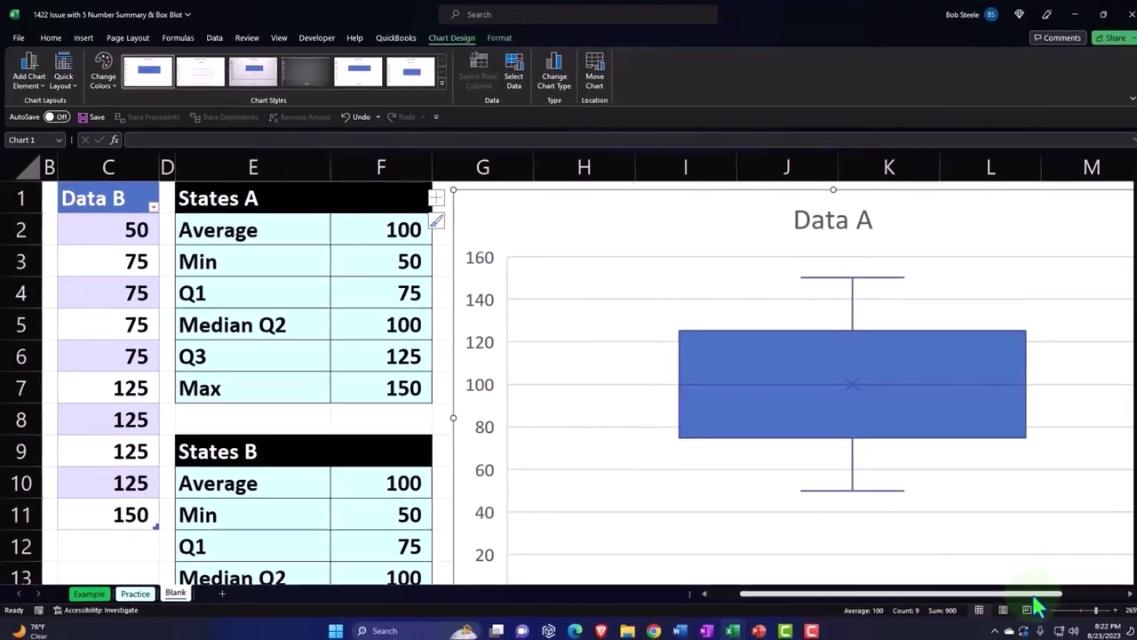
scroll(1035, 589, "right", 3)
scroll(958, 515, "down", 1)
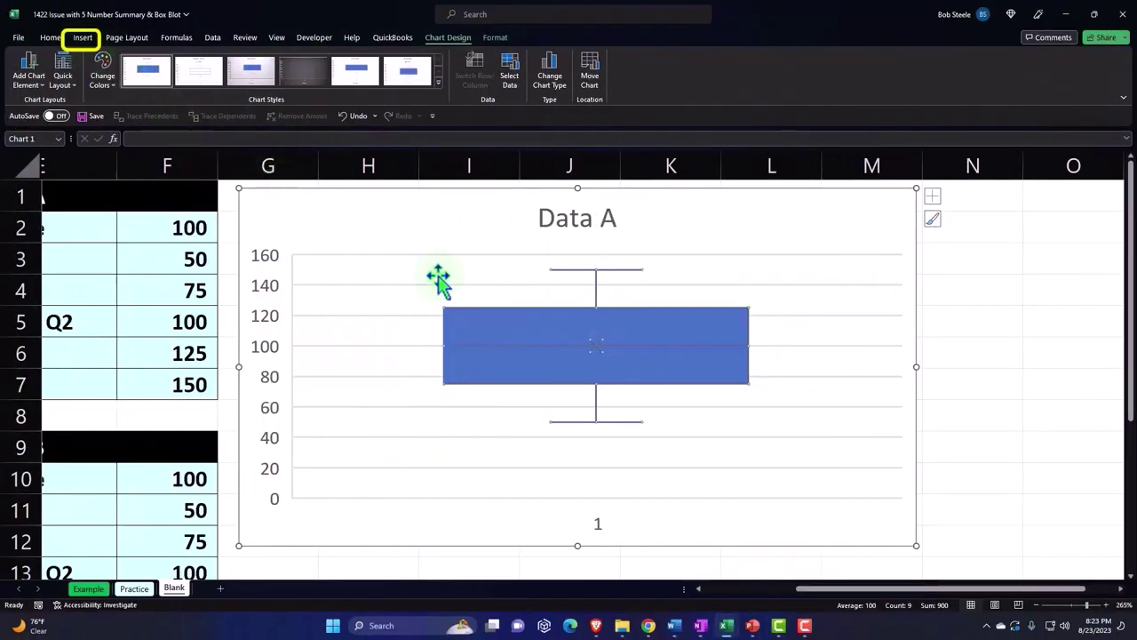
right_click(503, 316)
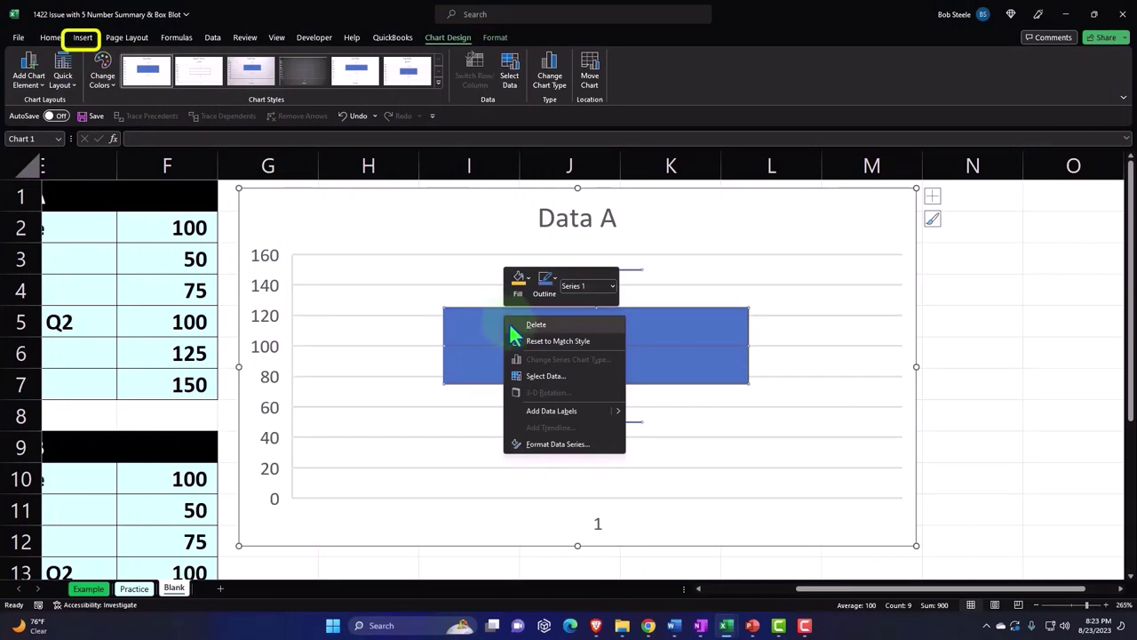
left_click(466, 335)
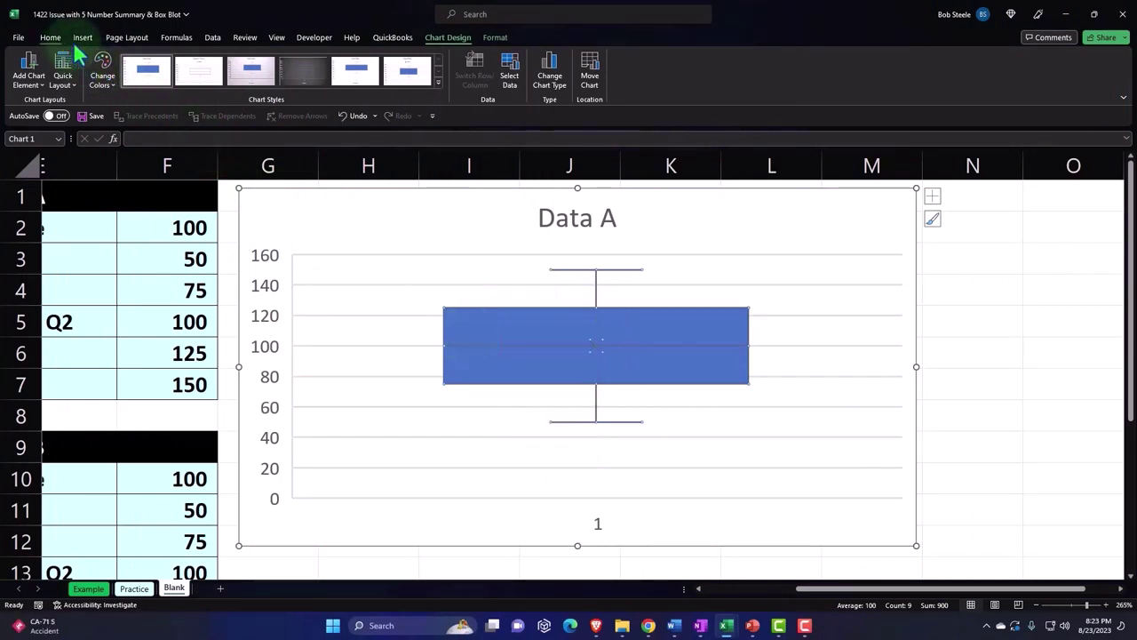
left_click(36, 87)
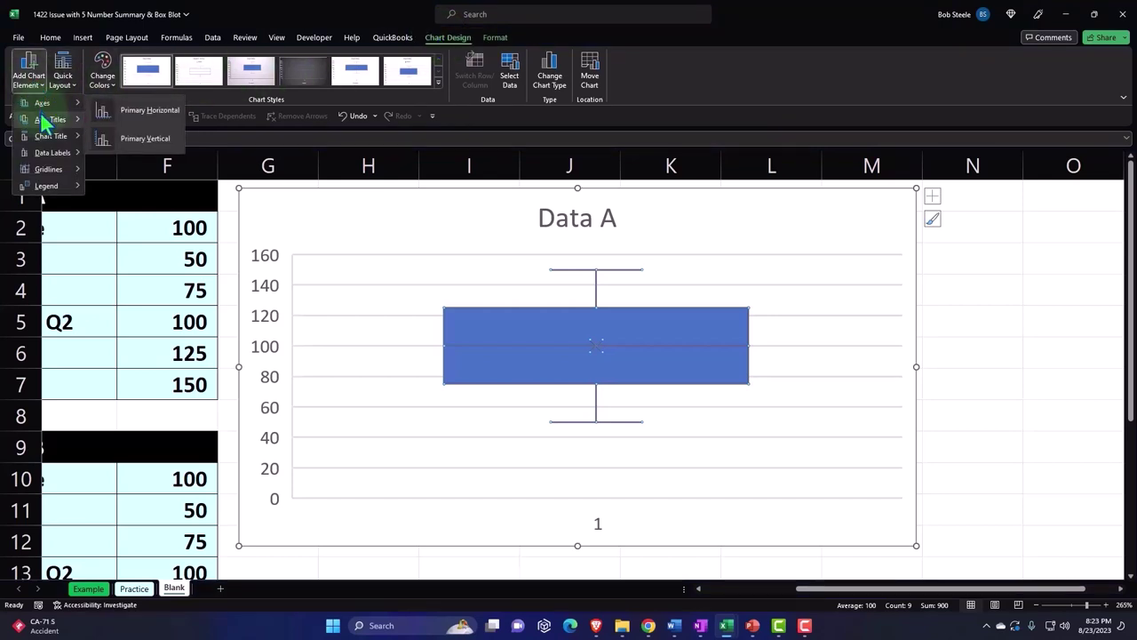
mouse_move(41, 116)
mouse_move(44, 139)
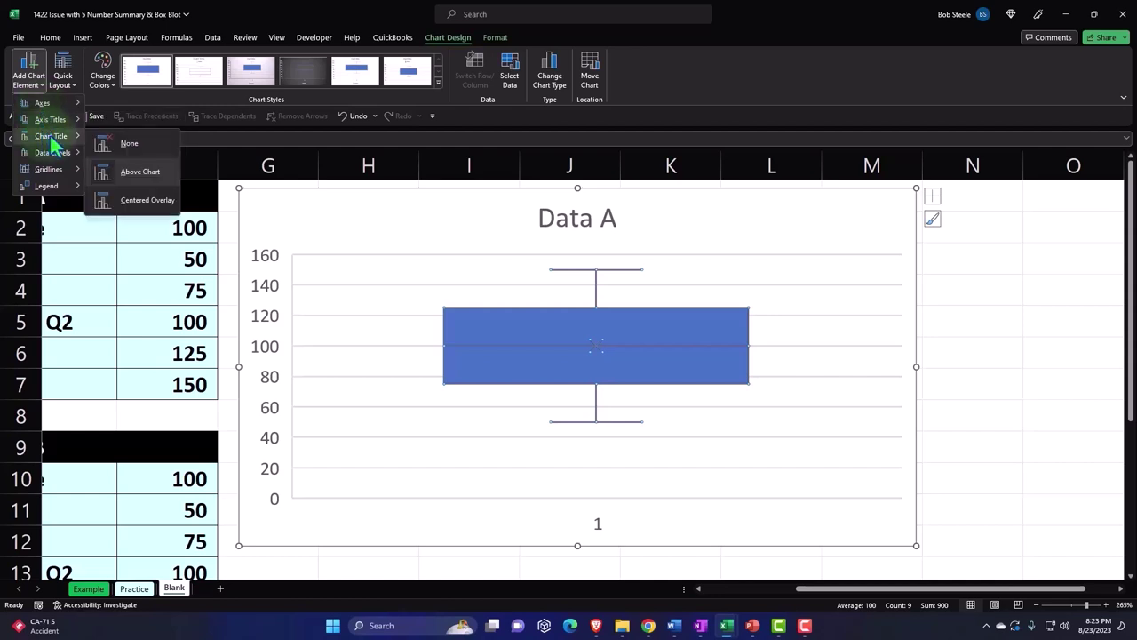
mouse_move(56, 159)
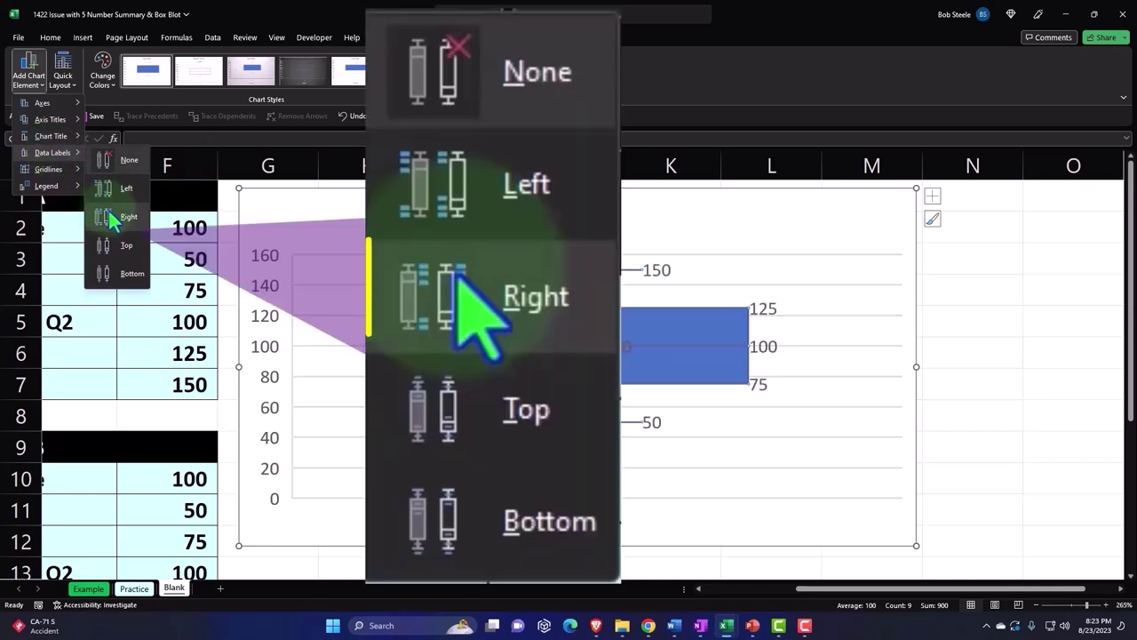
left_click(109, 215)
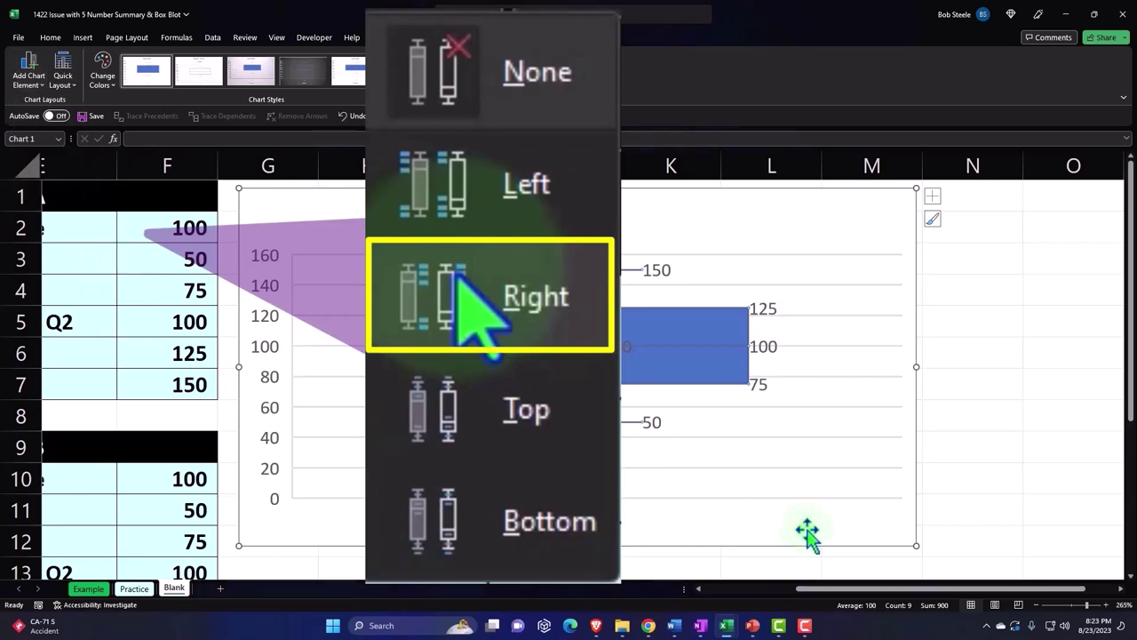
scroll(822, 604, "left", 2)
scroll(817, 610, "left", 1)
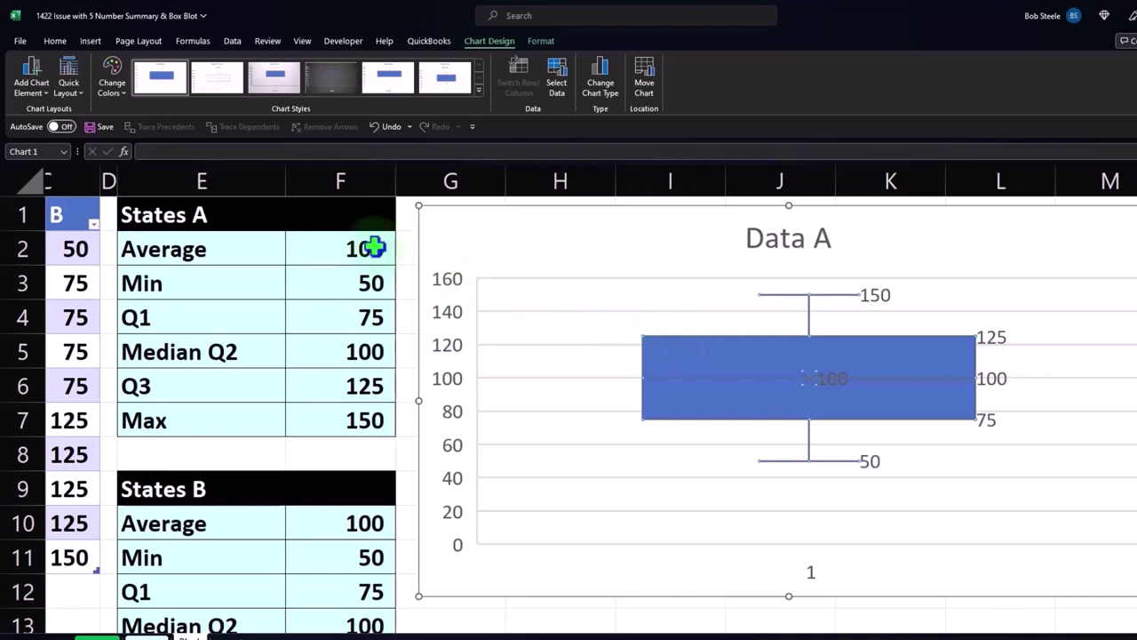
left_click(371, 249)
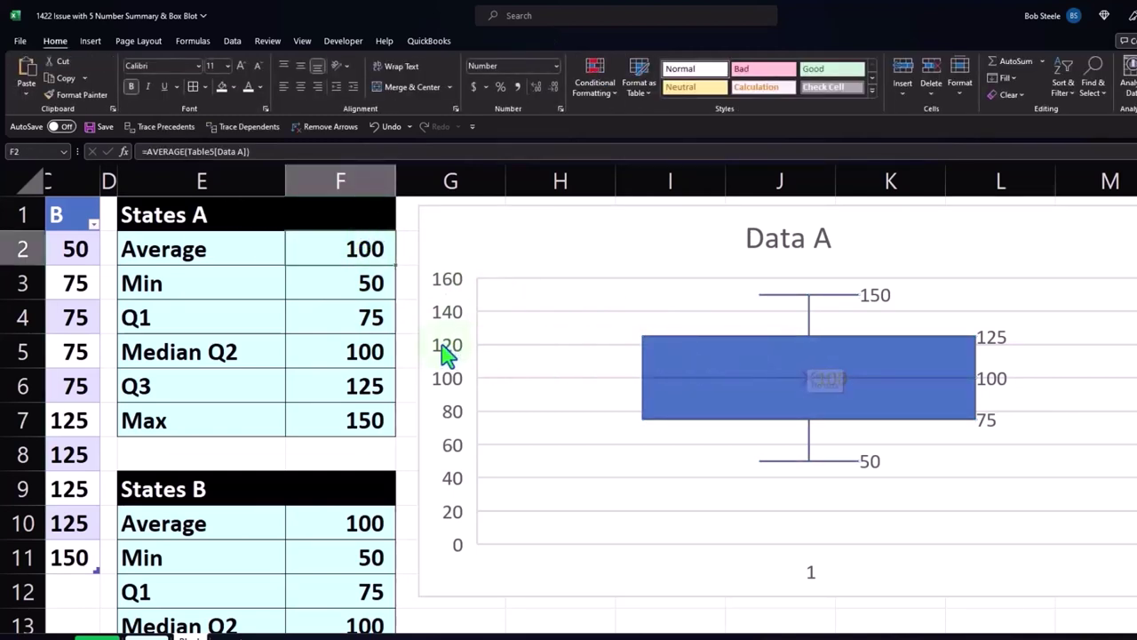
left_click(366, 350)
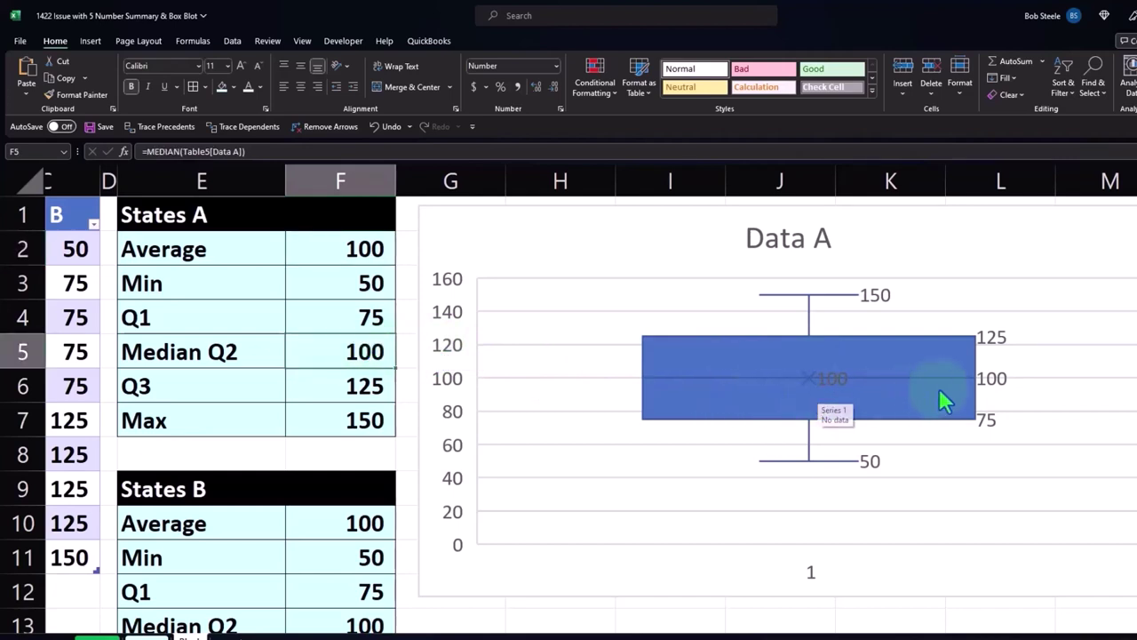
mouse_move(950, 381)
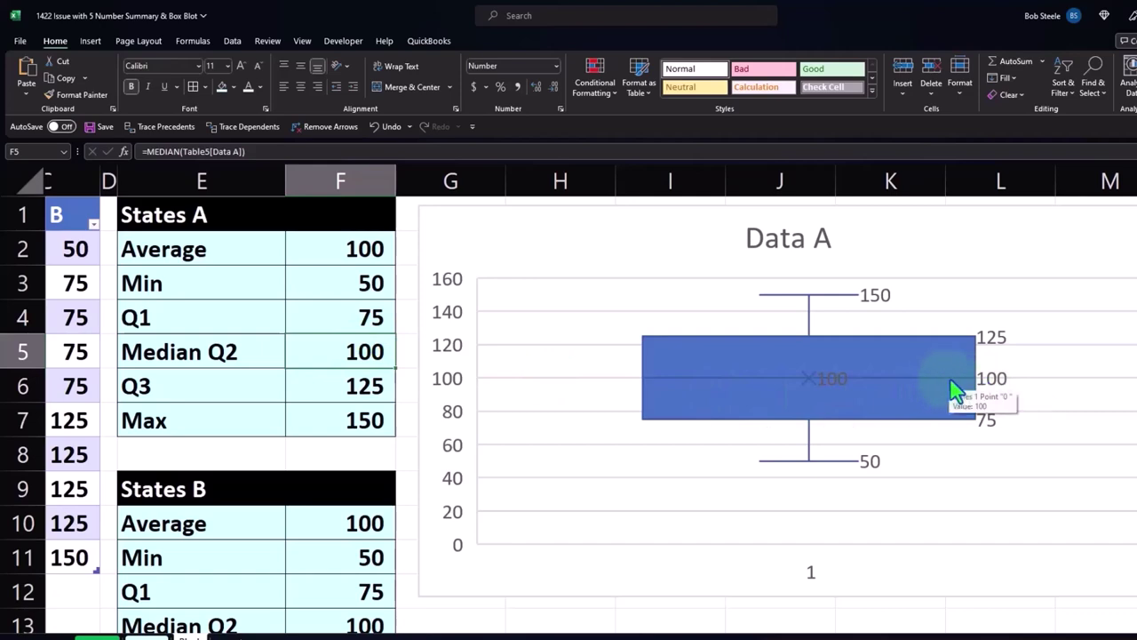
left_click(370, 284)
mouse_move(831, 463)
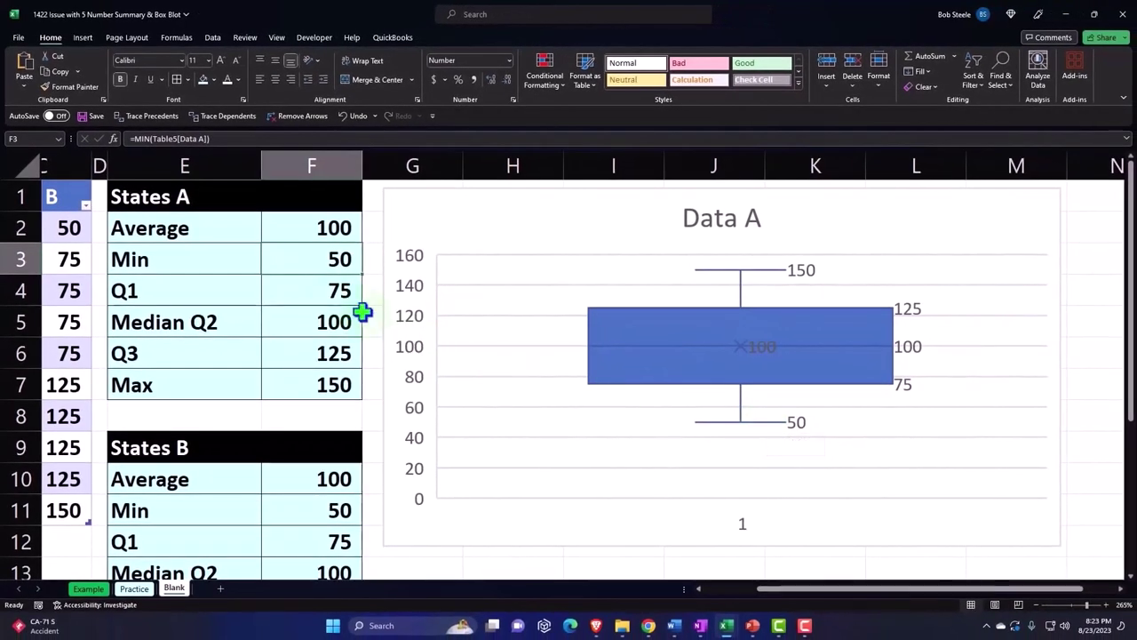
left_click(333, 292)
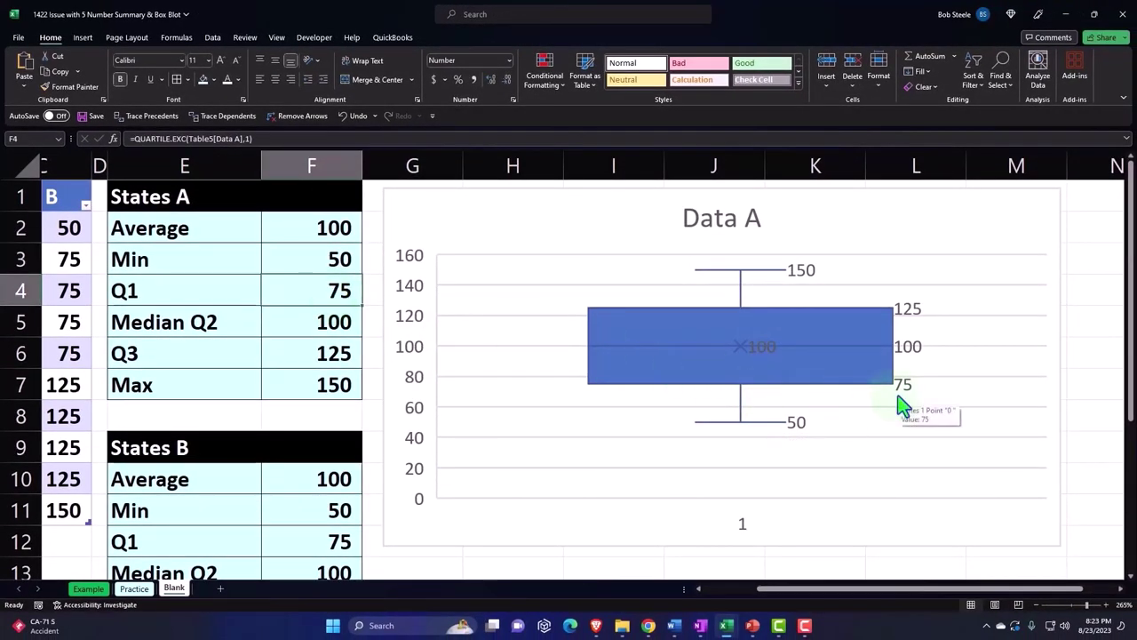
left_click(330, 322)
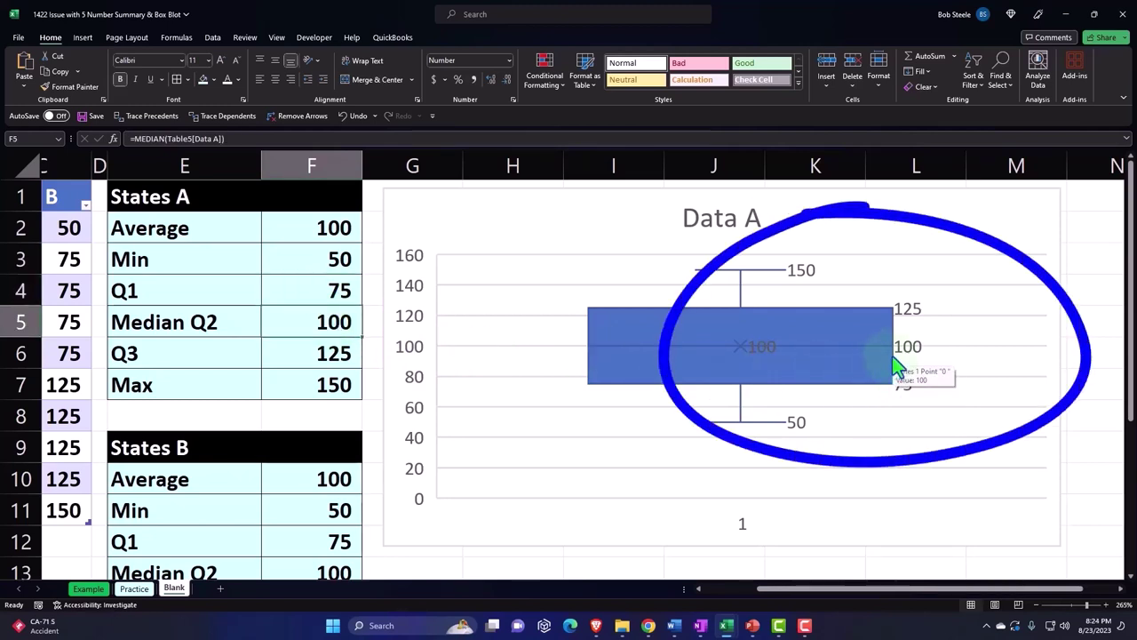
left_click(338, 351)
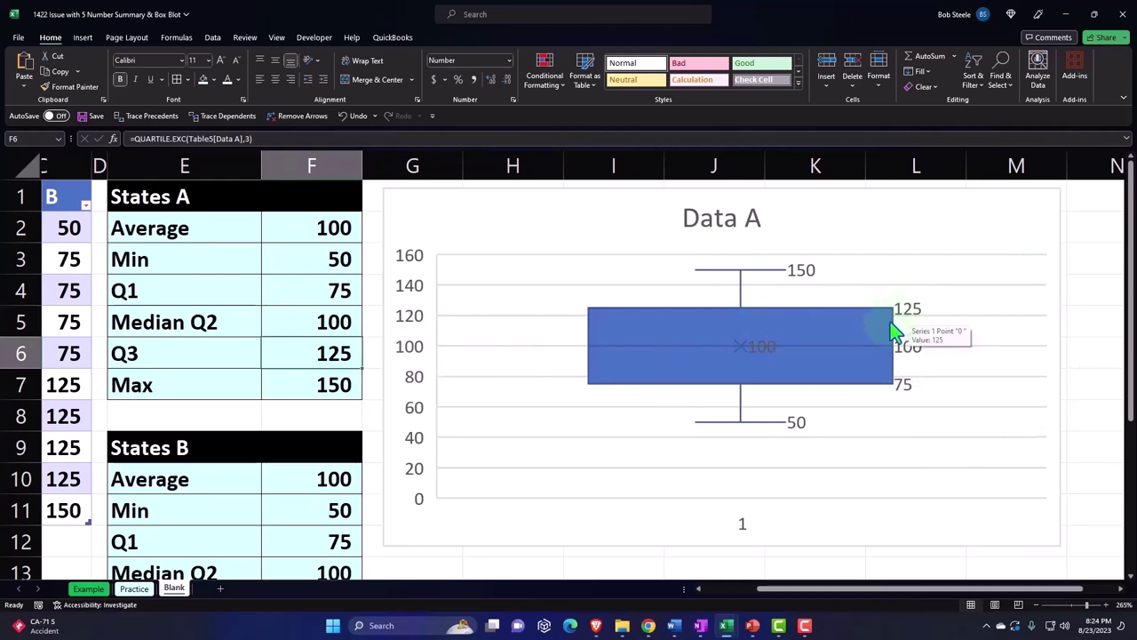
left_click(343, 384)
scroll(347, 386, "down", 1)
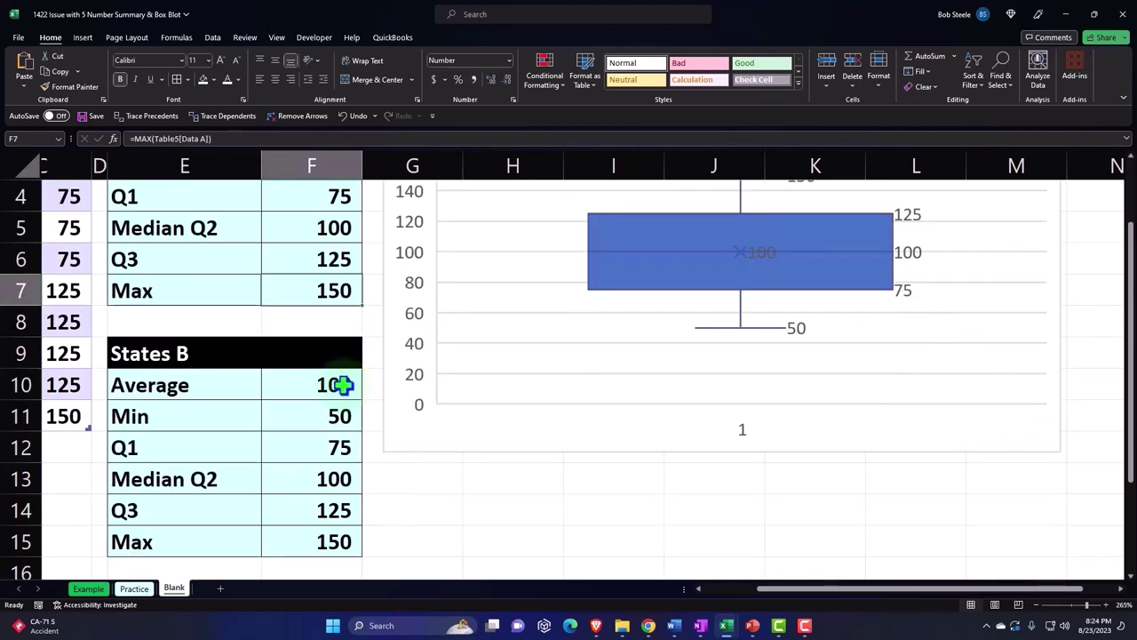
scroll(386, 427, "up", 1)
Step: Drag the Data A box plot's bottom edge down to make it taller, then select the States B table
left_click_drag(496, 213, 495, 207)
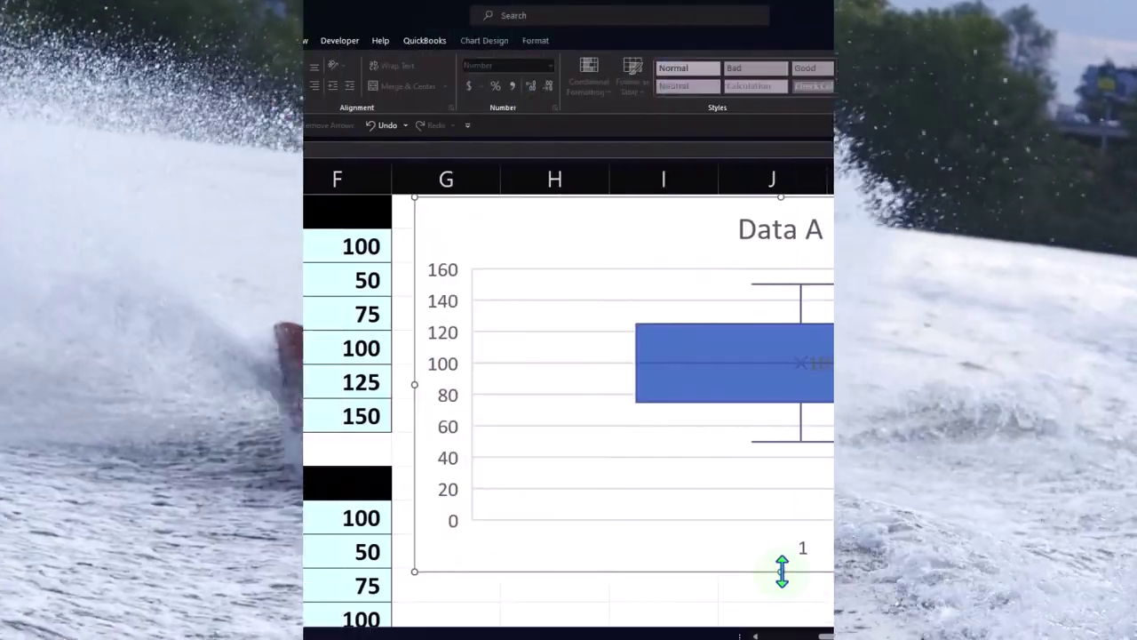
left_click_drag(782, 571, 788, 609)
scroll(795, 533, "down", 3)
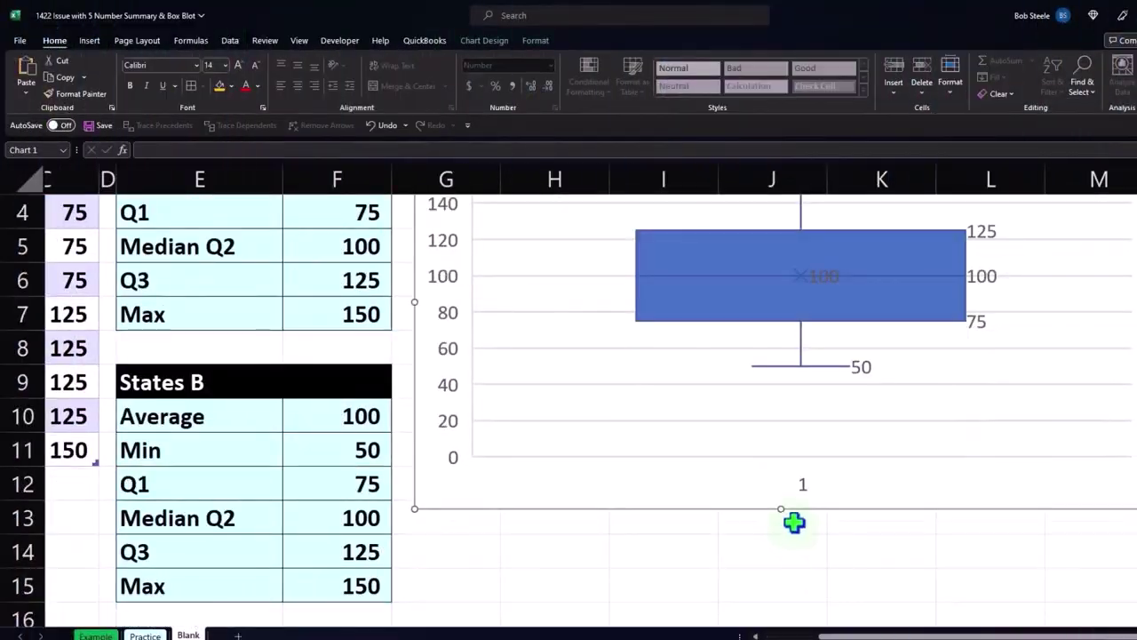
left_click_drag(780, 519, 780, 538)
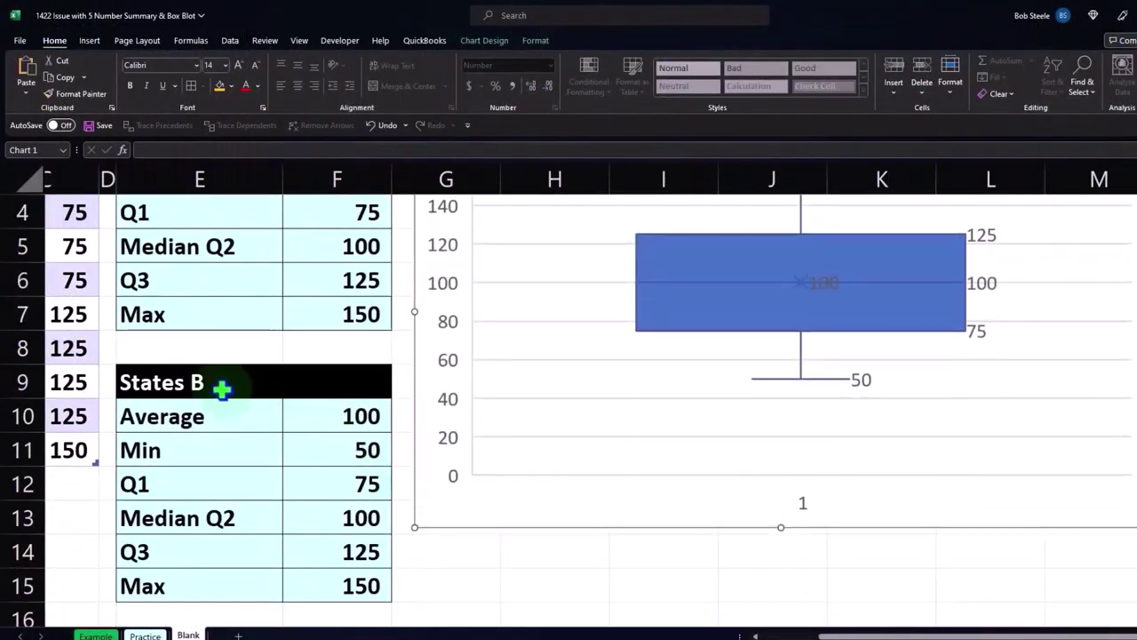
left_click_drag(223, 388, 330, 579)
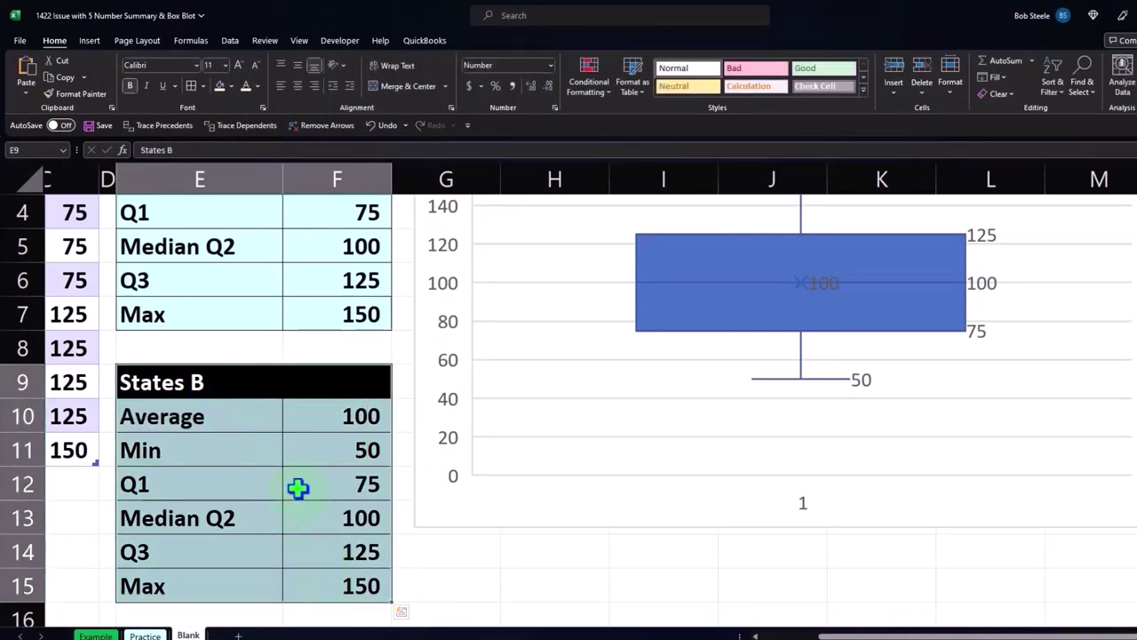
scroll(297, 487, "down", 1)
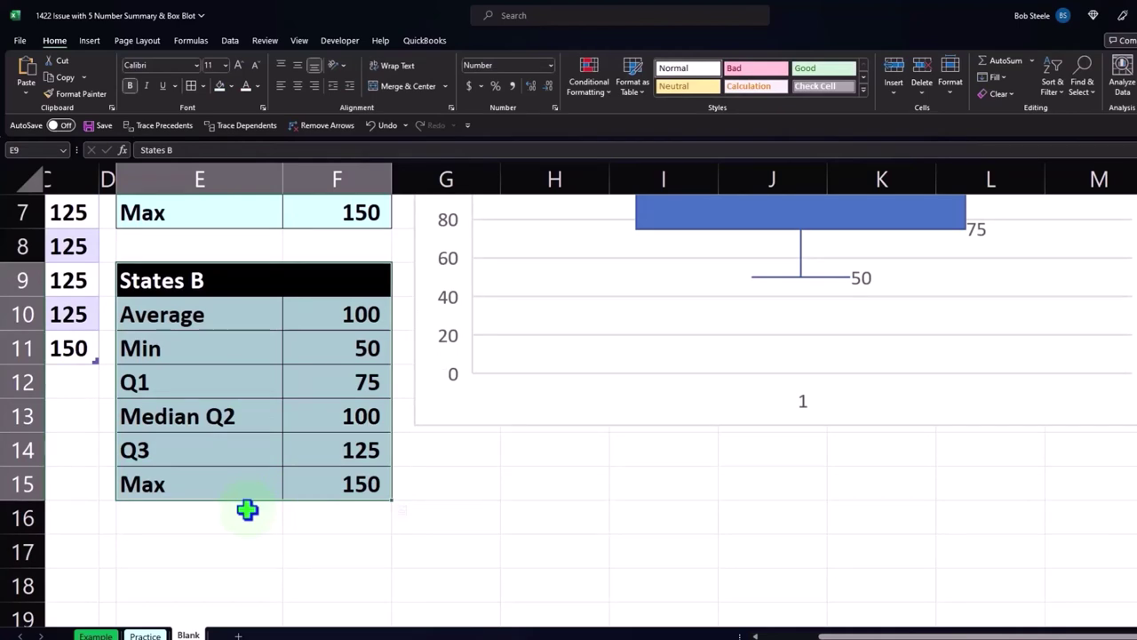
Step: Try cutting the States B table and pasting it at E14, then undo the paste
right_click(240, 283)
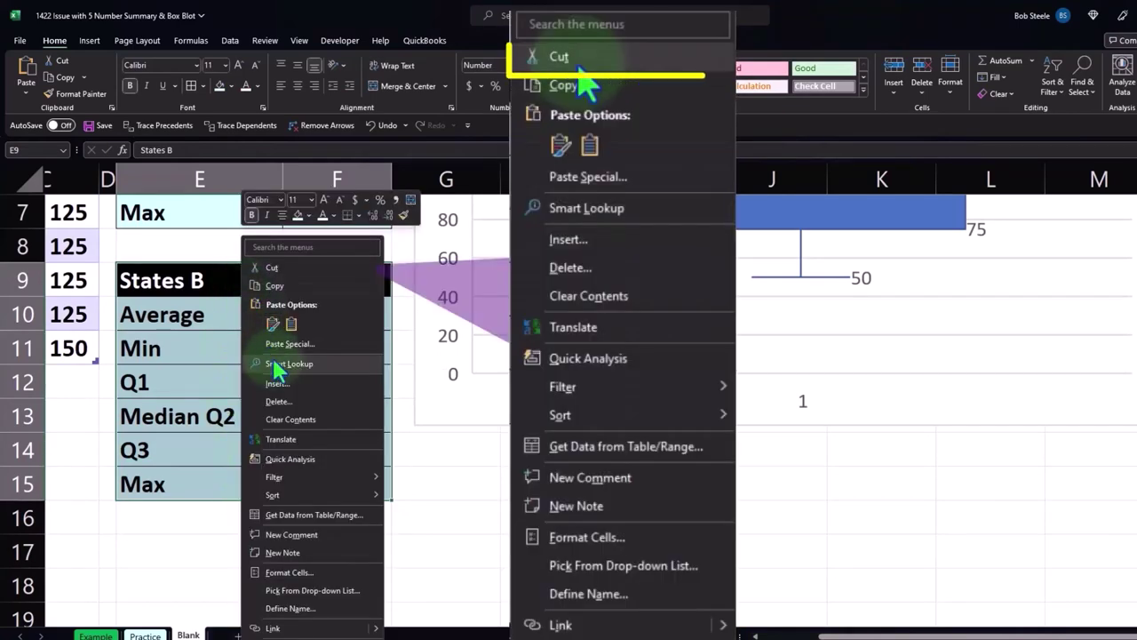
left_click(284, 267)
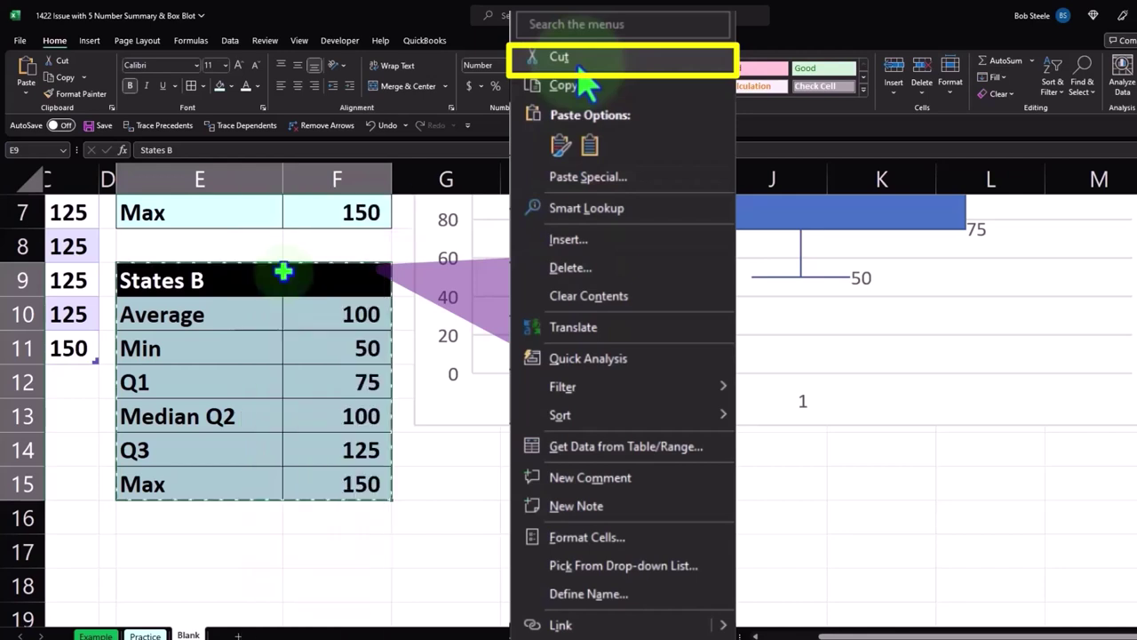
left_click(183, 449)
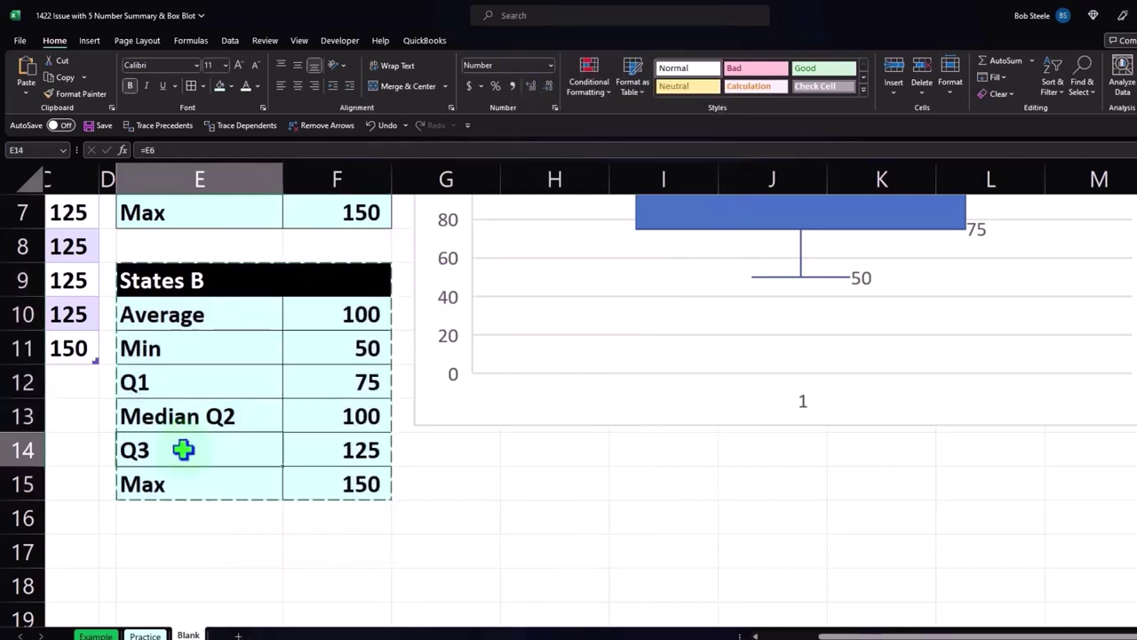
right_click(183, 449)
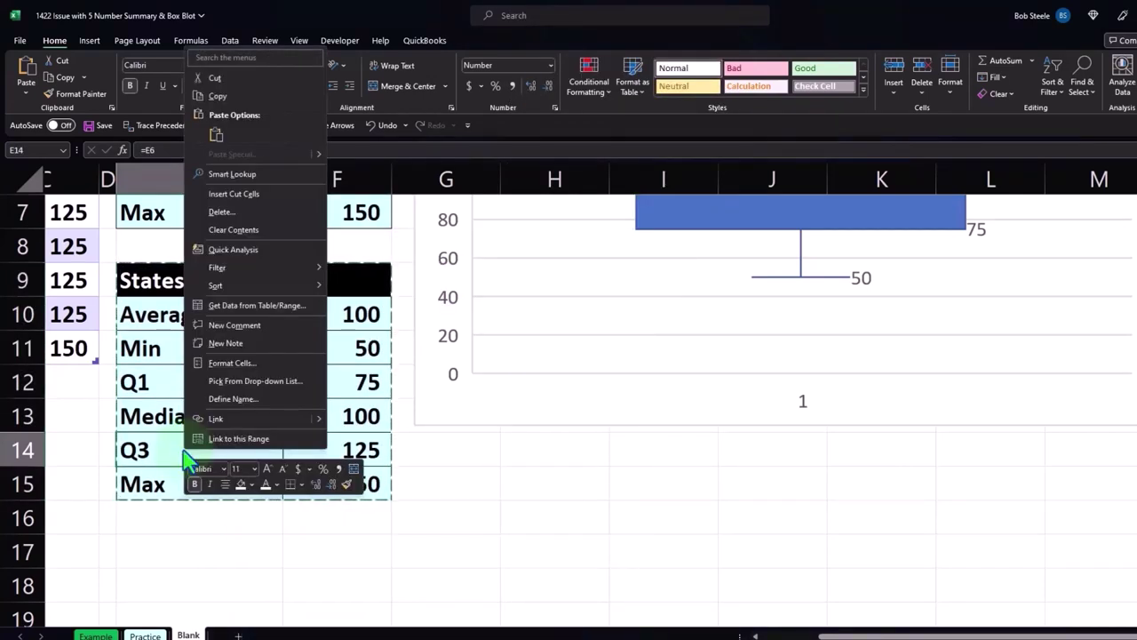
left_click(210, 133)
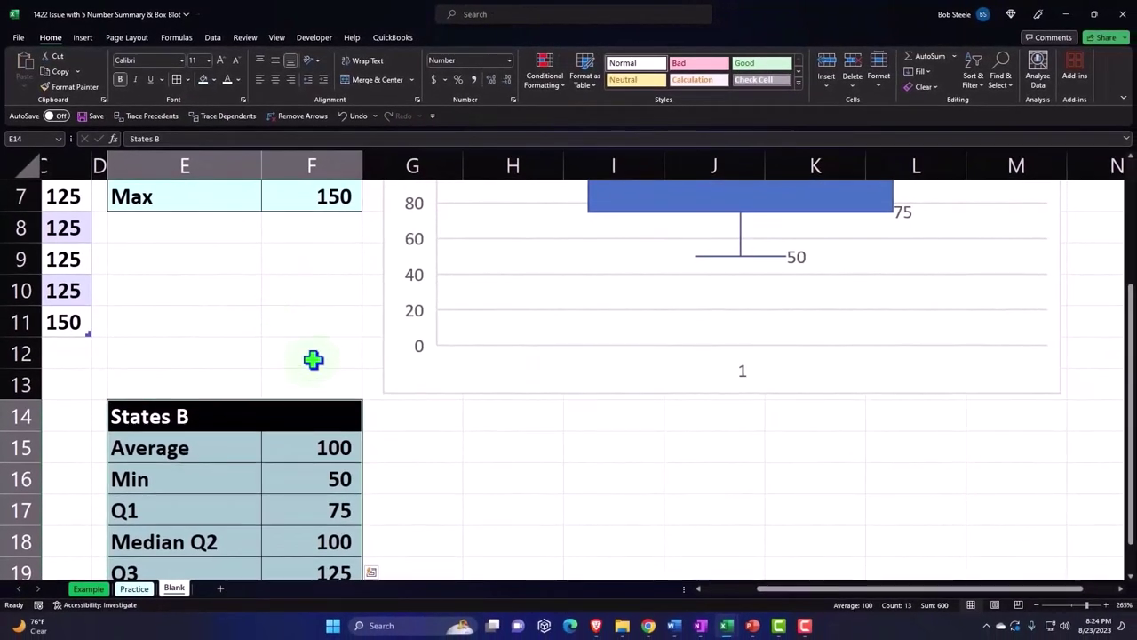
left_click(356, 117)
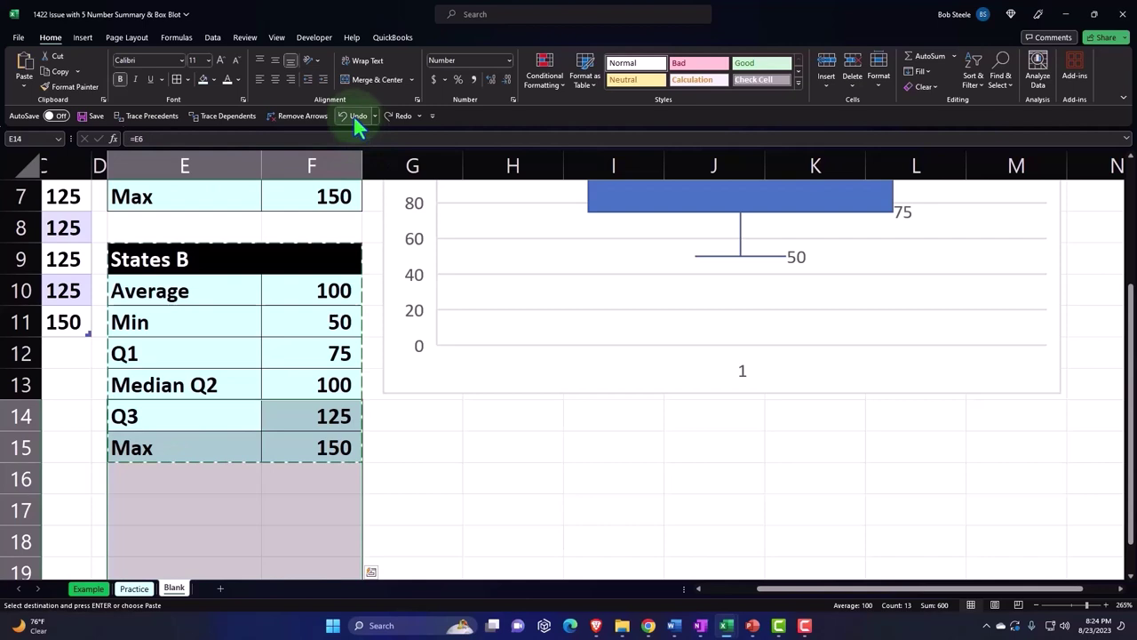
left_click(225, 332)
Step: Insert blank cells at E9:F13, shifting cells down so States B starts at row 14
left_click_drag(160, 257, 317, 384)
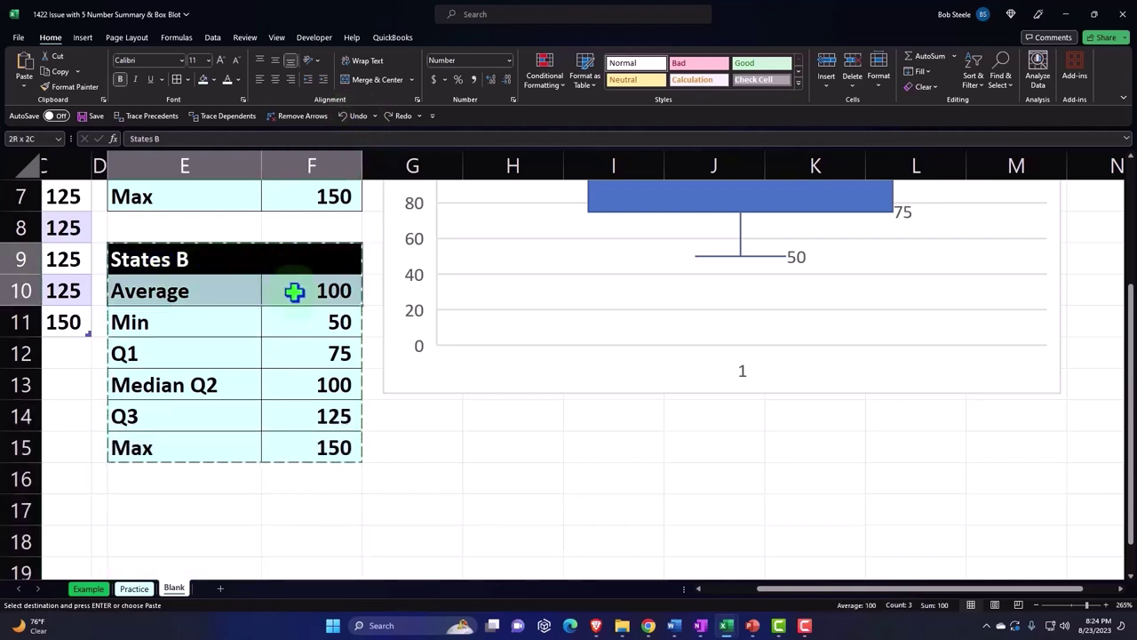
right_click(318, 343)
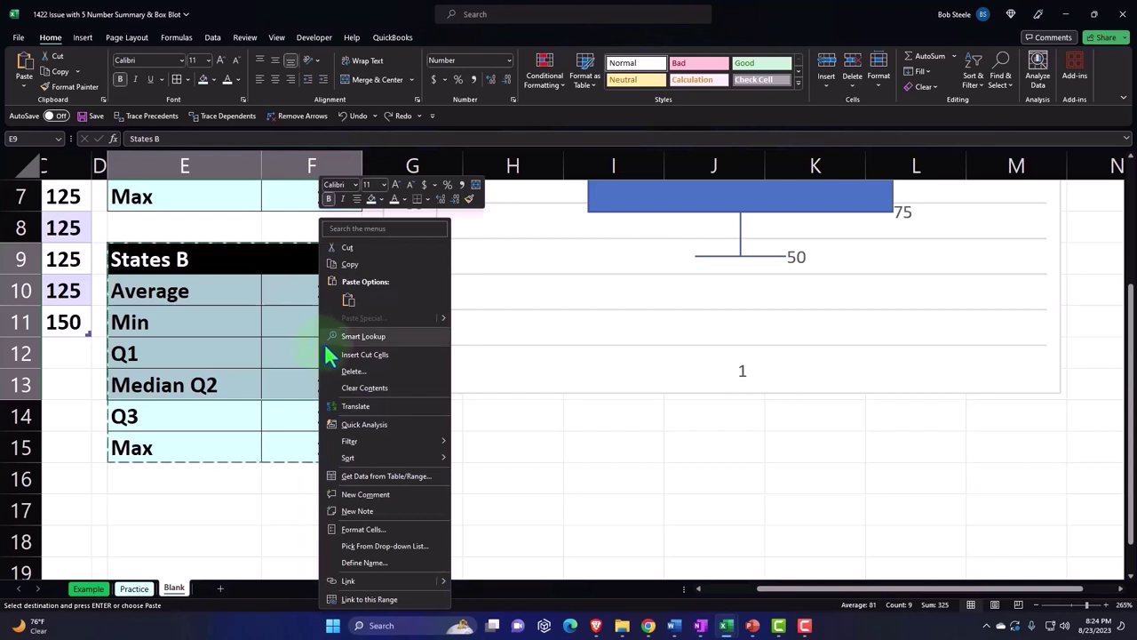
left_click(242, 507)
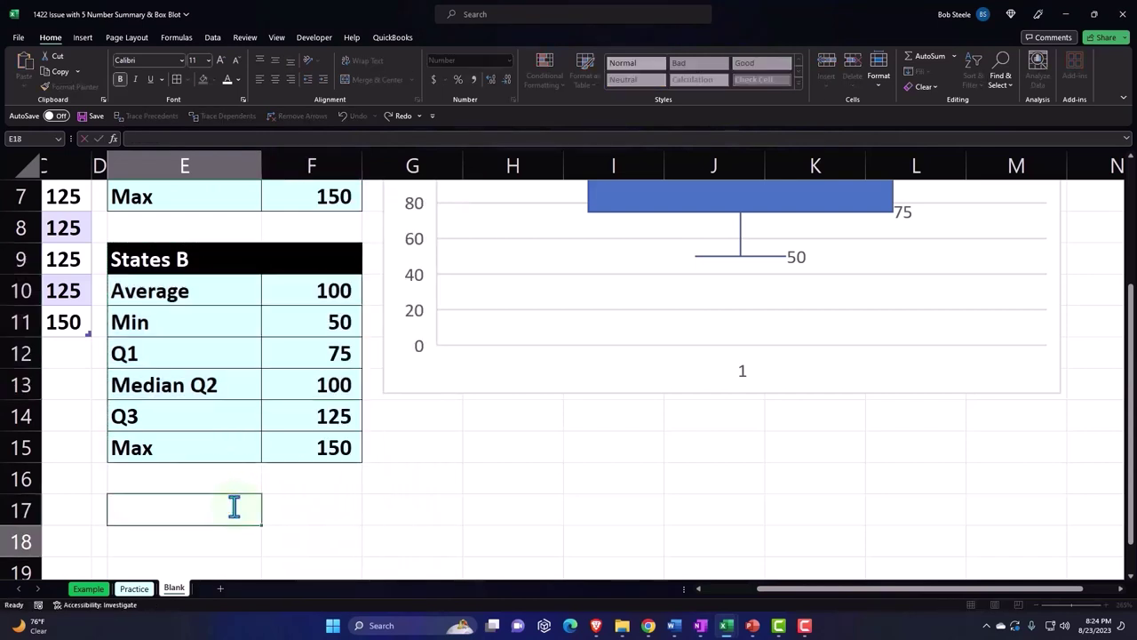
key("Return")
left_click_drag(204, 257, 299, 384)
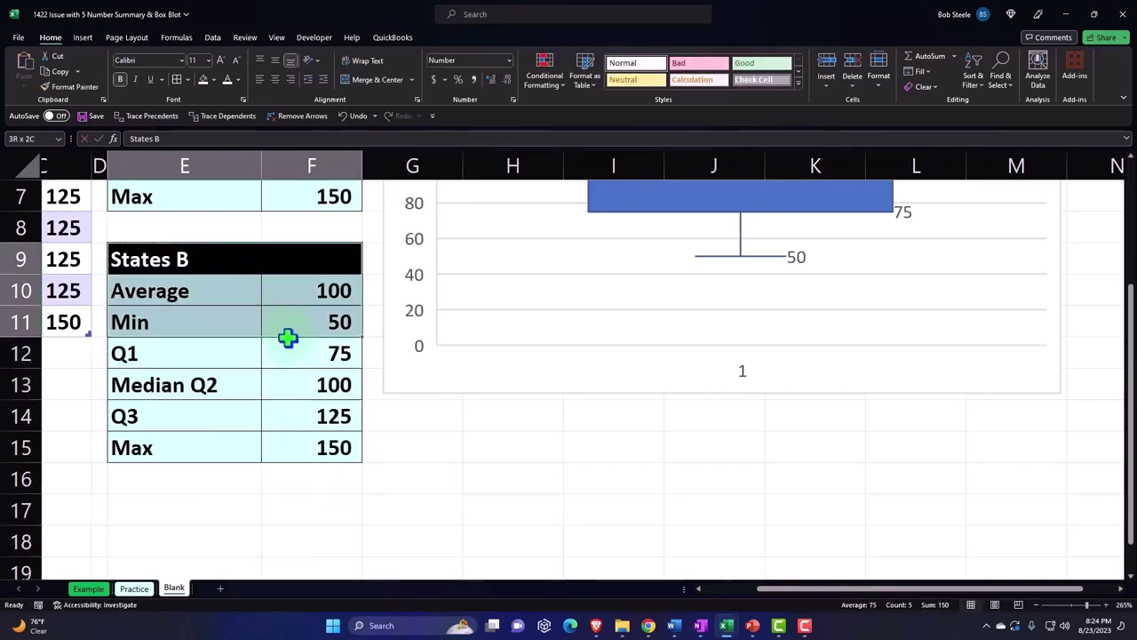
right_click(299, 384)
left_click(334, 355)
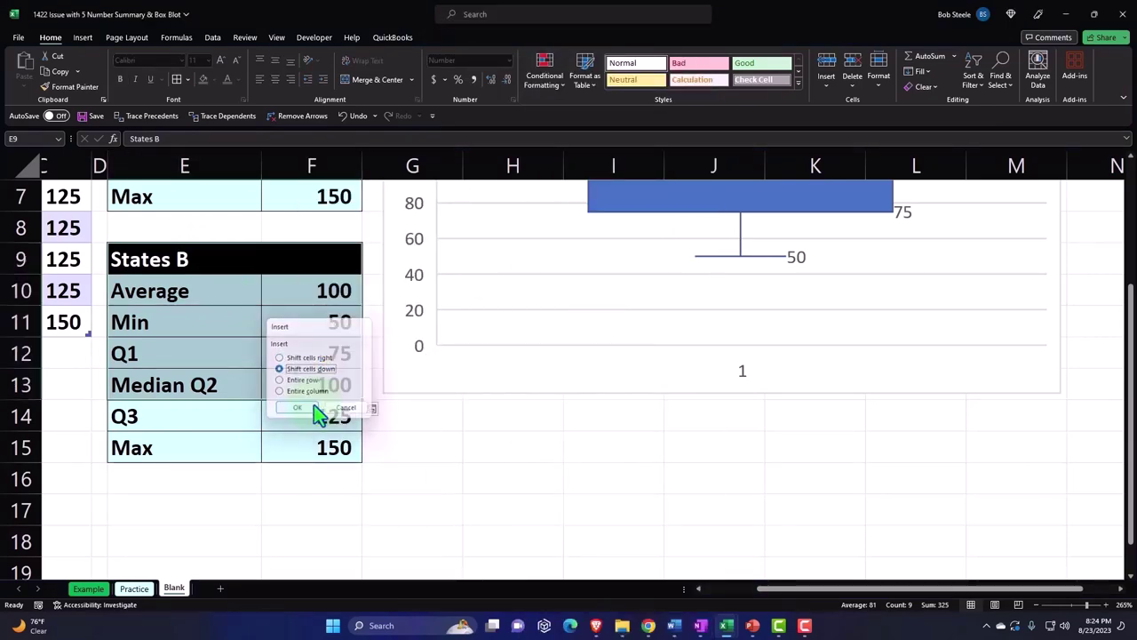
left_click(313, 407)
left_click(252, 358)
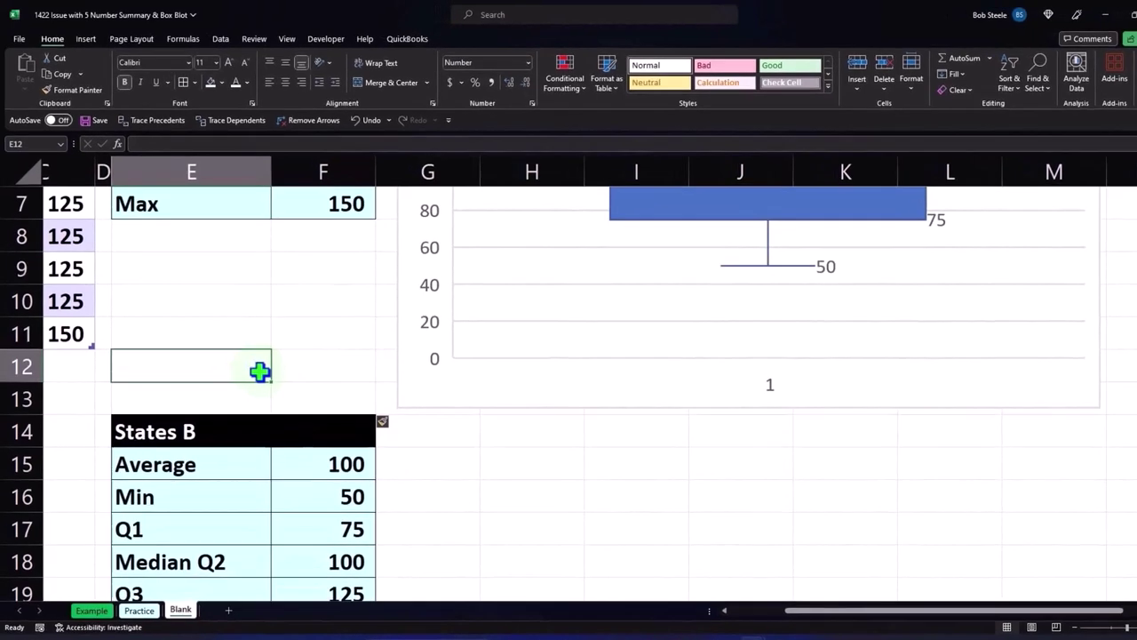
scroll(268, 384, "down", 1)
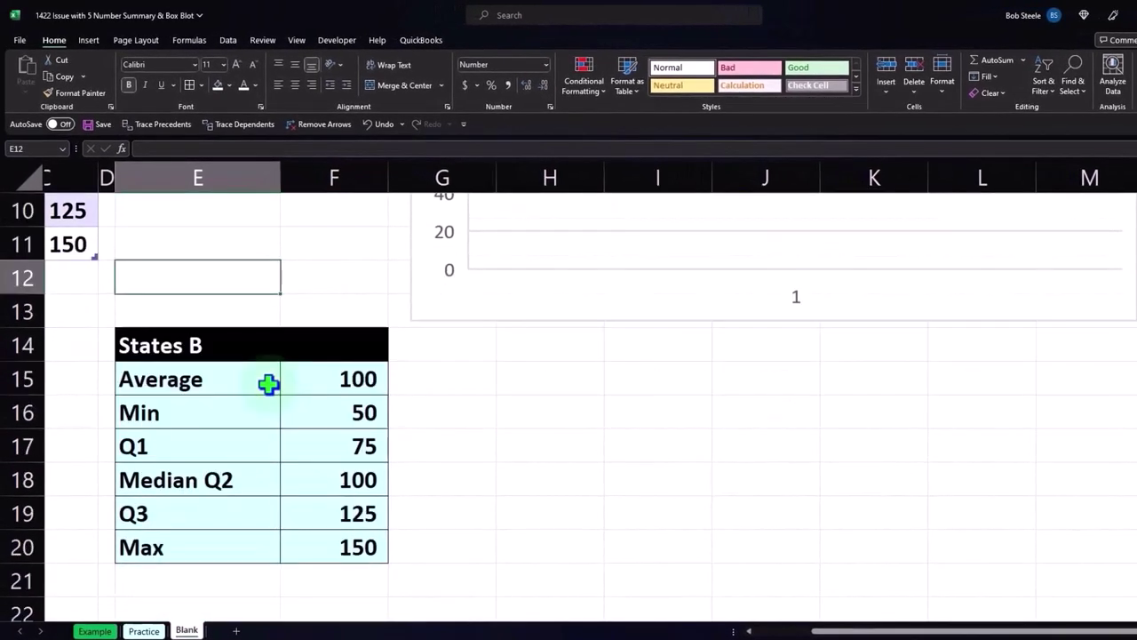
scroll(325, 400, "up", 2)
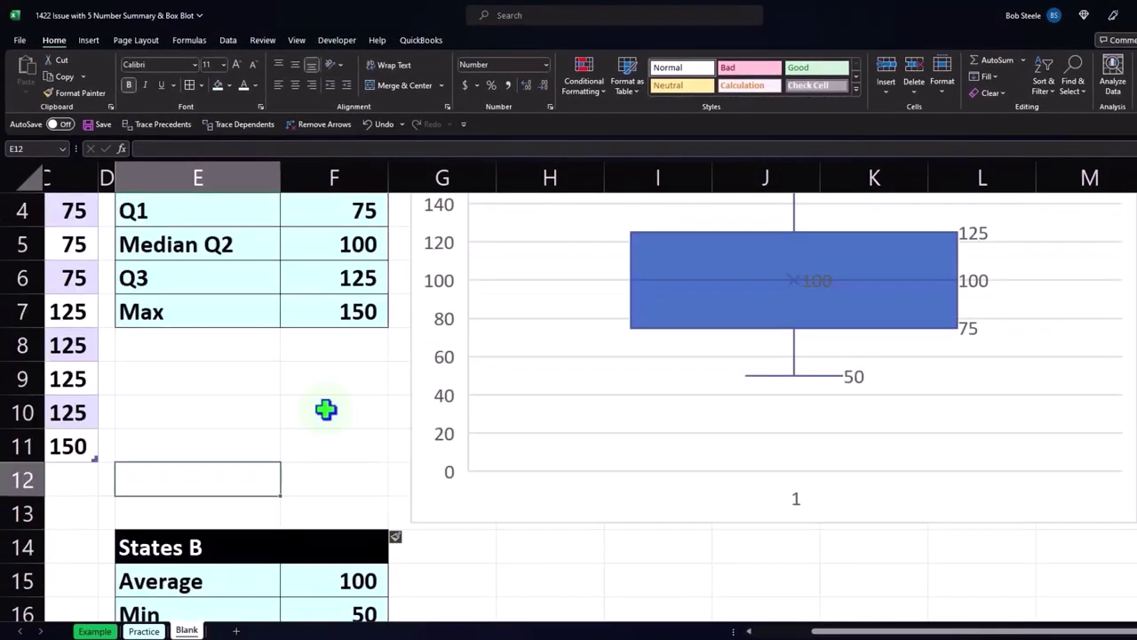
scroll(325, 406, "up", 1)
scroll(325, 410, "down", 2)
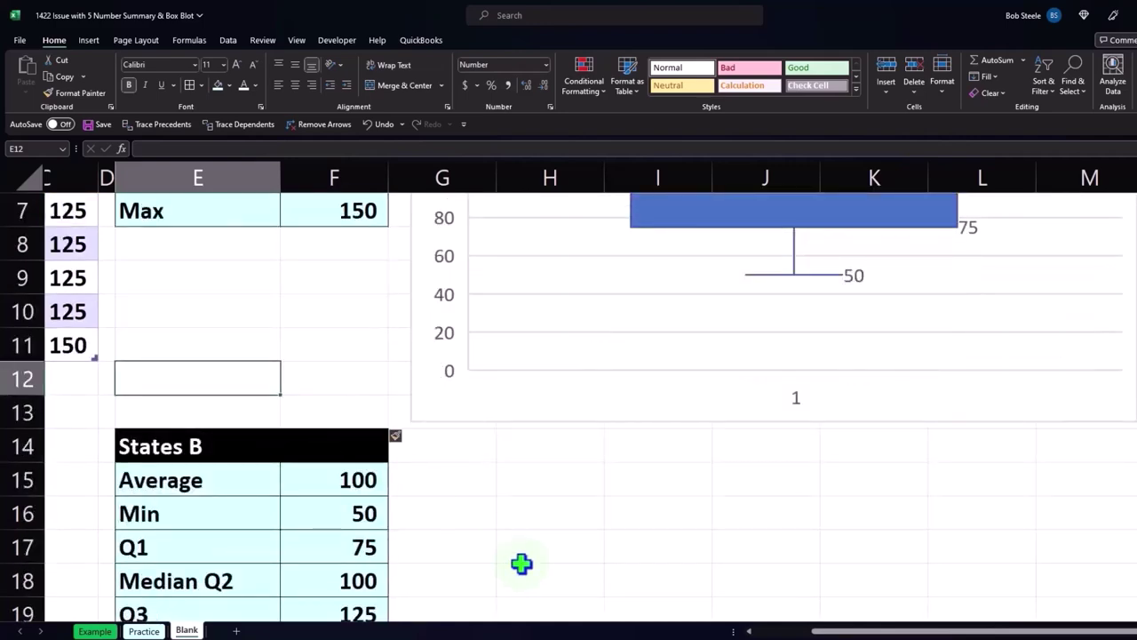
scroll(350, 495, "up", 2)
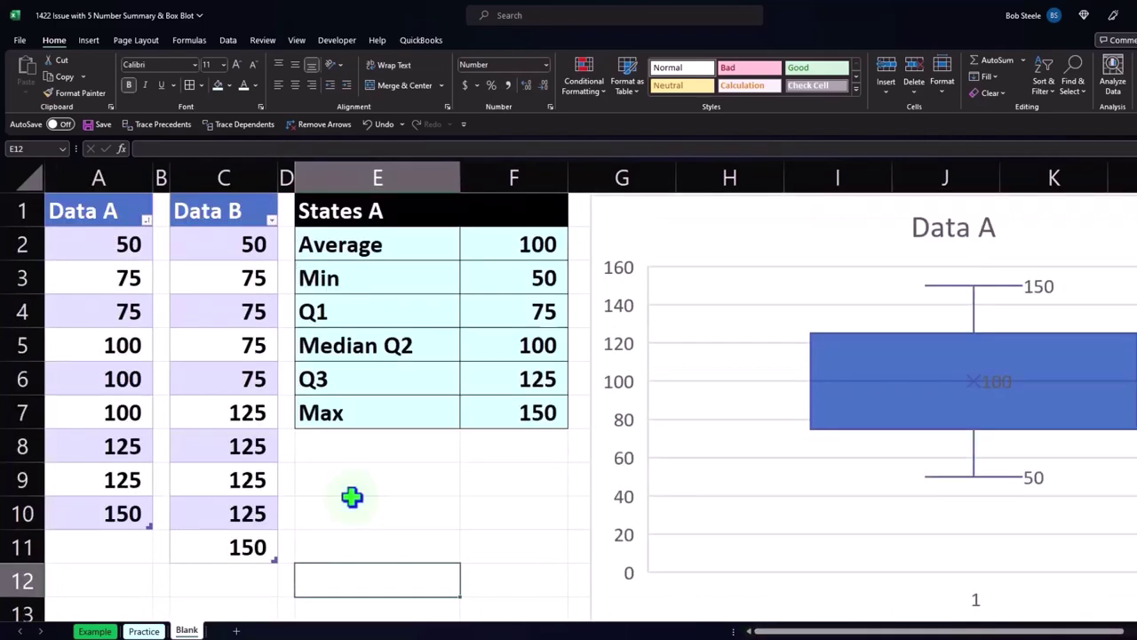
Step: Insert a box-and-whisker chart of the Data B values and title it 'Data B'
left_click(229, 186)
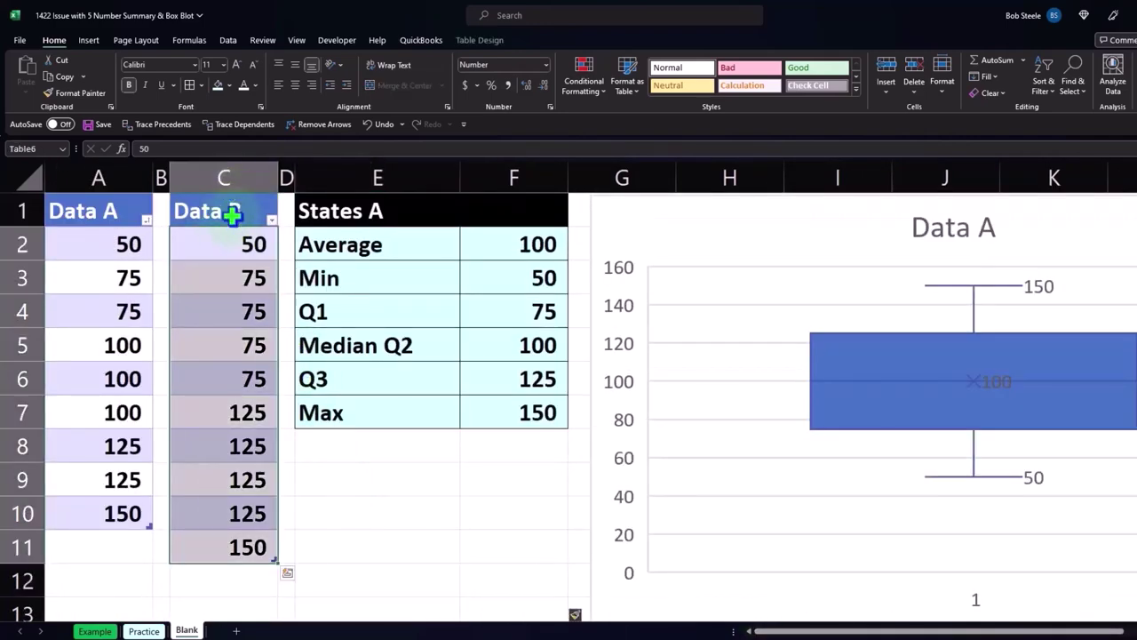
left_click(88, 41)
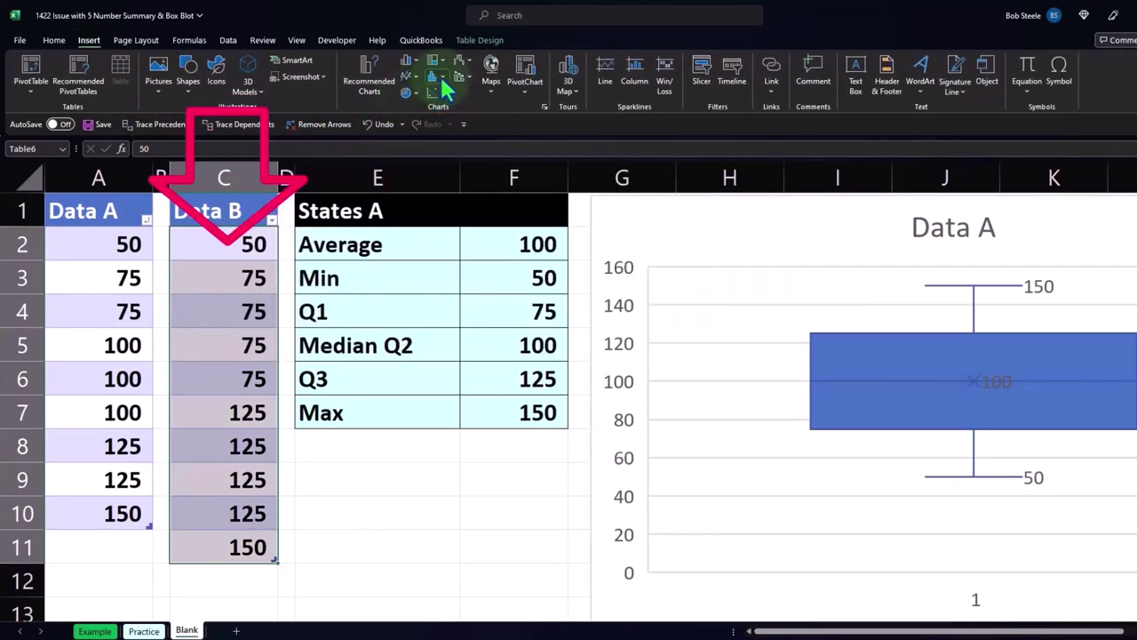
left_click(440, 78)
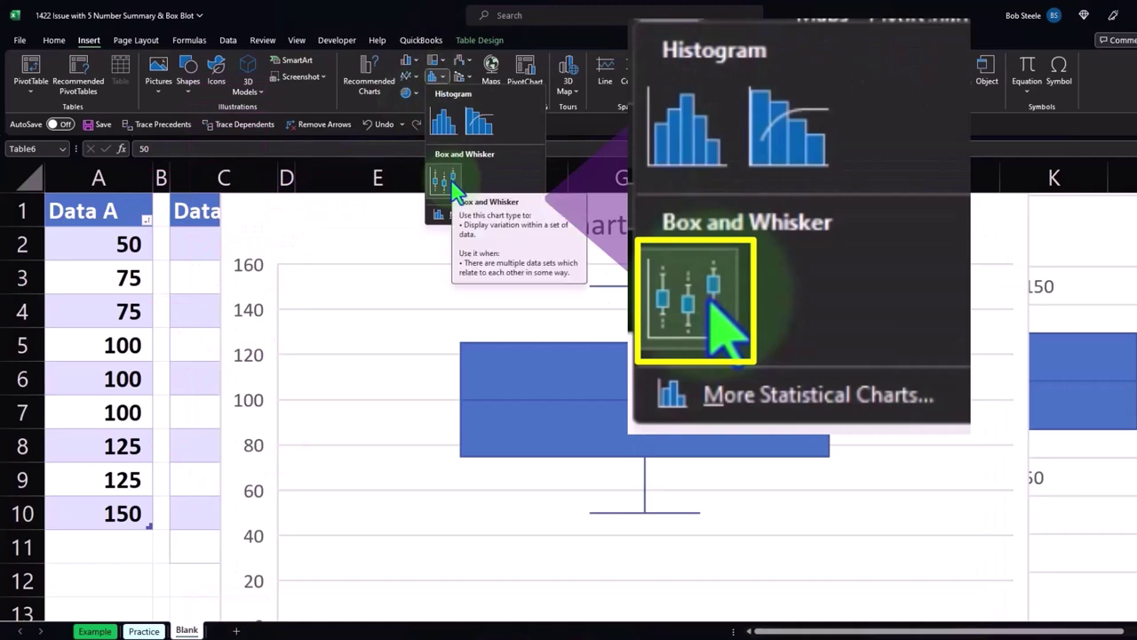
left_click(450, 177)
left_click(601, 237)
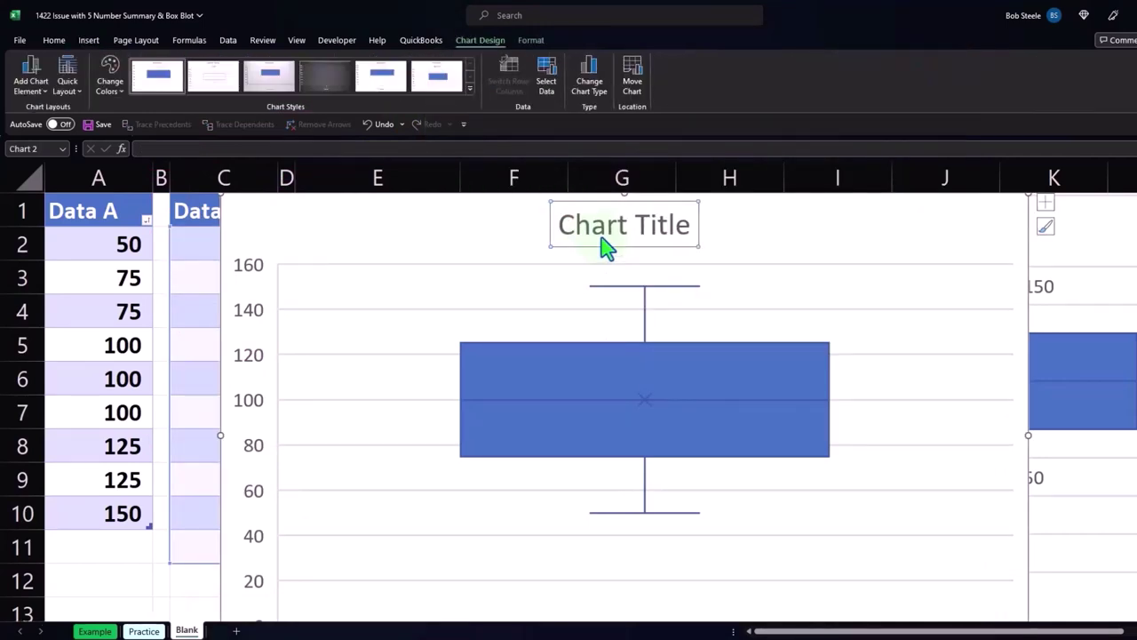
type("D")
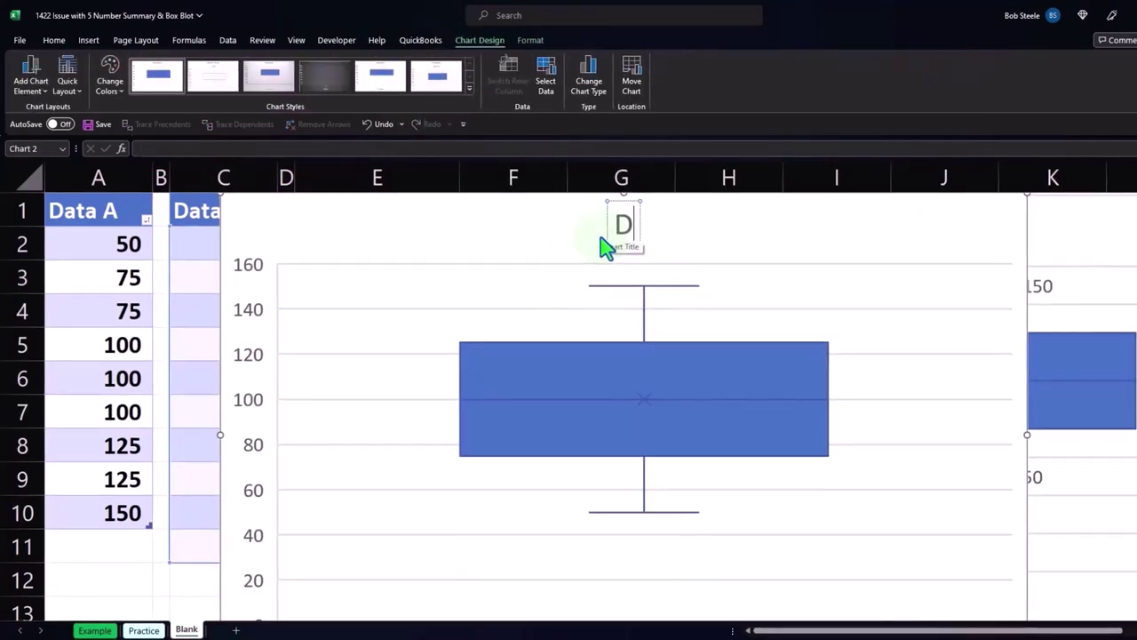
type("ata B")
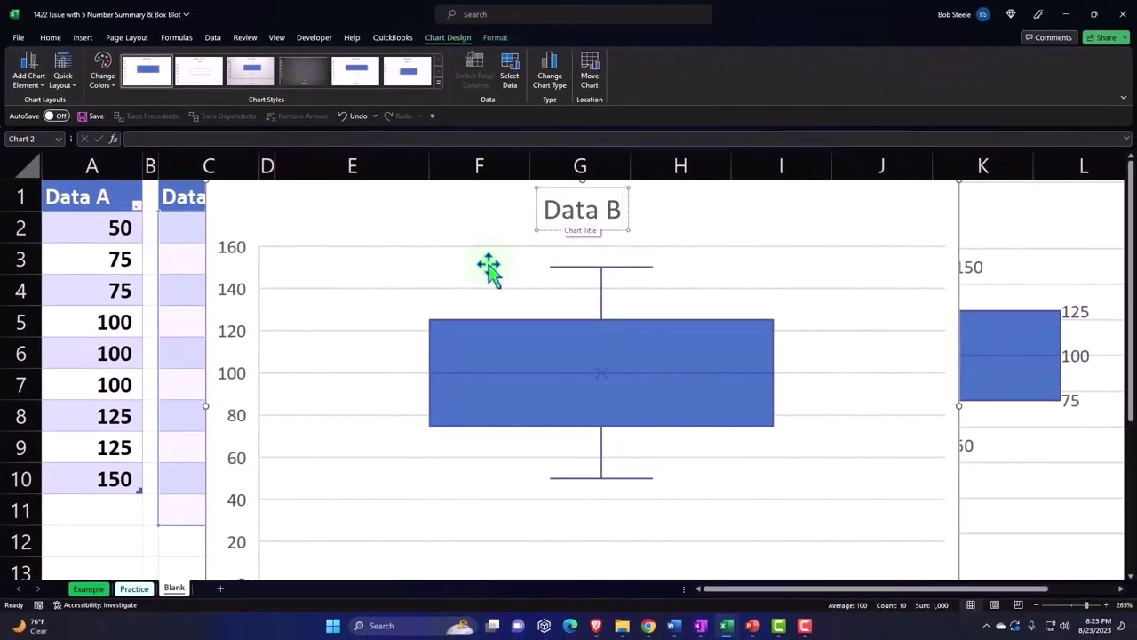
Step: Move the Data B chart beside the States B table and narrow it to match the Data A chart
mouse_move(261, 219)
left_mouse_down()
mouse_move(613, 500)
mouse_move(613, 432)
left_mouse_up()
scroll(613, 500, "down", 2)
scroll(613, 435, "down", 1)
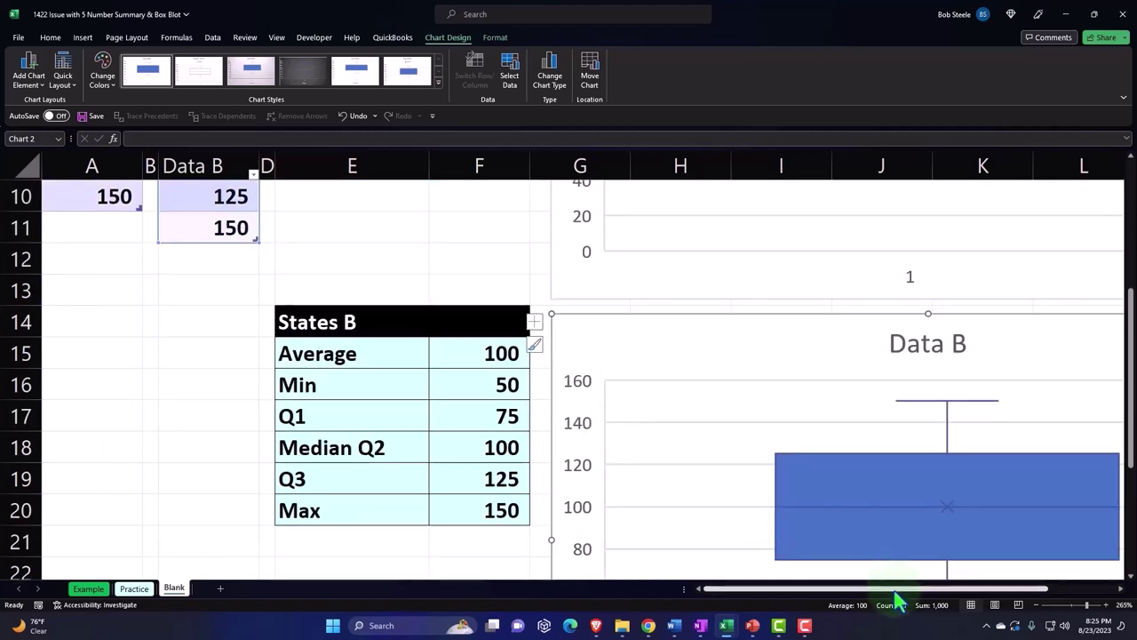
scroll(892, 597, "right", 3)
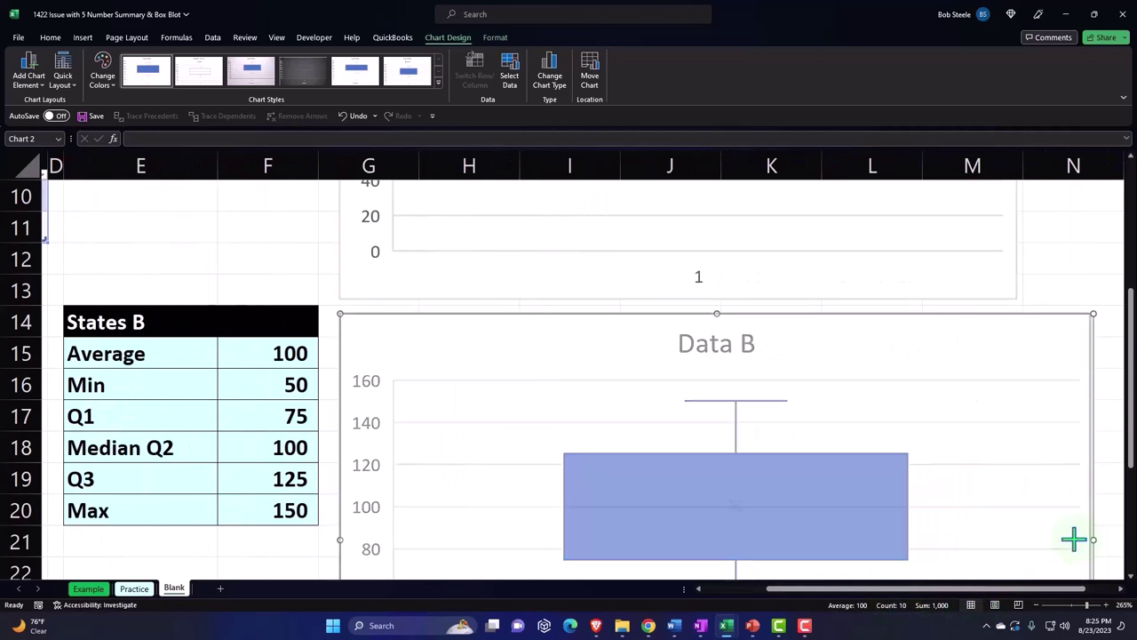
left_click_drag(1094, 538, 1023, 537)
scroll(965, 487, "down", 1)
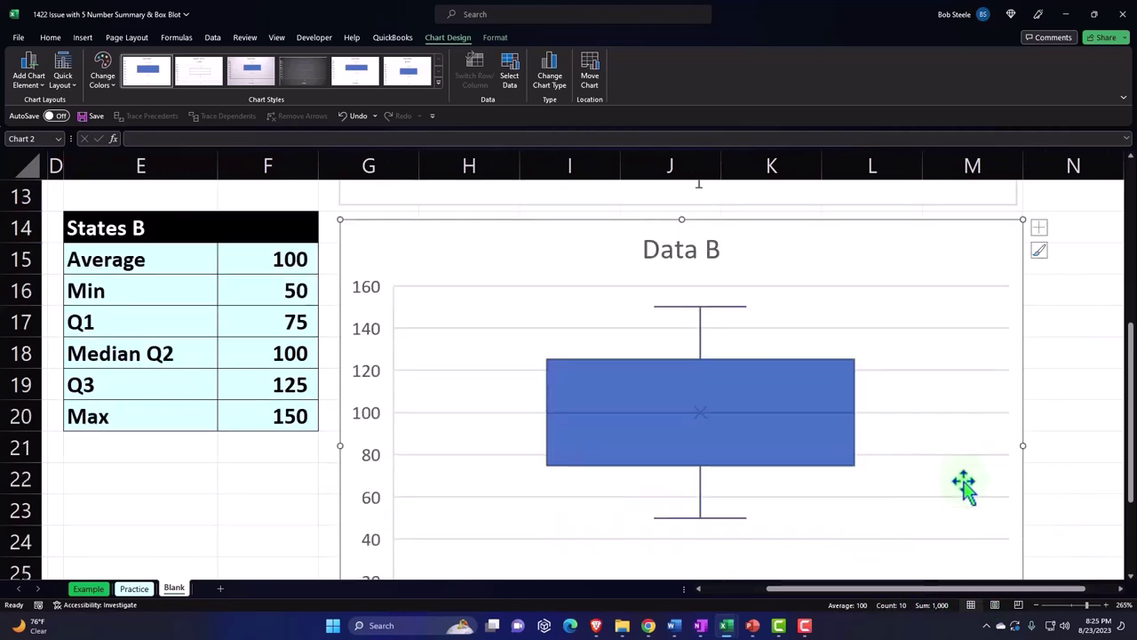
scroll(964, 484, "down", 1)
scroll(964, 484, "up", 2)
scroll(964, 484, "up", 1)
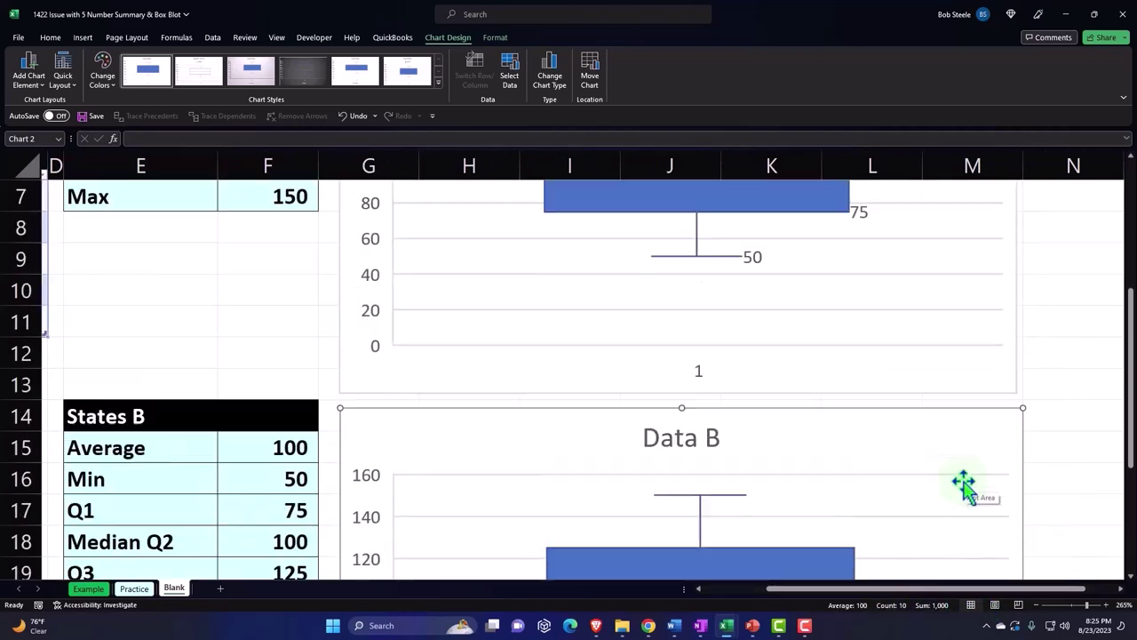
left_click(701, 373)
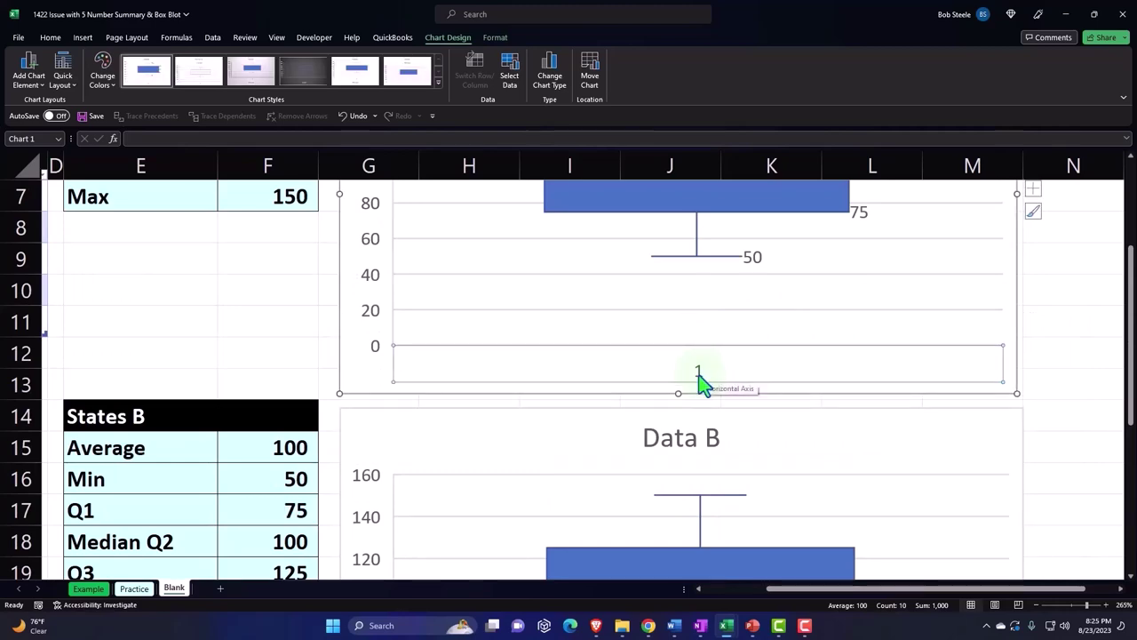
scroll(699, 382, "down", 2)
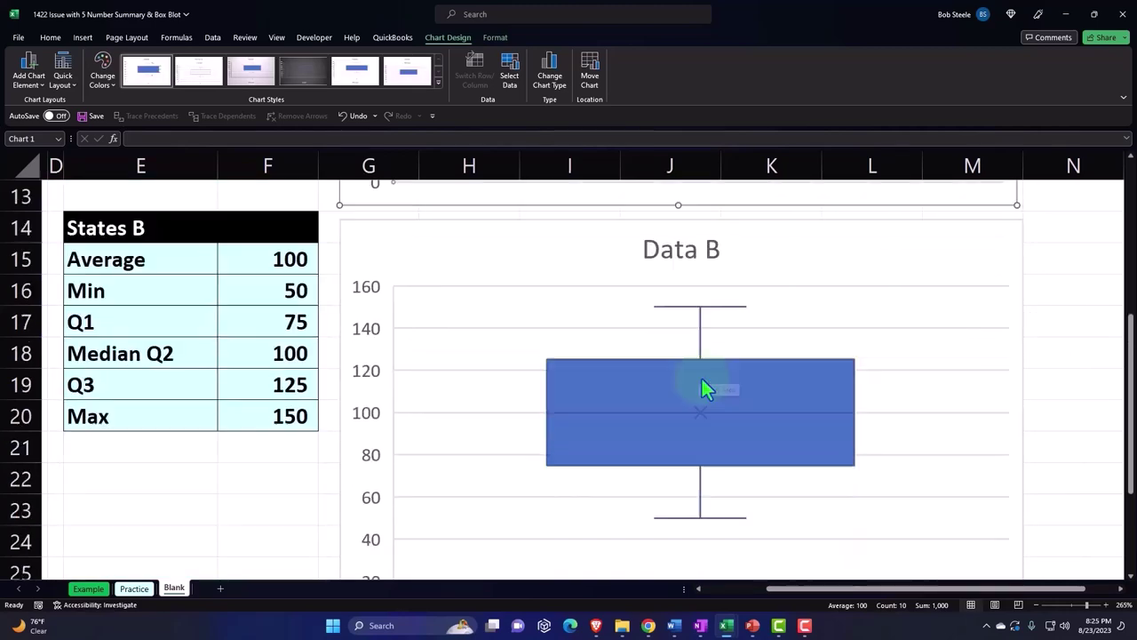
scroll(705, 385, "down", 1)
scroll(730, 548, "down", 1)
left_click(705, 475)
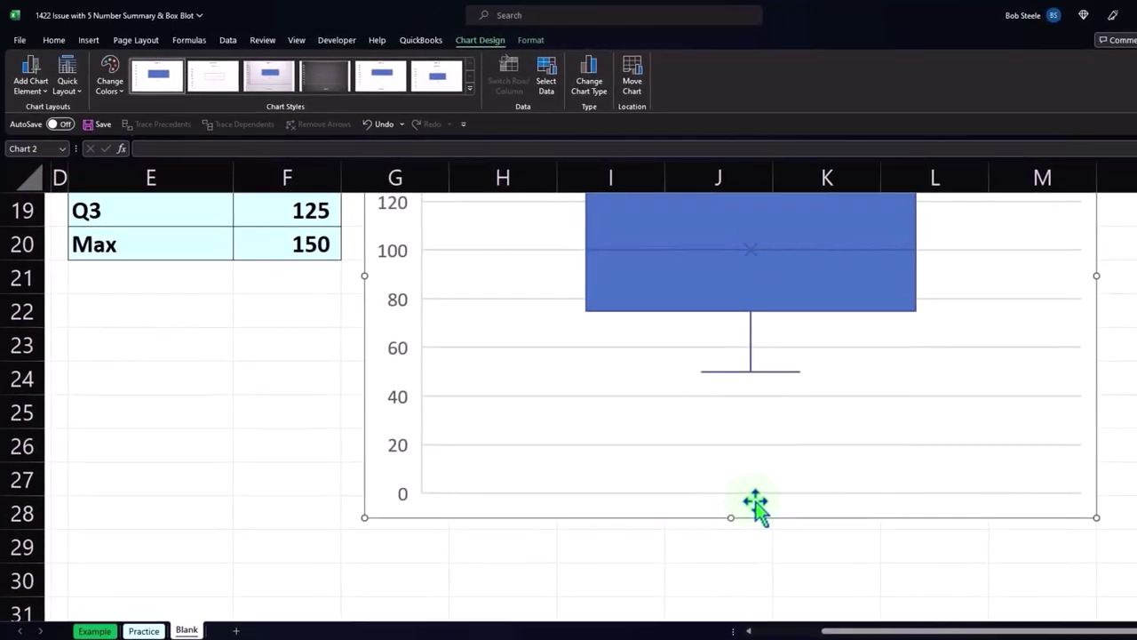
scroll(755, 507, "up", 2)
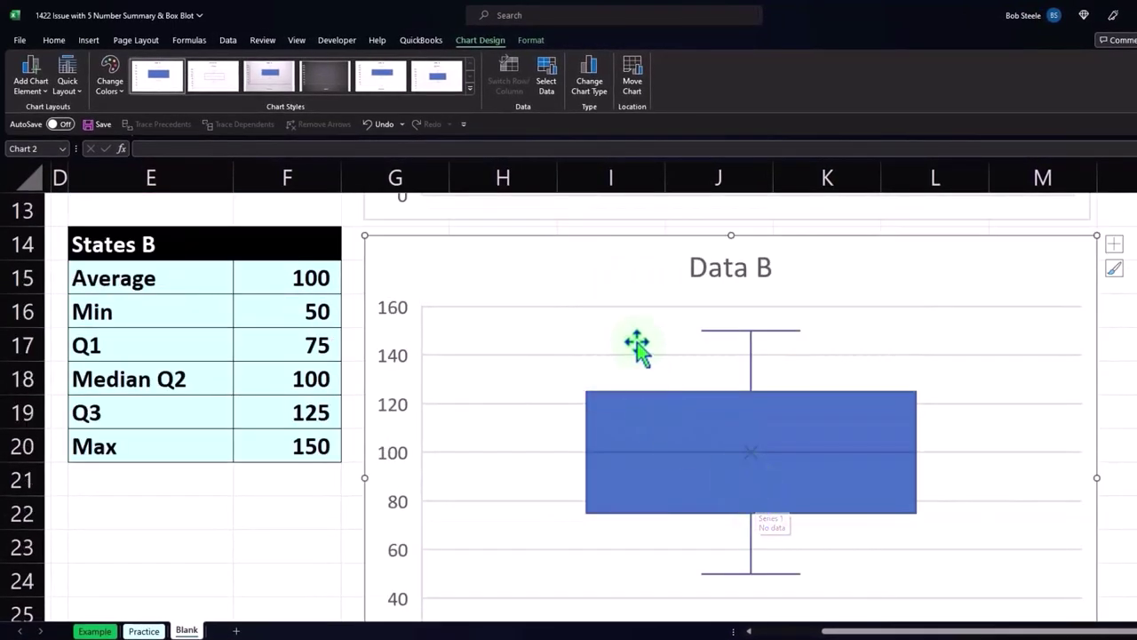
Step: Add right-side data labels (50, 75, 100, 125, 150) to the Data B box plot
left_click(56, 43)
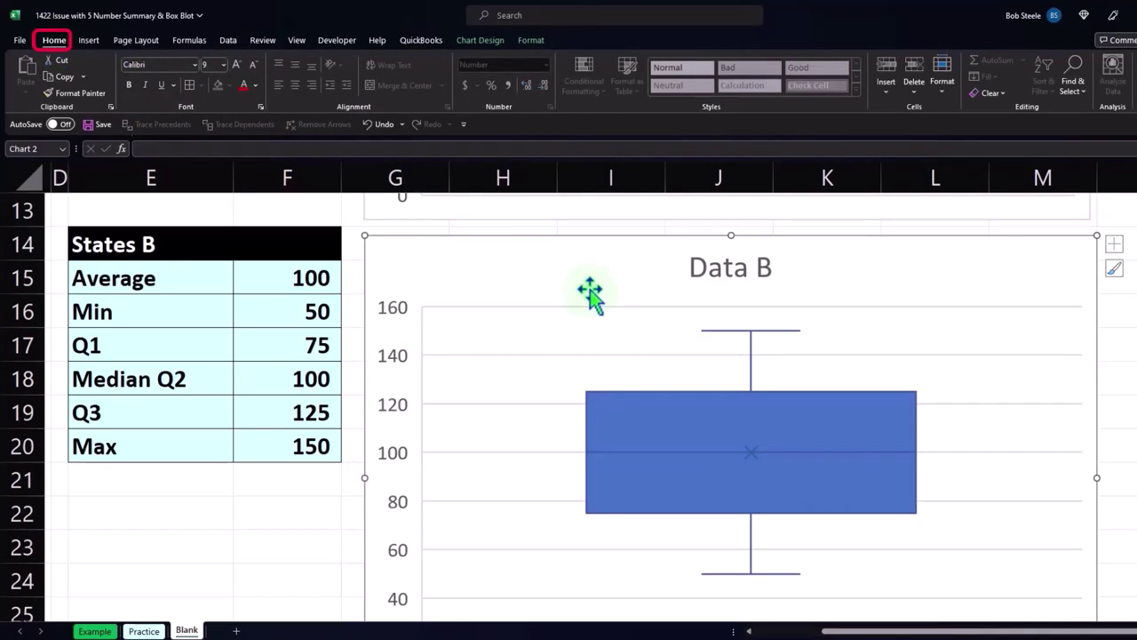
left_click(480, 40)
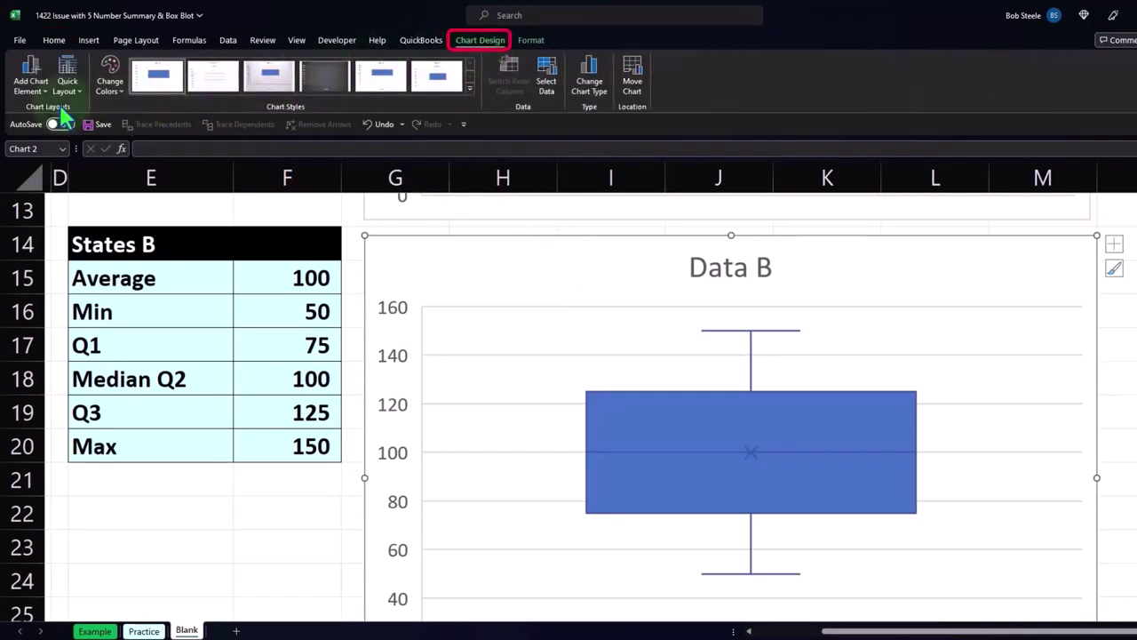
left_click(27, 87)
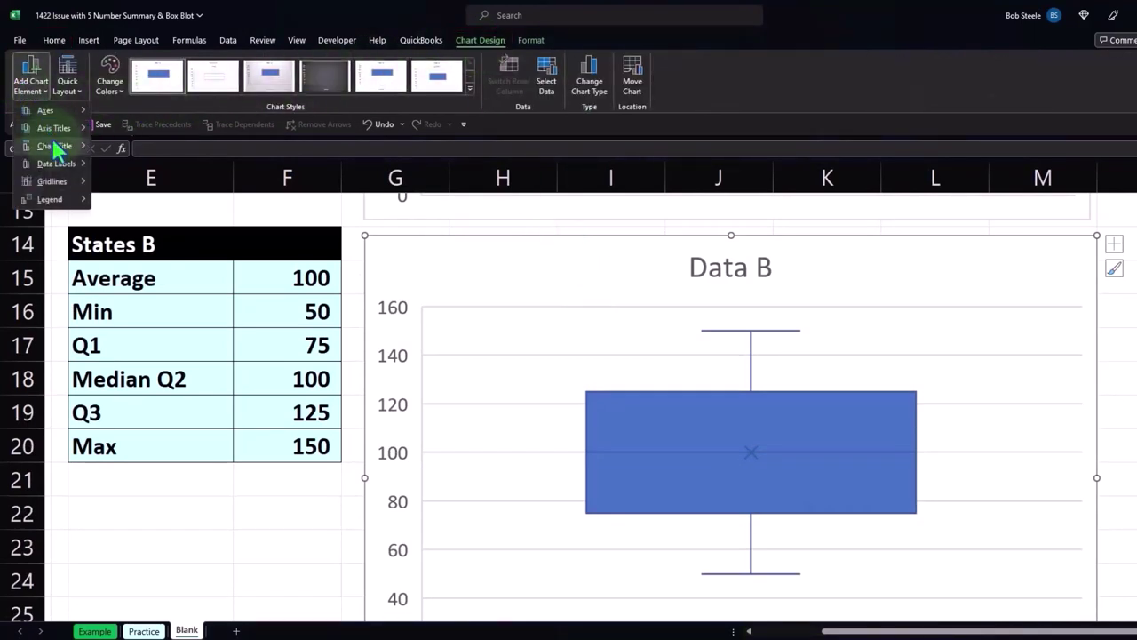
mouse_move(58, 166)
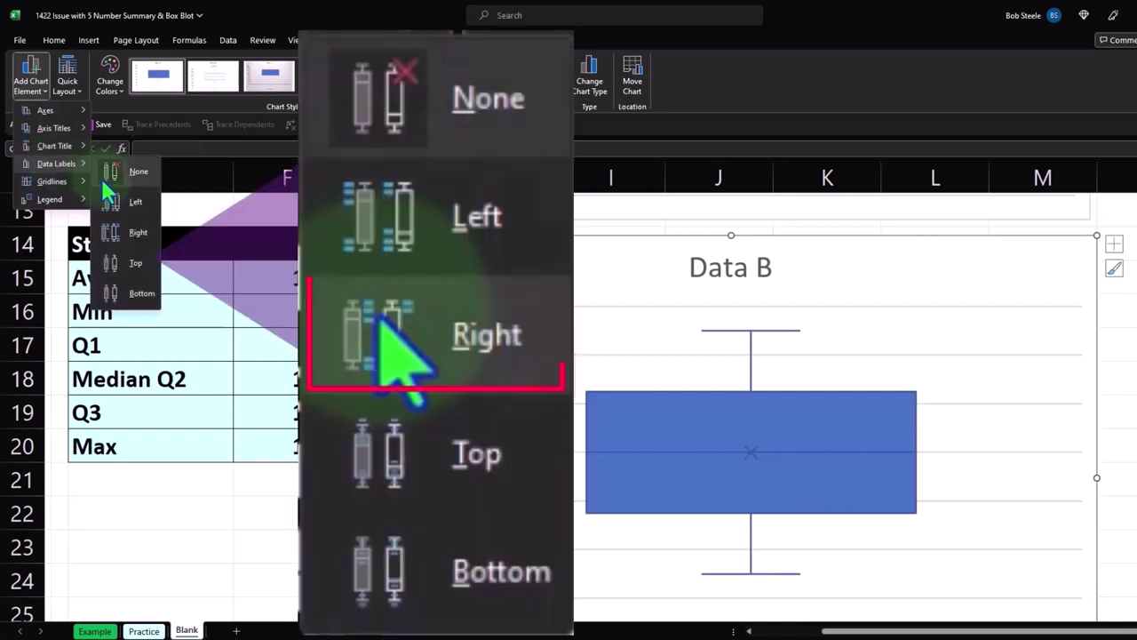
left_click(111, 230)
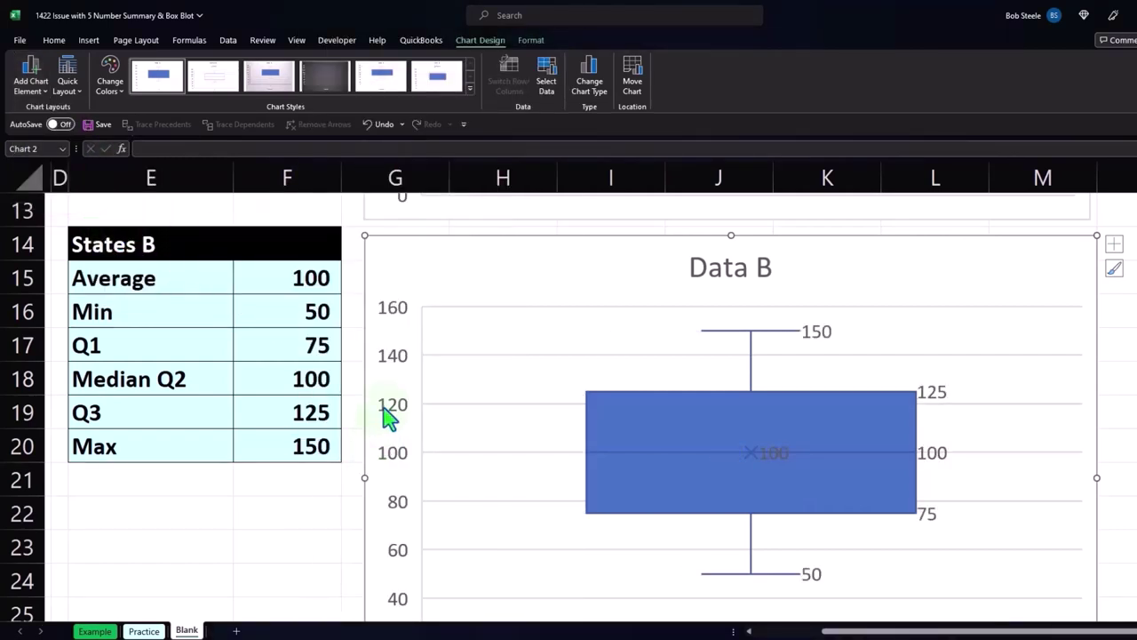
scroll(388, 418, "up", 2)
scroll(386, 406, "up", 2)
scroll(385, 406, "down", 2)
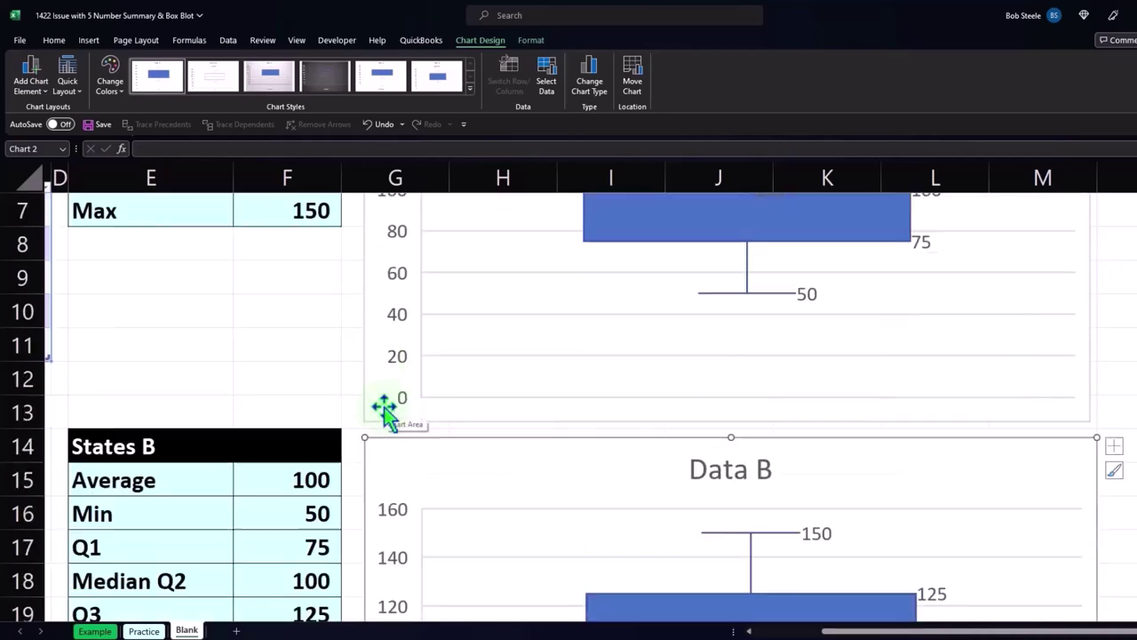
scroll(389, 418, "down", 2)
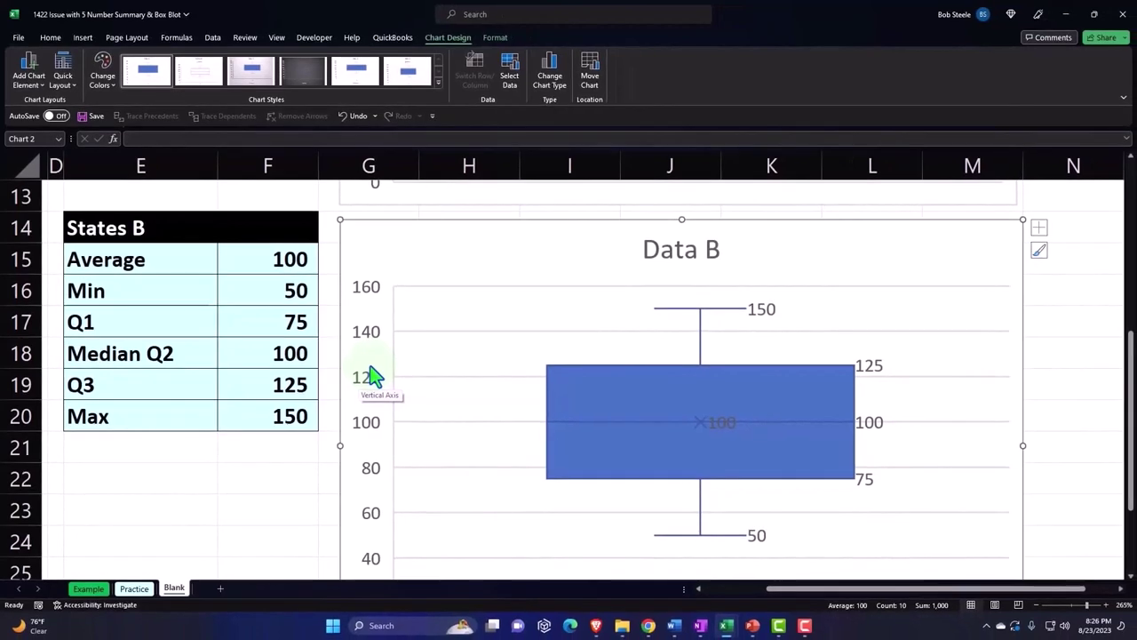
Step: Deselect the chart and select the Data A values in A2:A10
left_click(302, 465)
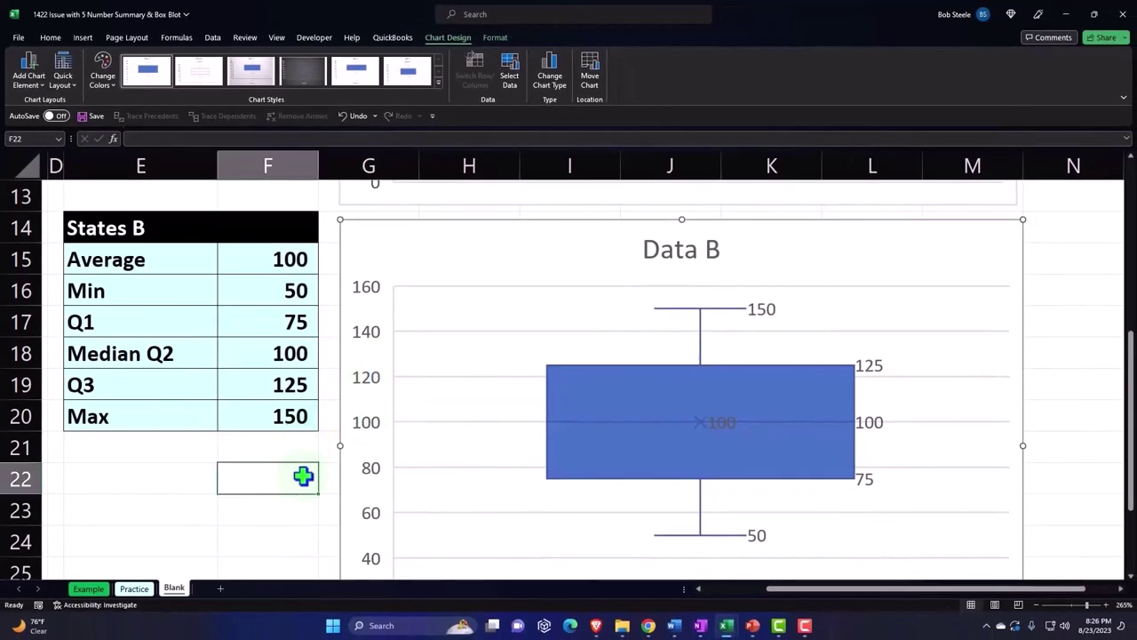
scroll(312, 404, "up", 4)
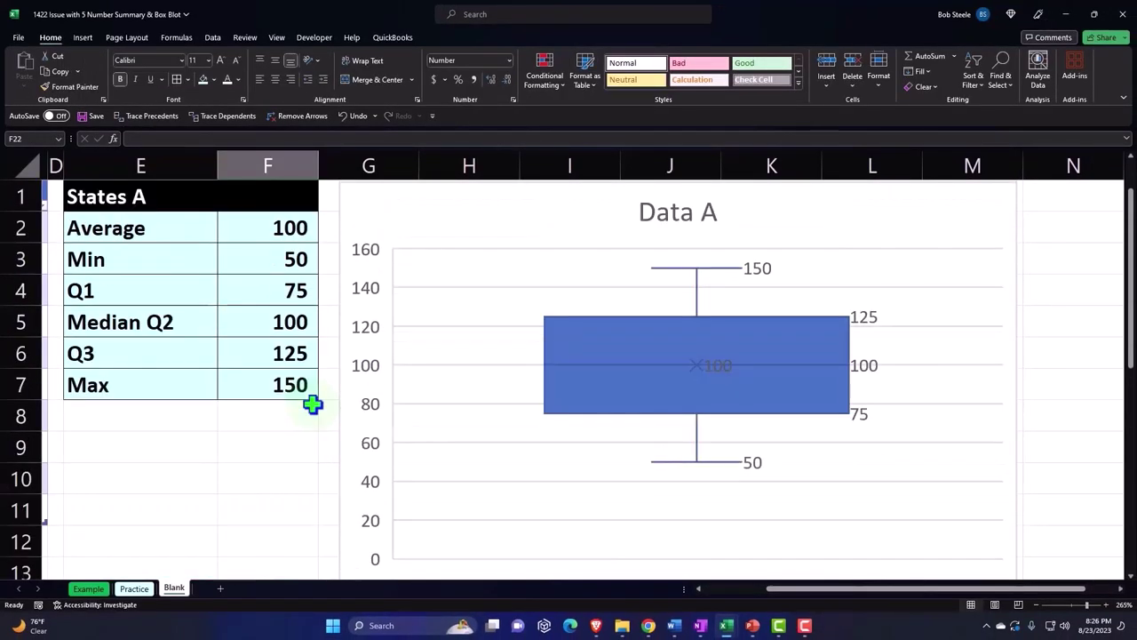
left_click_drag(894, 588, 728, 588)
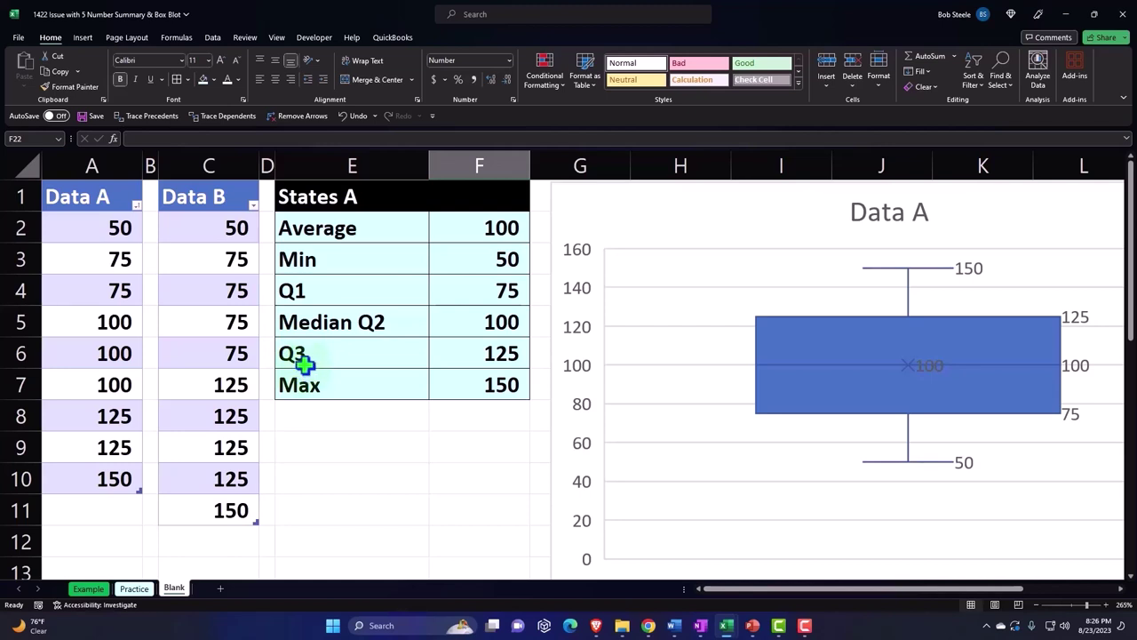
left_click(99, 175)
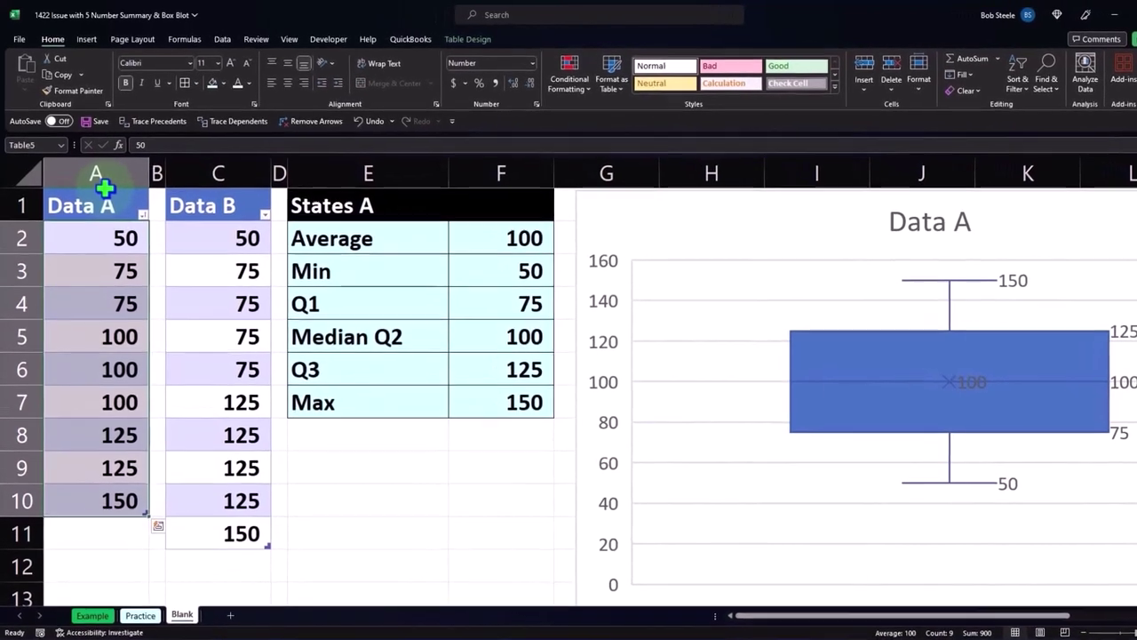
Step: Insert a histogram of the Data A values and position it beside the box plots
left_click(89, 40)
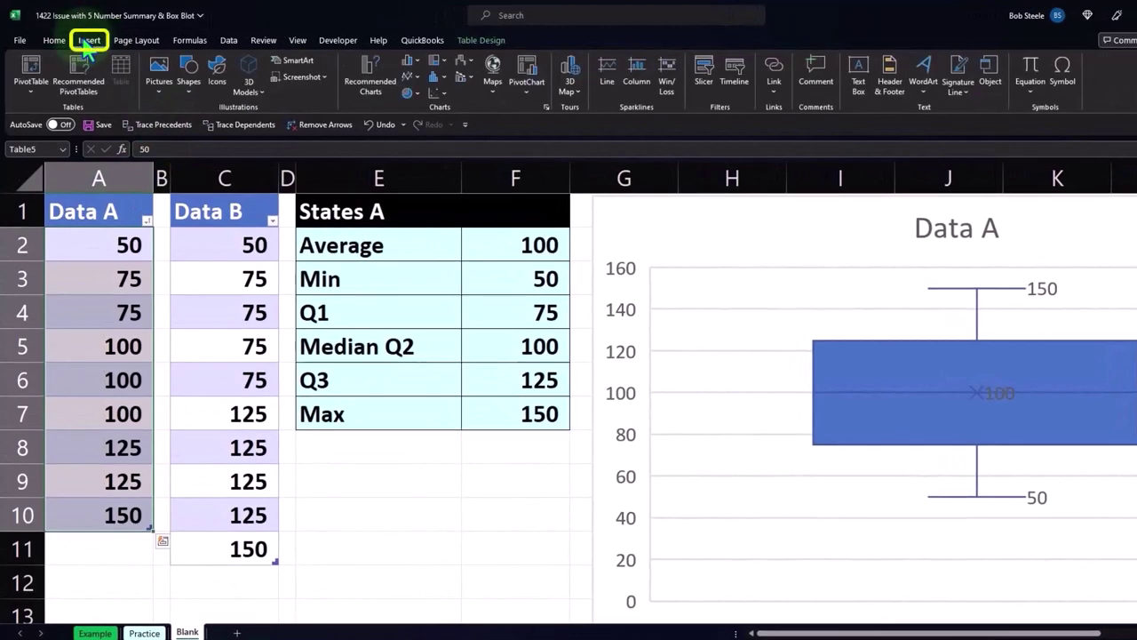
left_click(435, 77)
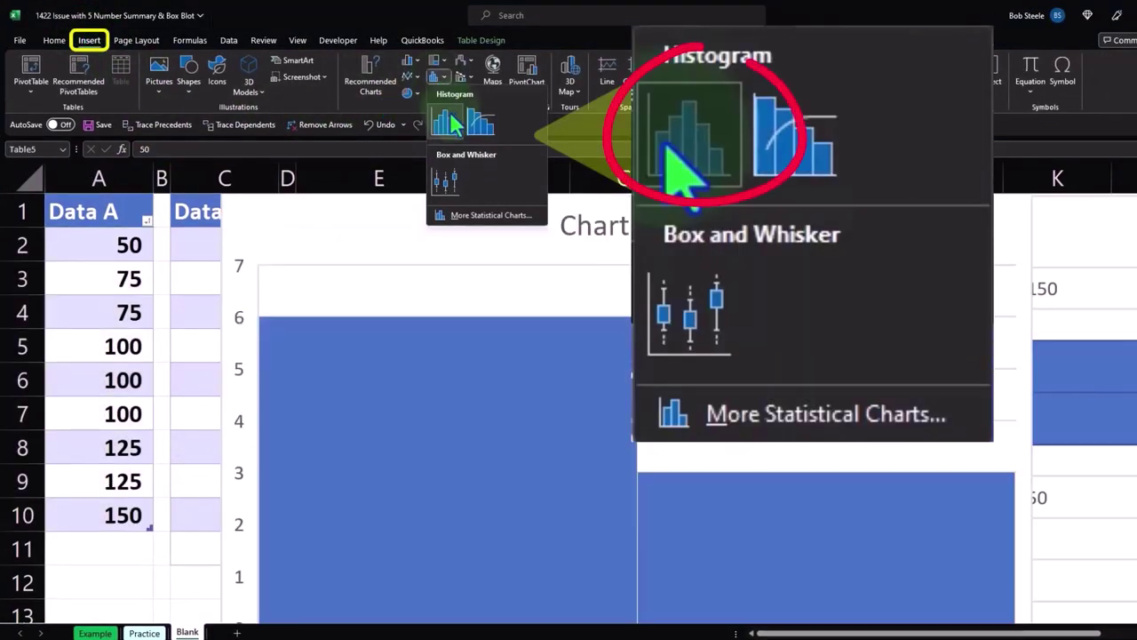
left_click(449, 123)
left_click_drag(326, 228, 984, 256)
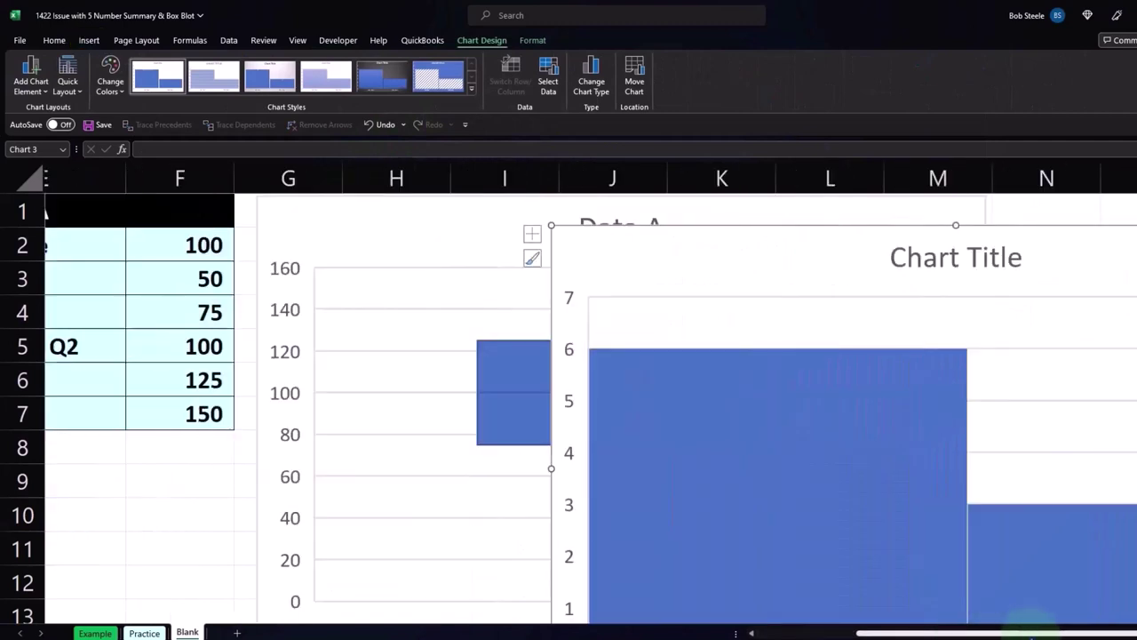
left_click_drag(880, 632, 963, 632)
left_click_drag(761, 324, 1129, 234)
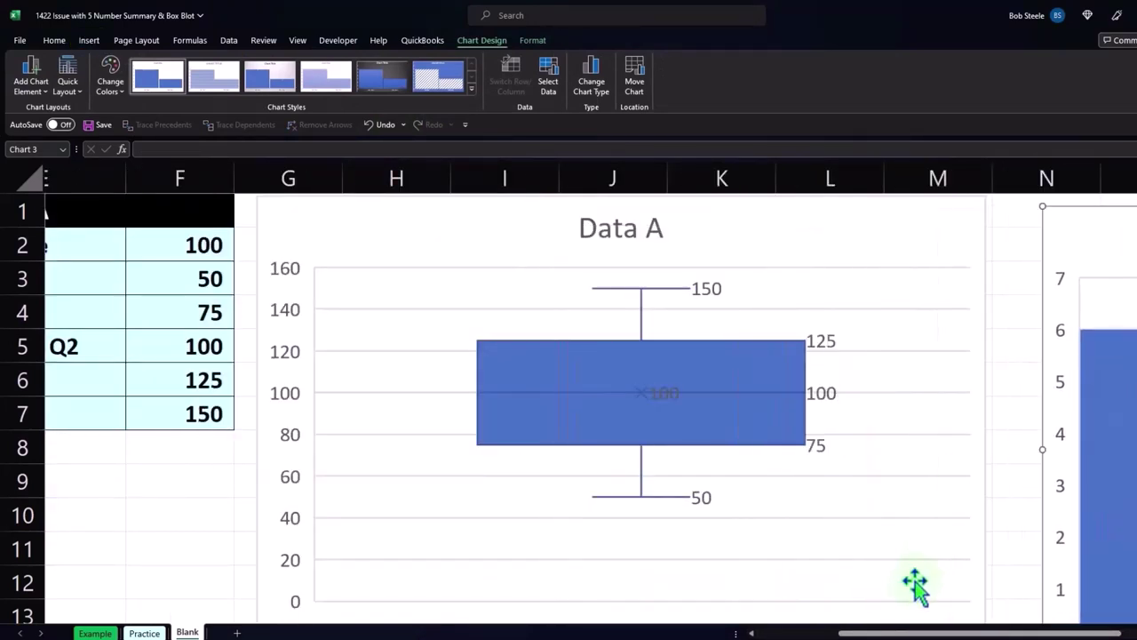
left_click_drag(902, 633, 1013, 633)
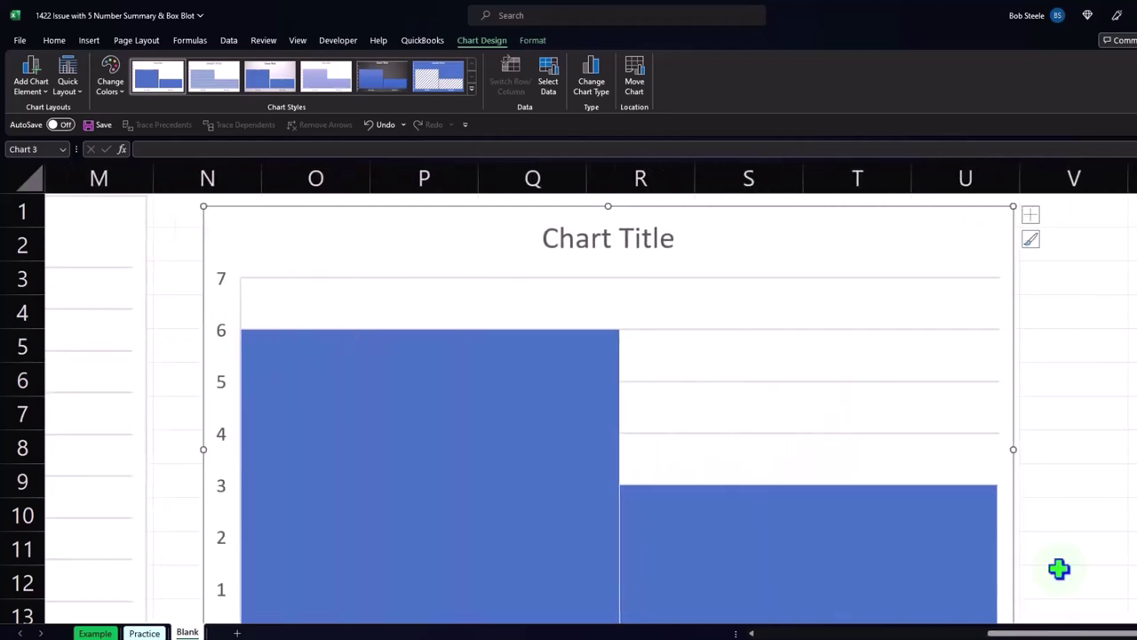
left_click_drag(279, 226, 247, 214)
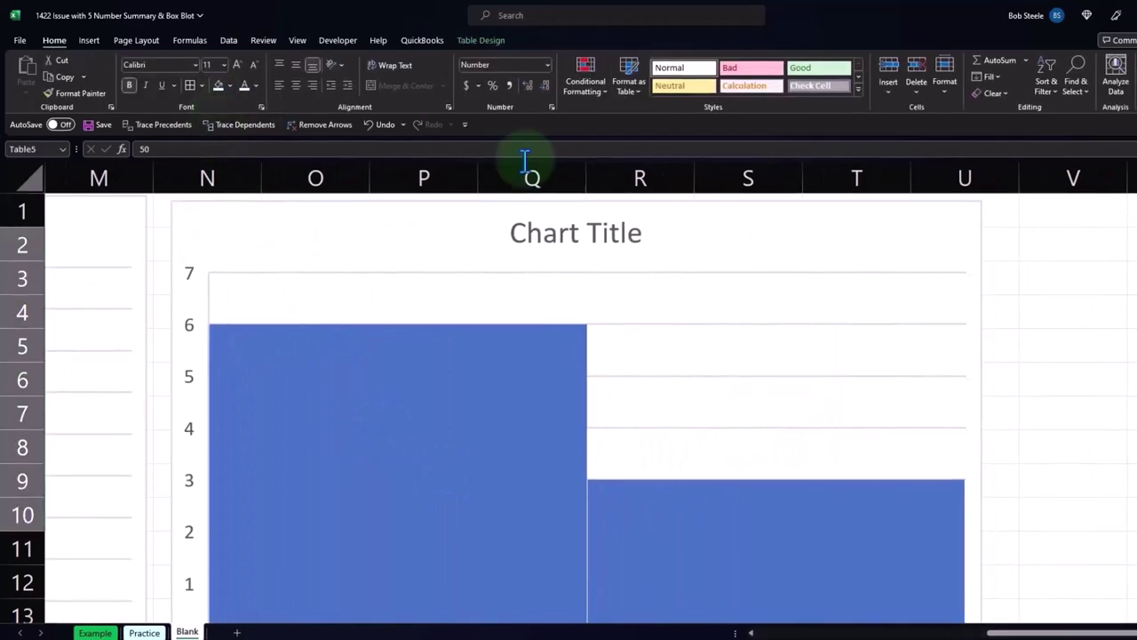
Step: Replace the histogram's placeholder title with 'Data A'
left_click(545, 241)
triple_click(506, 226)
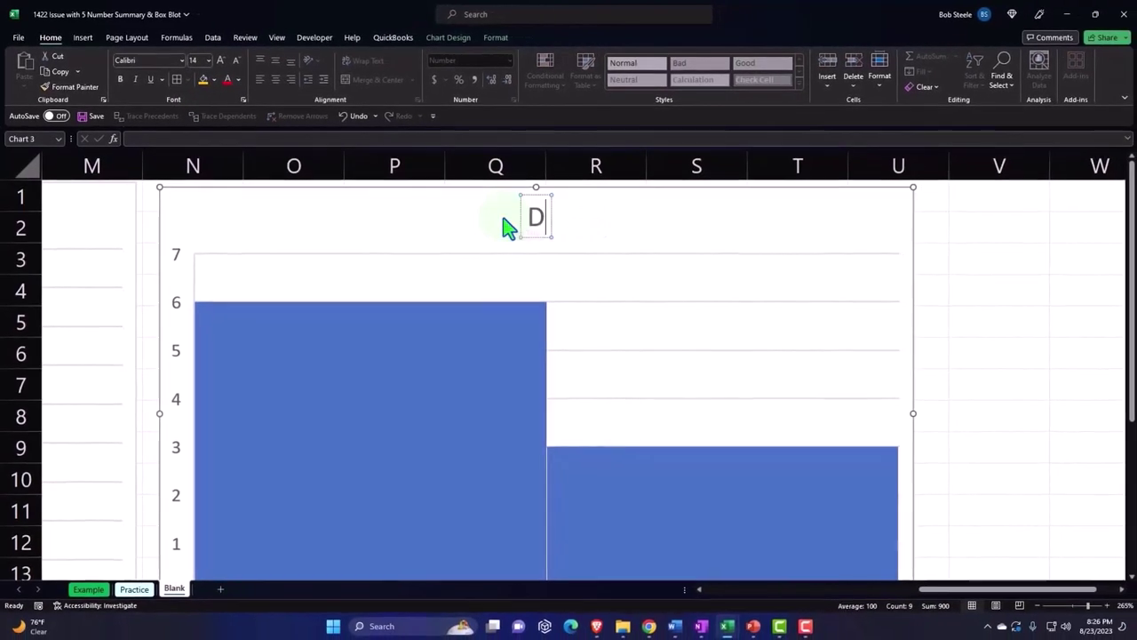
type("Data A")
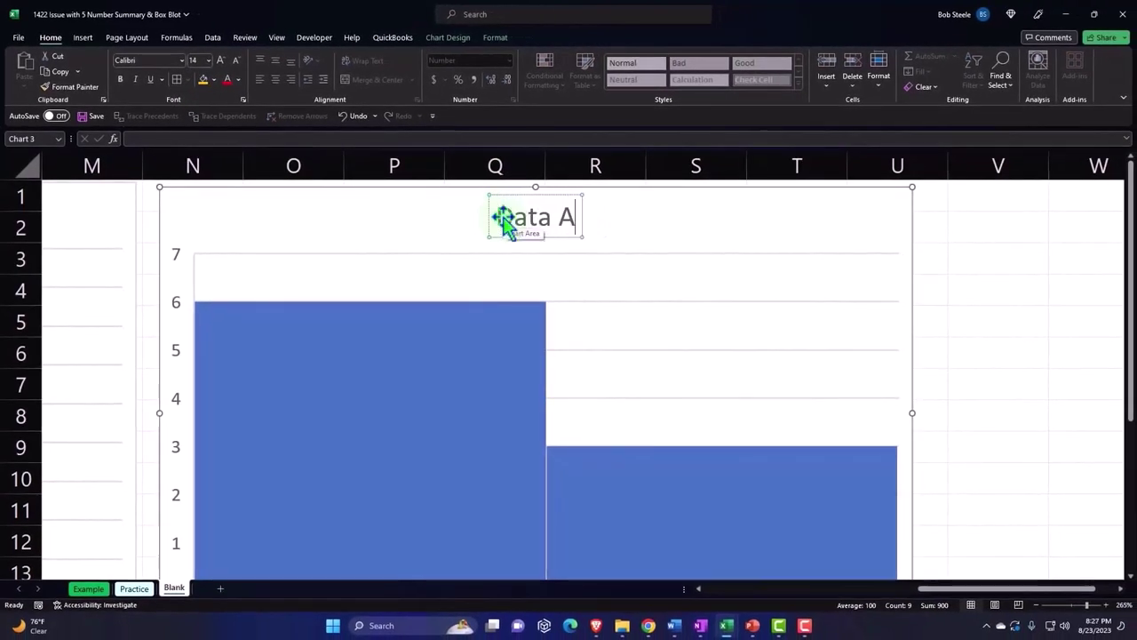
scroll(781, 351, "down", 2)
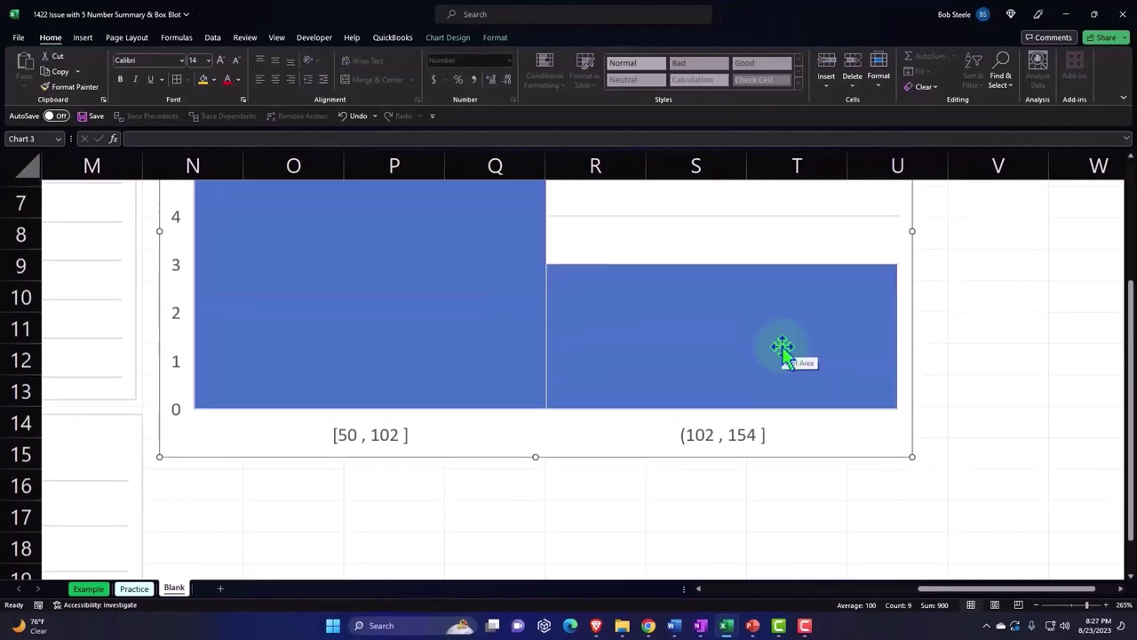
left_click(711, 438)
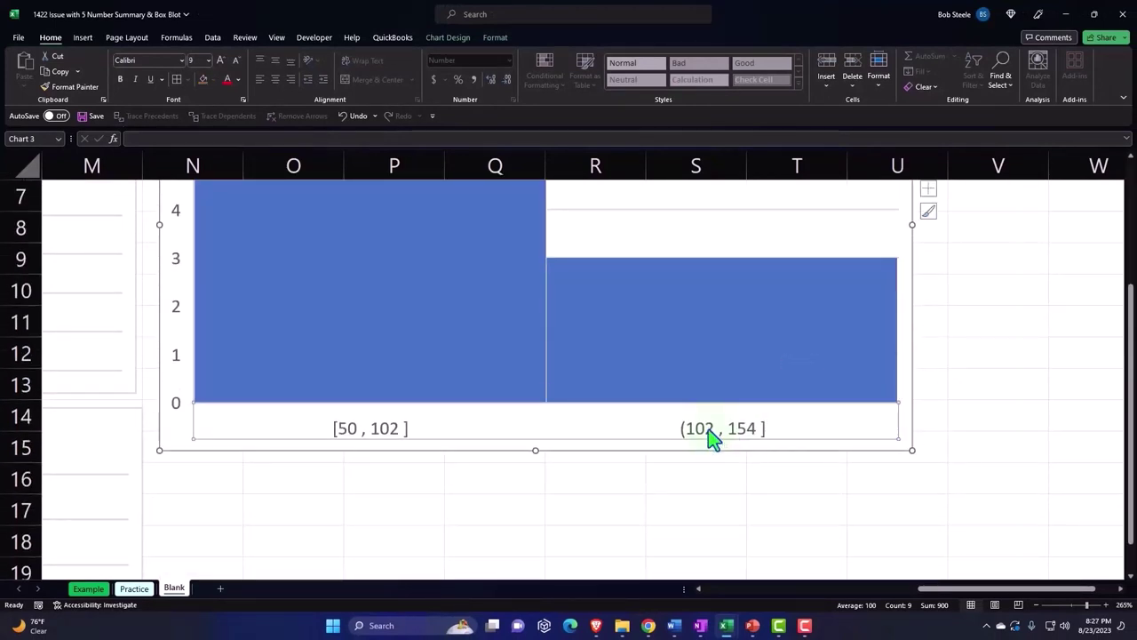
Step: Set the Data A histogram's bin axis to 5 bins of width 20 from 50 to 150
double_click(711, 435)
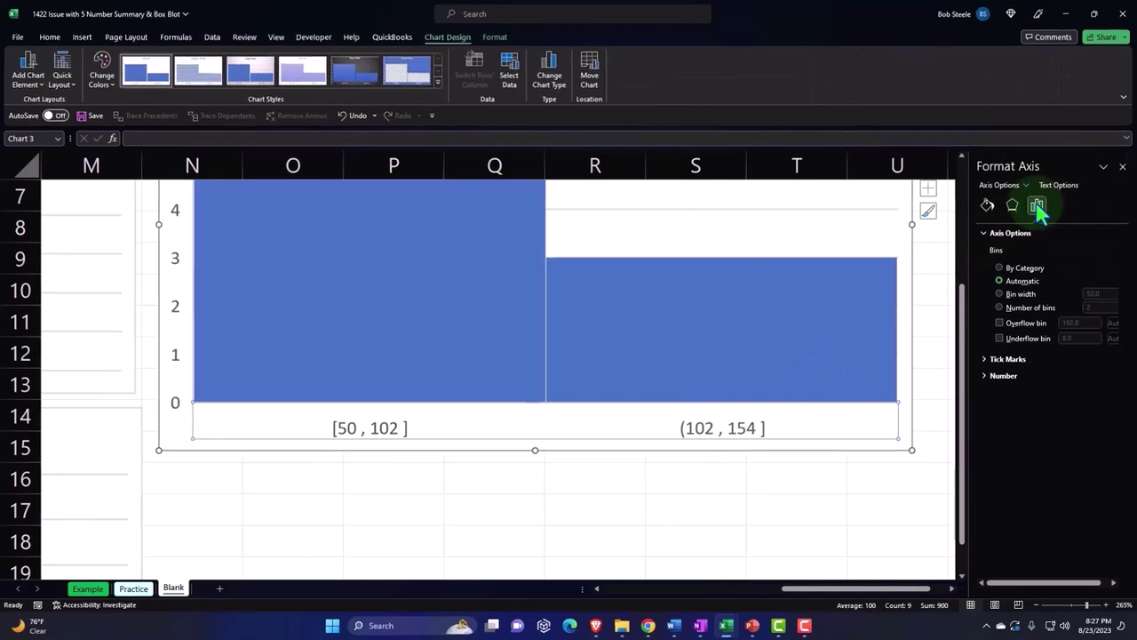
left_click(999, 293)
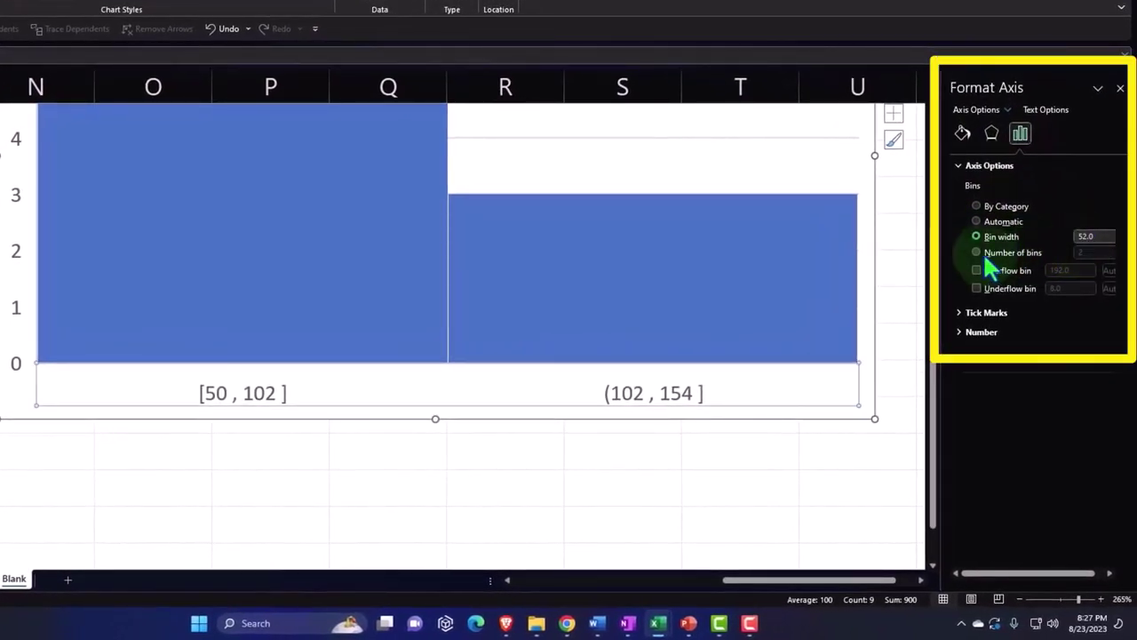
left_click(976, 252)
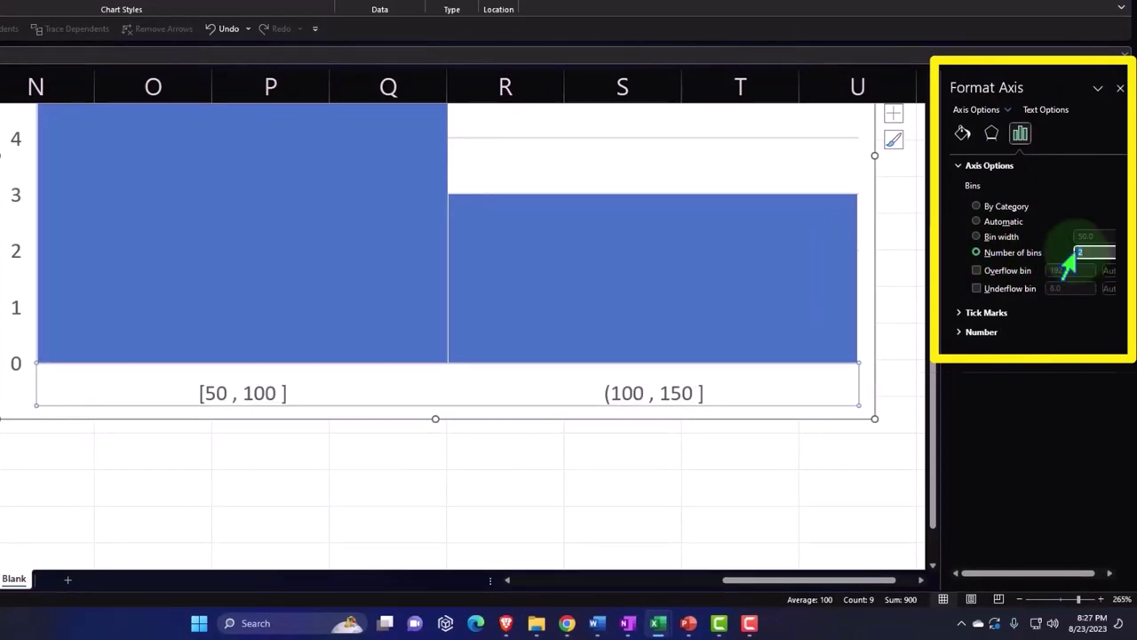
left_click(1077, 252)
type("5")
key("Tab")
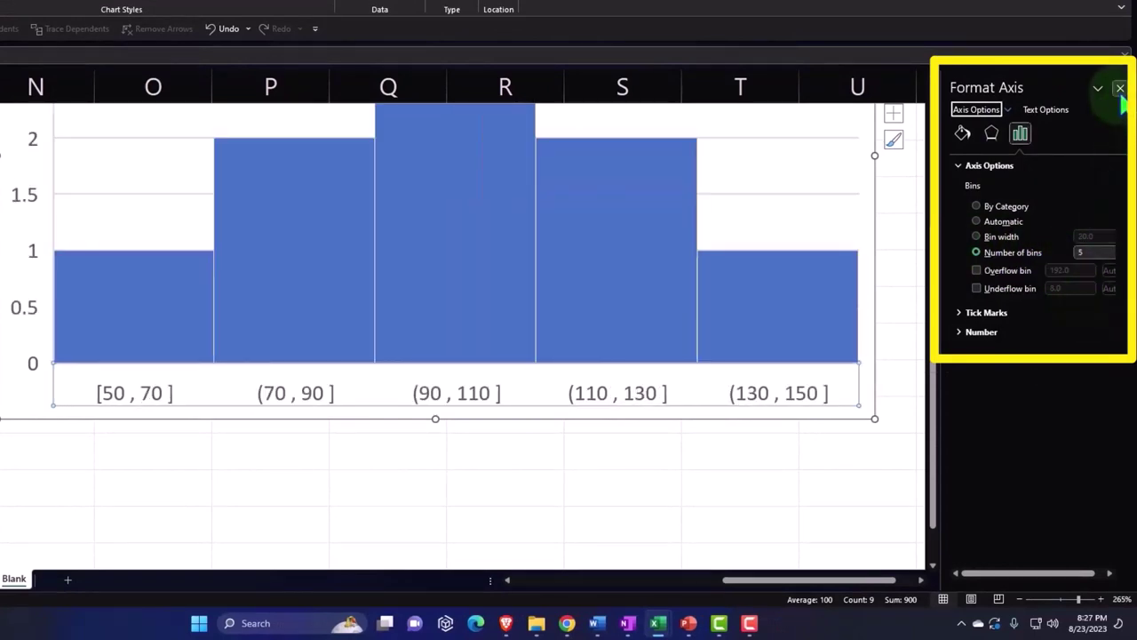
left_click(1119, 90)
Step: Make the Data A histogram shorter by raising its bottom edge
scroll(542, 493, "up", 1)
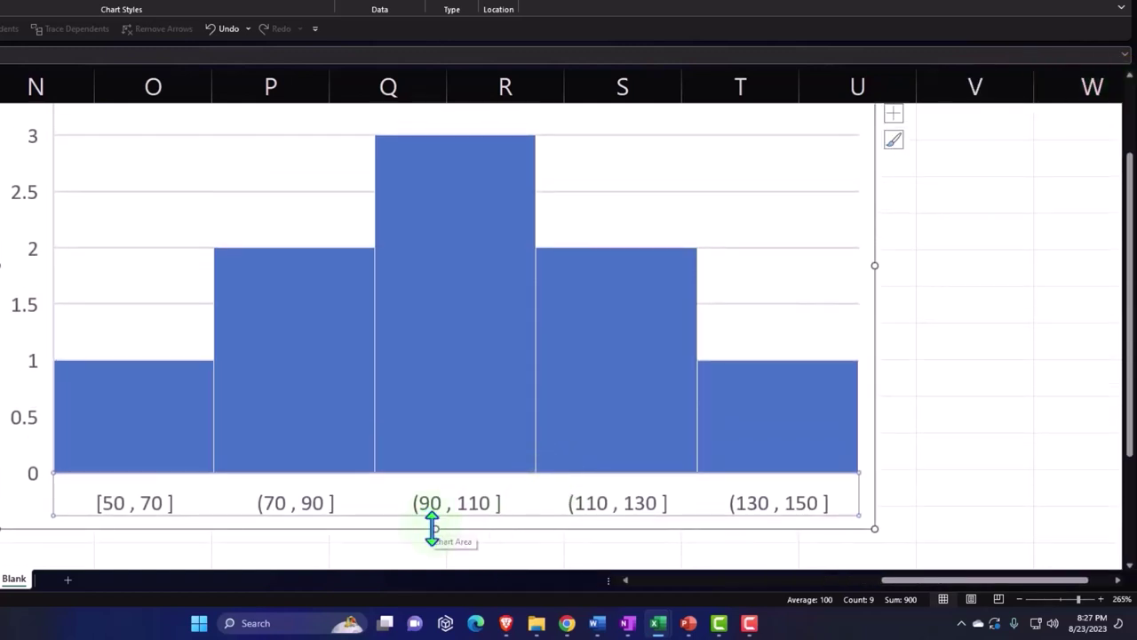
left_click_drag(432, 528, 434, 463)
scroll(502, 563, "up", 1)
scroll(502, 563, "down", 2)
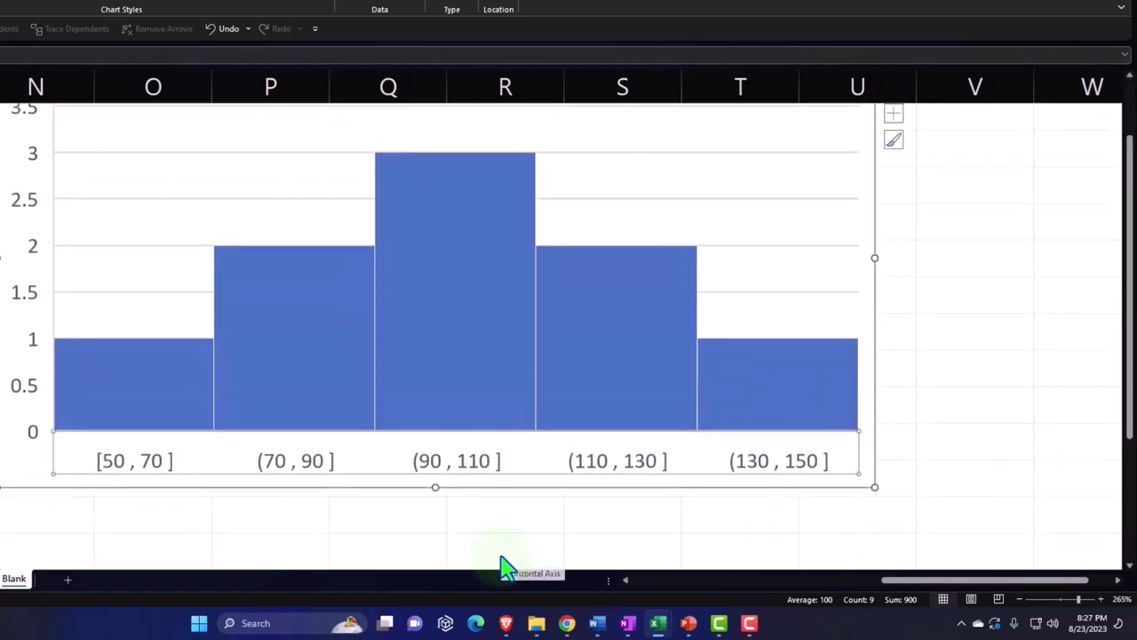
Step: Select the Data B values in column C, ready to chart below the Data A histogram
left_click_drag(899, 581, 635, 615)
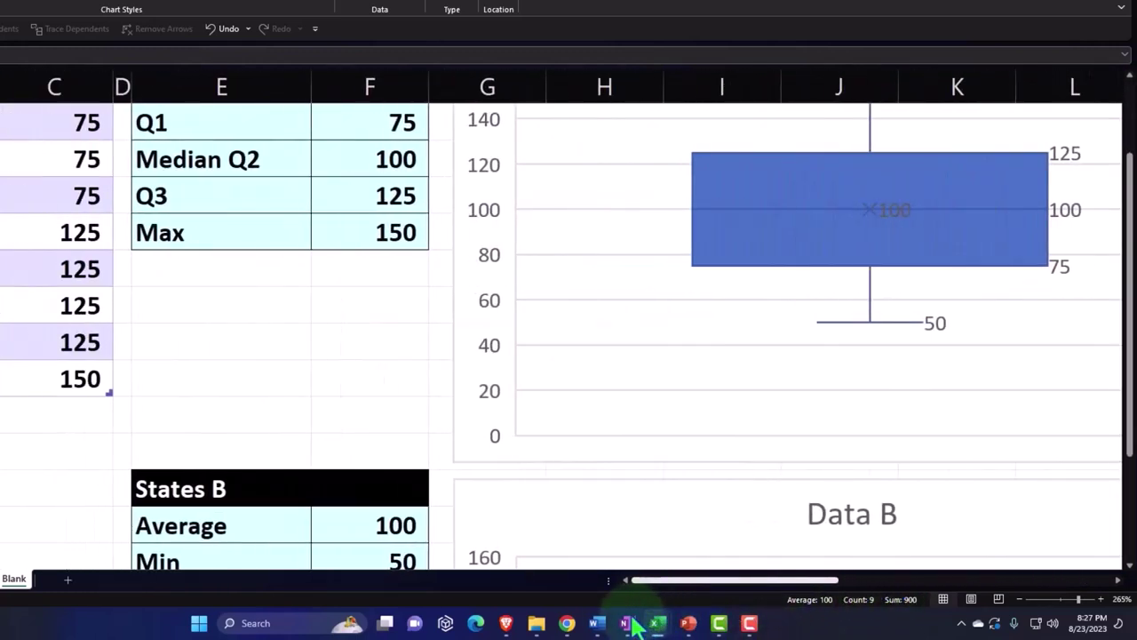
scroll(152, 457, "up", 1)
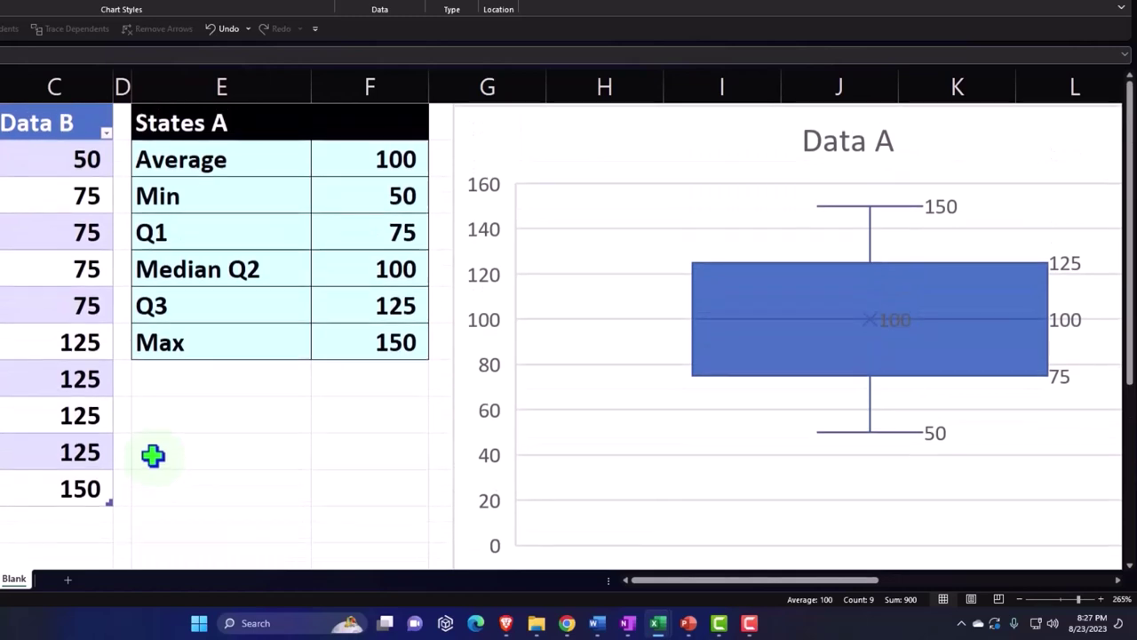
left_click(57, 89)
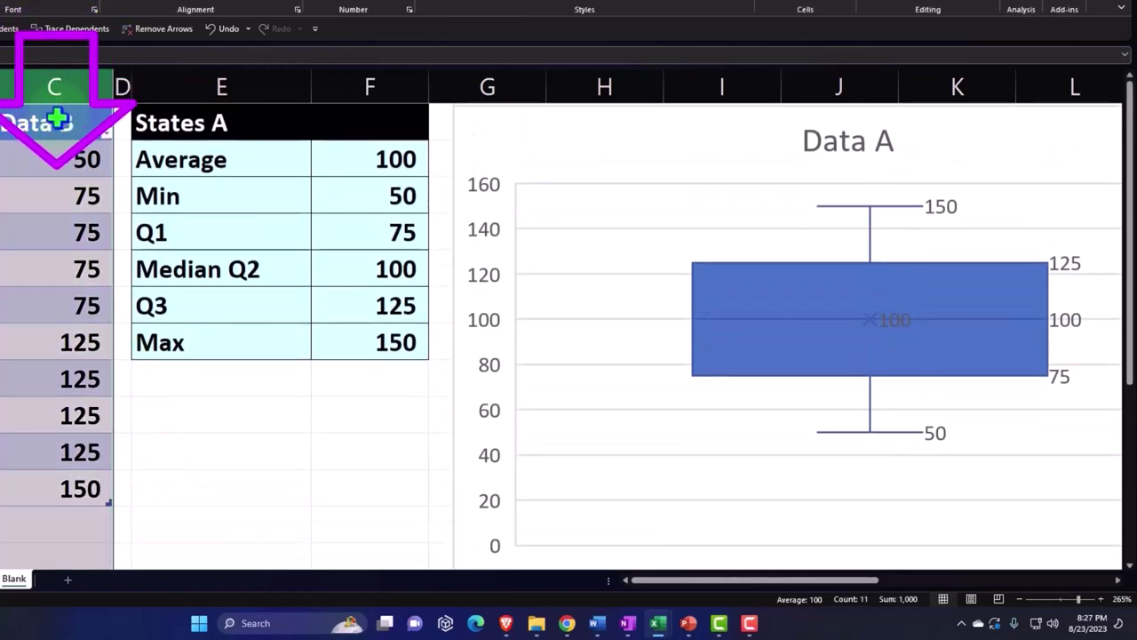
left_click(57, 108)
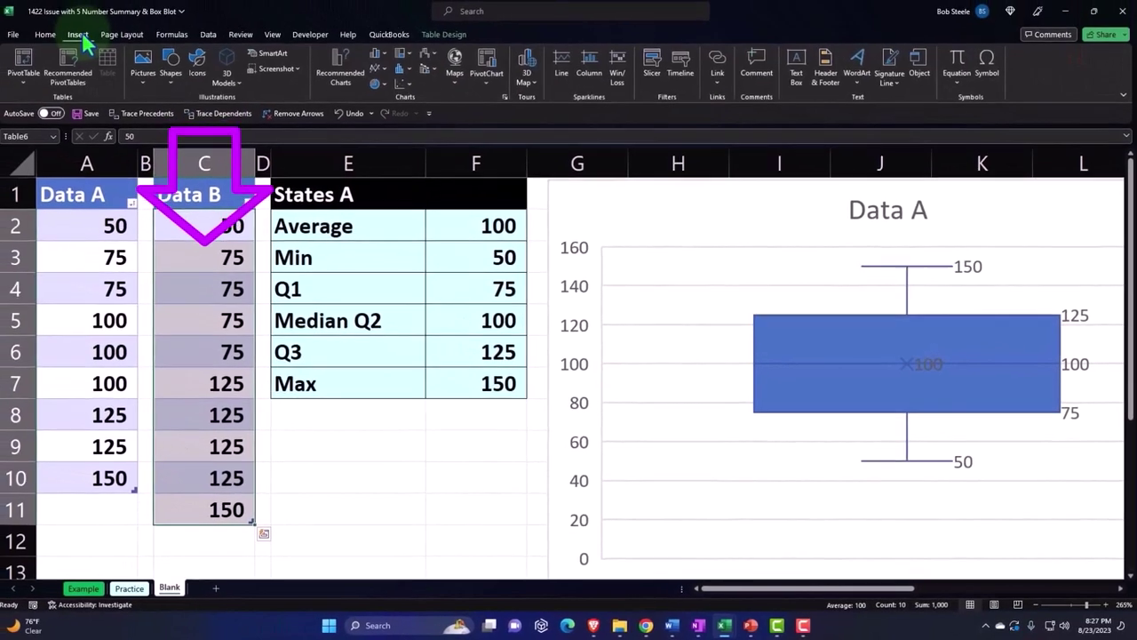
left_click(83, 37)
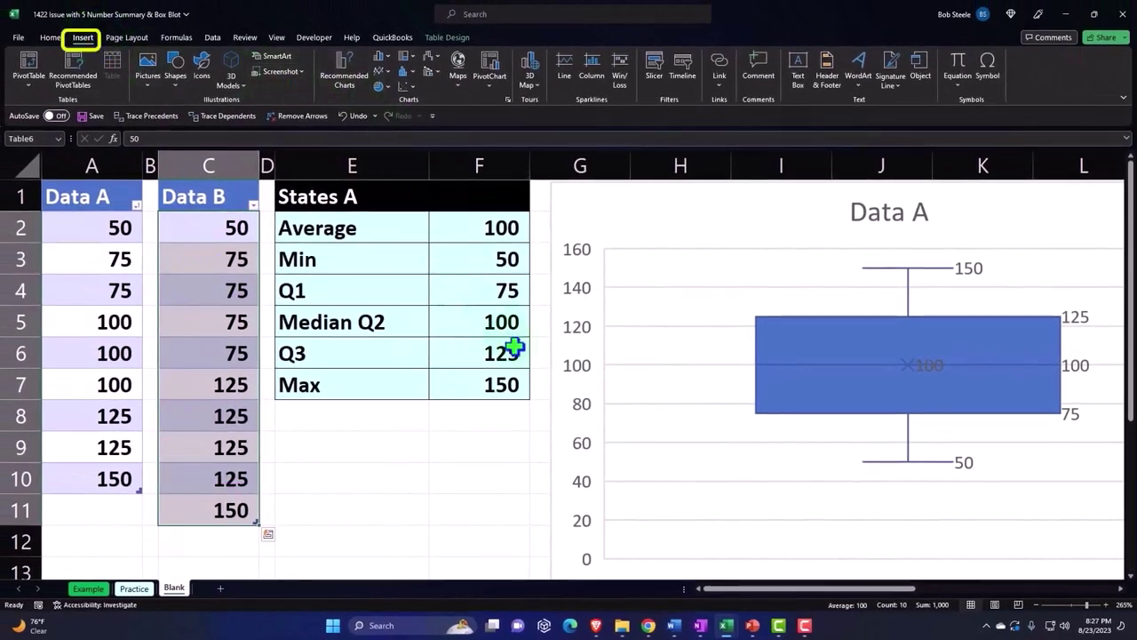
mouse_move(731, 588)
left_mouse_down()
mouse_move(809, 599)
mouse_move(911, 594)
left_mouse_up()
scroll(835, 502, "down", 3)
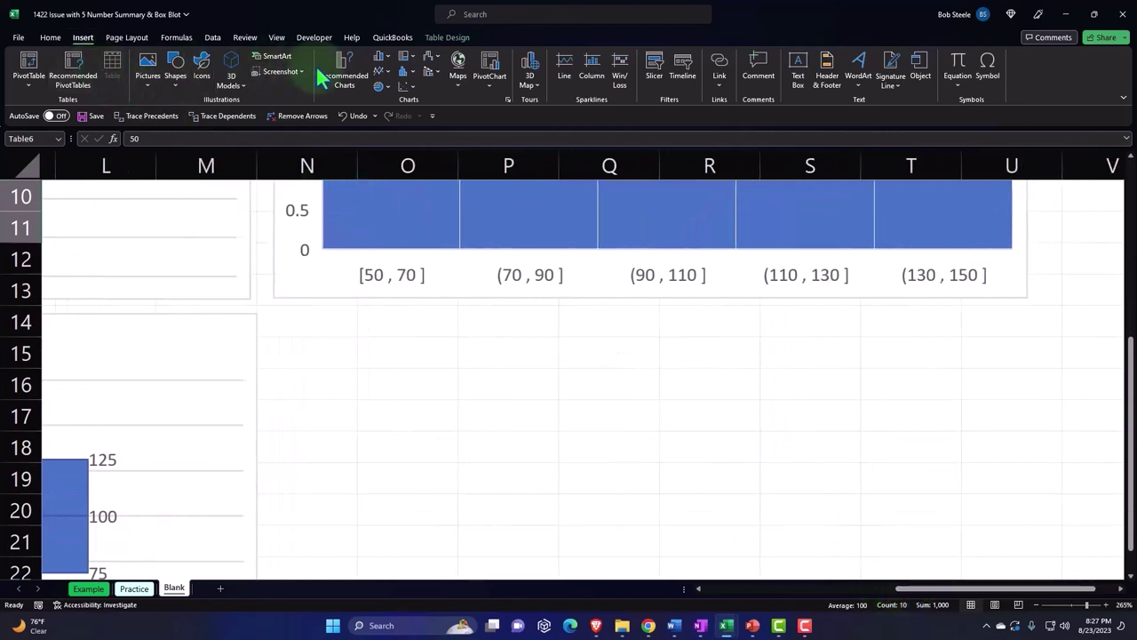
Step: Insert a histogram of the Data B values below the Data A histogram
left_click(405, 72)
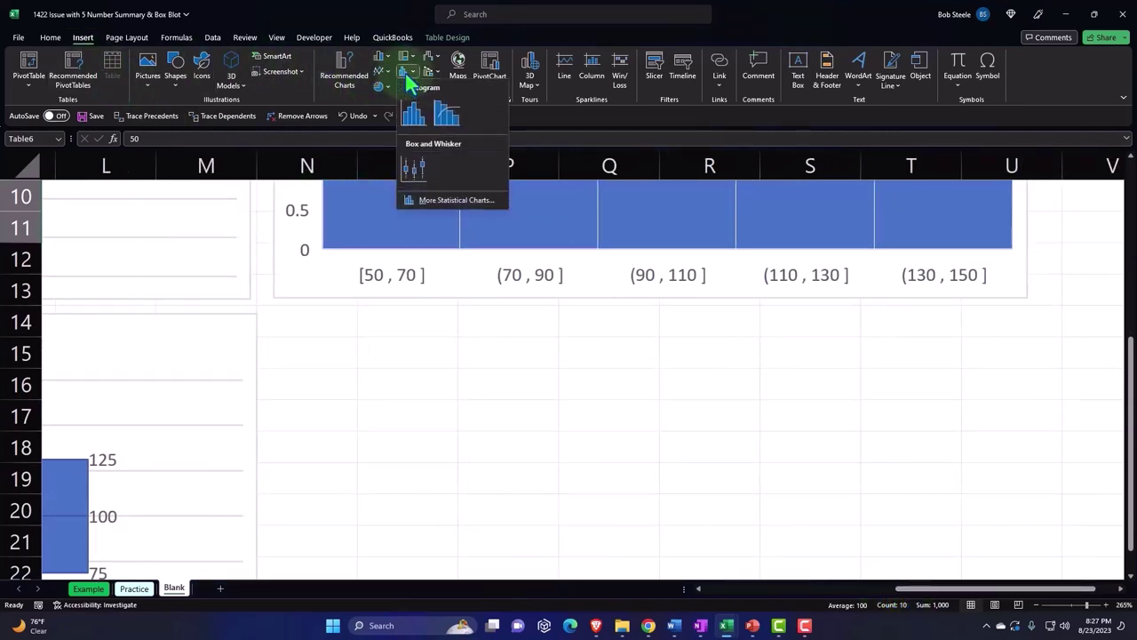
left_click(416, 122)
scroll(299, 284, "up", 1)
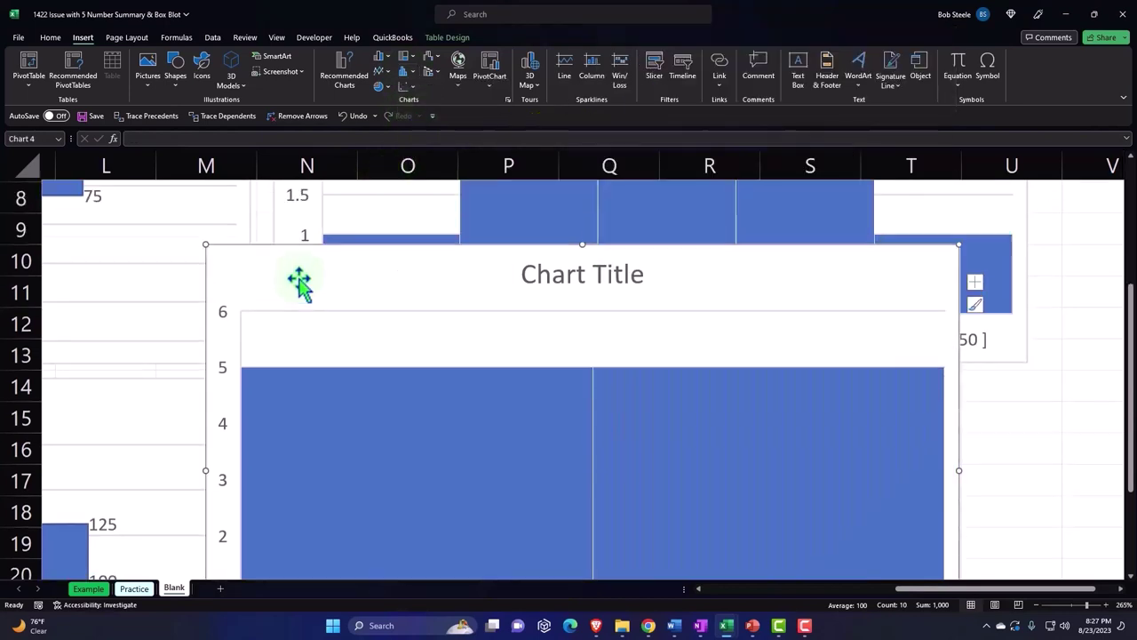
left_click_drag(335, 422, 331, 423)
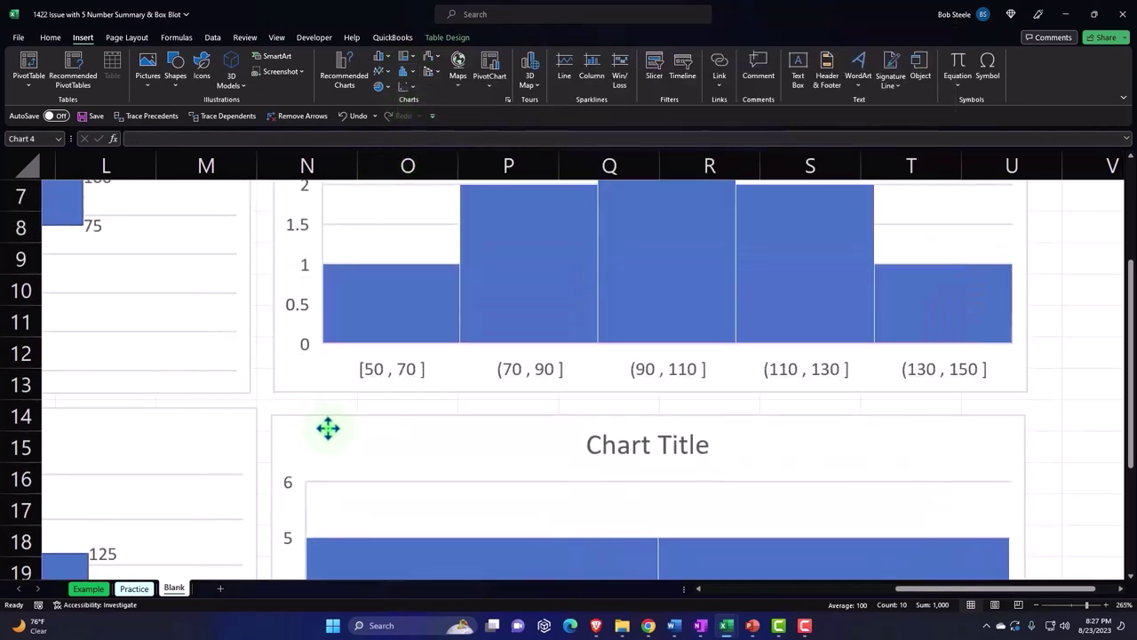
left_click(393, 414)
scroll(589, 418, "down", 1)
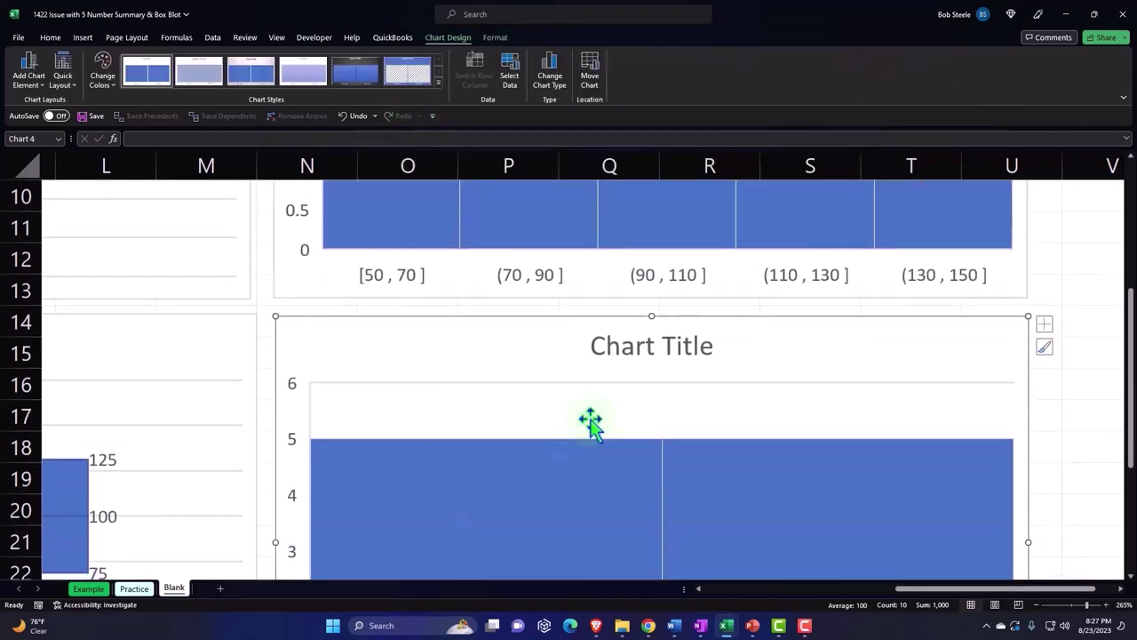
Step: Title the new histogram 'Data B'
left_click(625, 328)
key("Delete")
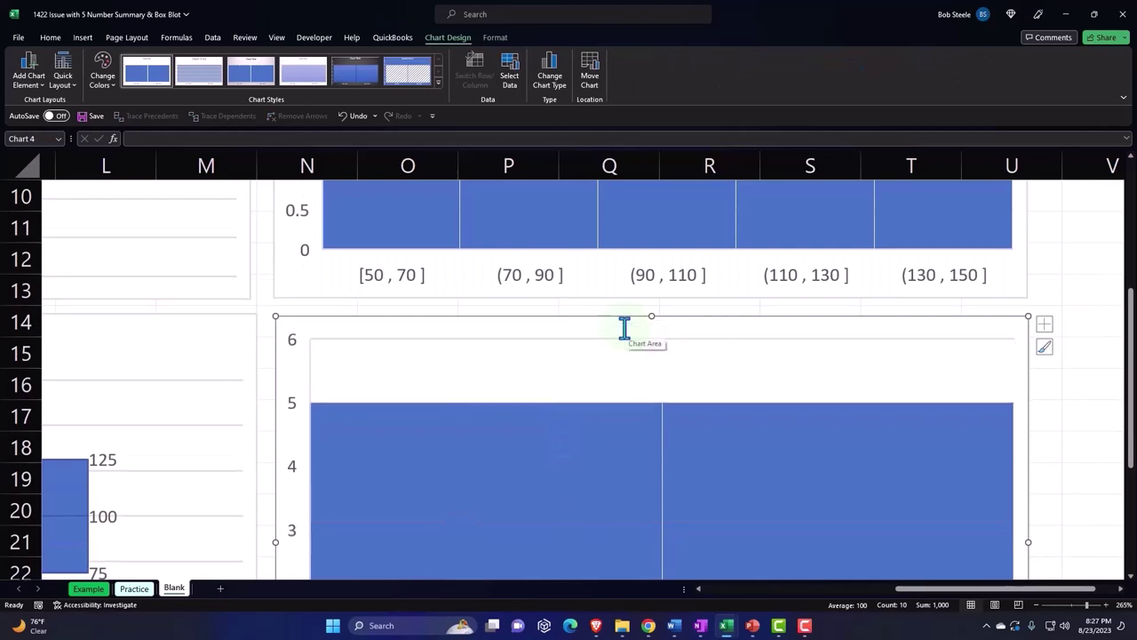
left_click(356, 116)
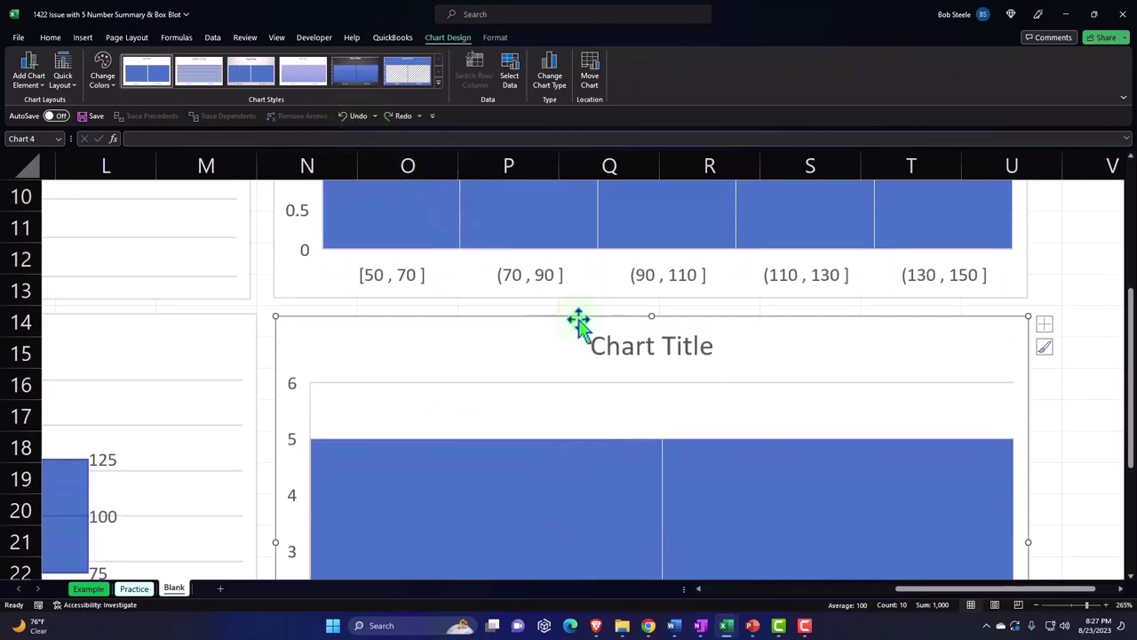
left_click(630, 347)
type("D")
type("at")
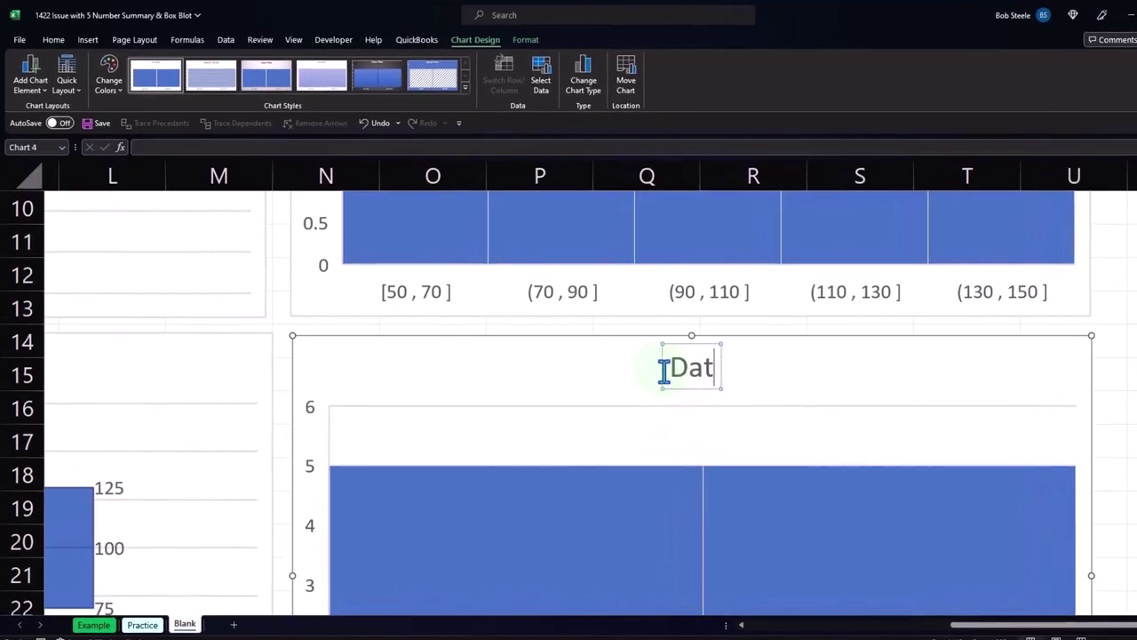
type("a B")
scroll(721, 510, "down", 1)
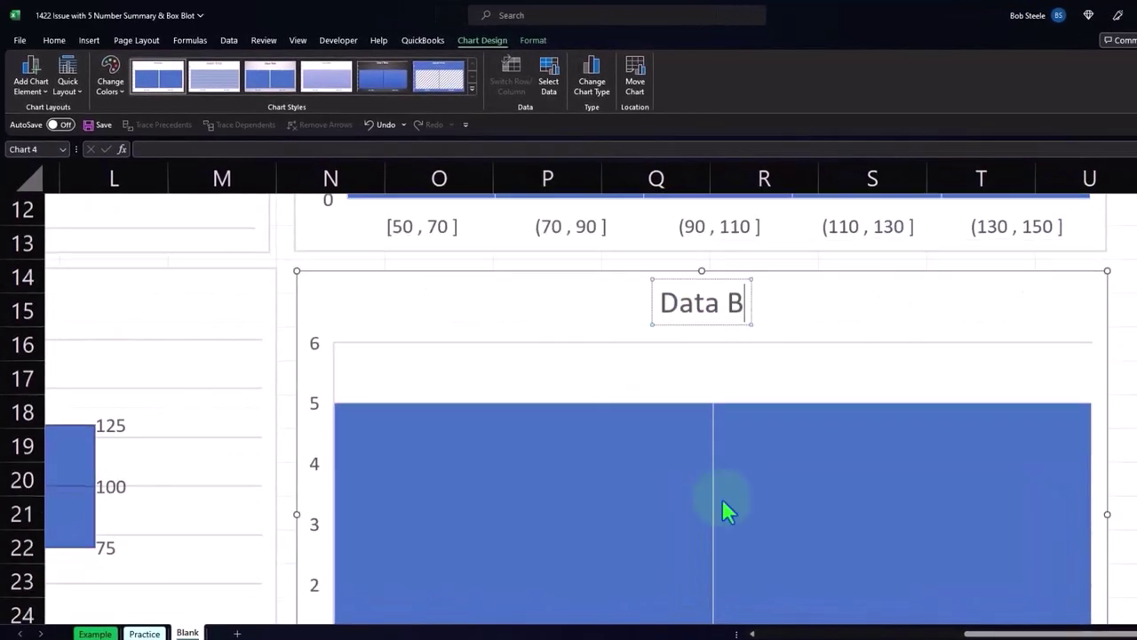
scroll(729, 516, "down", 1)
scroll(721, 505, "down", 1)
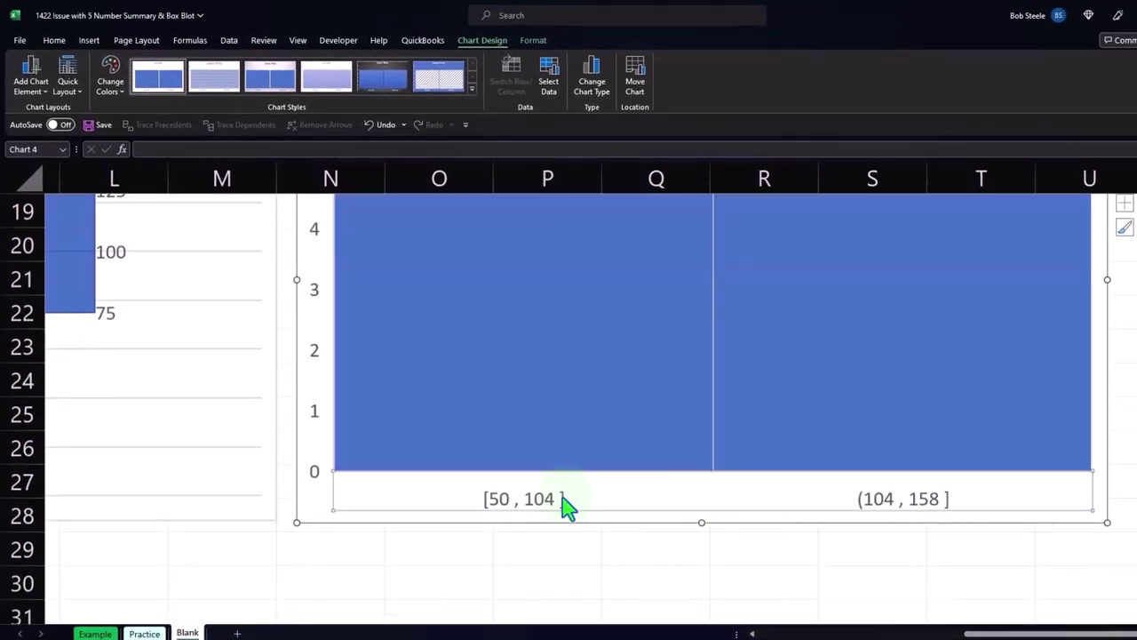
Step: Set the Data B histogram's horizontal axis to 5 bins spanning 50 to 150
double_click(943, 432)
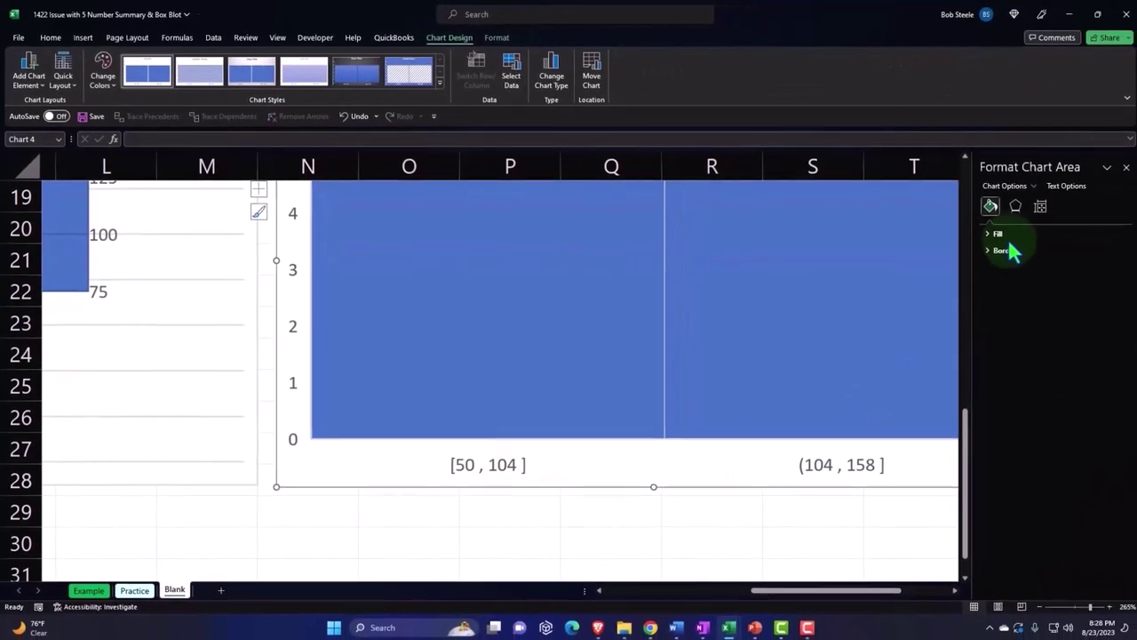
left_click(530, 471)
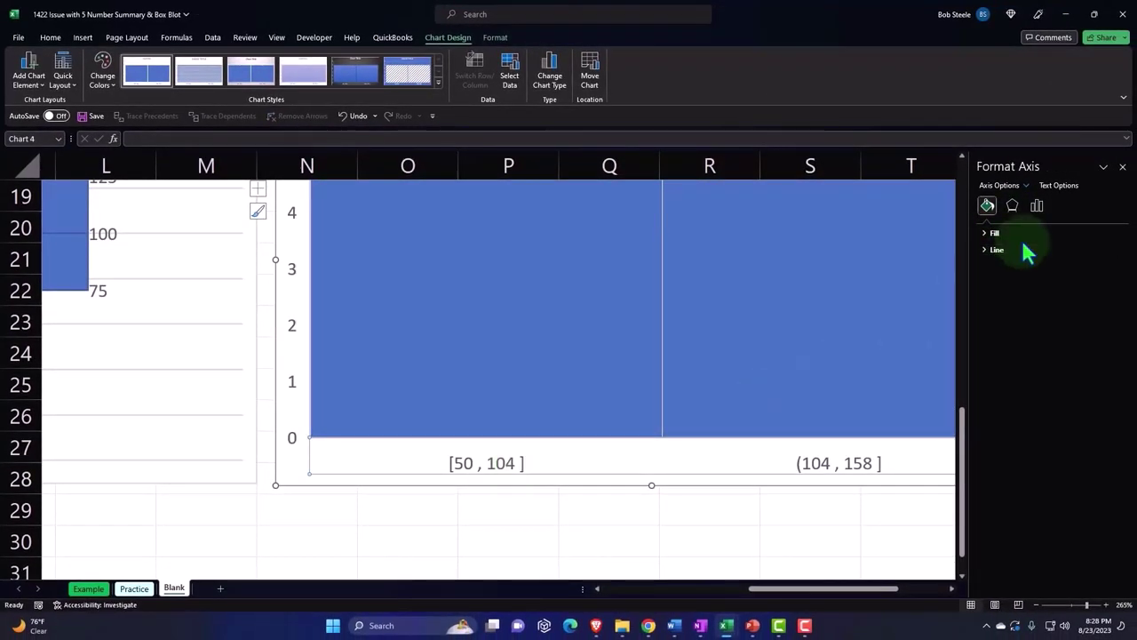
left_click(1037, 206)
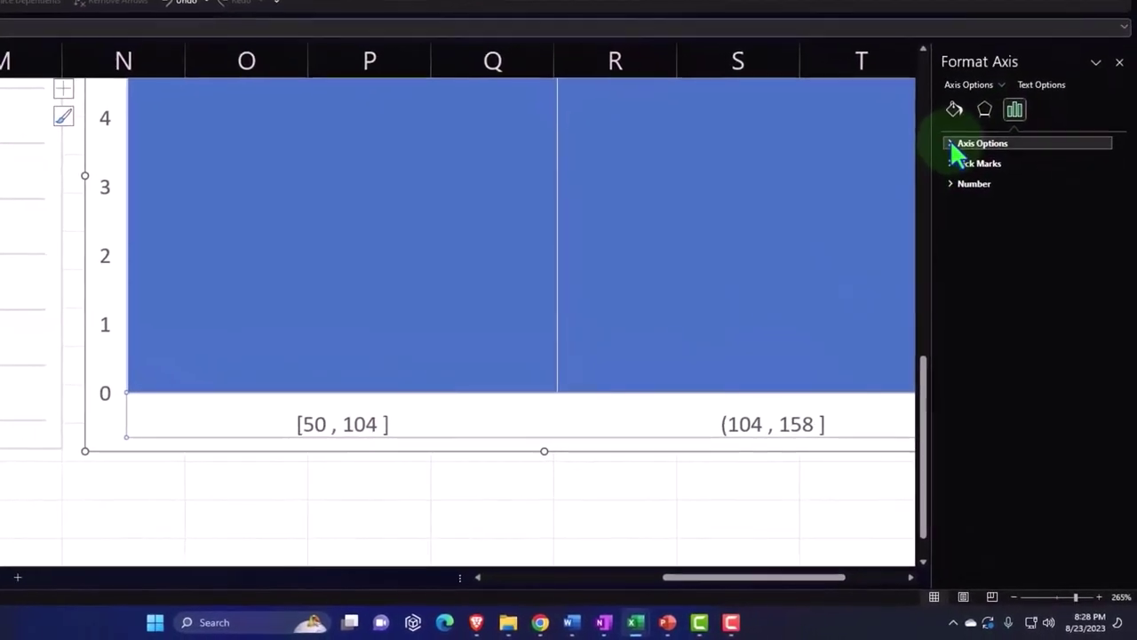
left_click(997, 188)
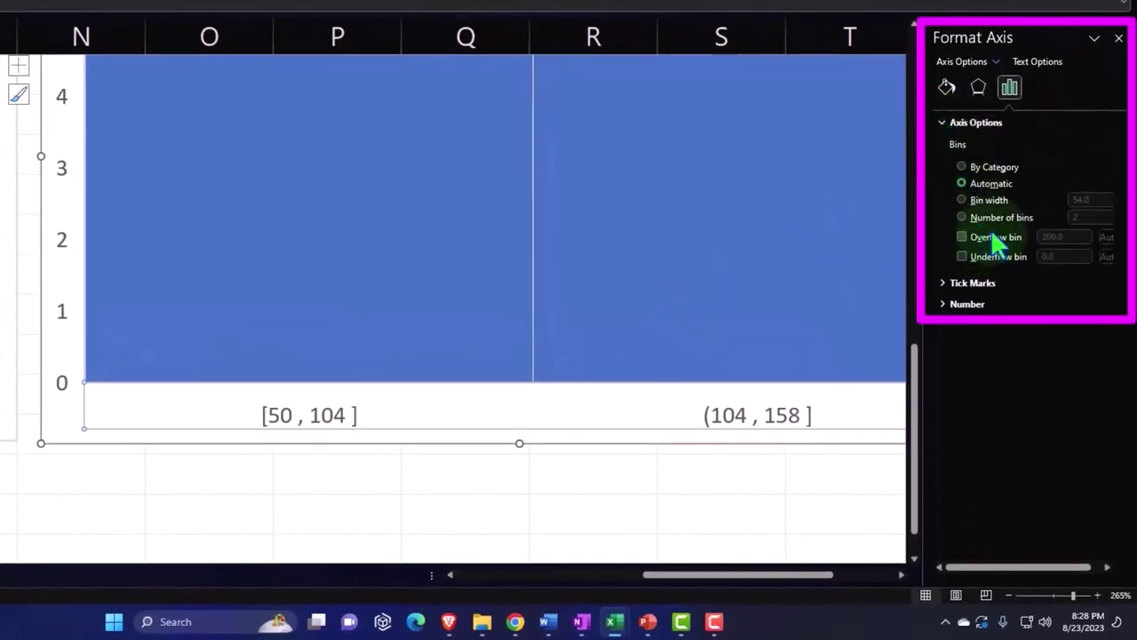
left_click(961, 217)
left_click(1082, 218)
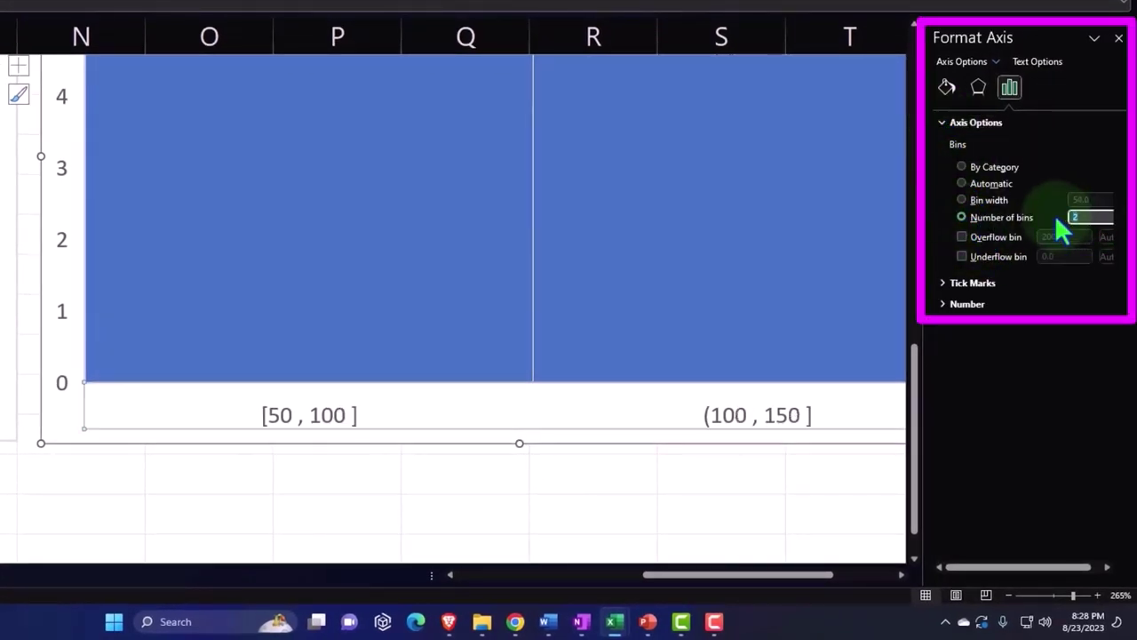
type("5")
key("Return")
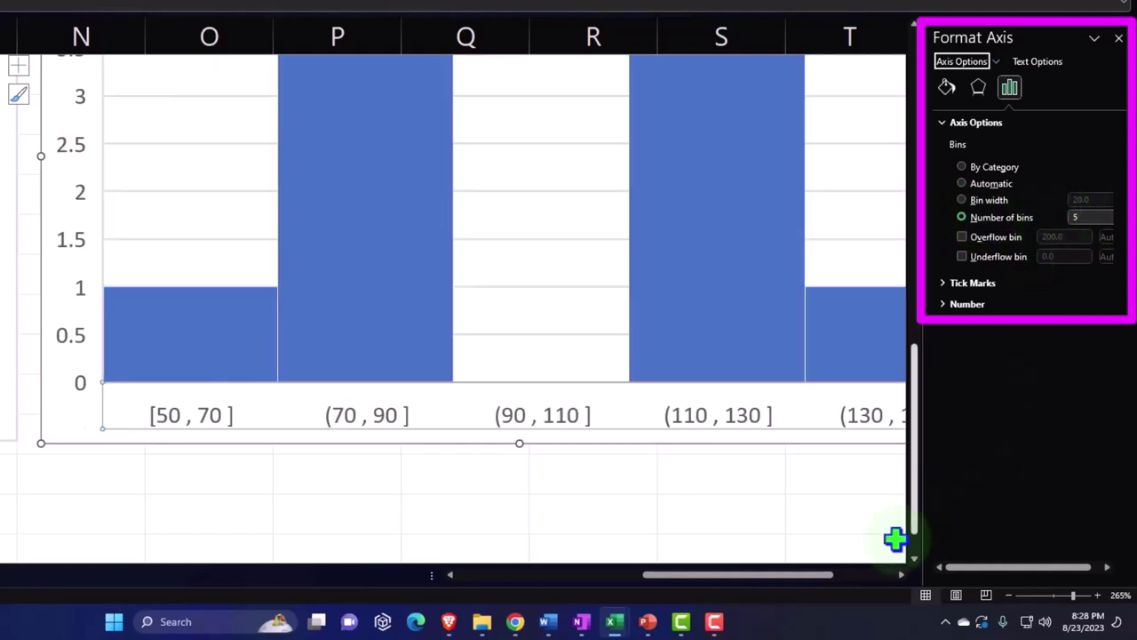
left_click_drag(782, 576, 795, 575)
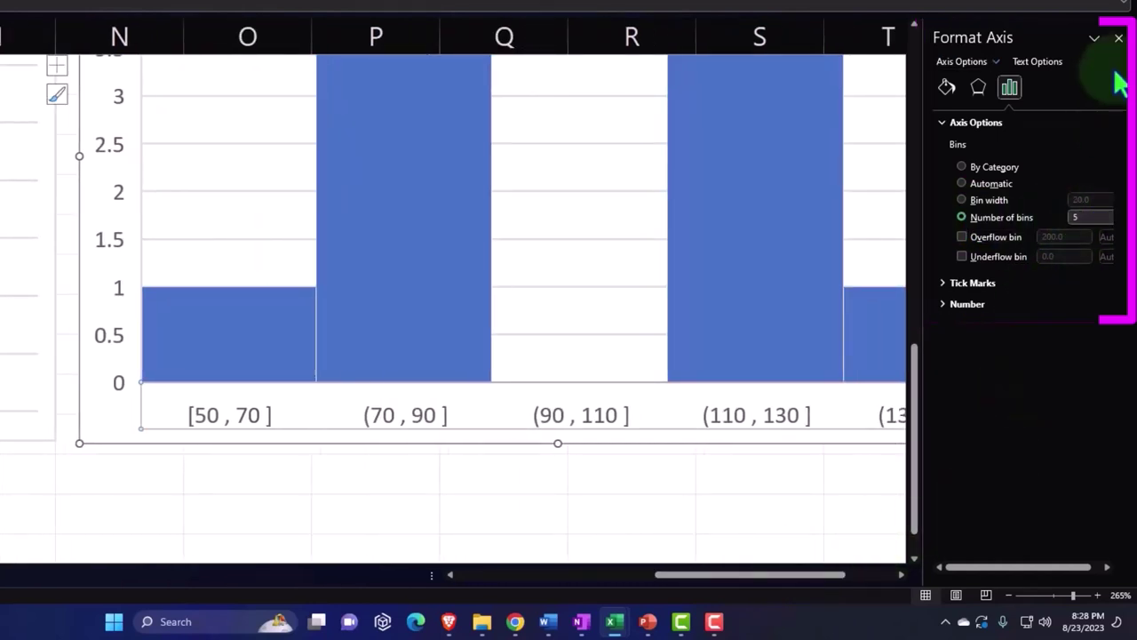
left_click(1119, 38)
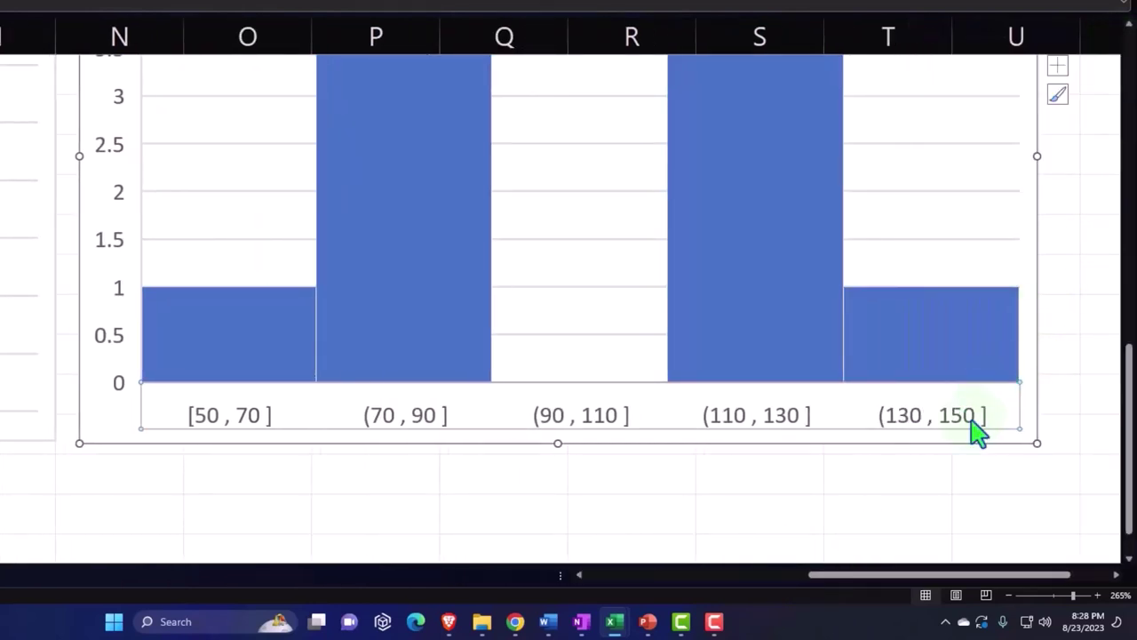
scroll(958, 463, "up", 2)
scroll(957, 463, "up", 2)
scroll(958, 463, "up", 2)
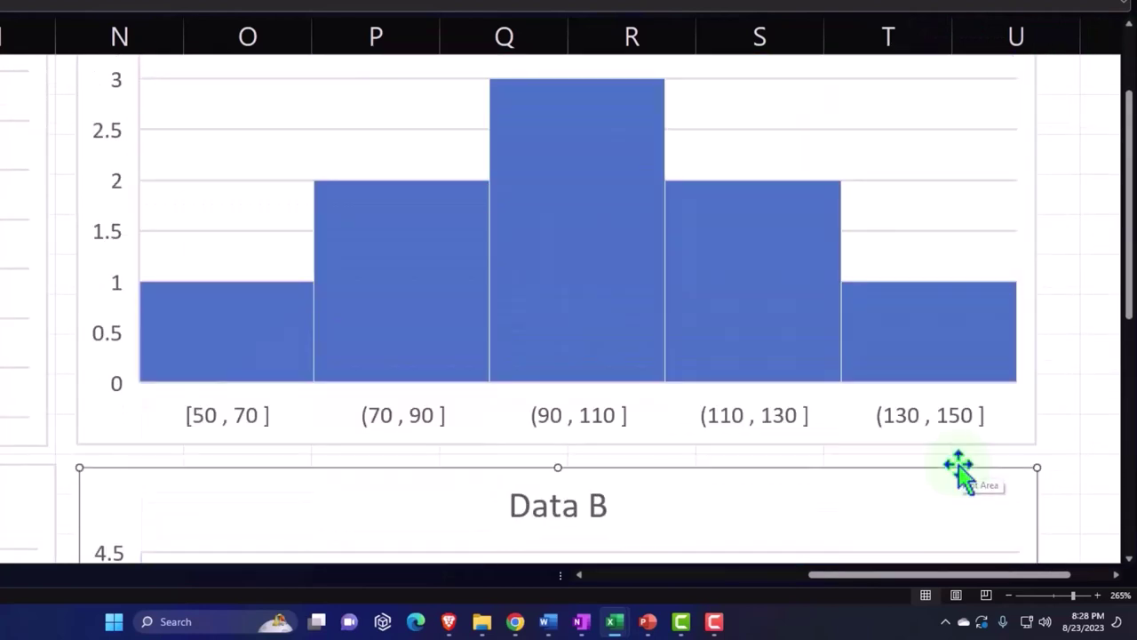
scroll(959, 469, "up", 2)
scroll(960, 471, "down", 3)
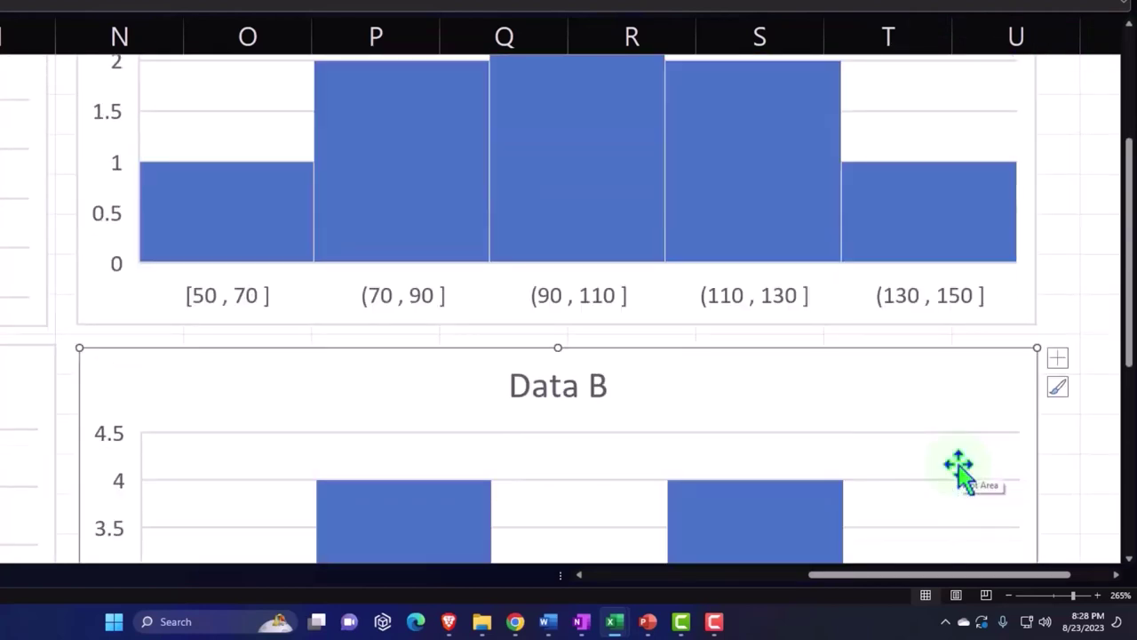
scroll(955, 471, "down", 1)
scroll(955, 471, "down", 1)
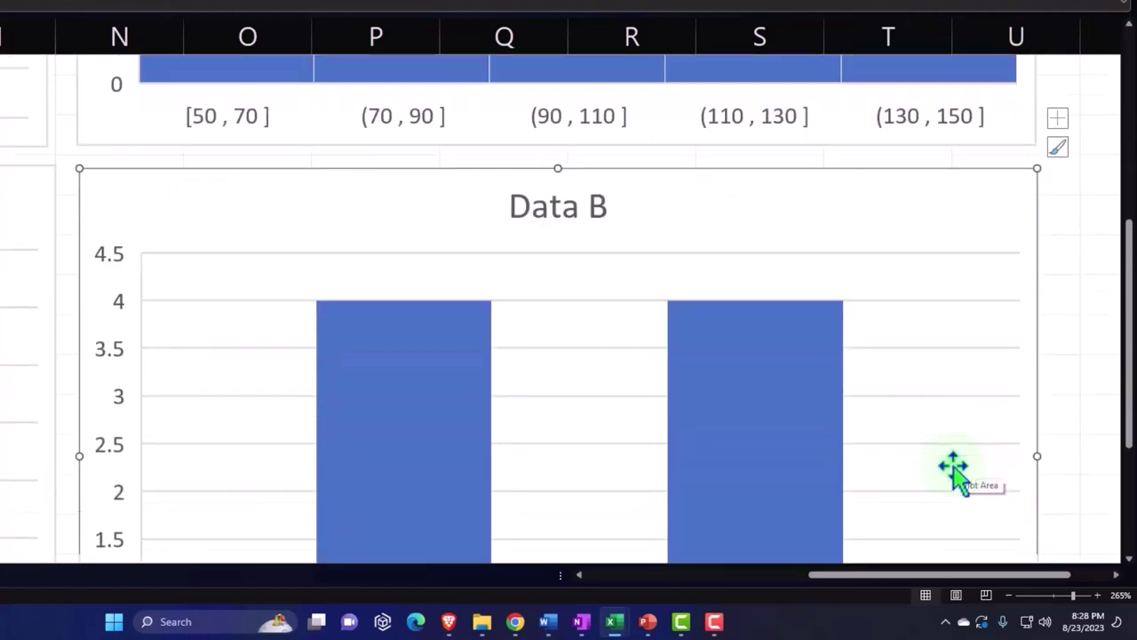
scroll(955, 471, "down", 2)
scroll(955, 471, "down", 1)
mouse_move(954, 469)
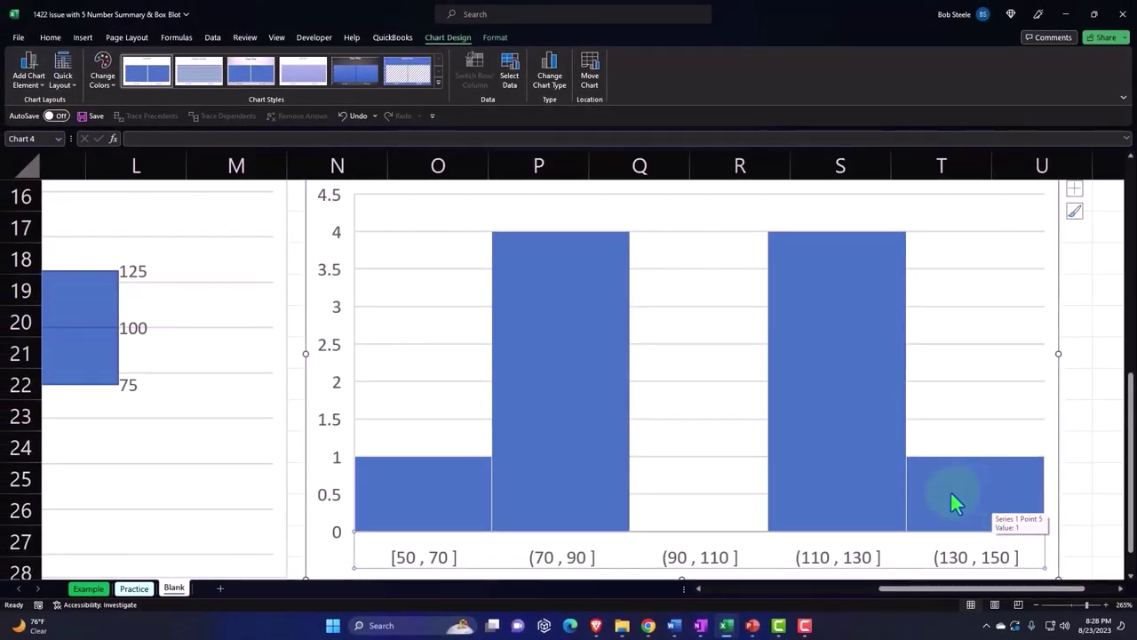
scroll(951, 494, "up", 3)
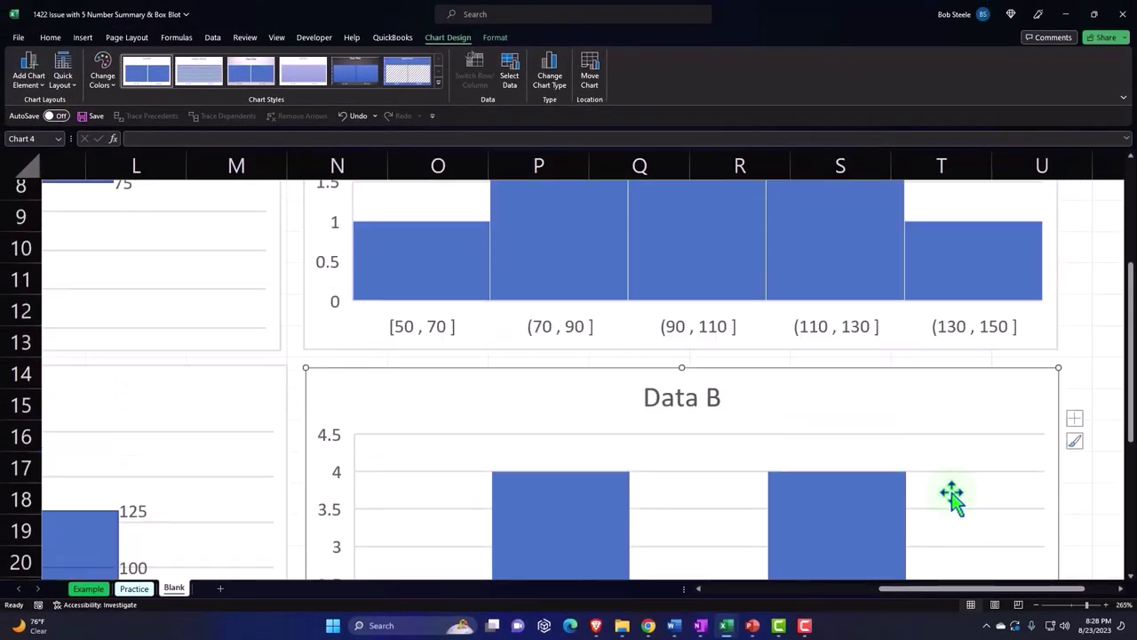
scroll(973, 599, "left", 5)
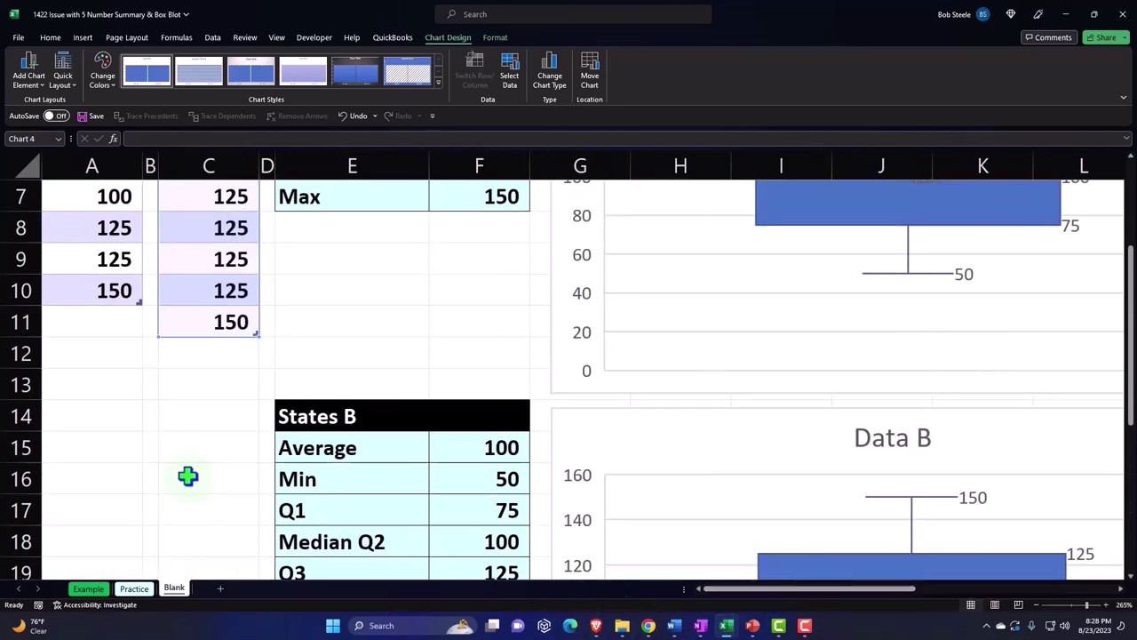
scroll(184, 474, "up", 2)
left_click(378, 447)
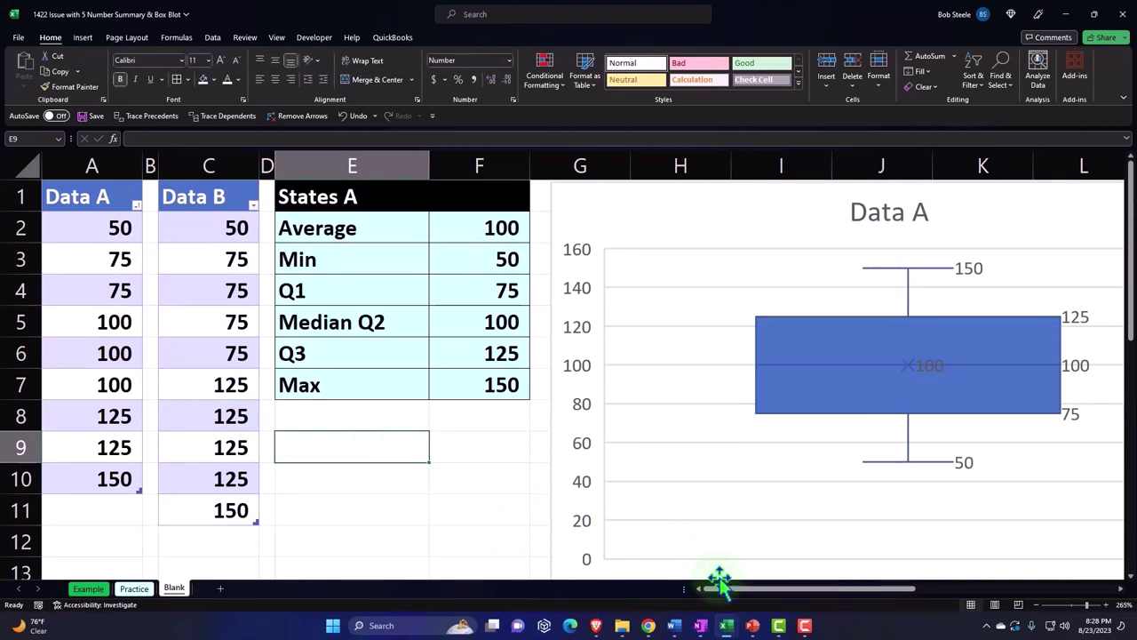
left_click_drag(725, 592, 907, 593)
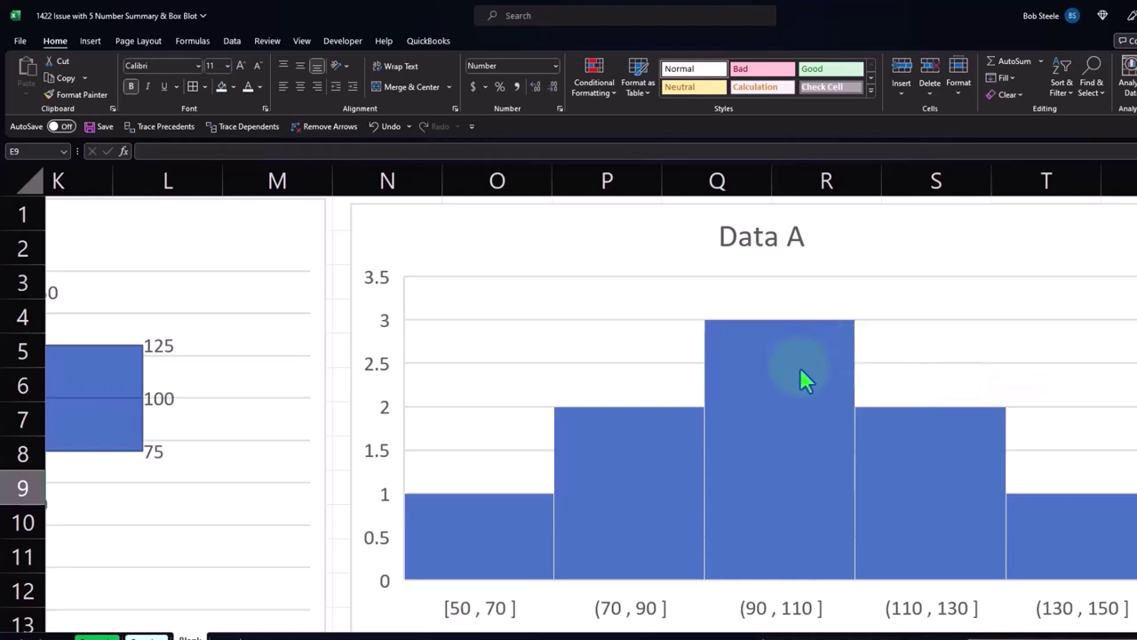
scroll(803, 381, "down", 2)
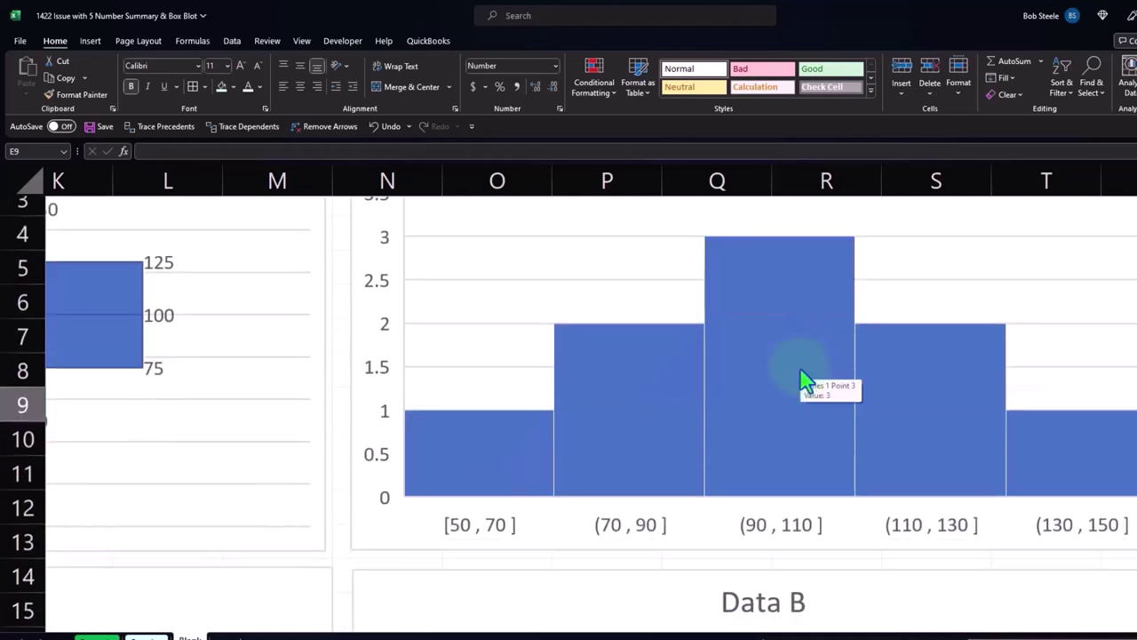
scroll(803, 380, "down", 2)
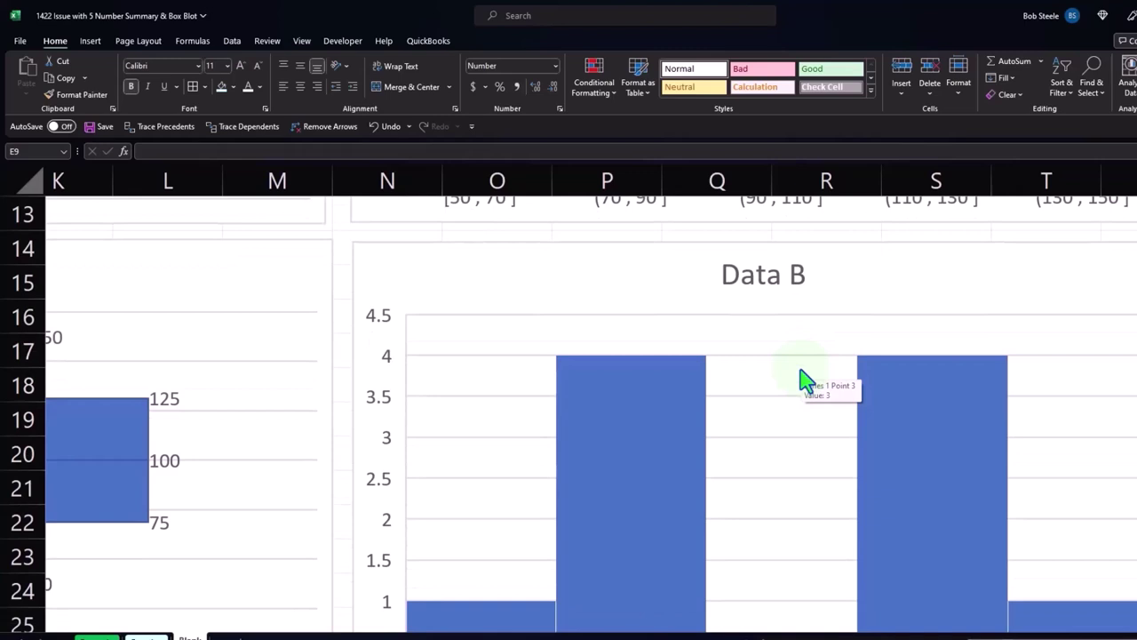
scroll(802, 380, "down", 1)
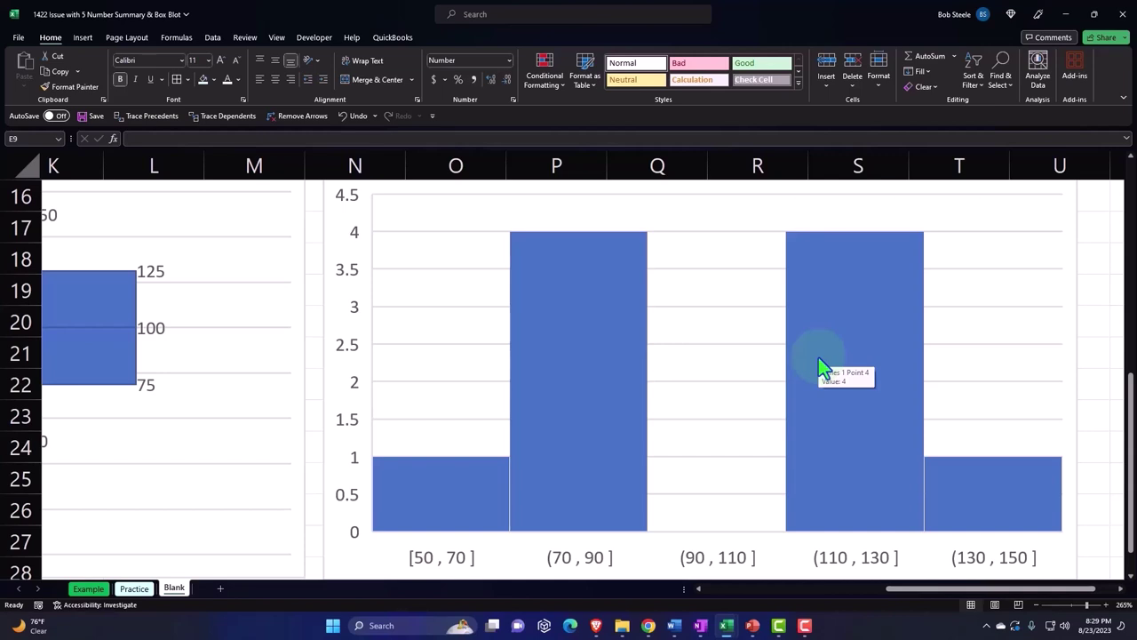
scroll(819, 358, "up", 2)
scroll(818, 358, "up", 3)
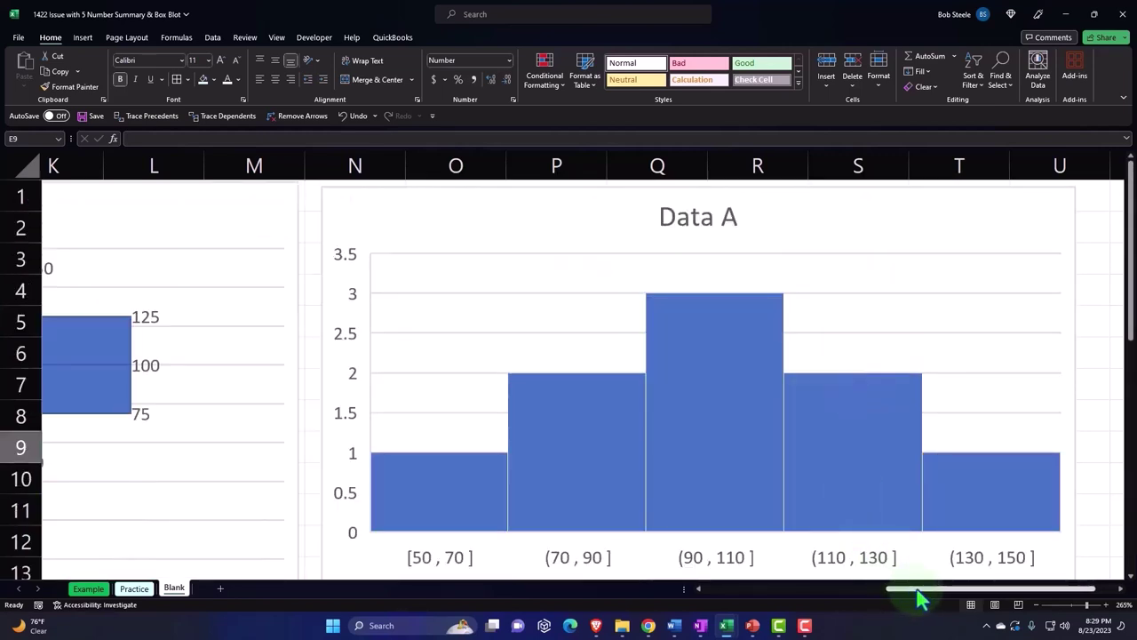
mouse_move(759, 399)
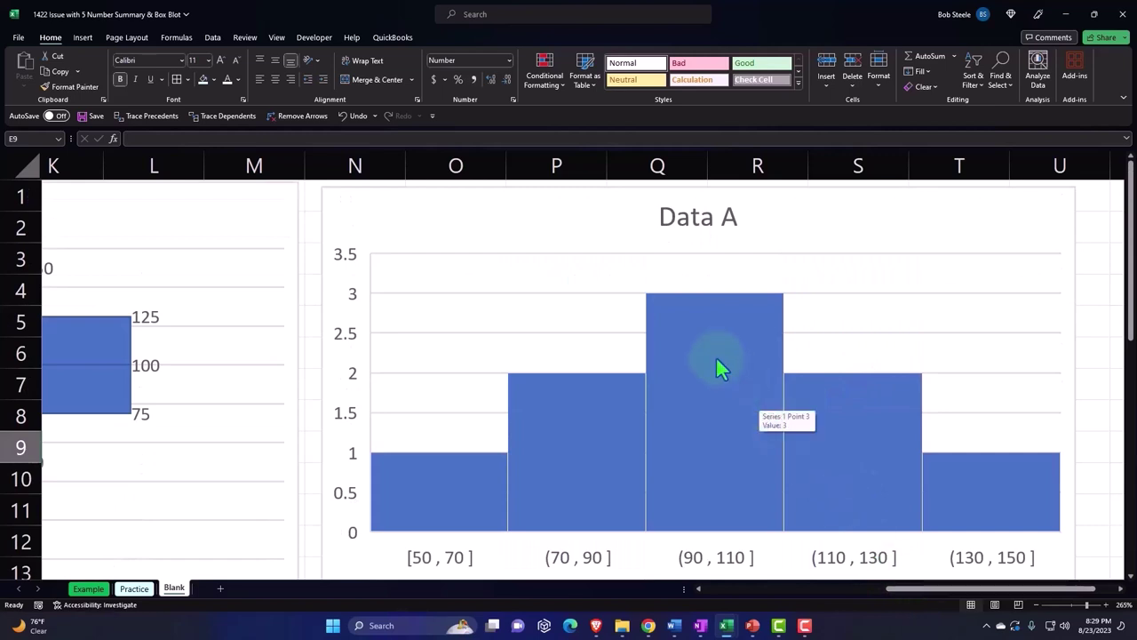